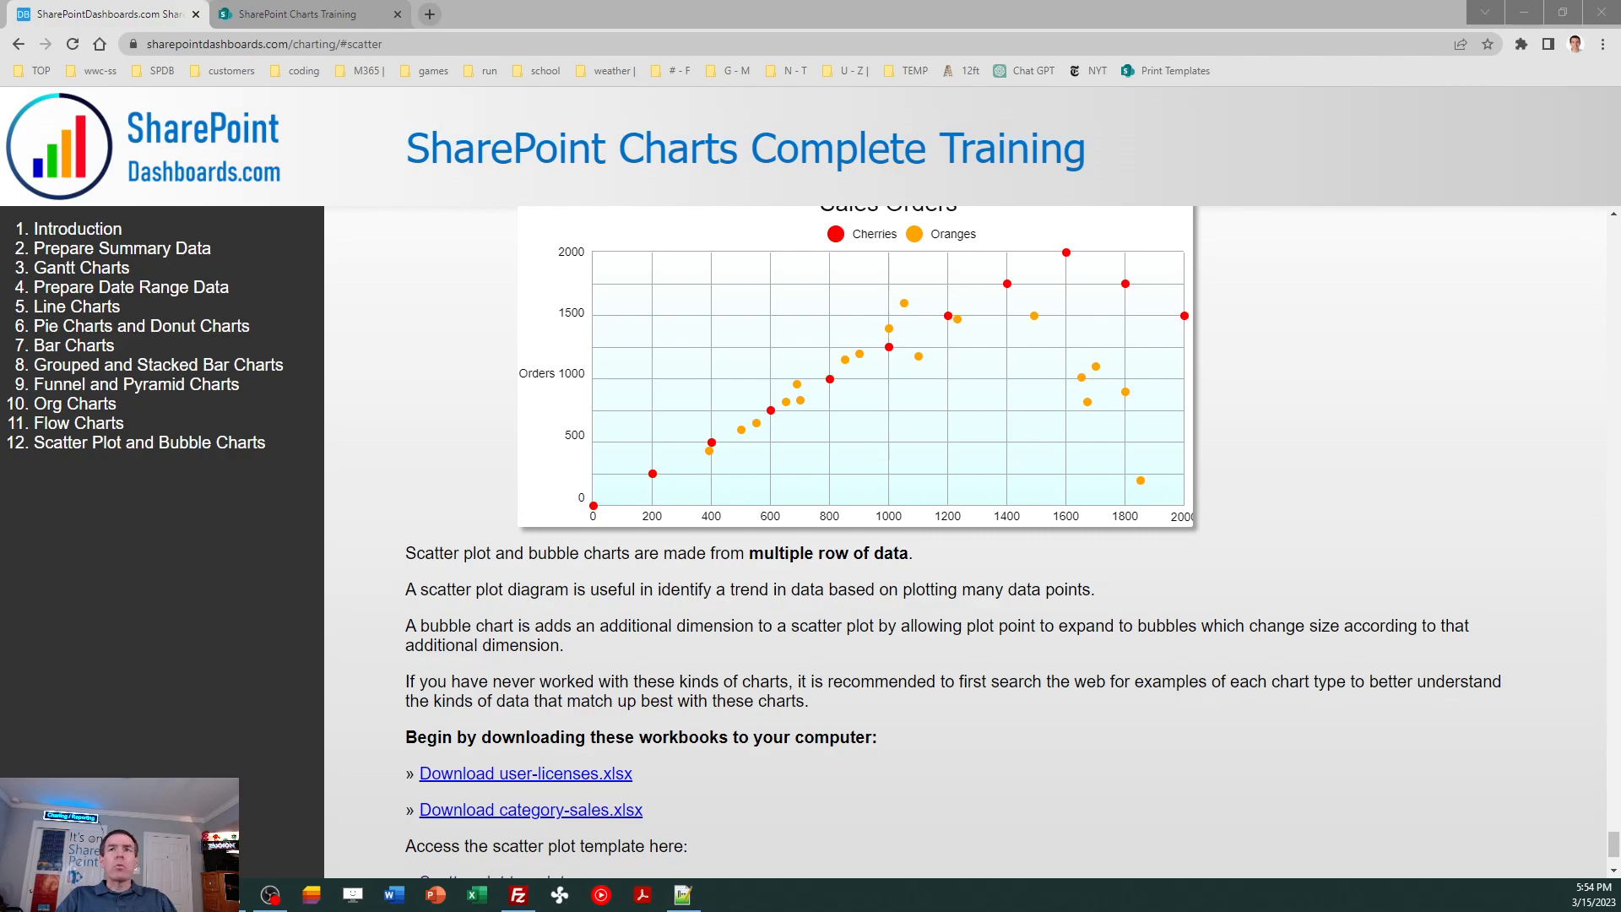
# Enable editing in the user-licenses.xlsx workbook and start exporting its table to a SharePoint list.
pyautogui.click(295, 14)
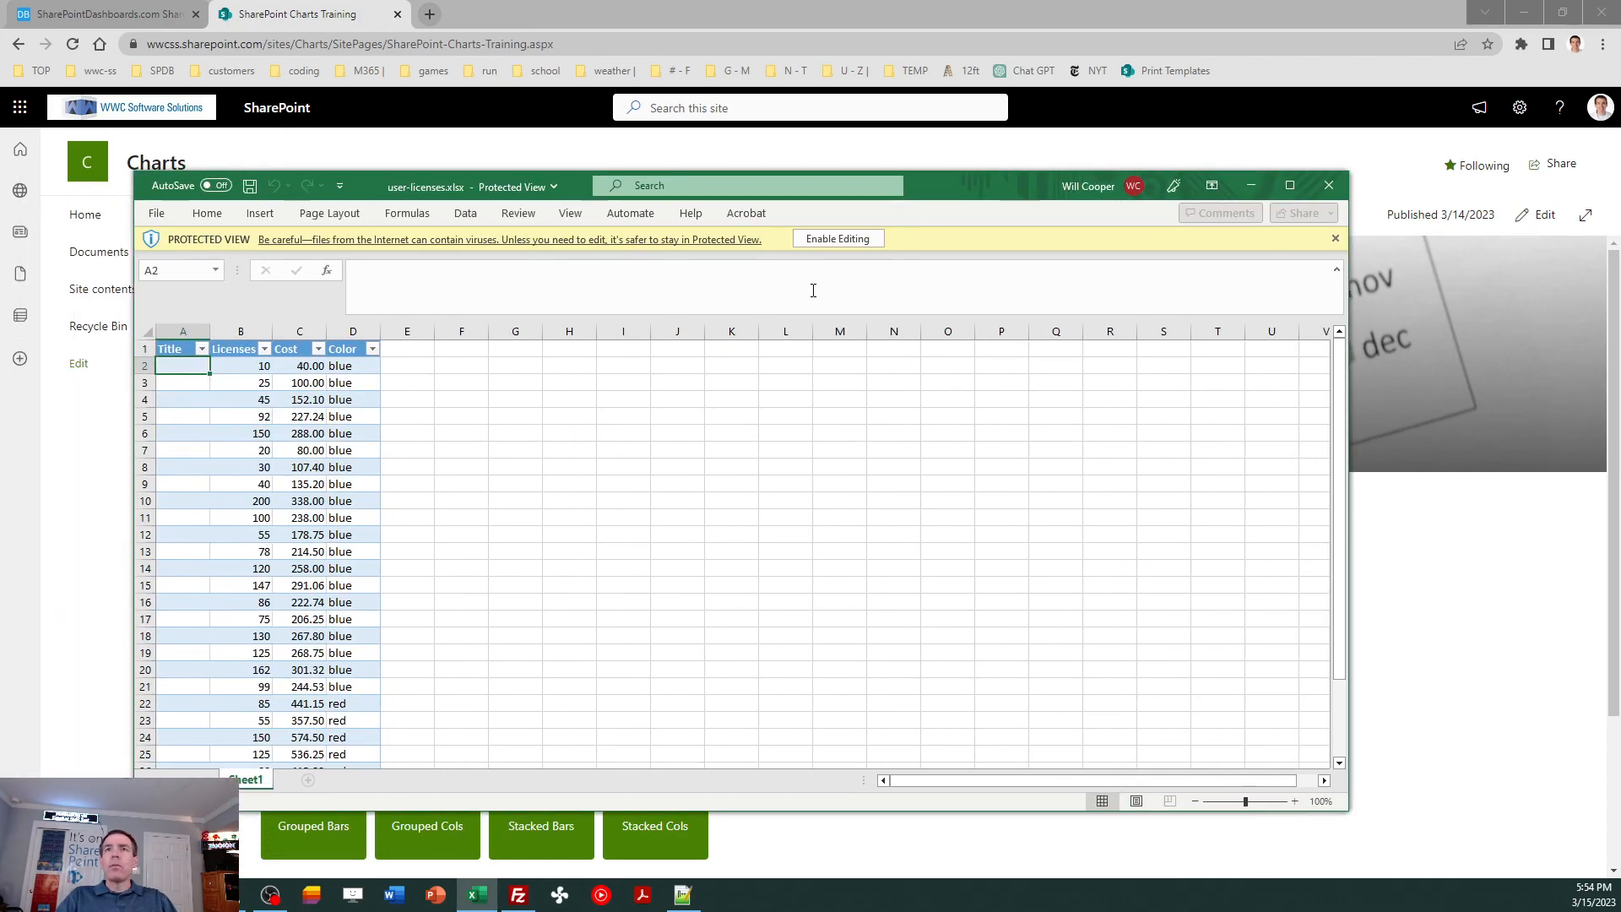
pyautogui.click(832, 238)
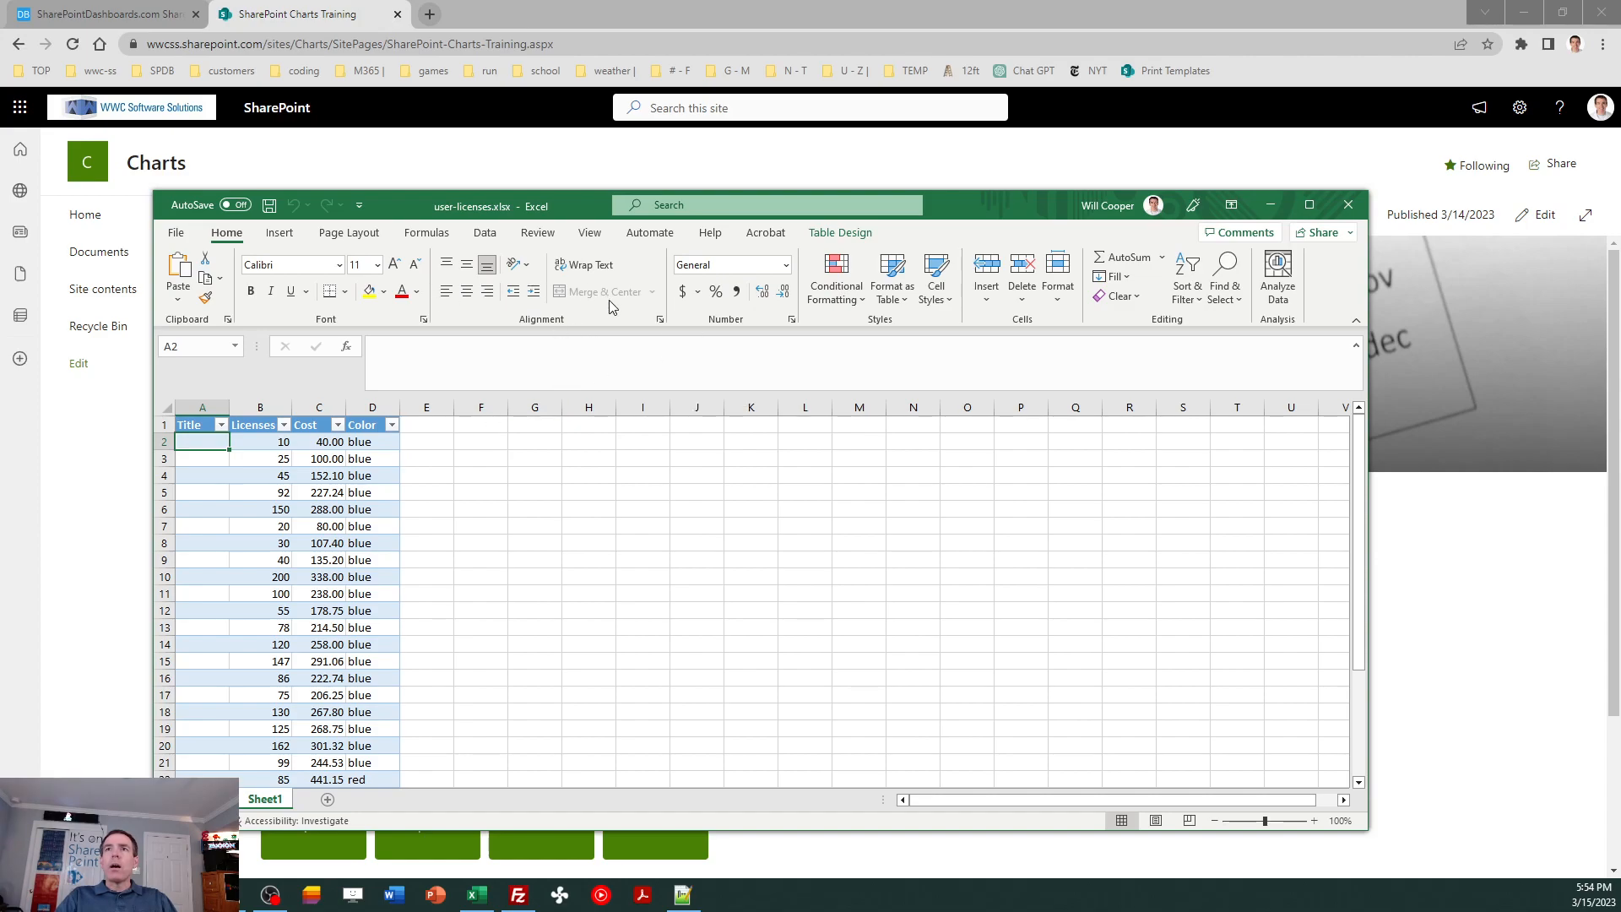
pyautogui.click(830, 236)
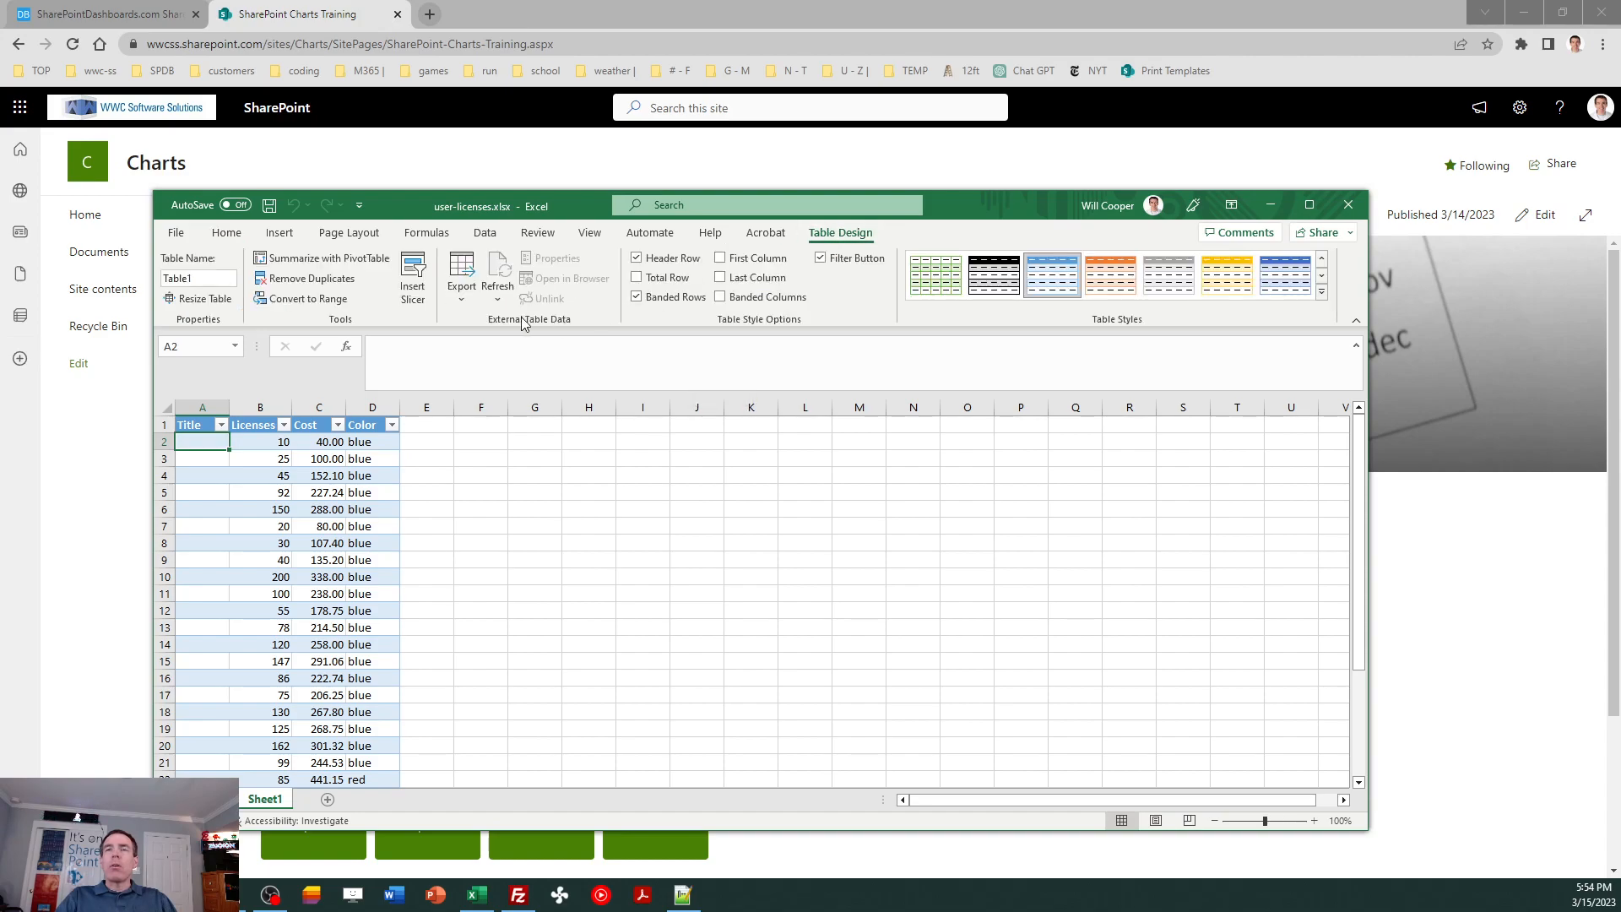
pyautogui.click(466, 271)
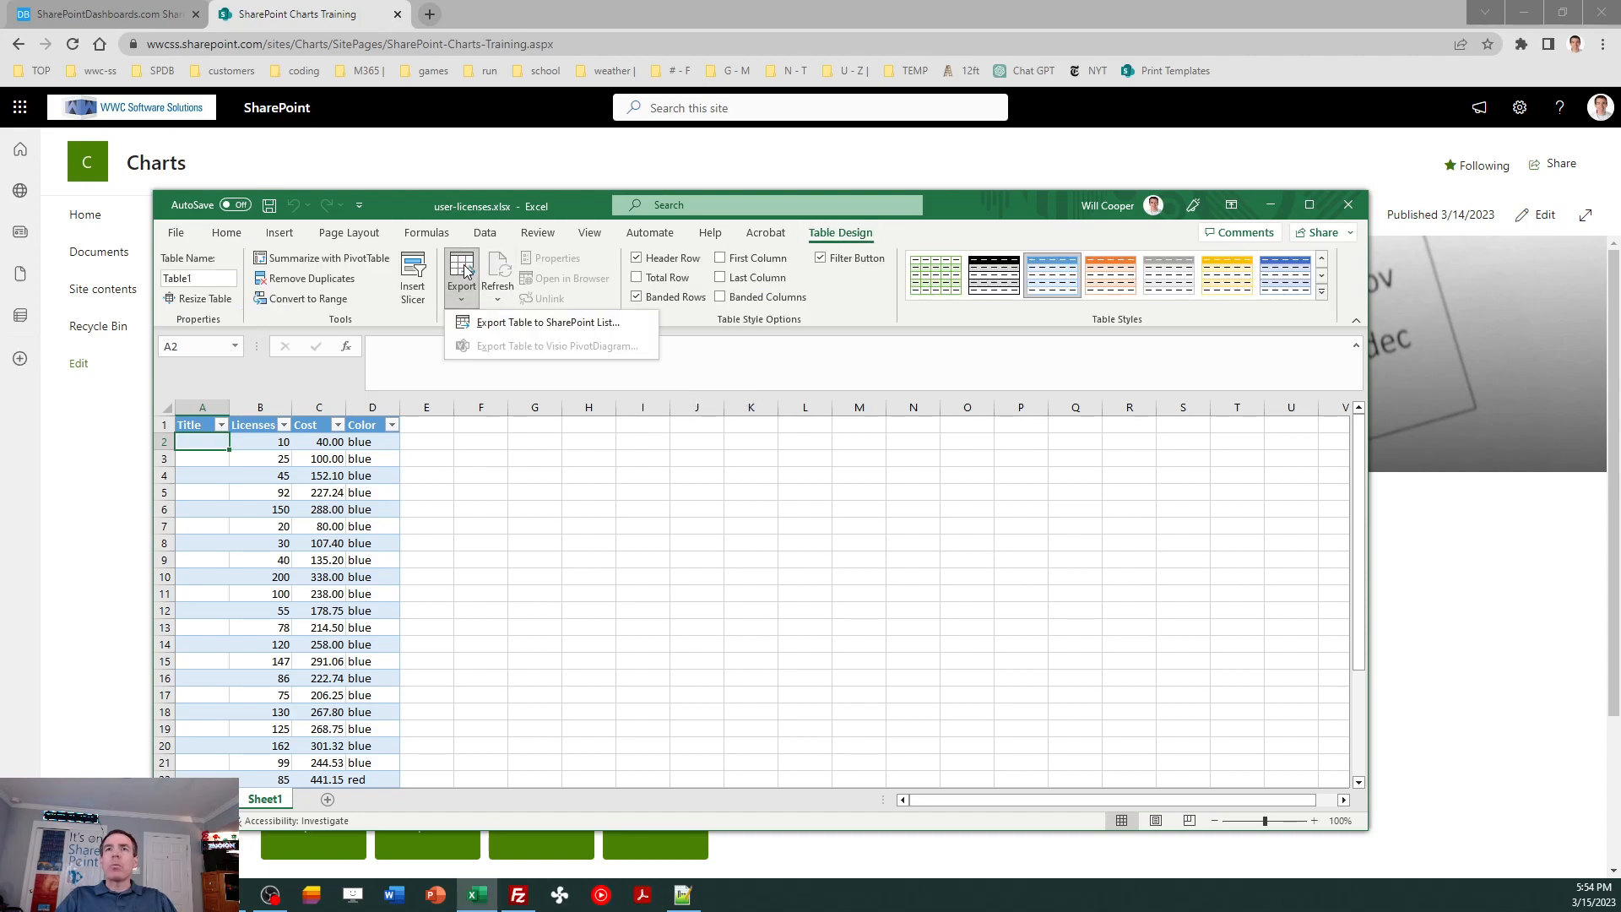
pyautogui.click(499, 323)
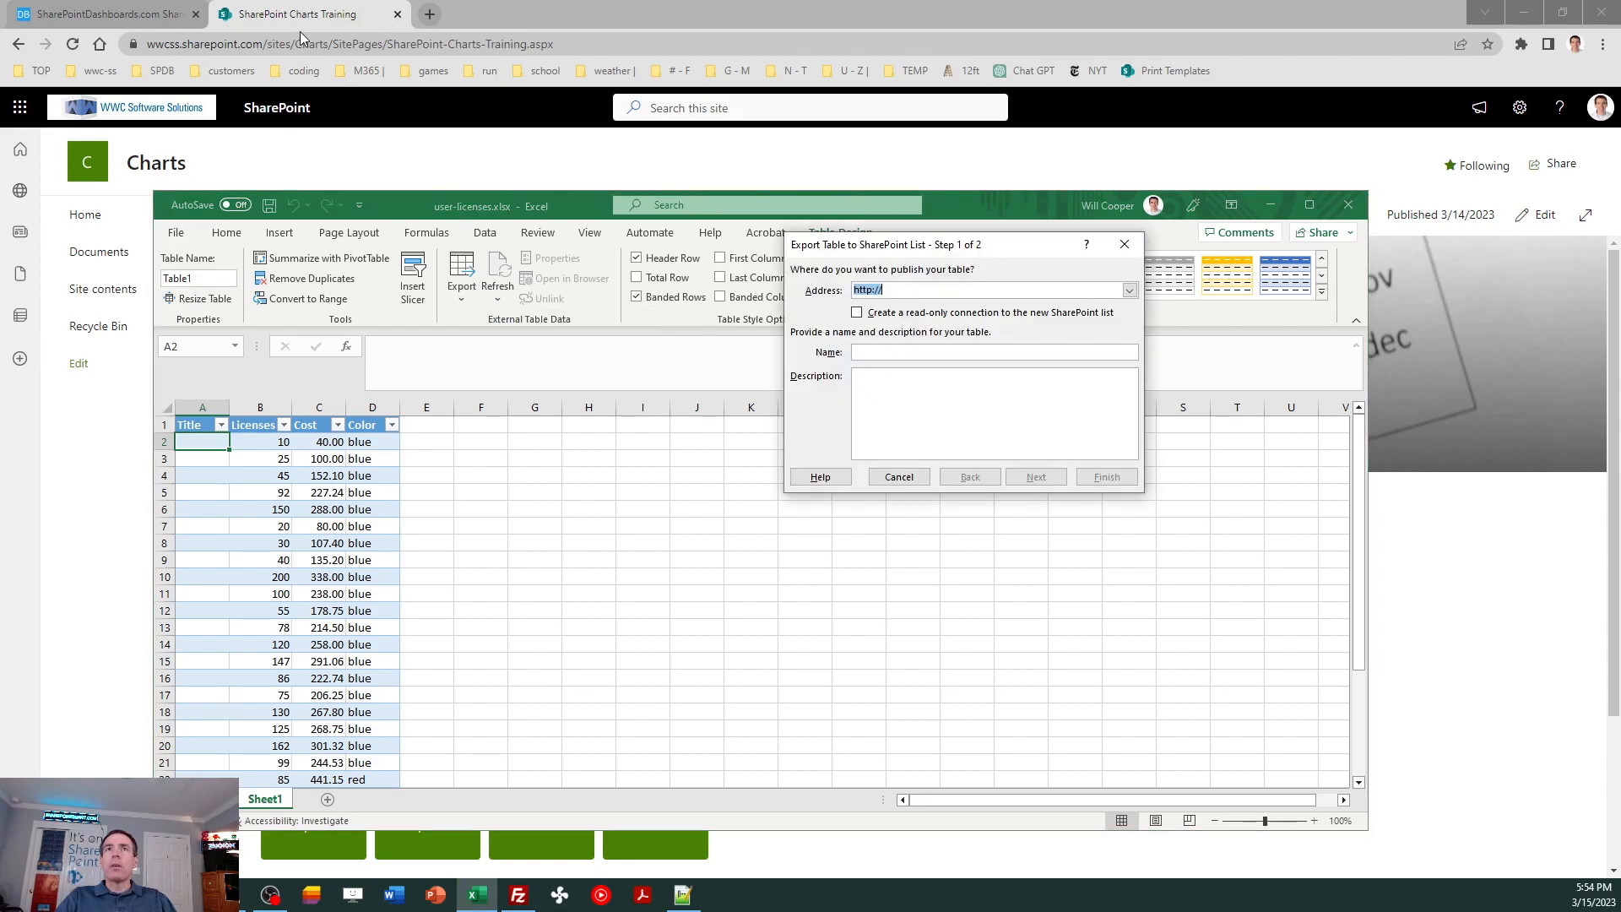
pyautogui.click(143, 8)
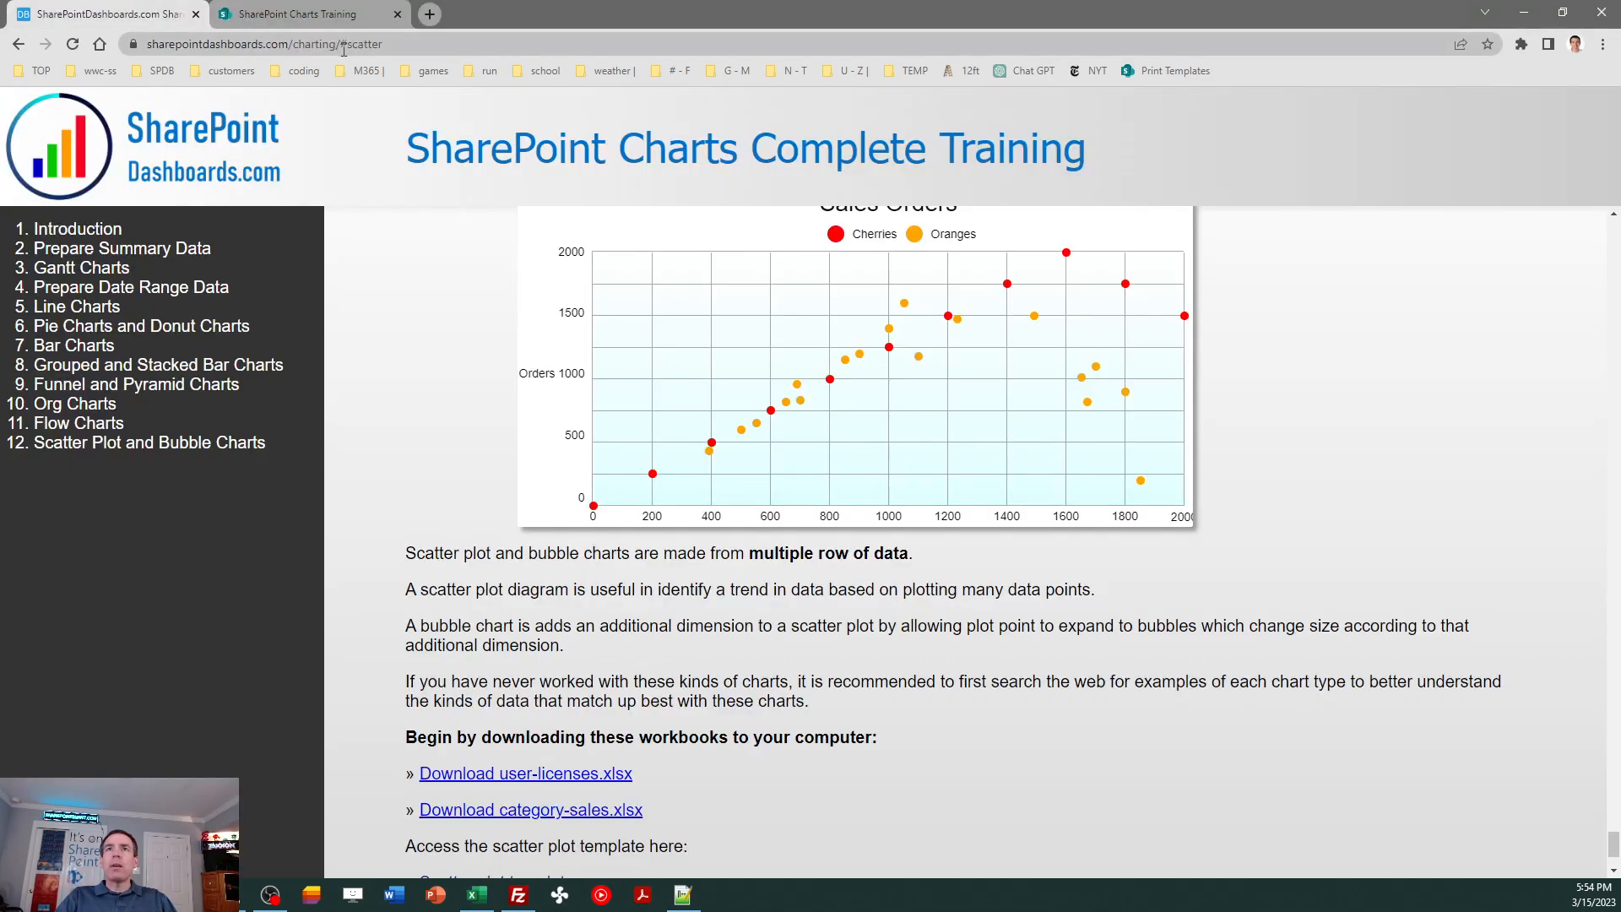
pyautogui.click(342, 14)
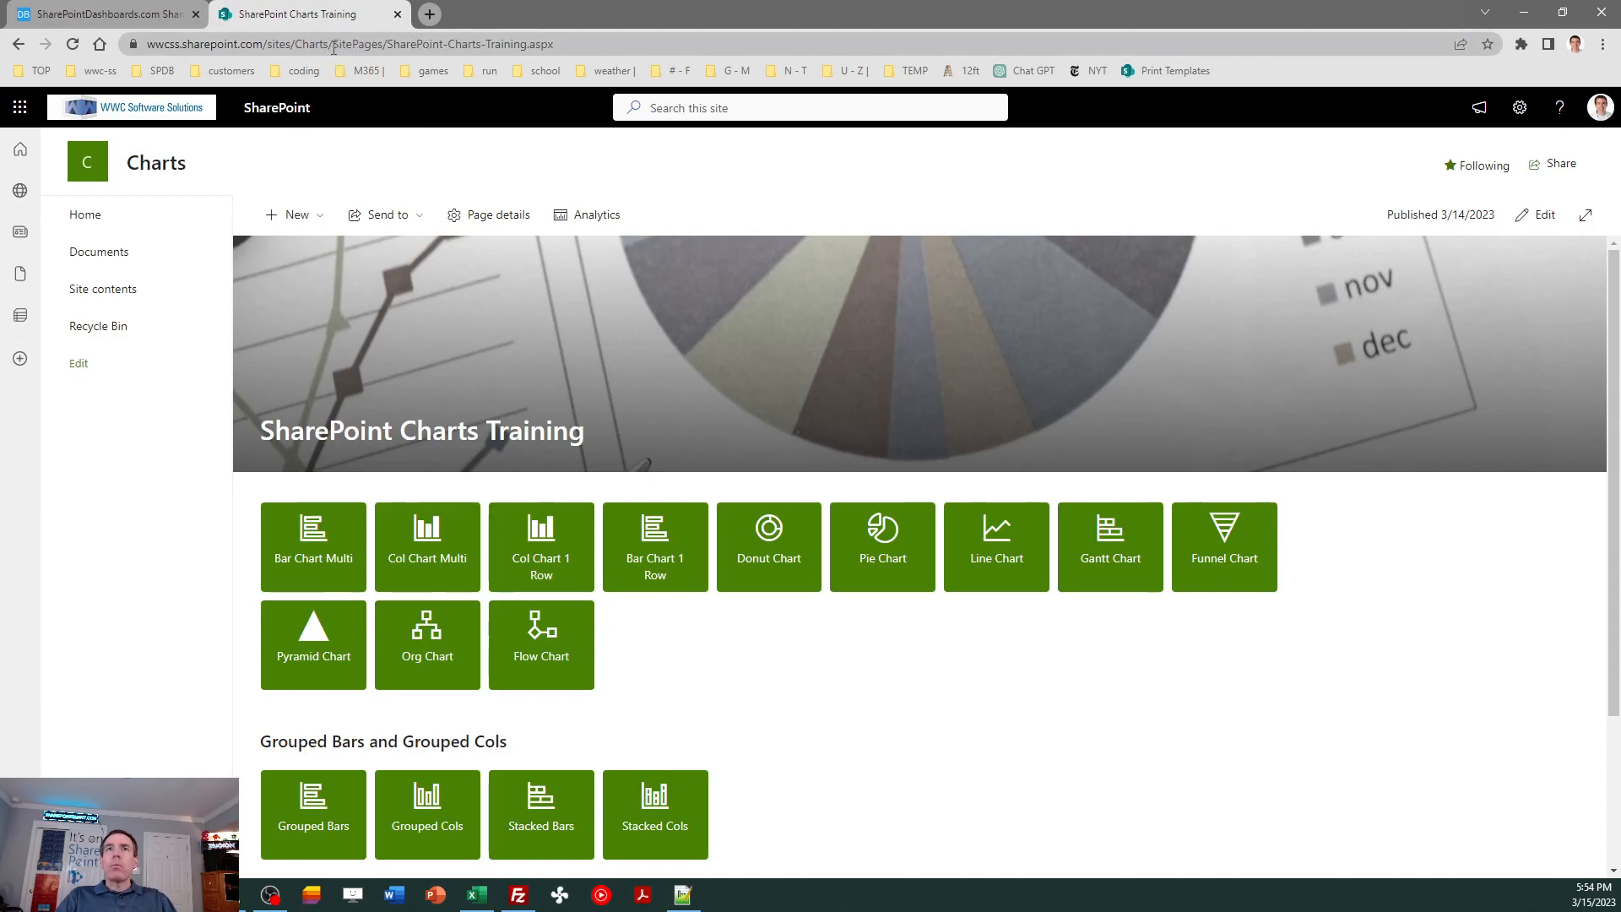
pyautogui.moveTo(332, 44); pyautogui.dragTo(147, 44)
pyautogui.hotkey('ctrl', 'c')
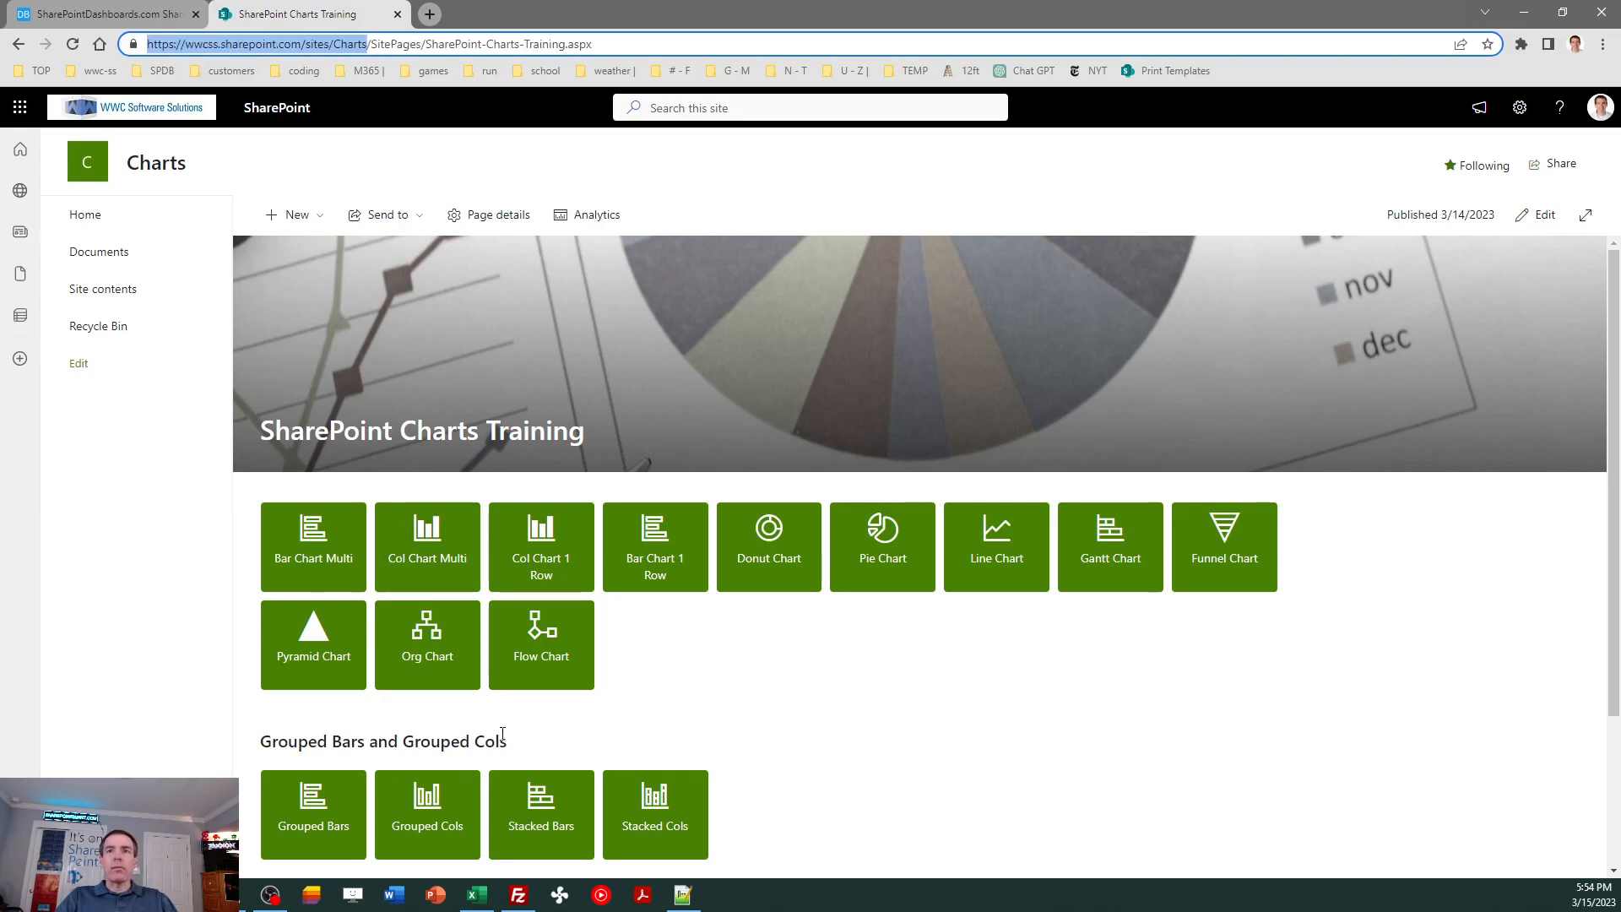
pyautogui.click(477, 894)
pyautogui.hotkey('ctrl', 'v')
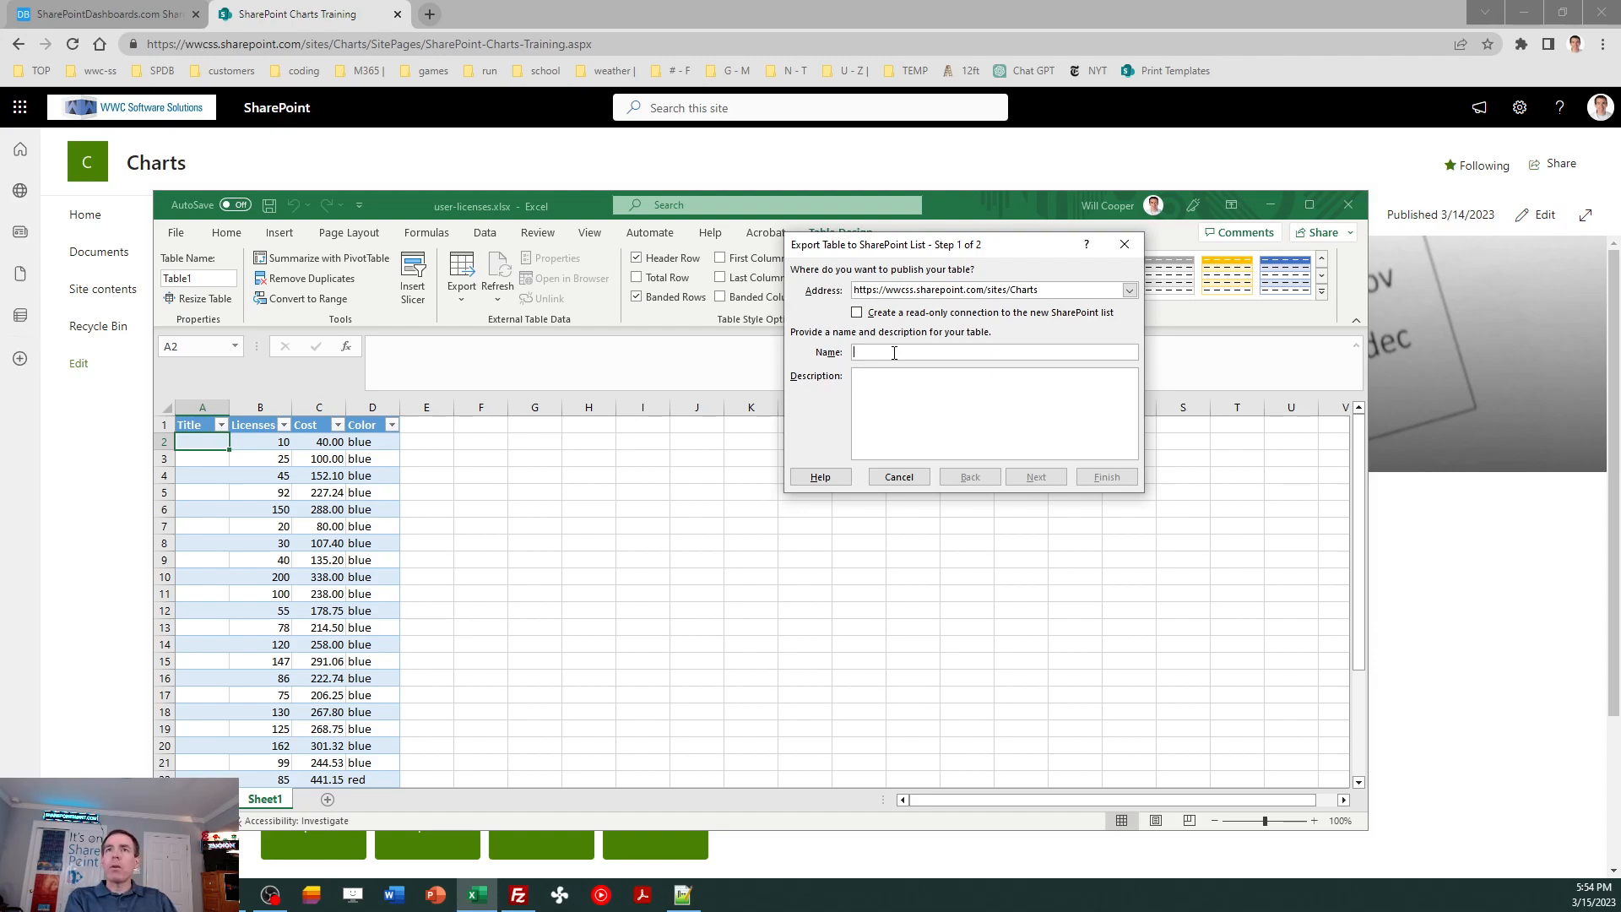
# Name the new list User Licenses, publish the table, and close the workbook.
pyautogui.click(894, 352)
pyautogui.write('User Licenses')
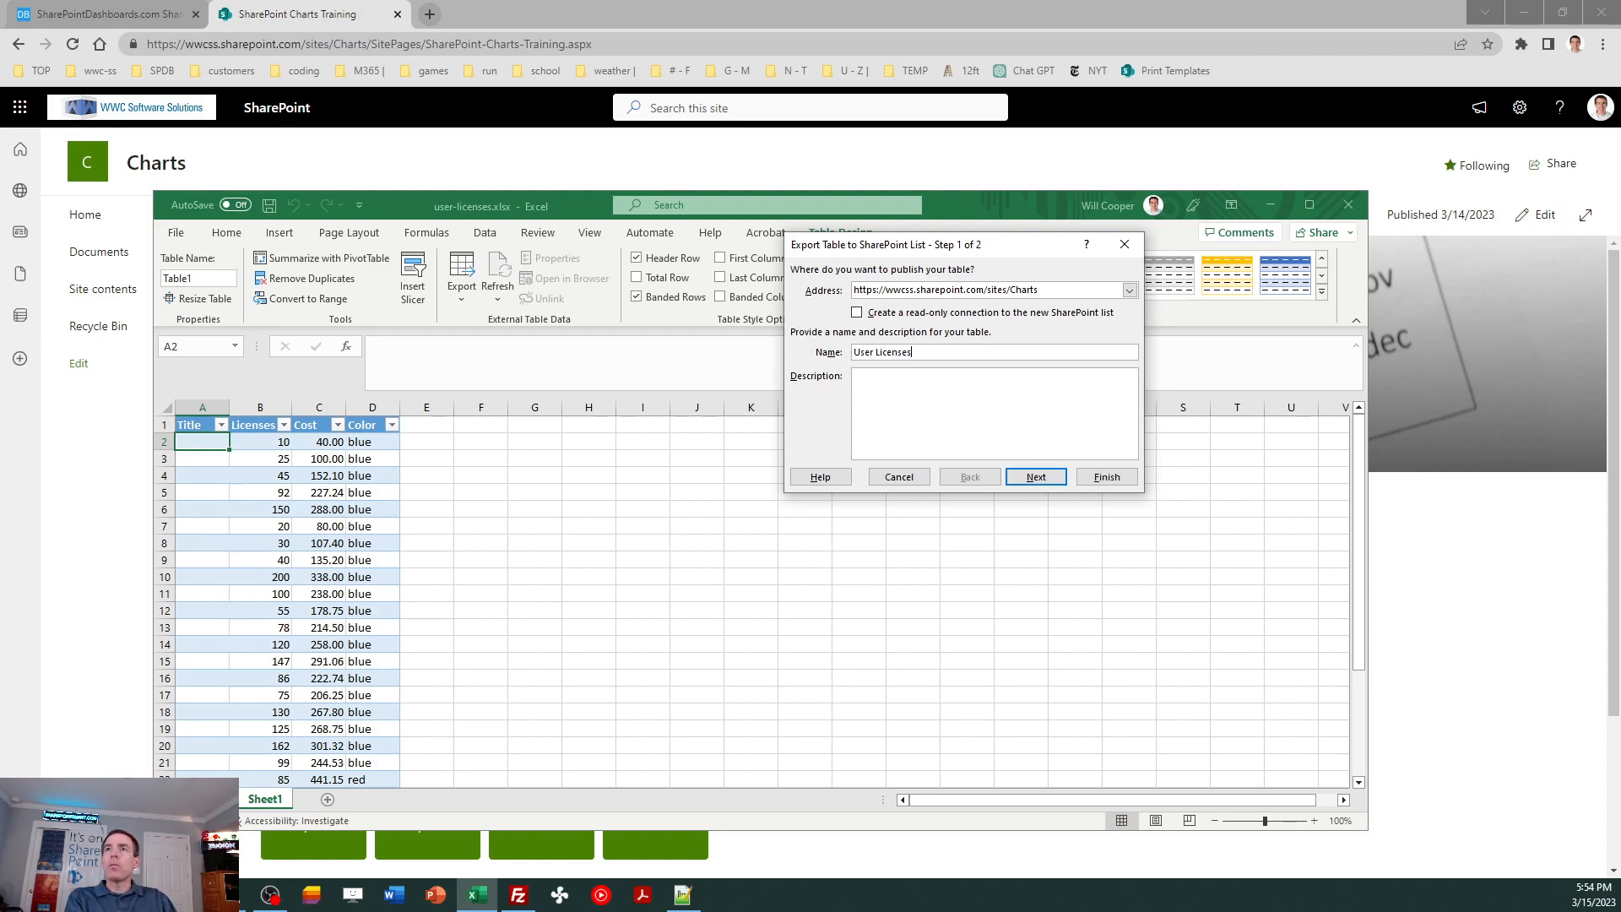
pyautogui.click(1035, 478)
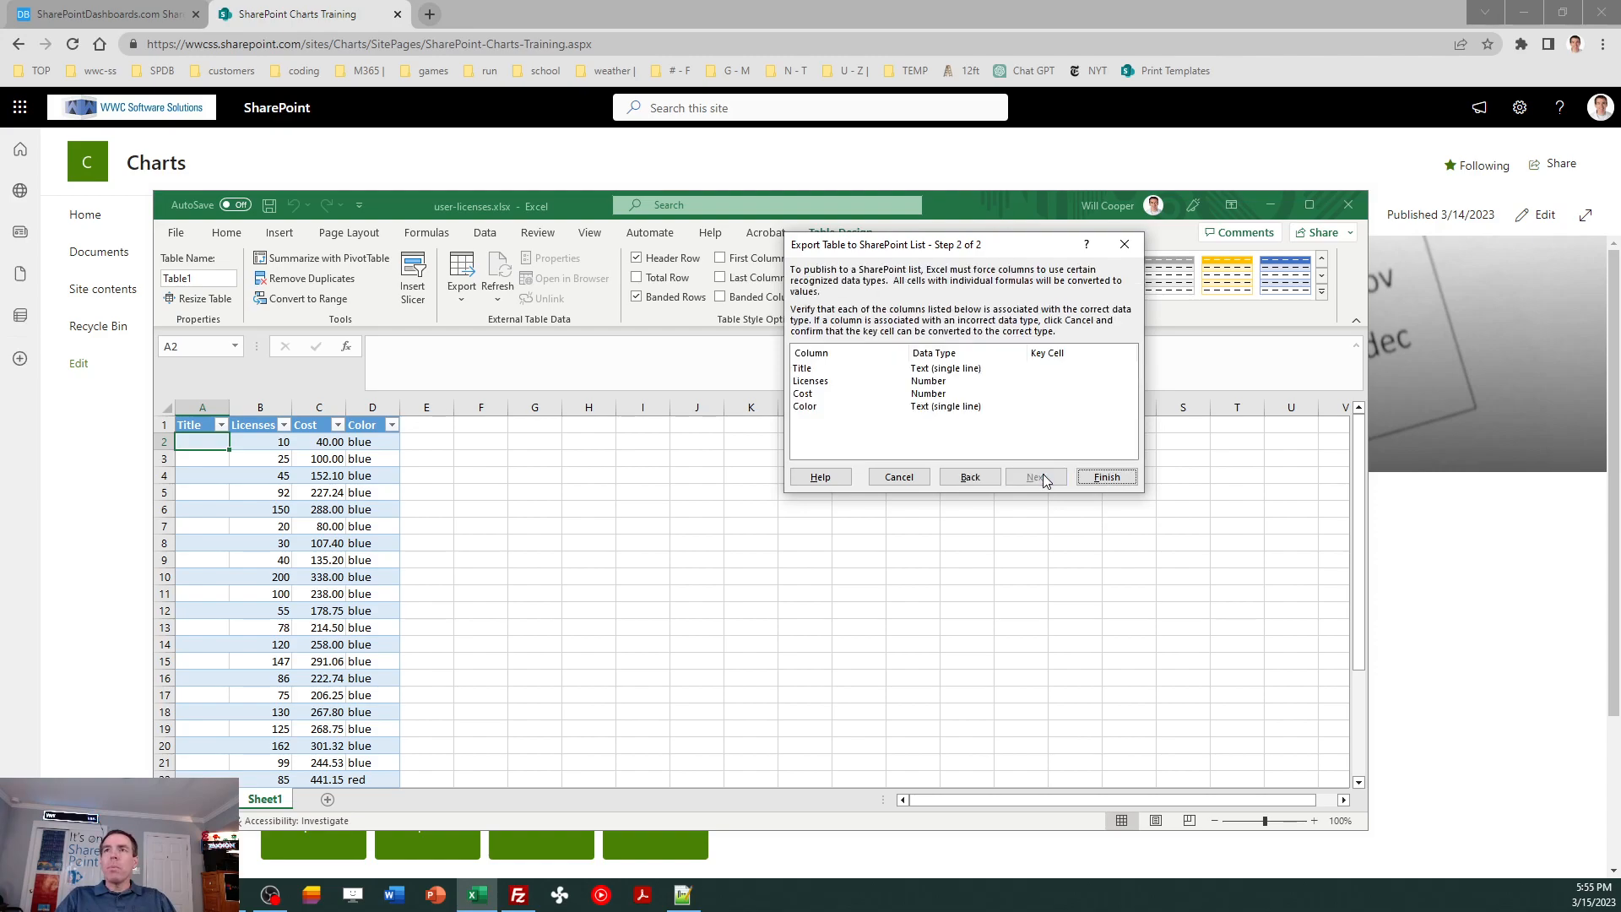
pyautogui.click(1107, 478)
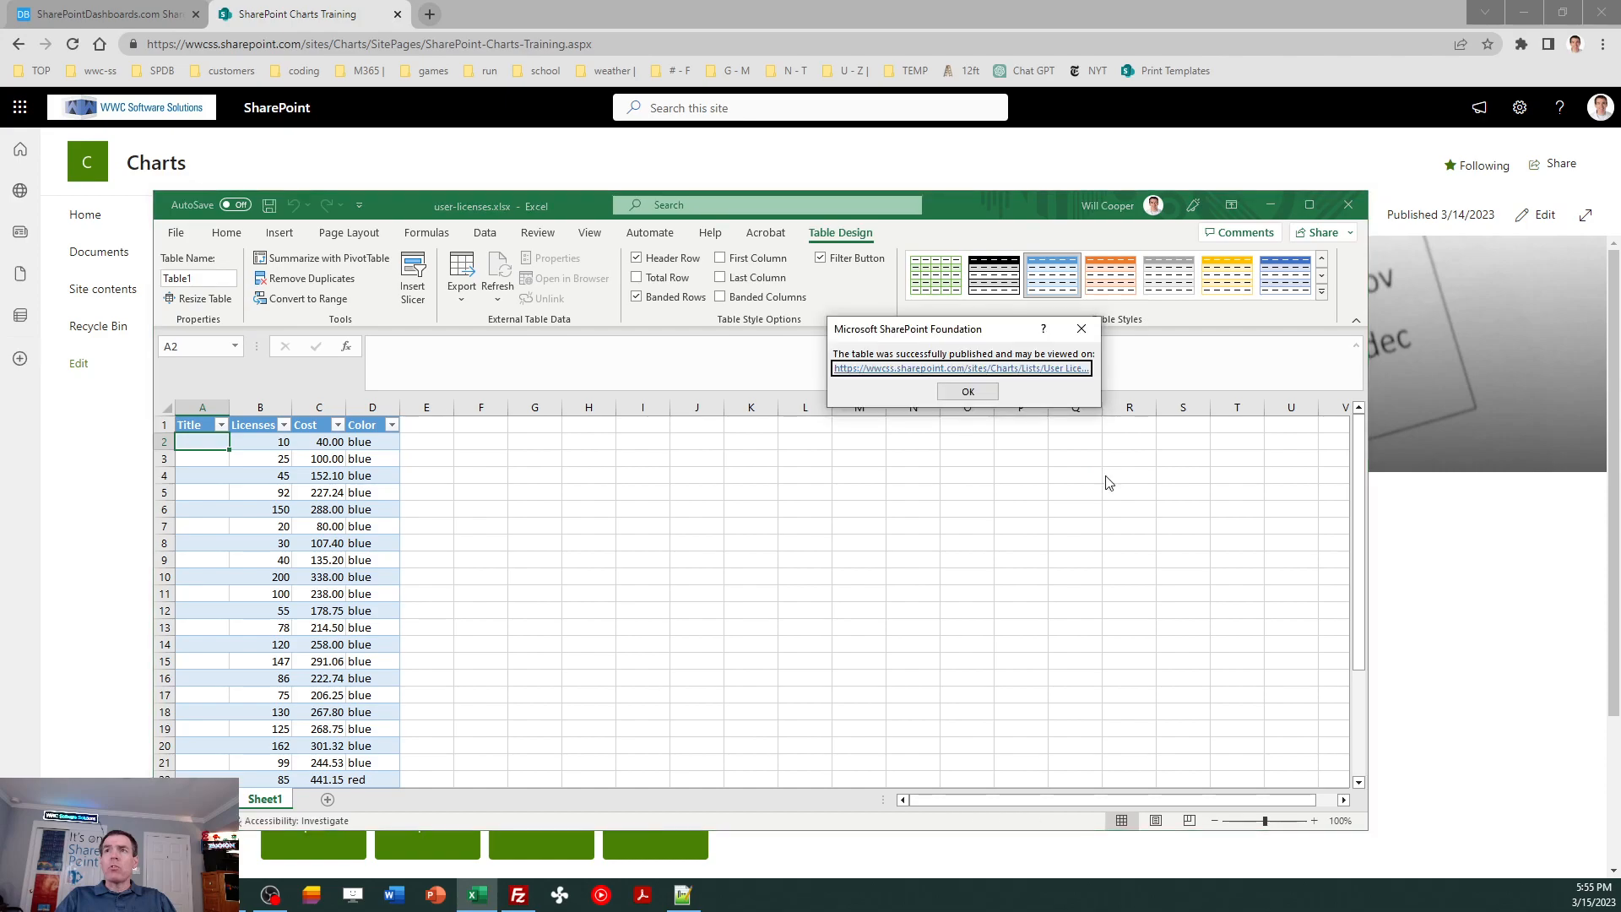
pyautogui.click(968, 391)
pyautogui.click(1350, 207)
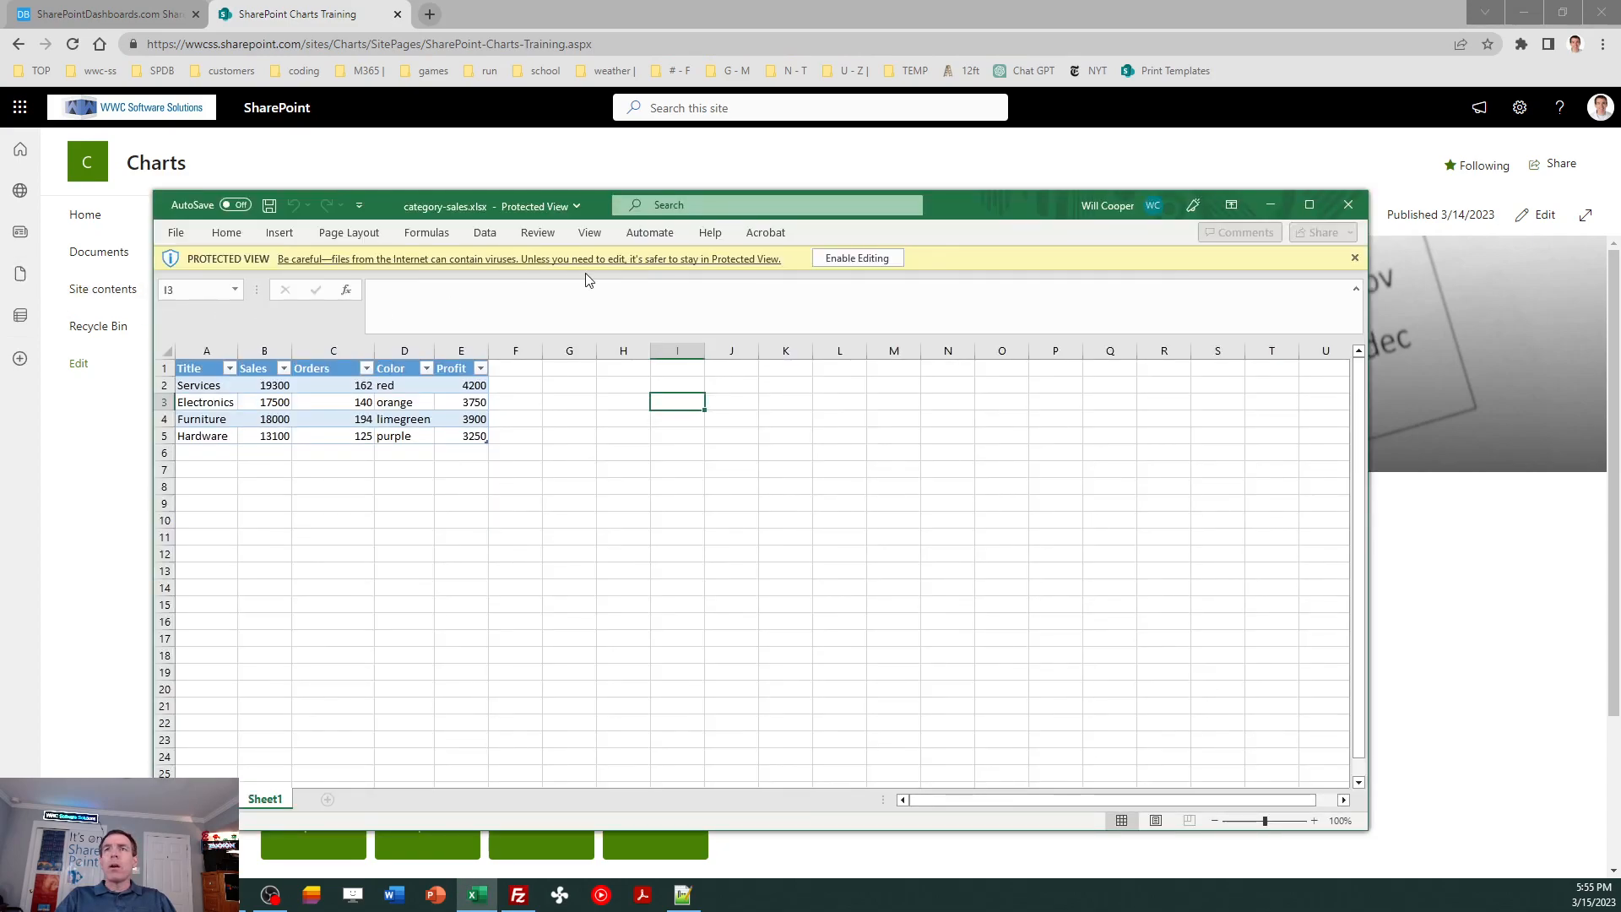
pyautogui.click(868, 260)
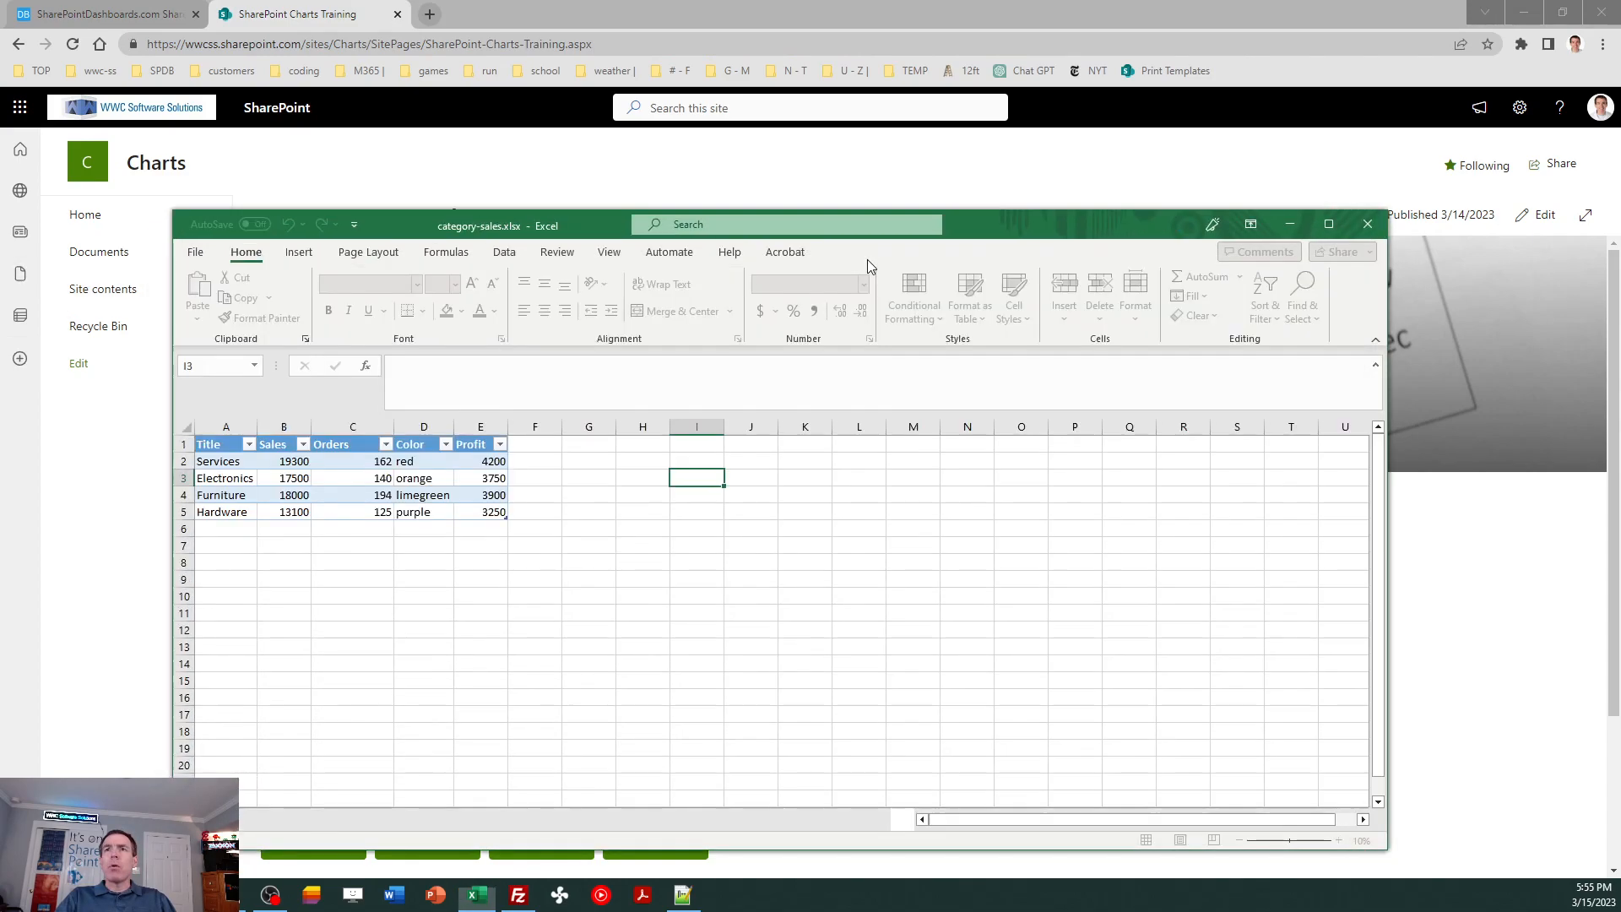
pyautogui.click(210, 460)
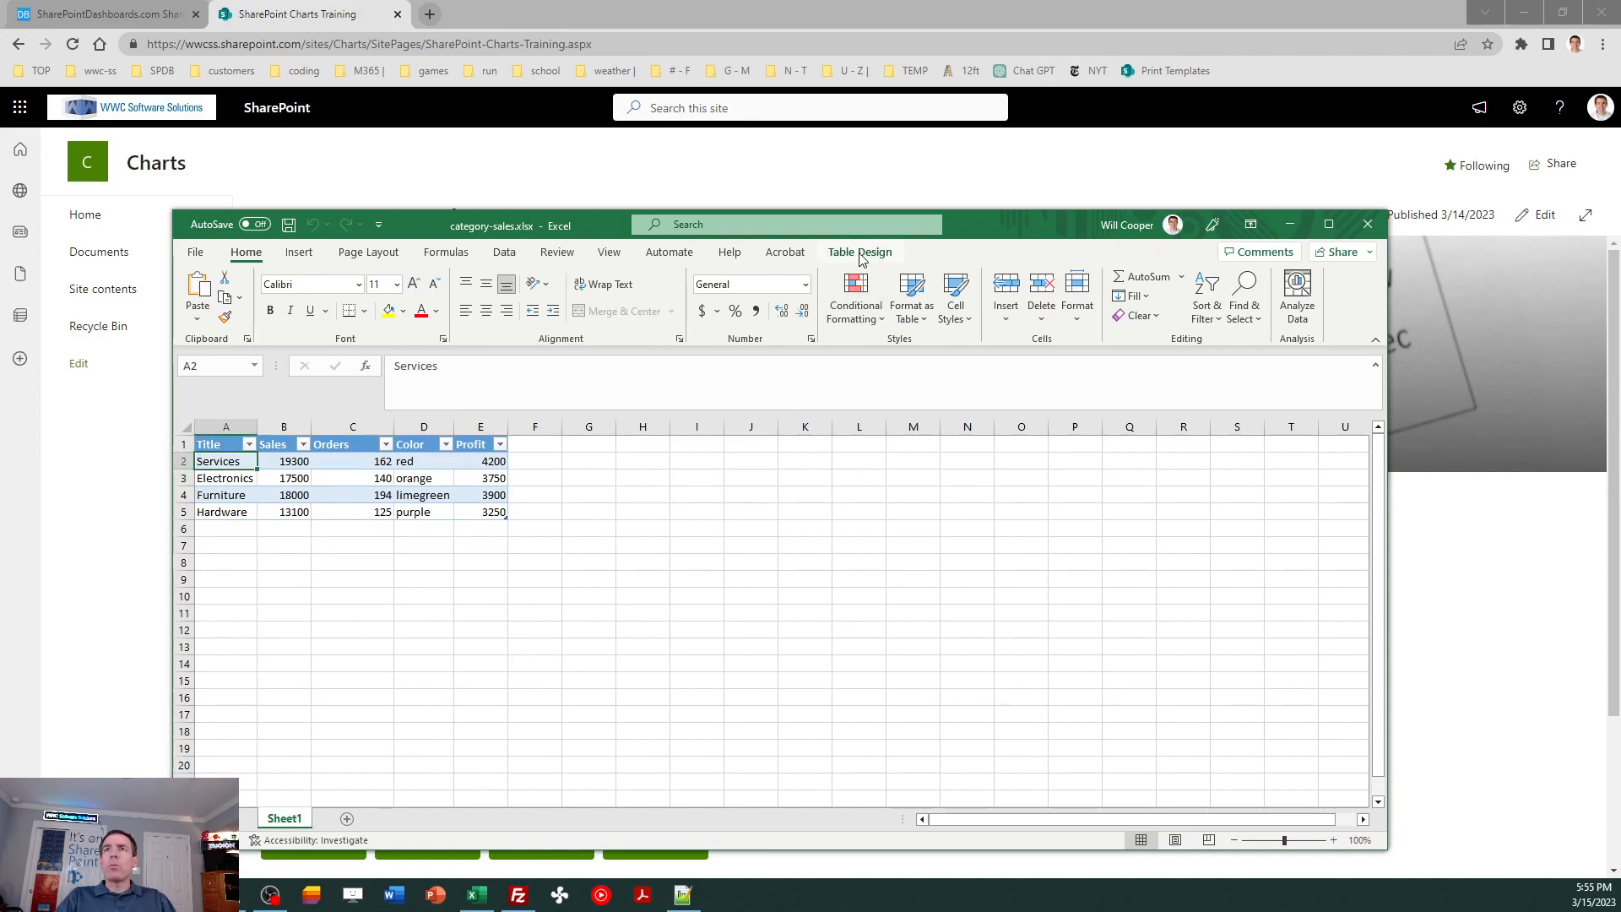
pyautogui.click(864, 253)
pyautogui.click(480, 305)
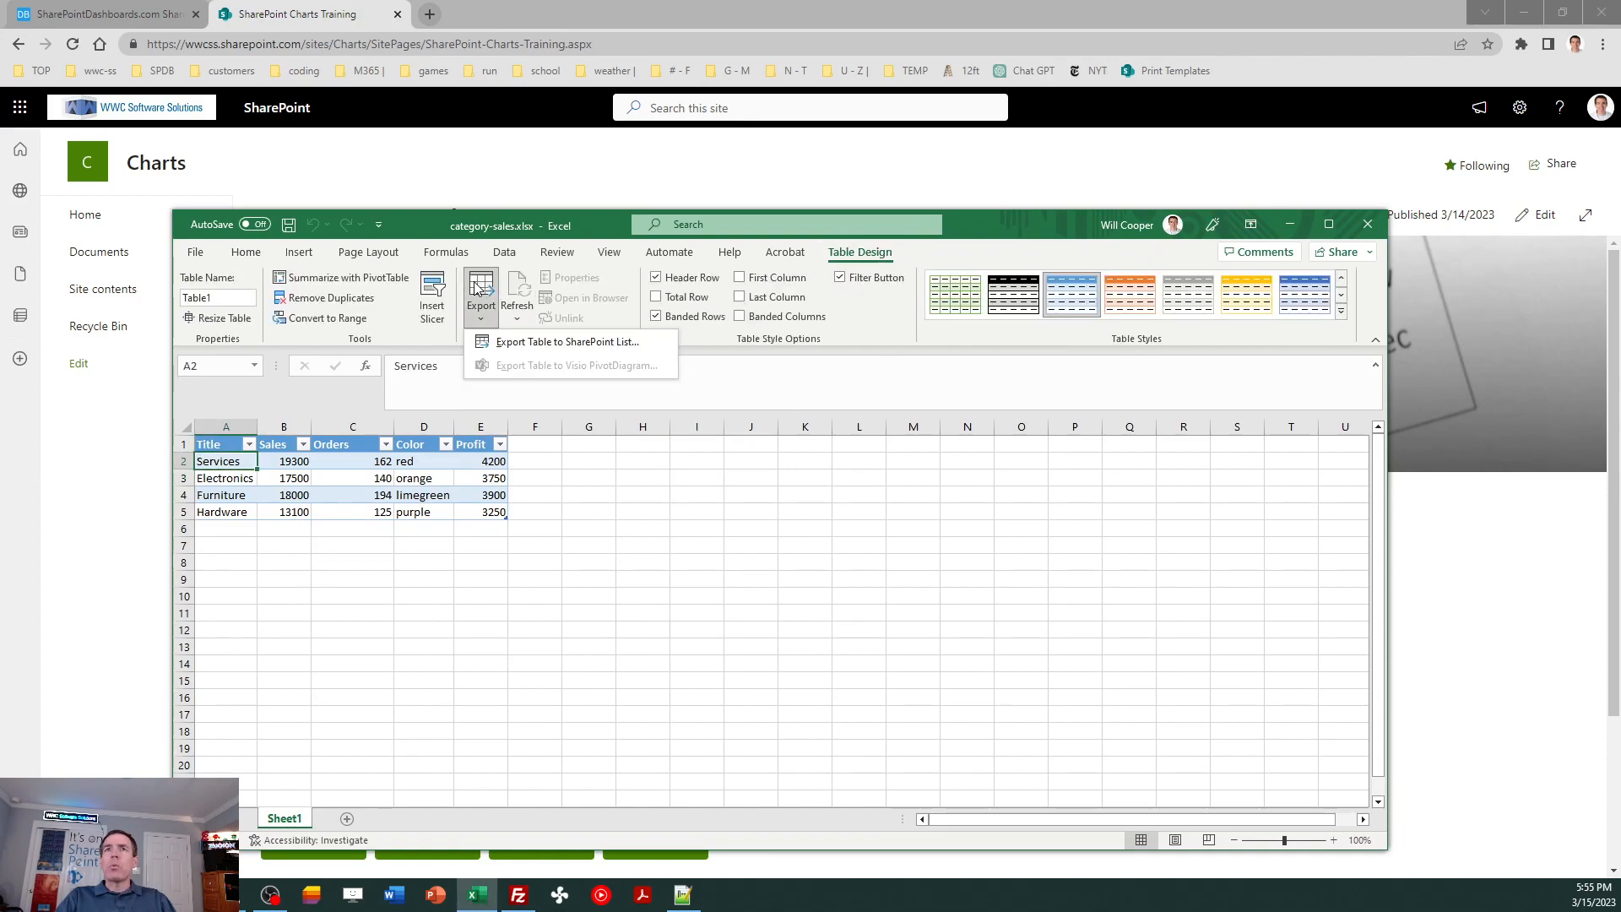
pyautogui.click(525, 341)
pyautogui.hotkey('ctrl', 'v')
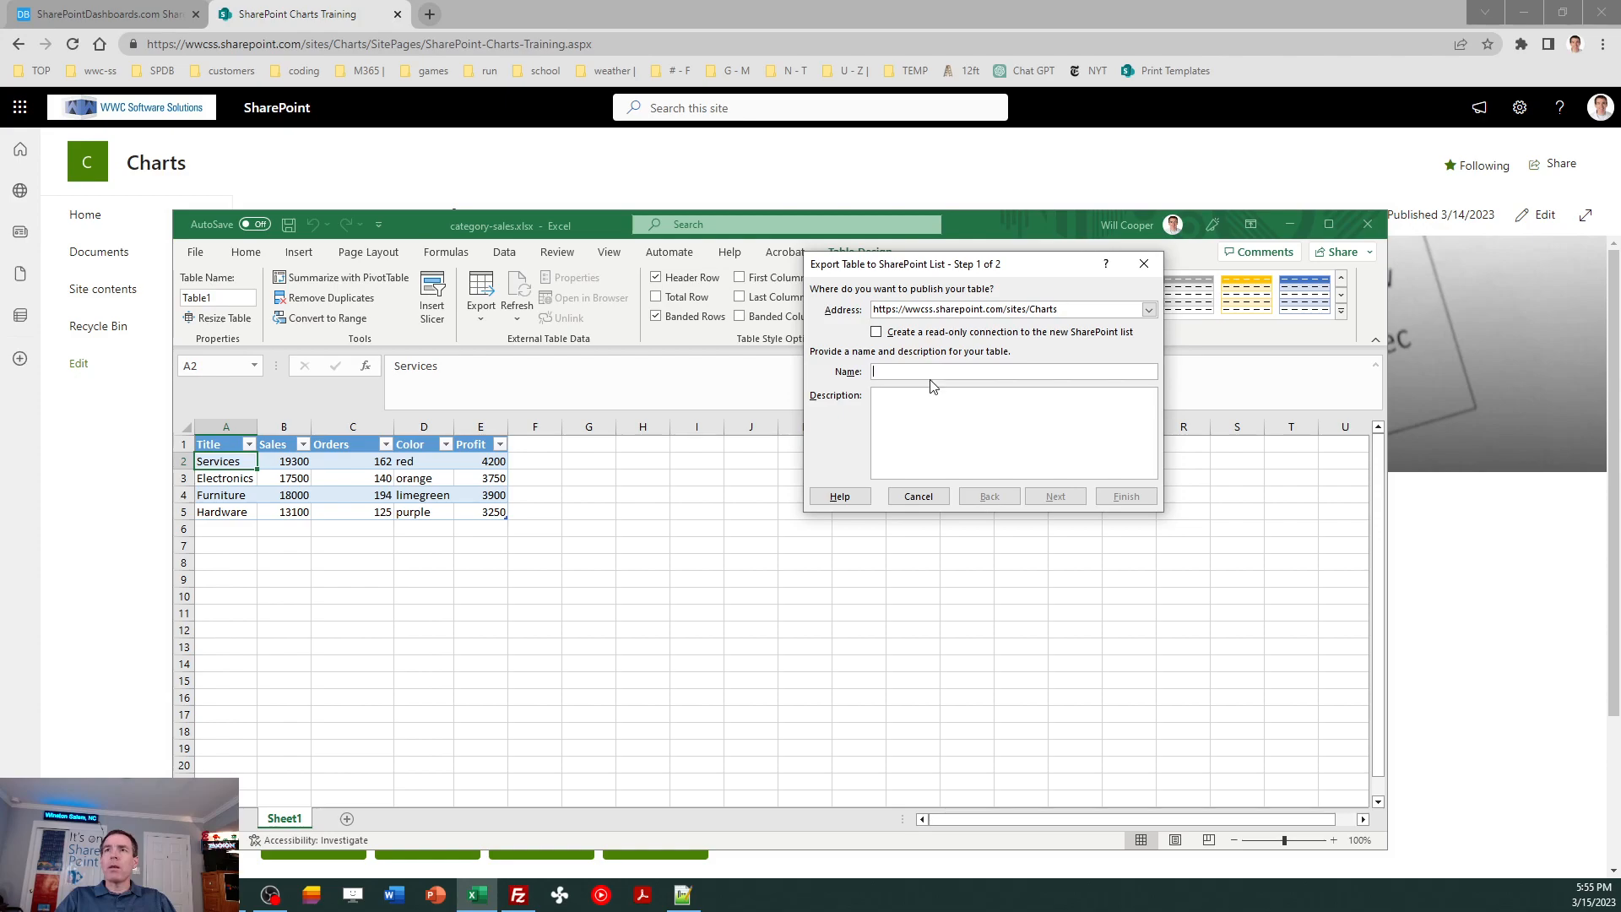
# Name the exported list Category Sales, publish it, and close the workbook.
pyautogui.write('Category Salkes')
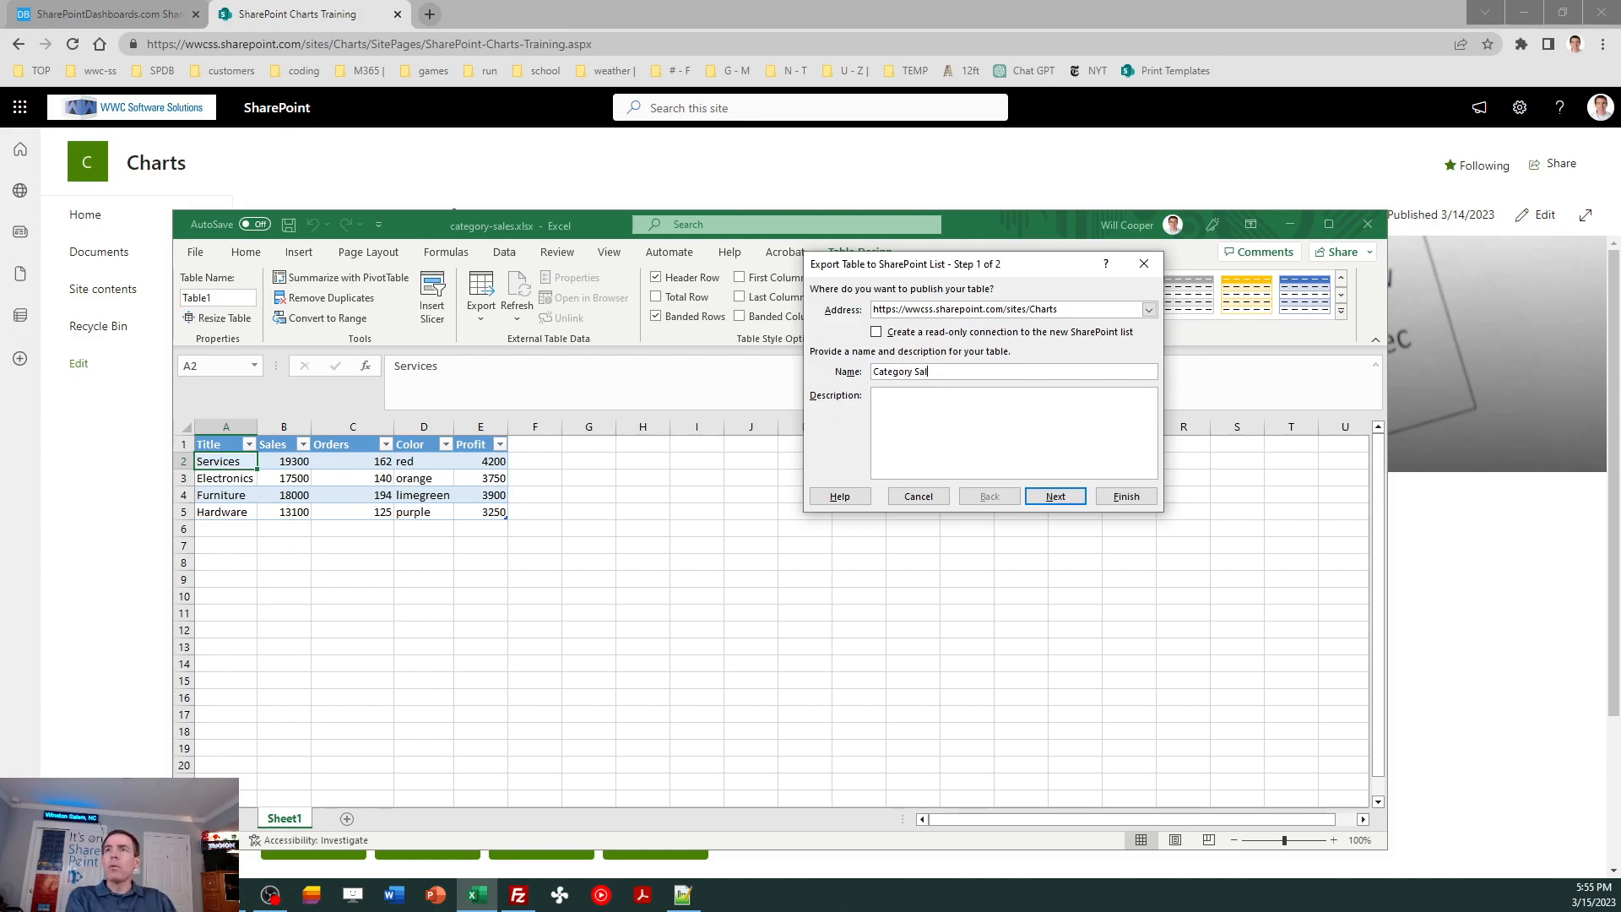
pyautogui.click(1055, 496)
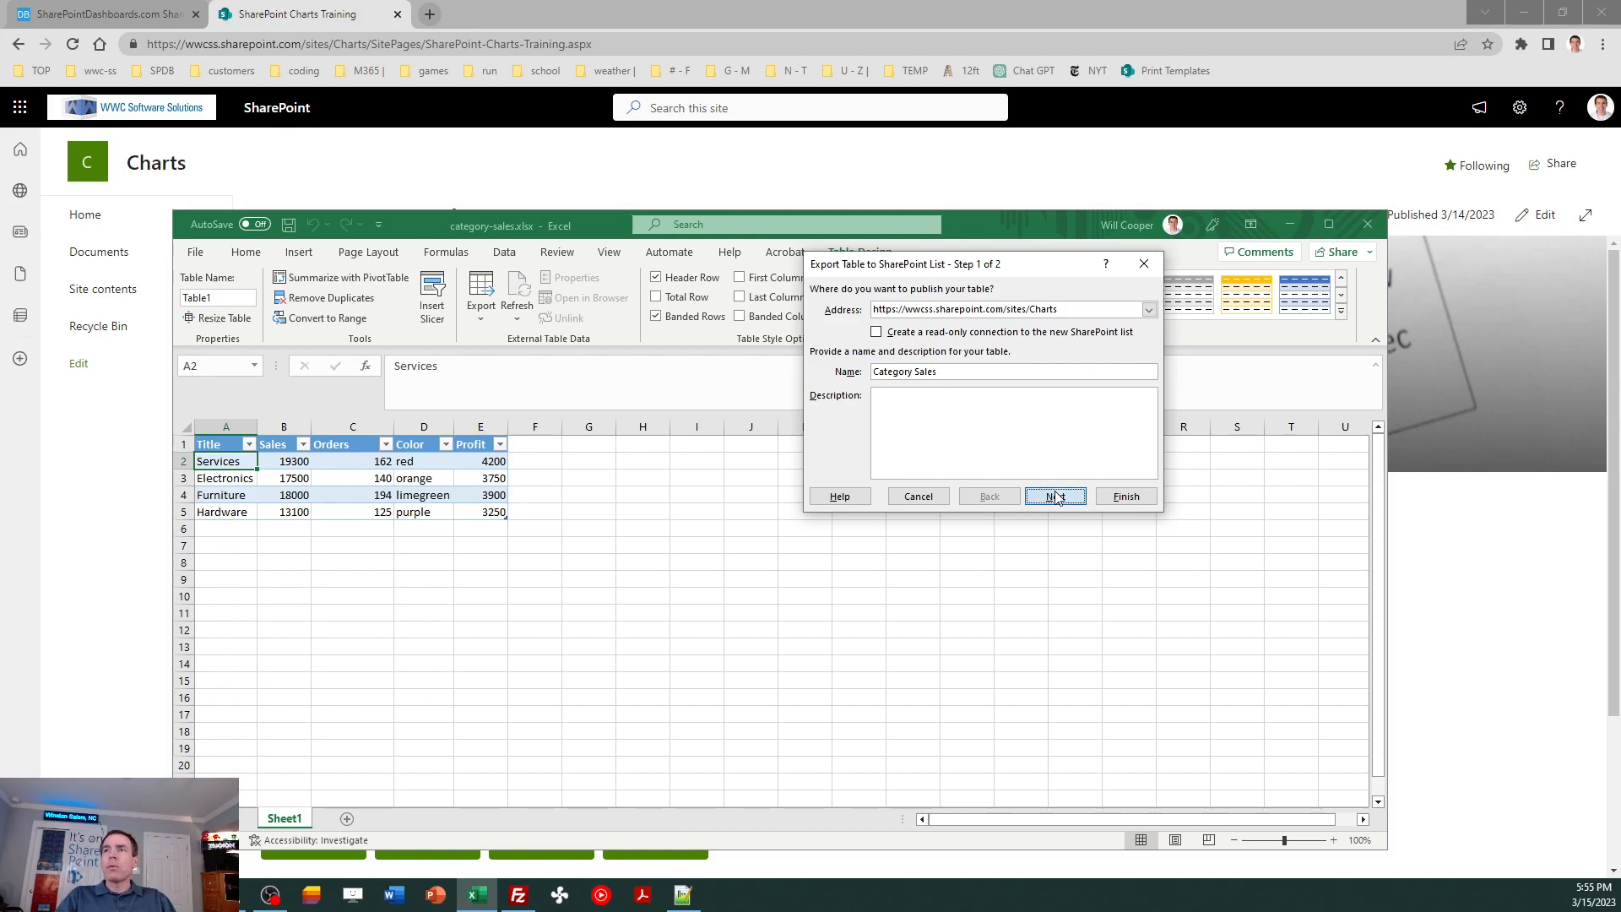
pyautogui.click(1123, 498)
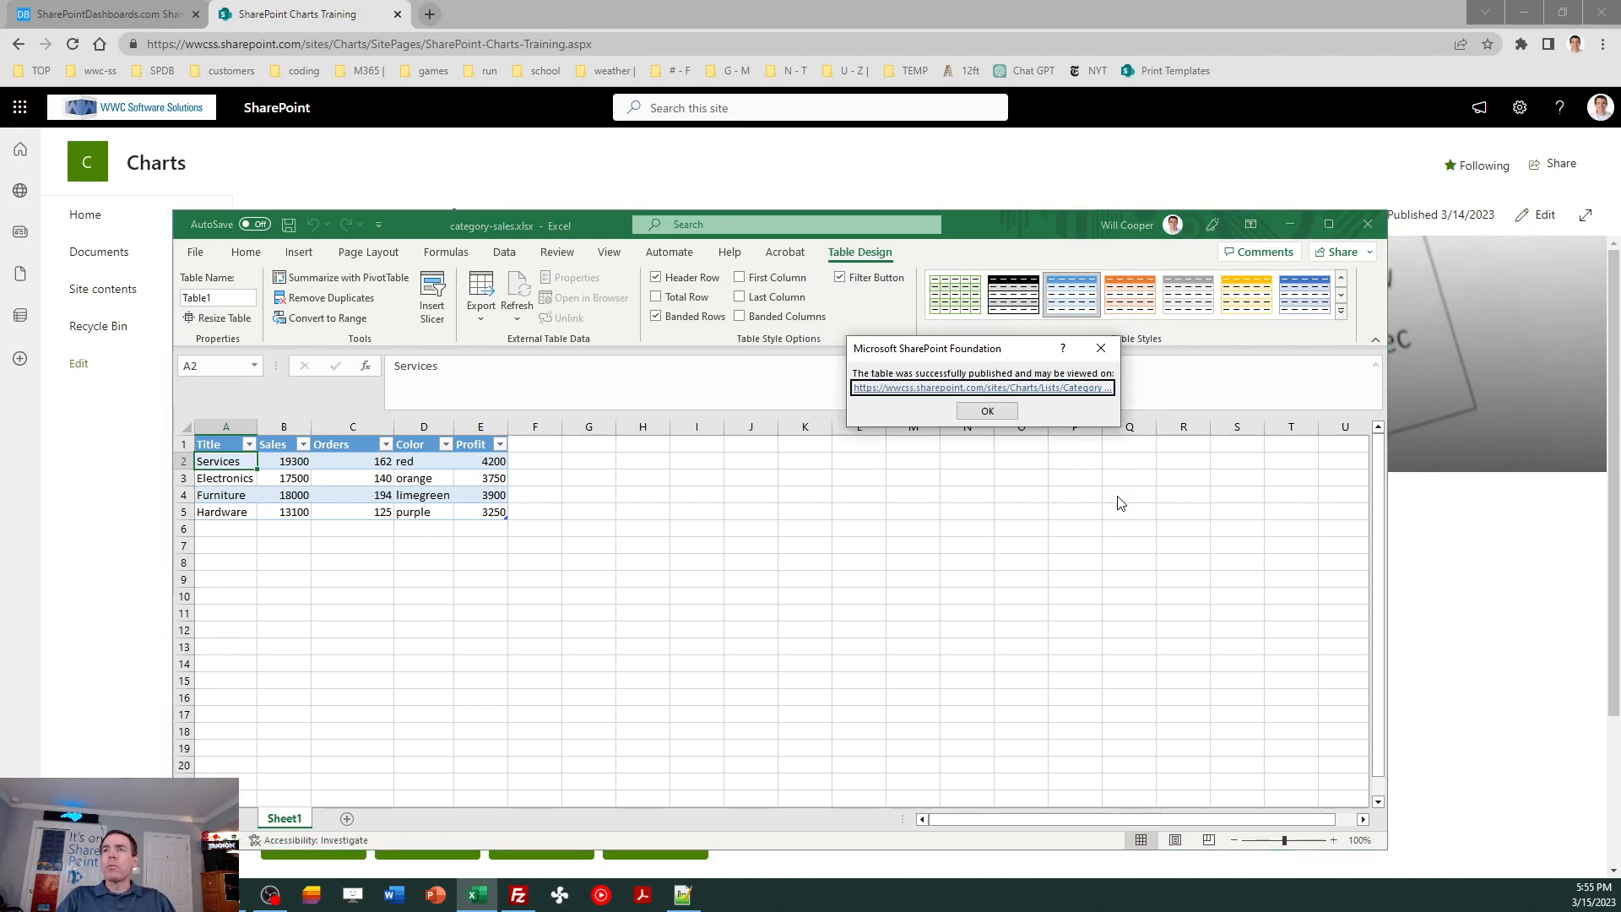
pyautogui.click(985, 410)
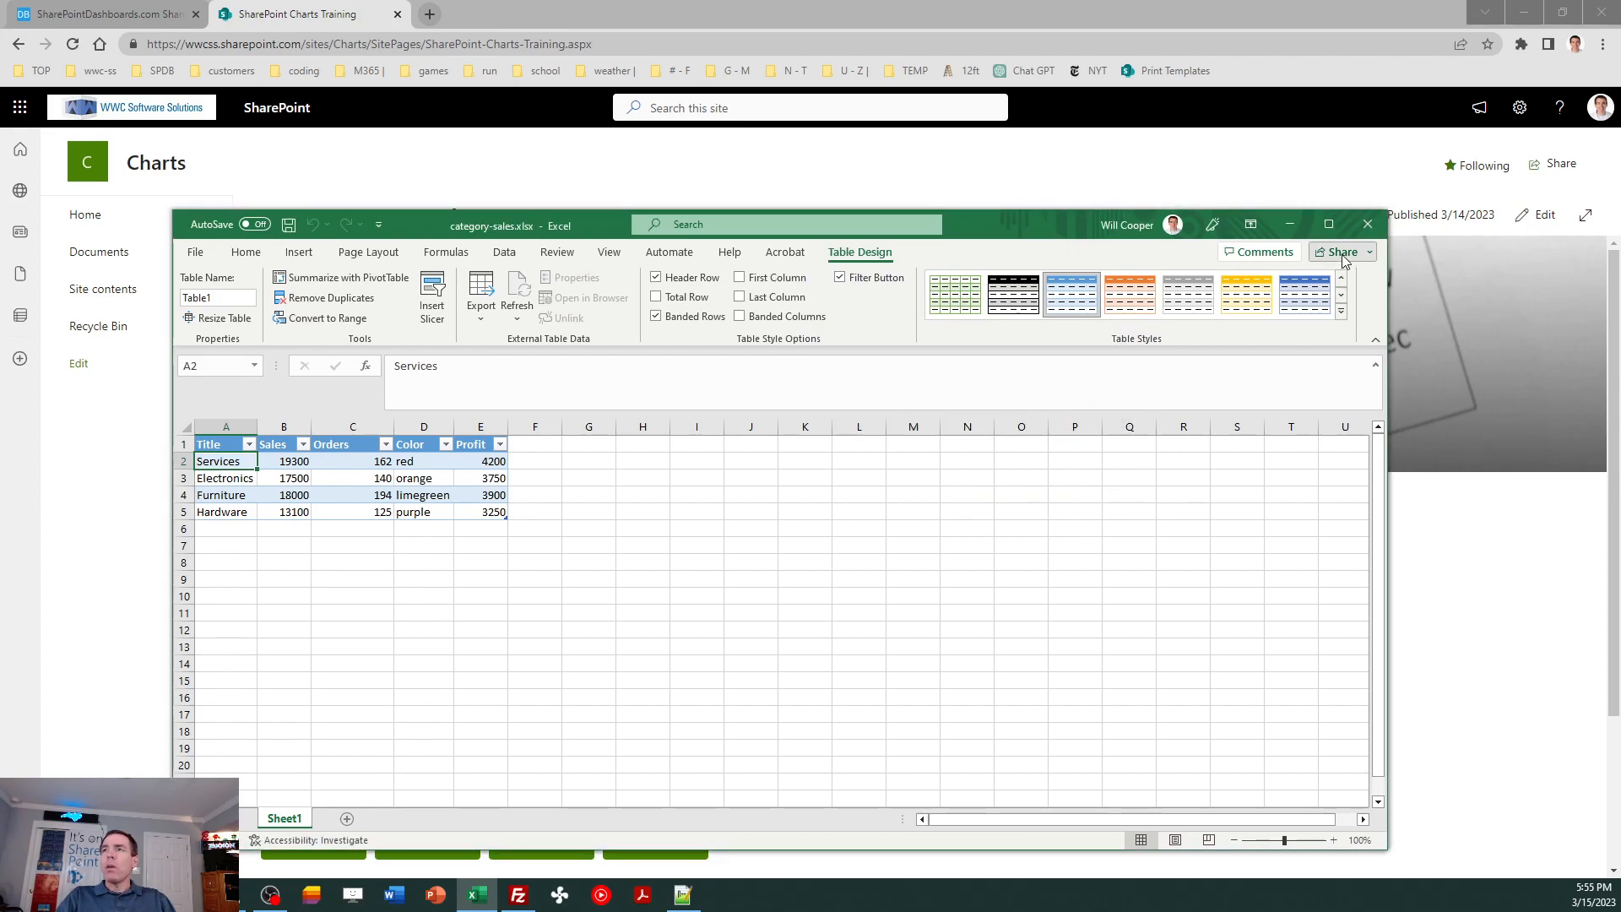
pyautogui.click(1363, 228)
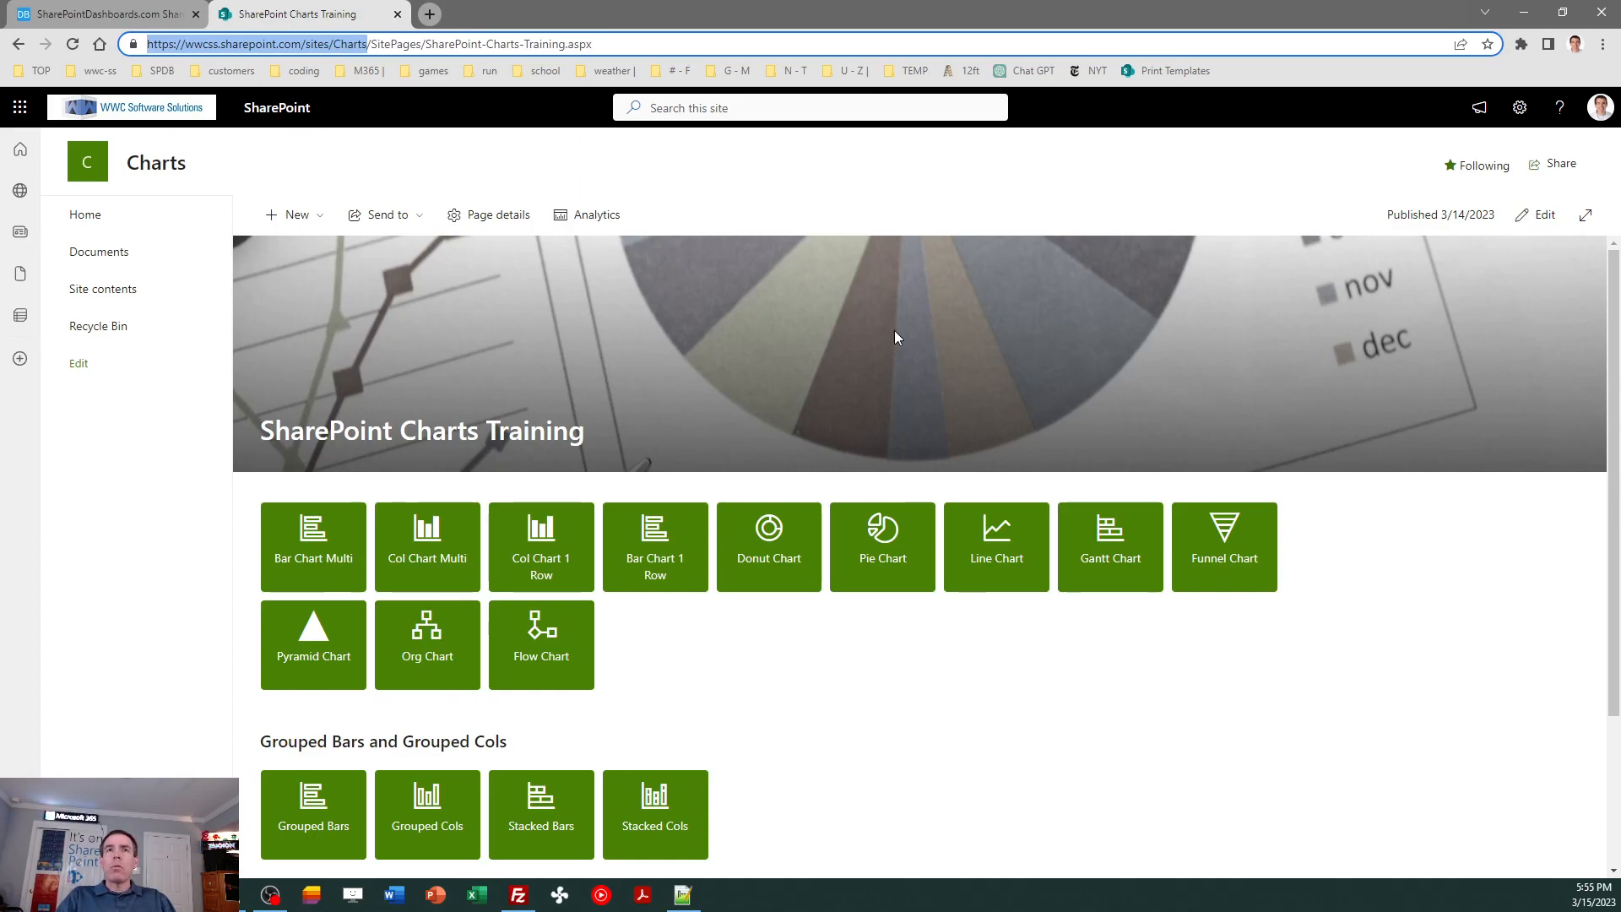
# Open the Category Sales list from the Charts site contents and go to its list settings.
pyautogui.click(114, 290)
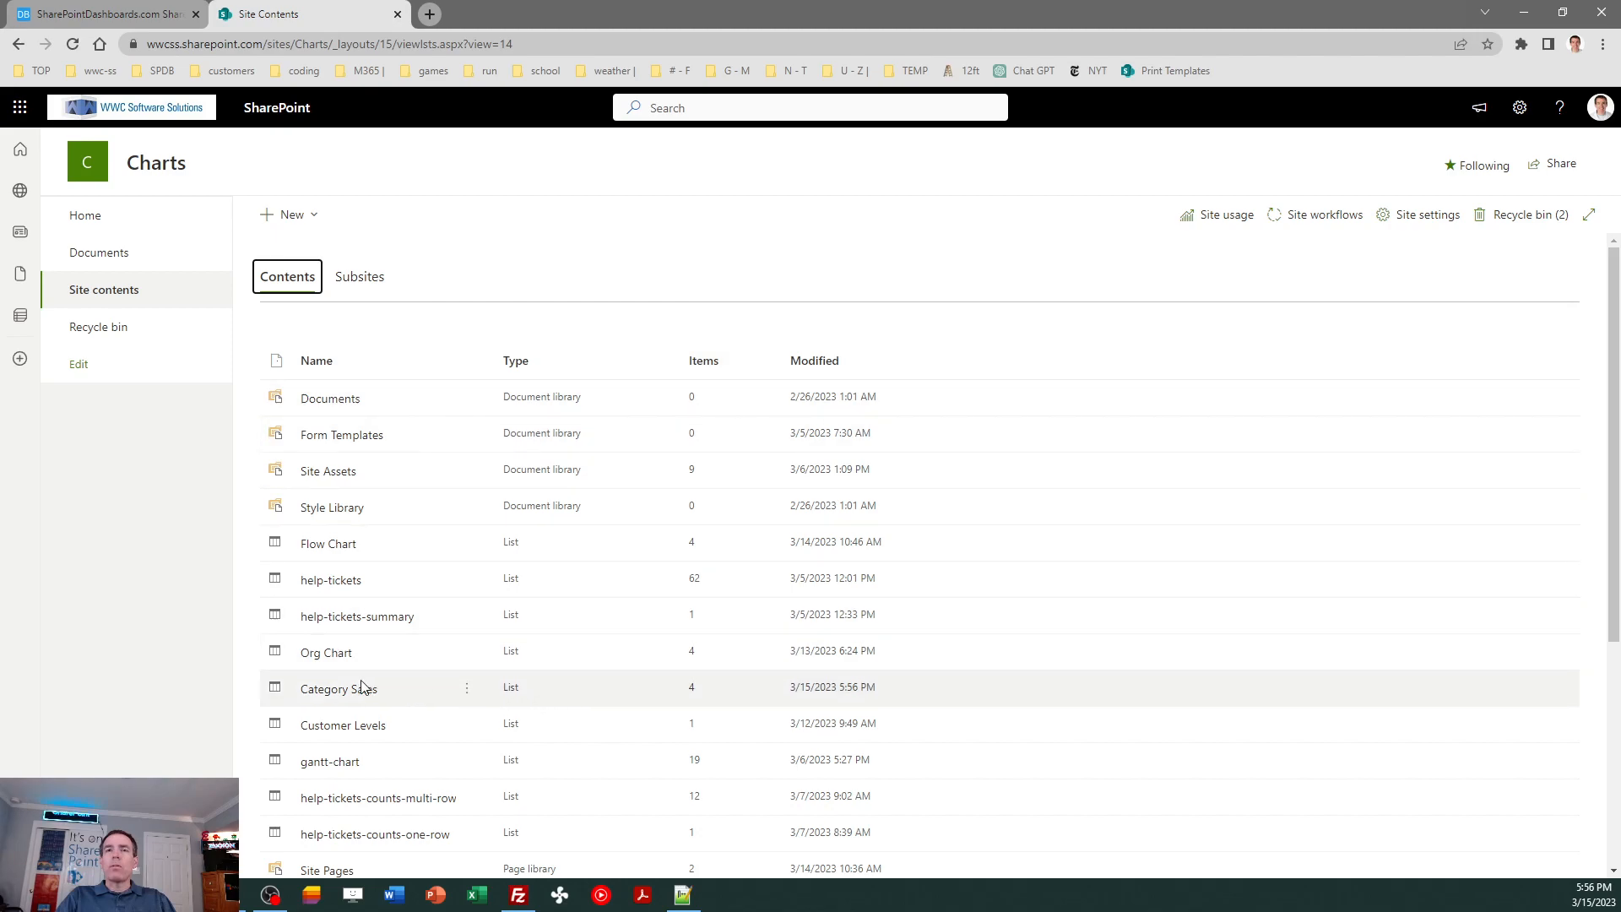
pyautogui.click(340, 690)
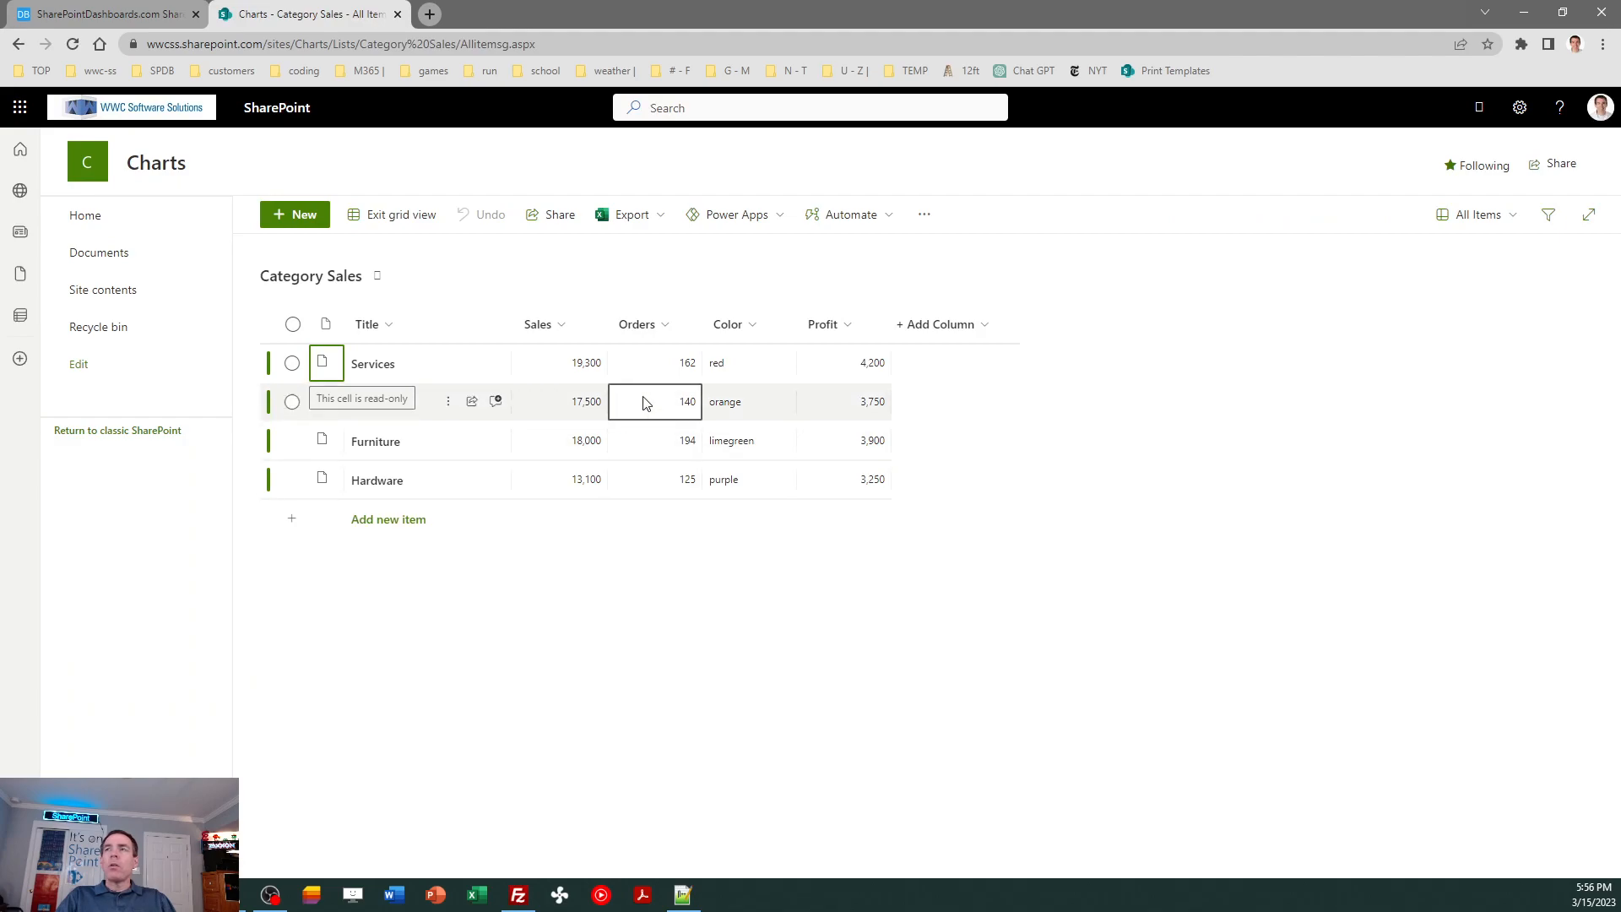
pyautogui.click(1521, 110)
pyautogui.click(1401, 284)
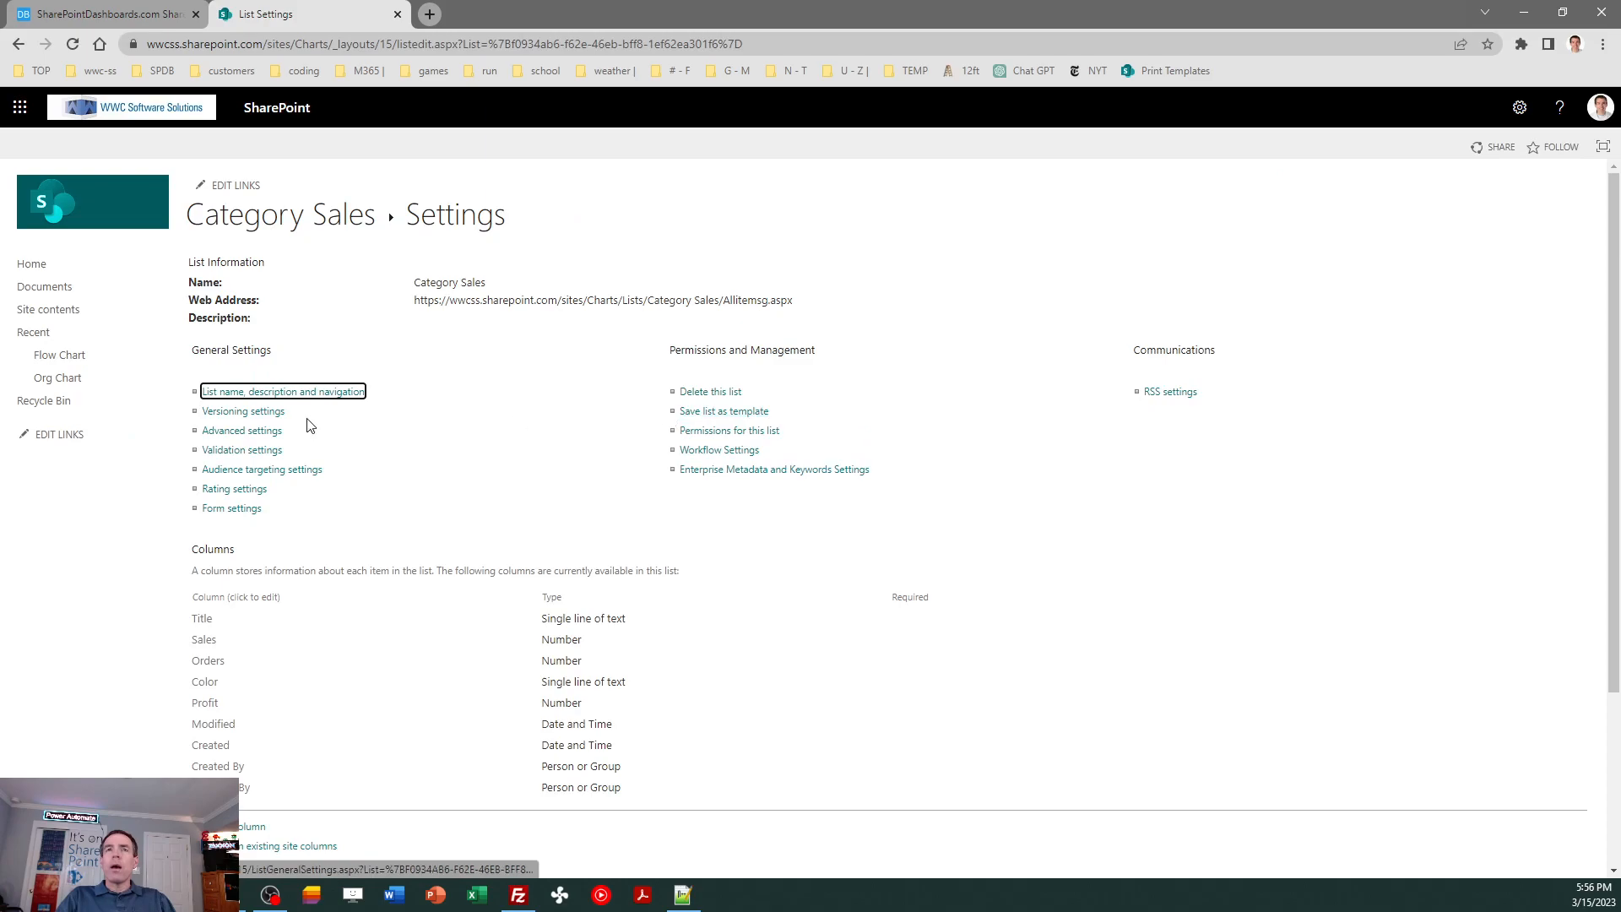
# Set the Category Sales list to display in the New experience in its advanced settings and save.
pyautogui.click(229, 430)
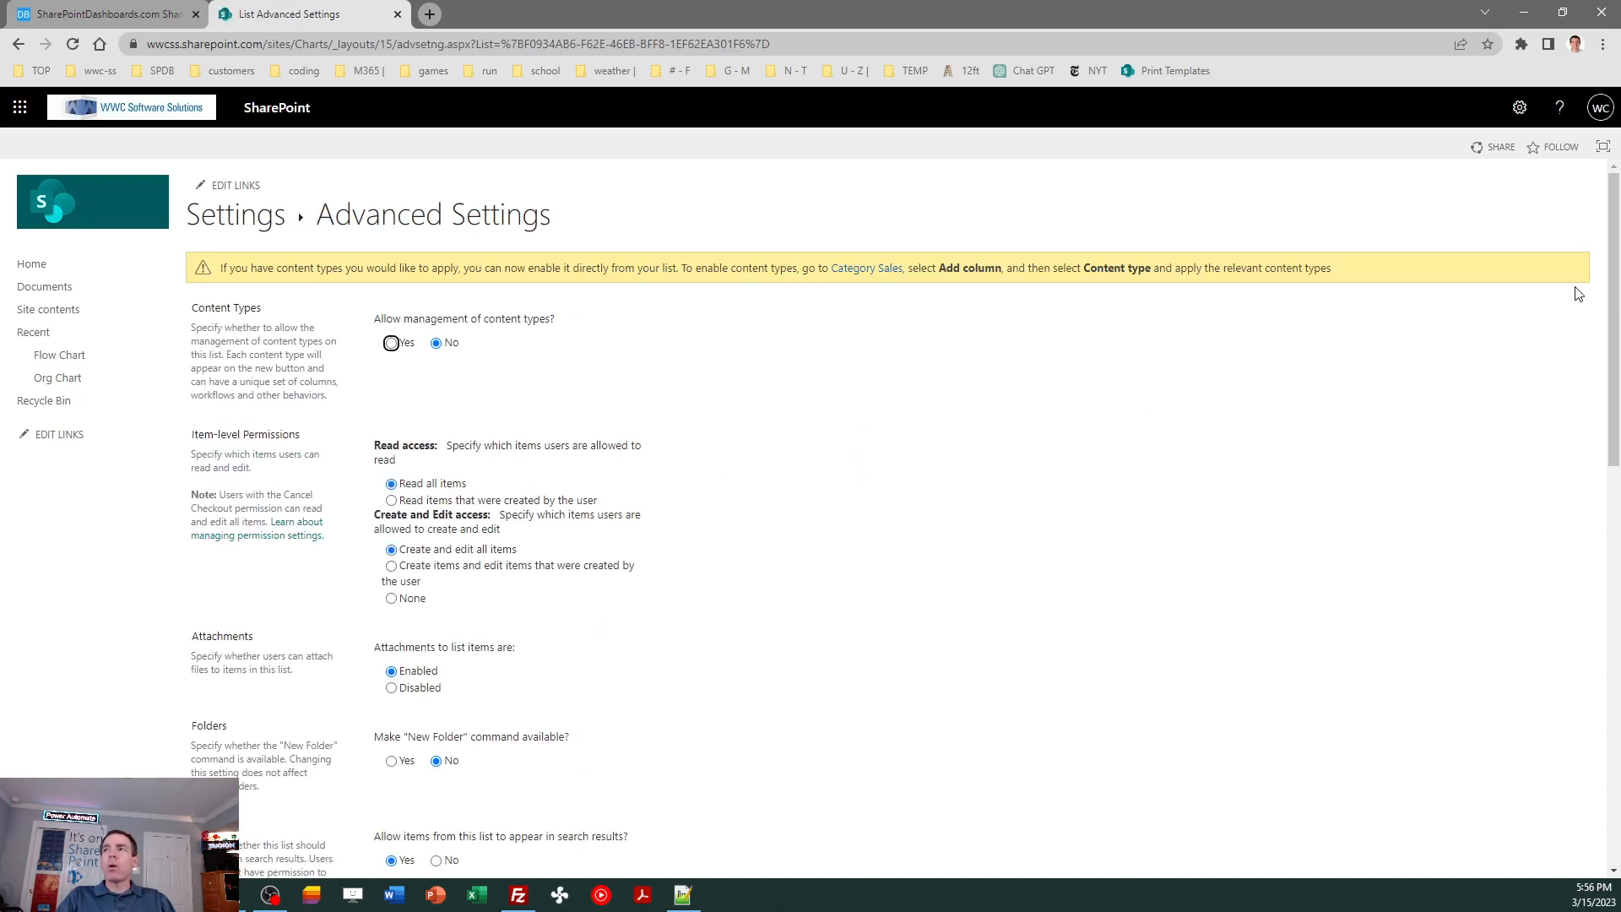
pyautogui.scroll(-15, 885, 622)
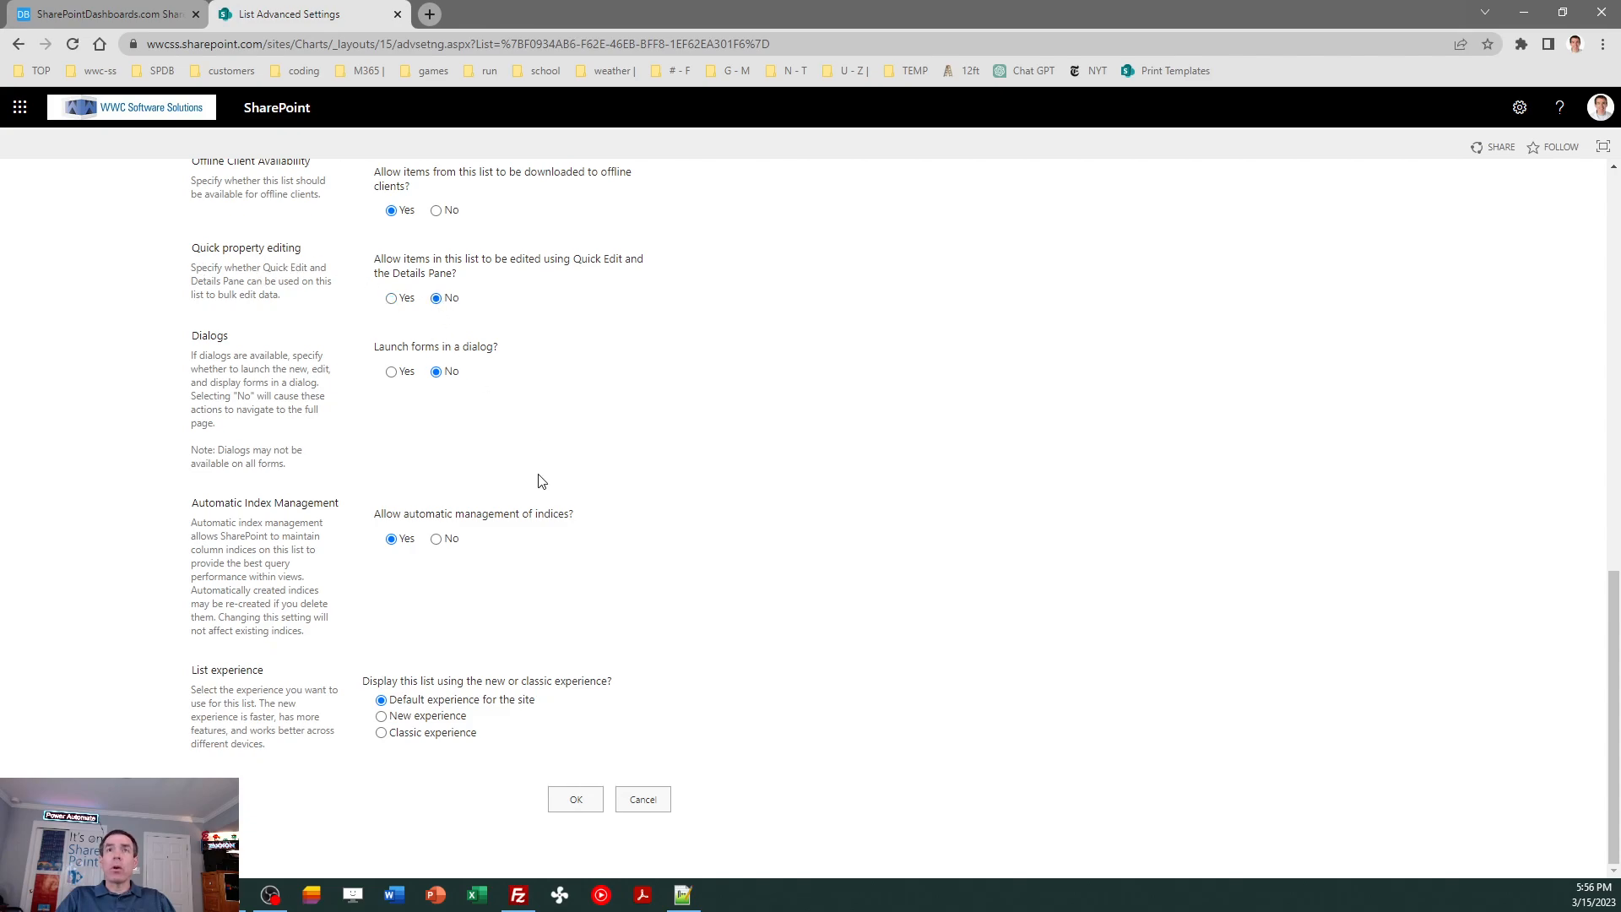
pyautogui.click(432, 717)
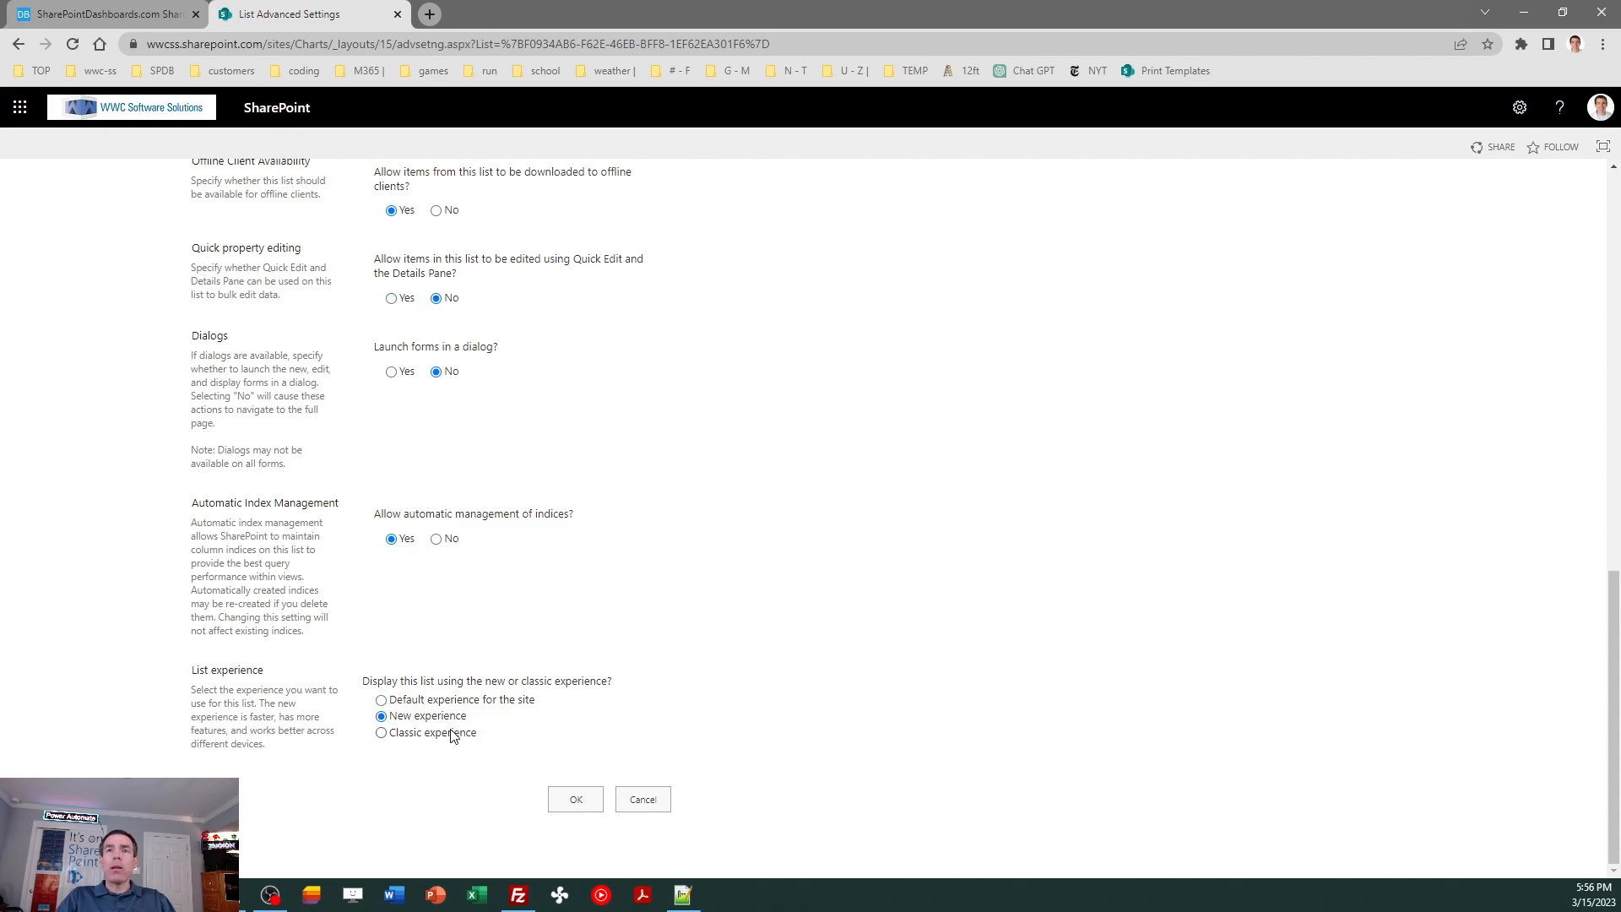
pyautogui.click(576, 800)
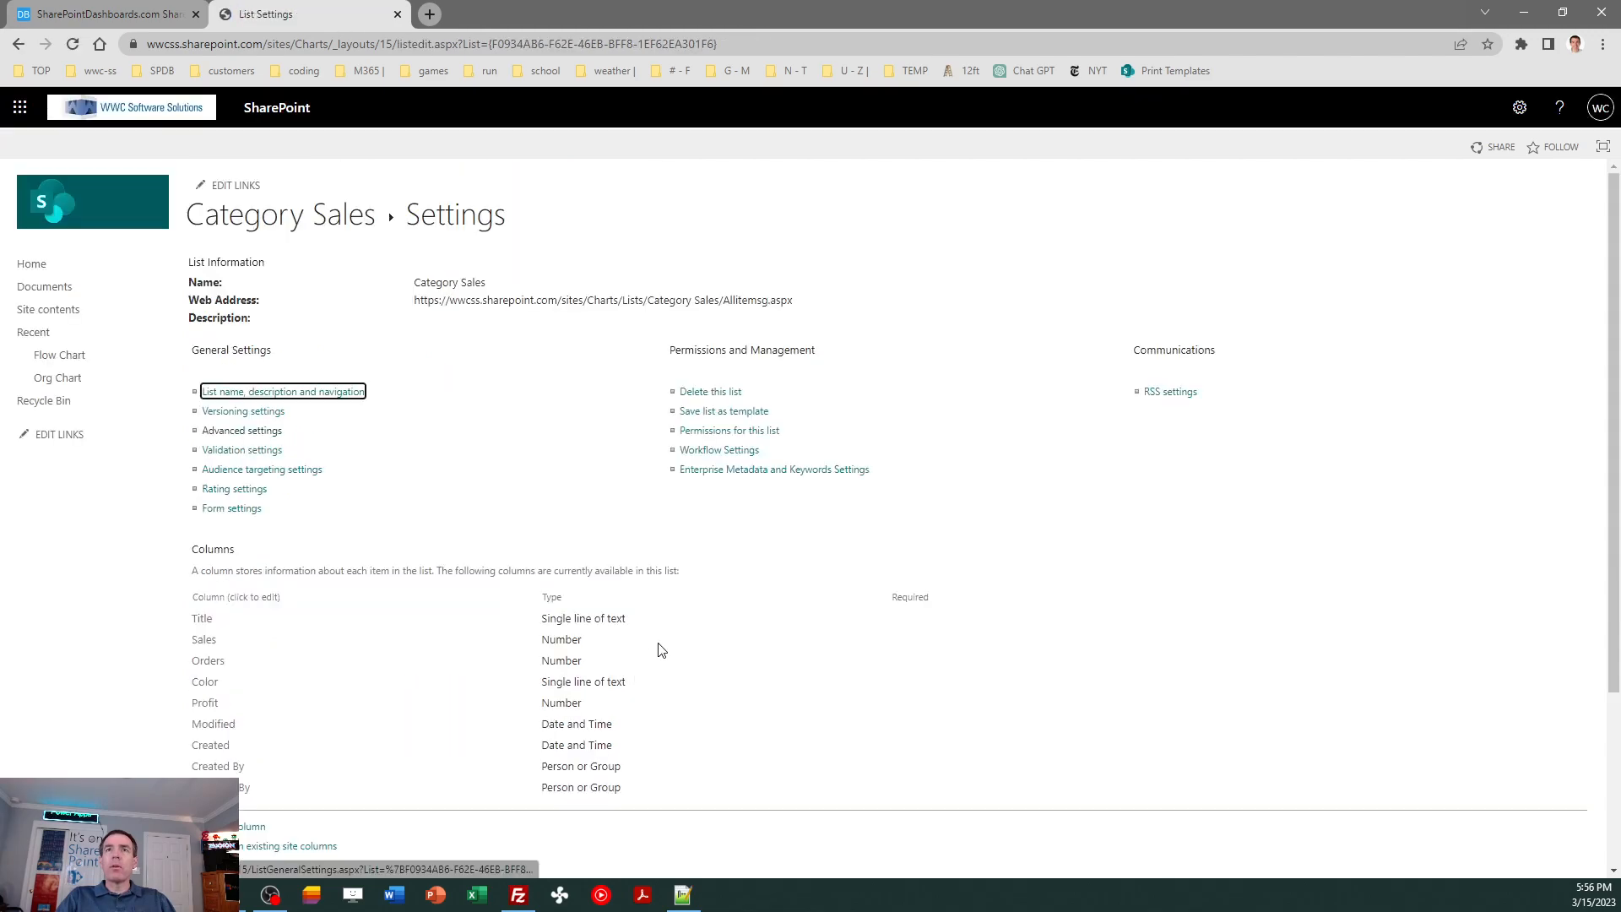
# Return to the Category Sales list and copy its web address up to Category%20Sales, without the view page.
pyautogui.click(245, 217)
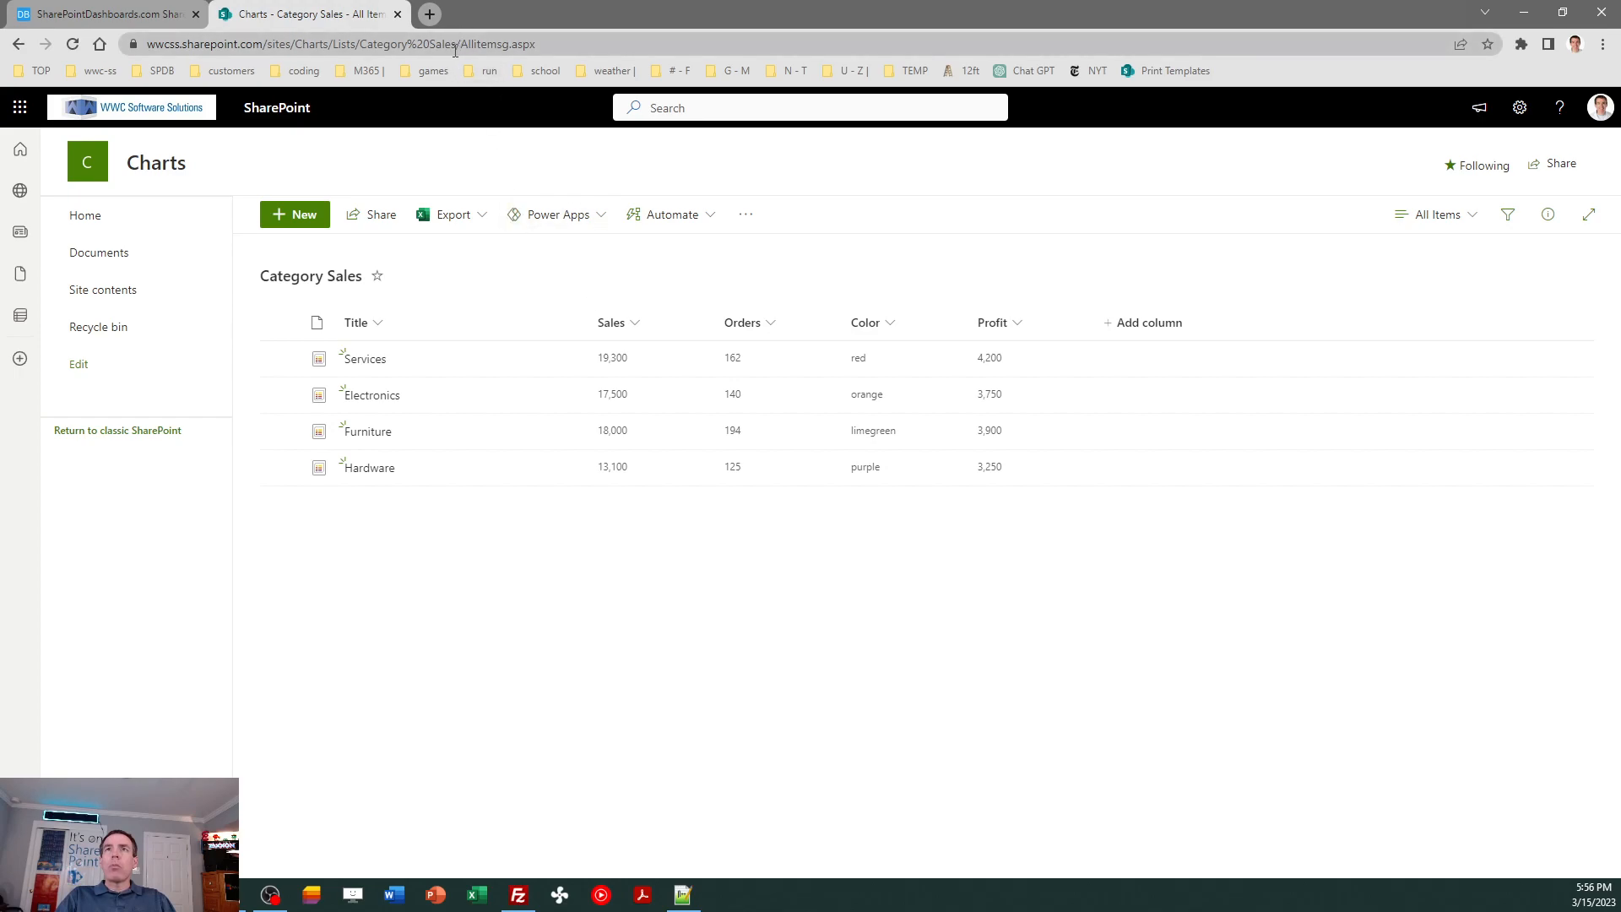
pyautogui.moveTo(456, 44); pyautogui.dragTo(169, 49)
pyautogui.hotkey('ctrl', 'c')
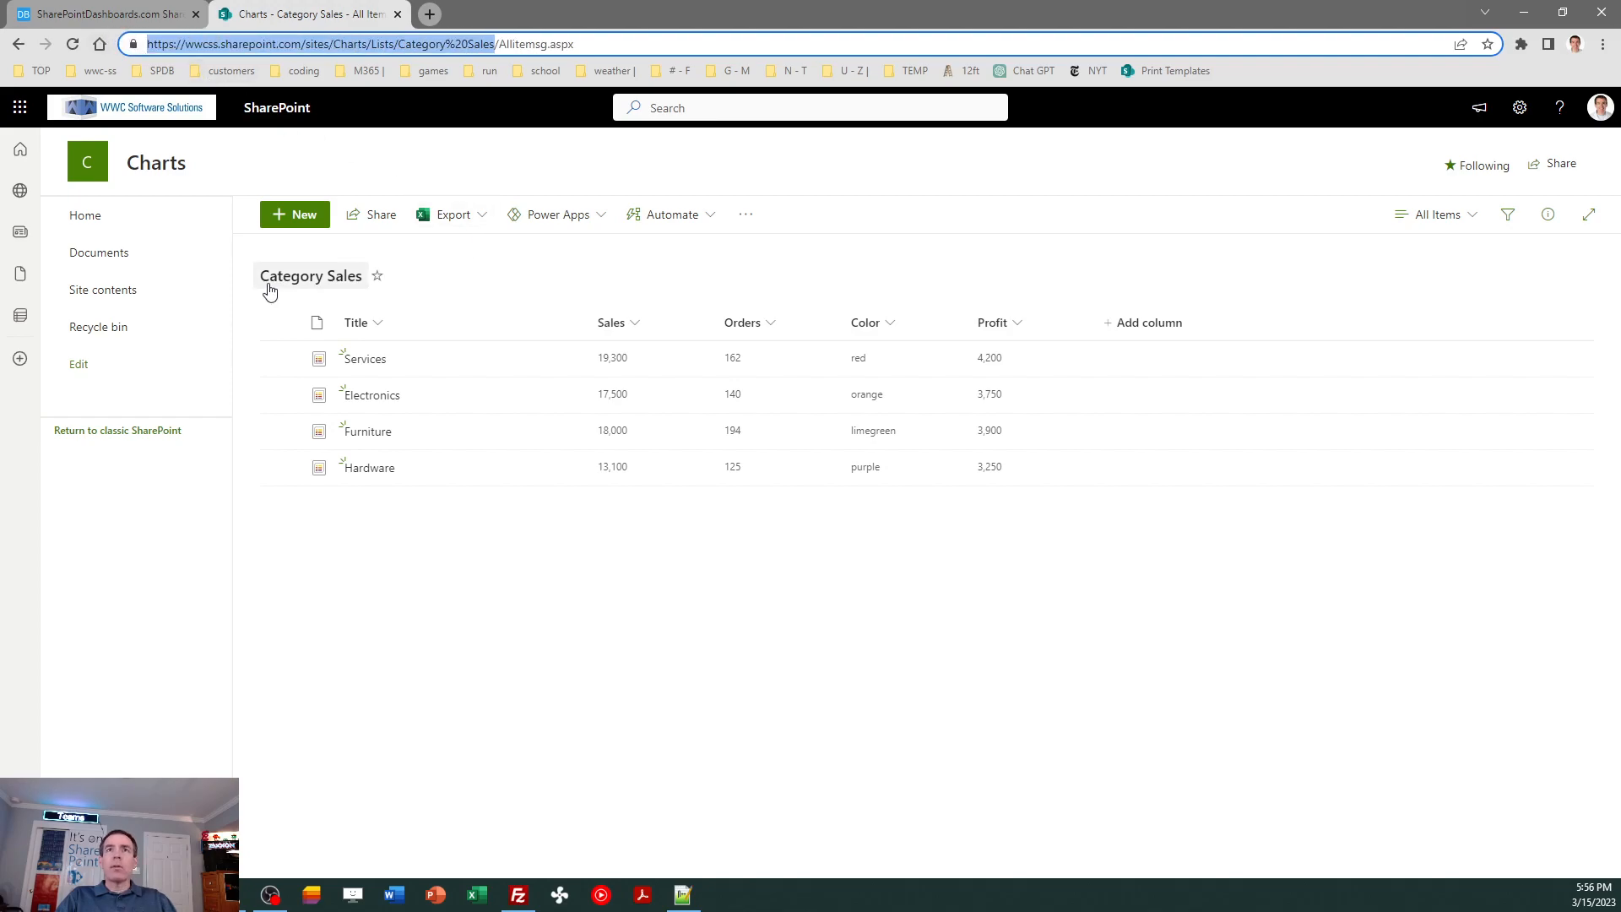
# Edit the Charts home page and add a quick link to the copied Category Sales list address, titled Bubble Chart.
pyautogui.click(94, 220)
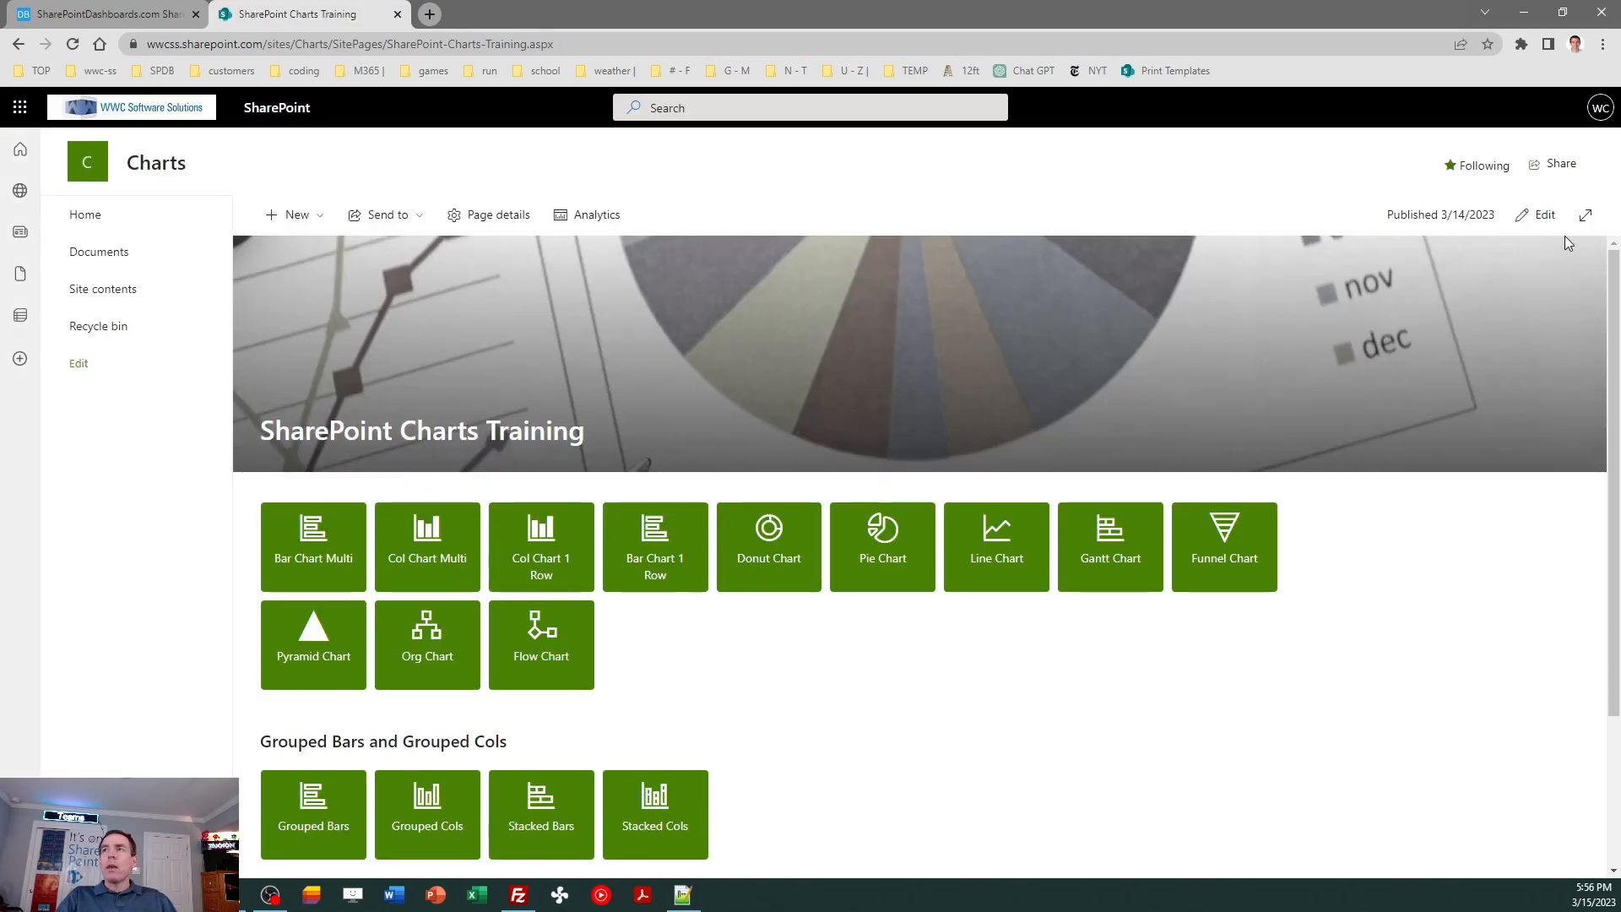
pyautogui.click(1554, 221)
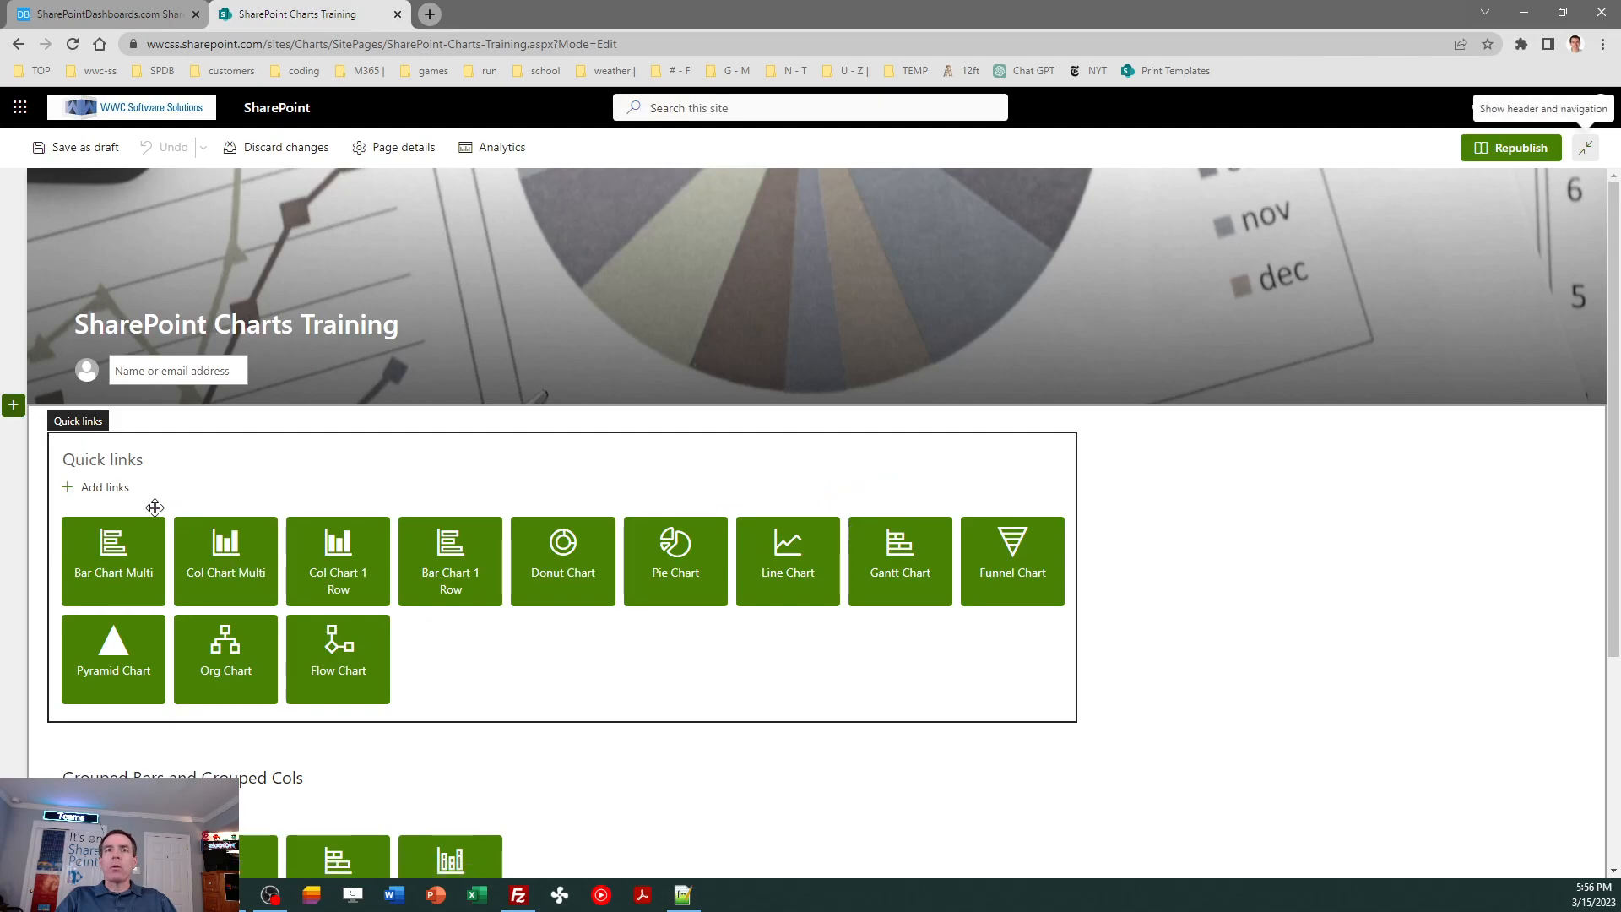
pyautogui.click(107, 493)
pyautogui.click(98, 488)
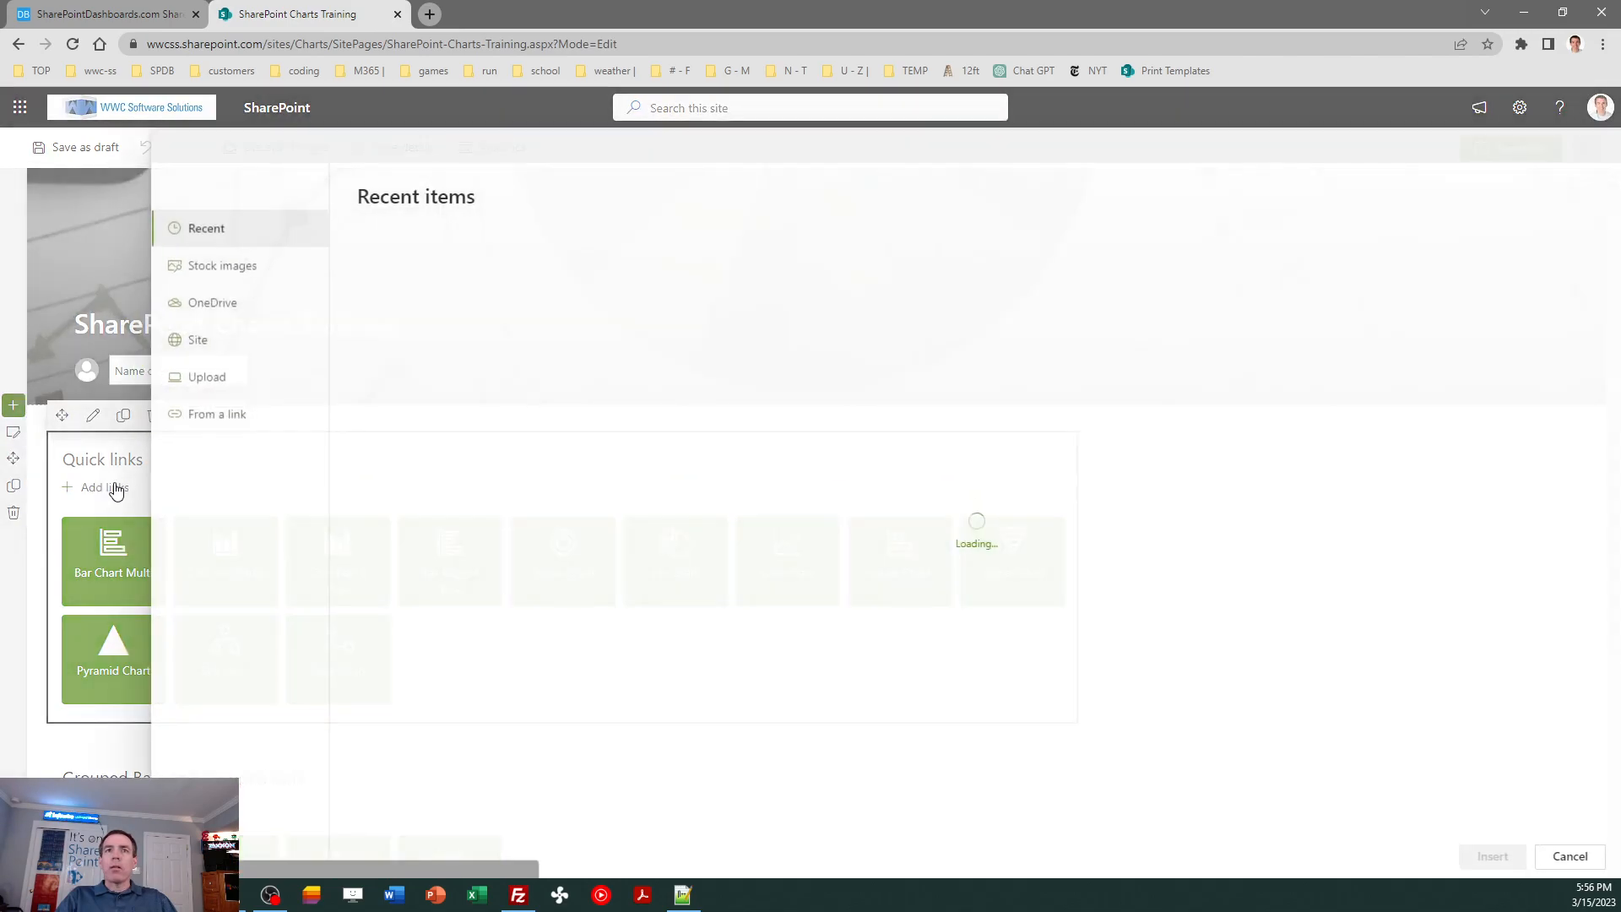
pyautogui.click(218, 419)
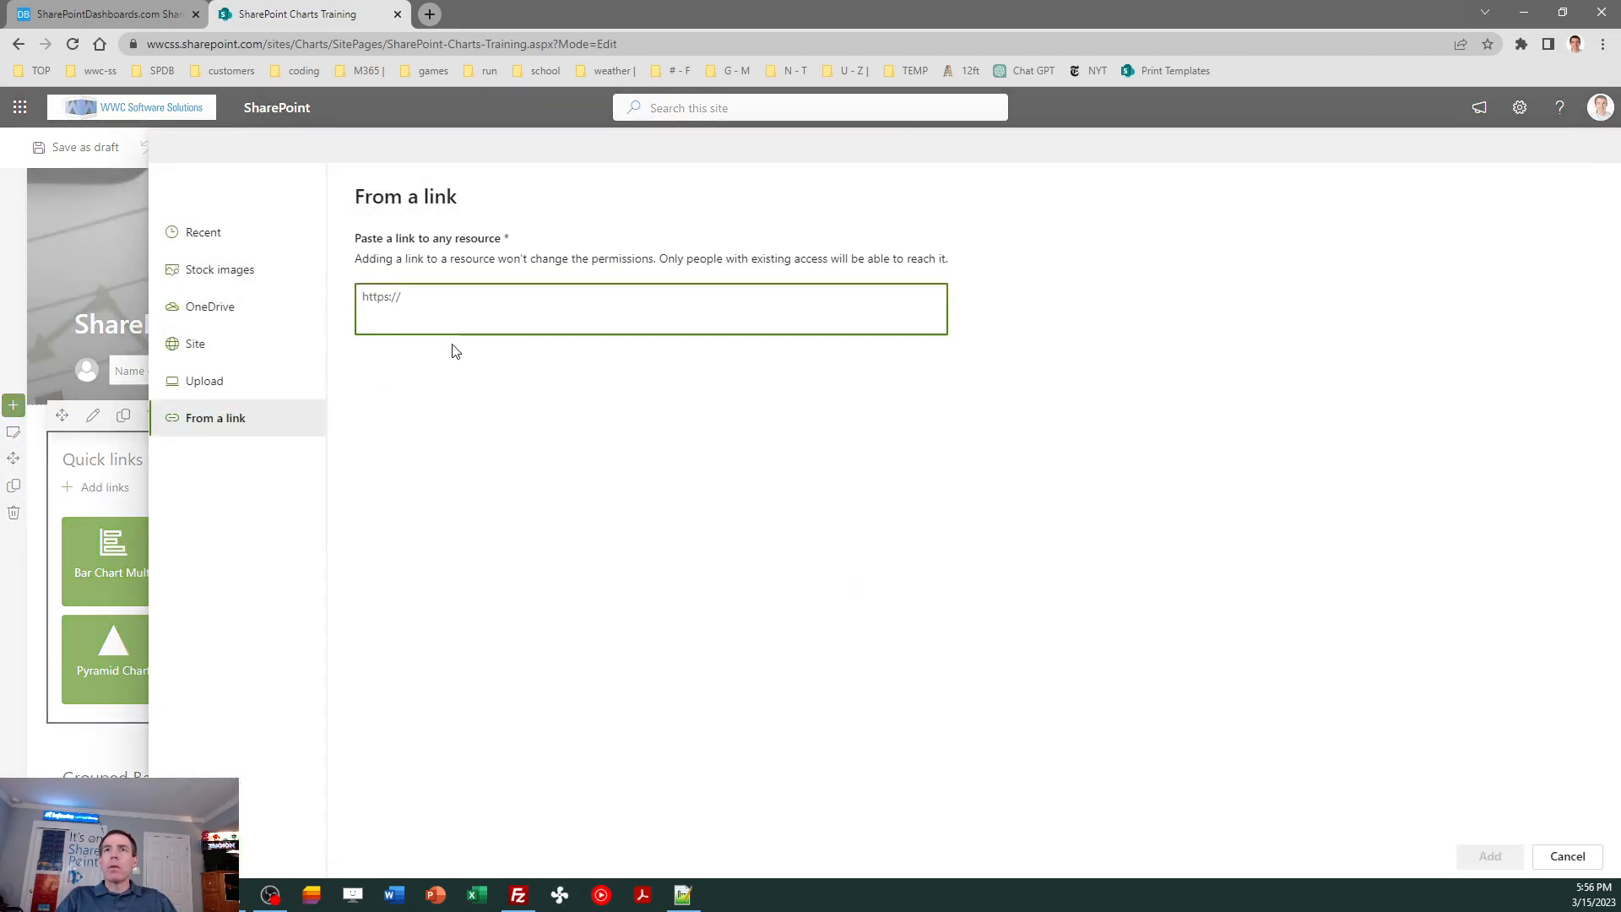
pyautogui.hotkey('ctrl', 'v')
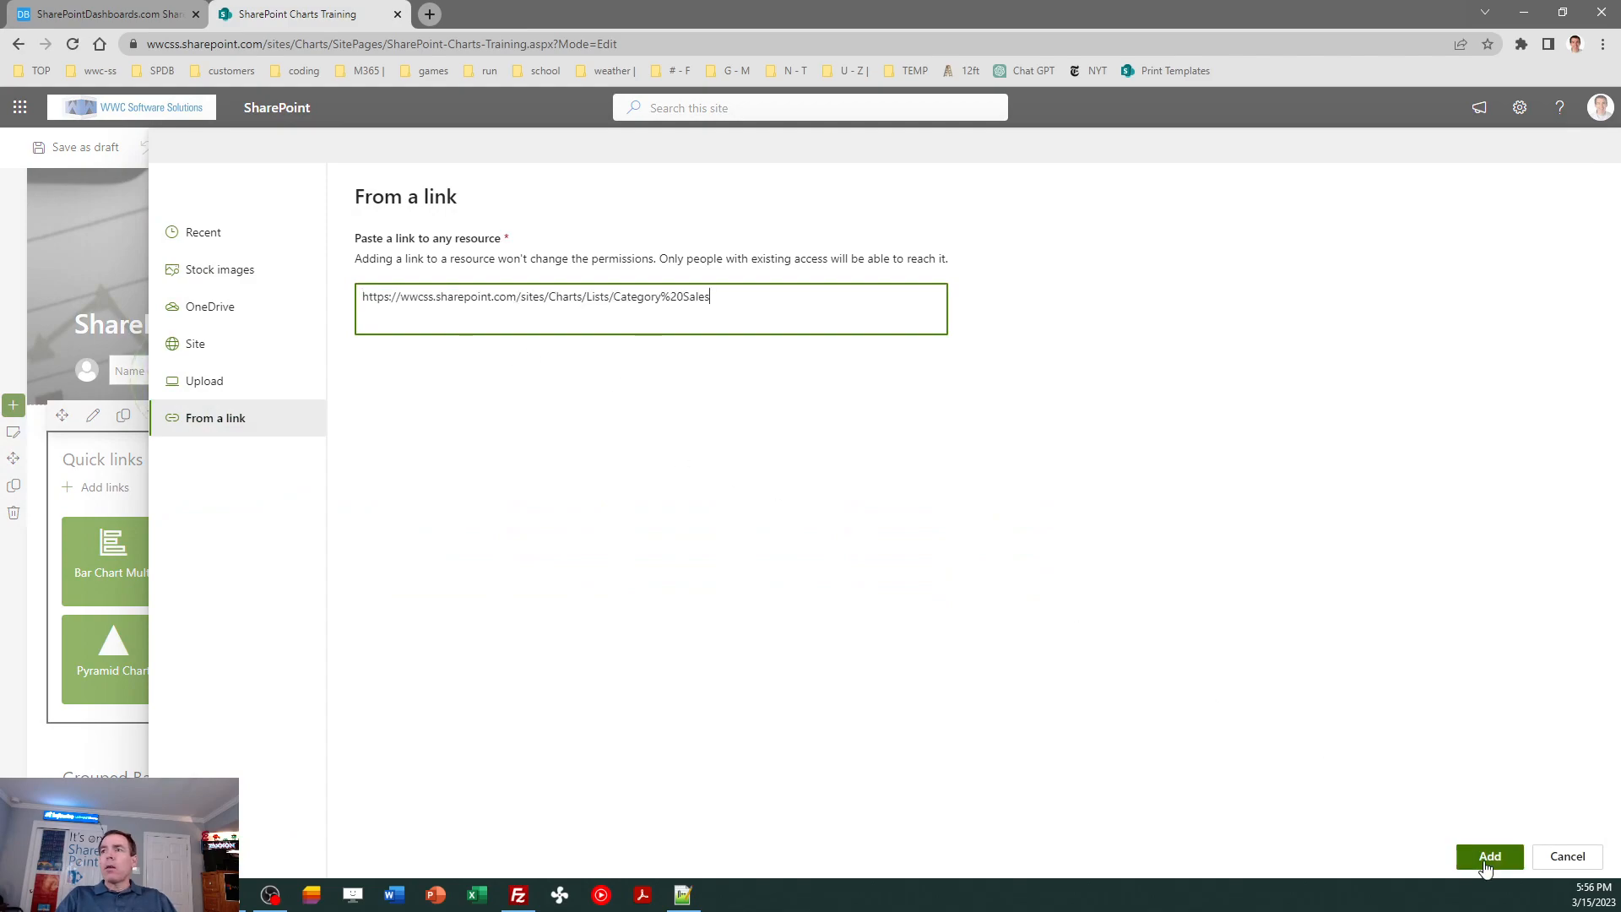
pyautogui.click(1489, 857)
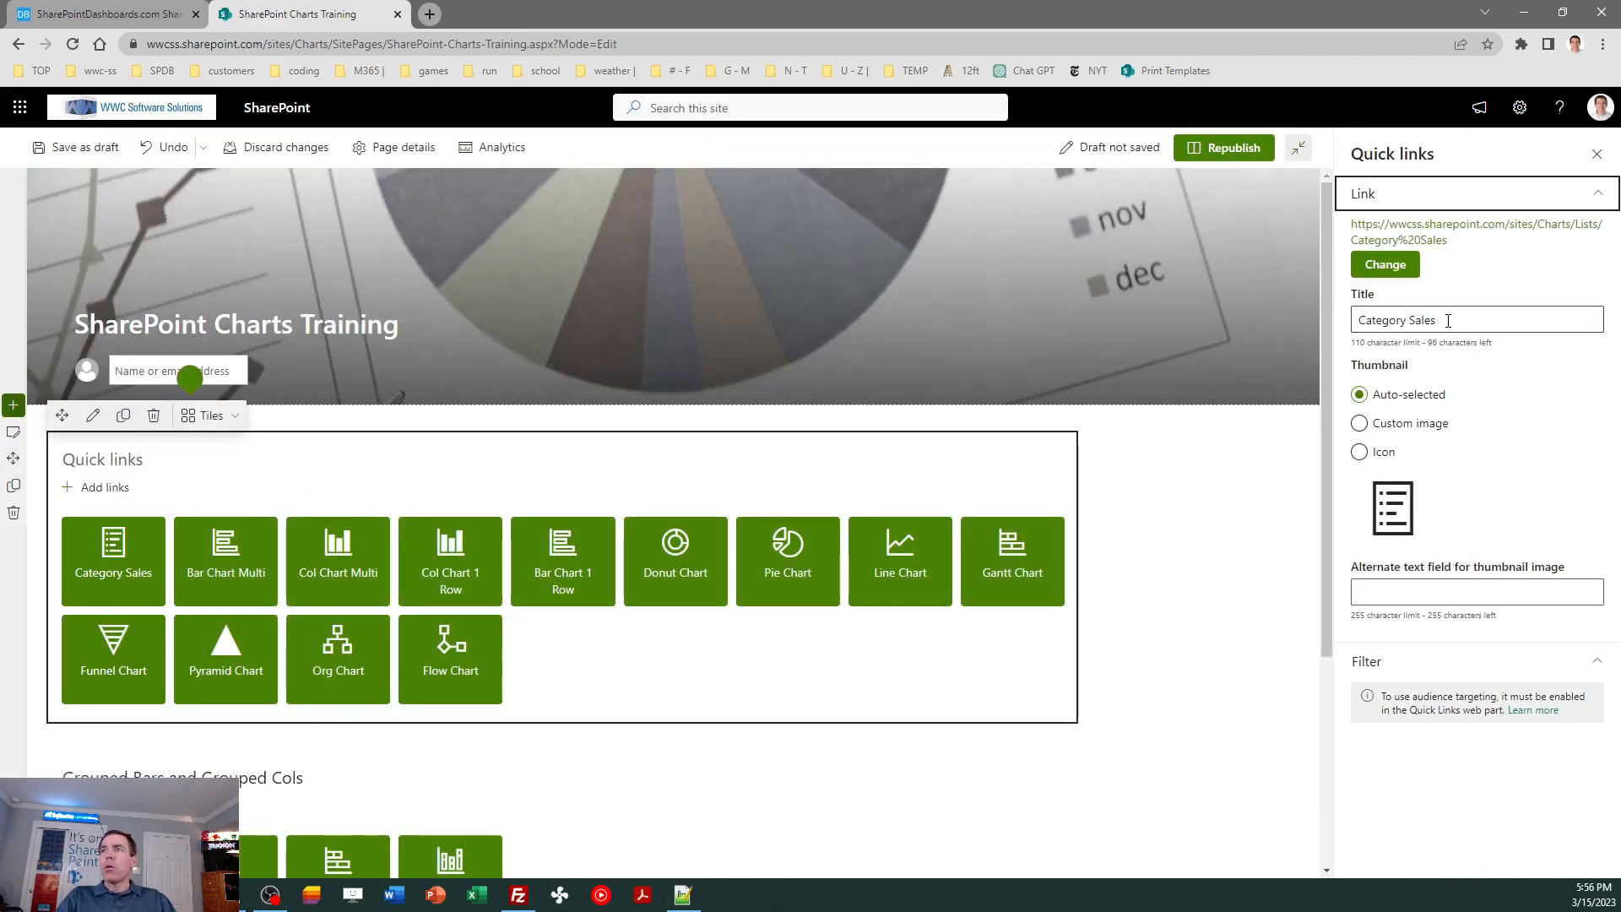
pyautogui.press('Tab')
pyautogui.press('Tab')
pyautogui.write('Bubble Chart')
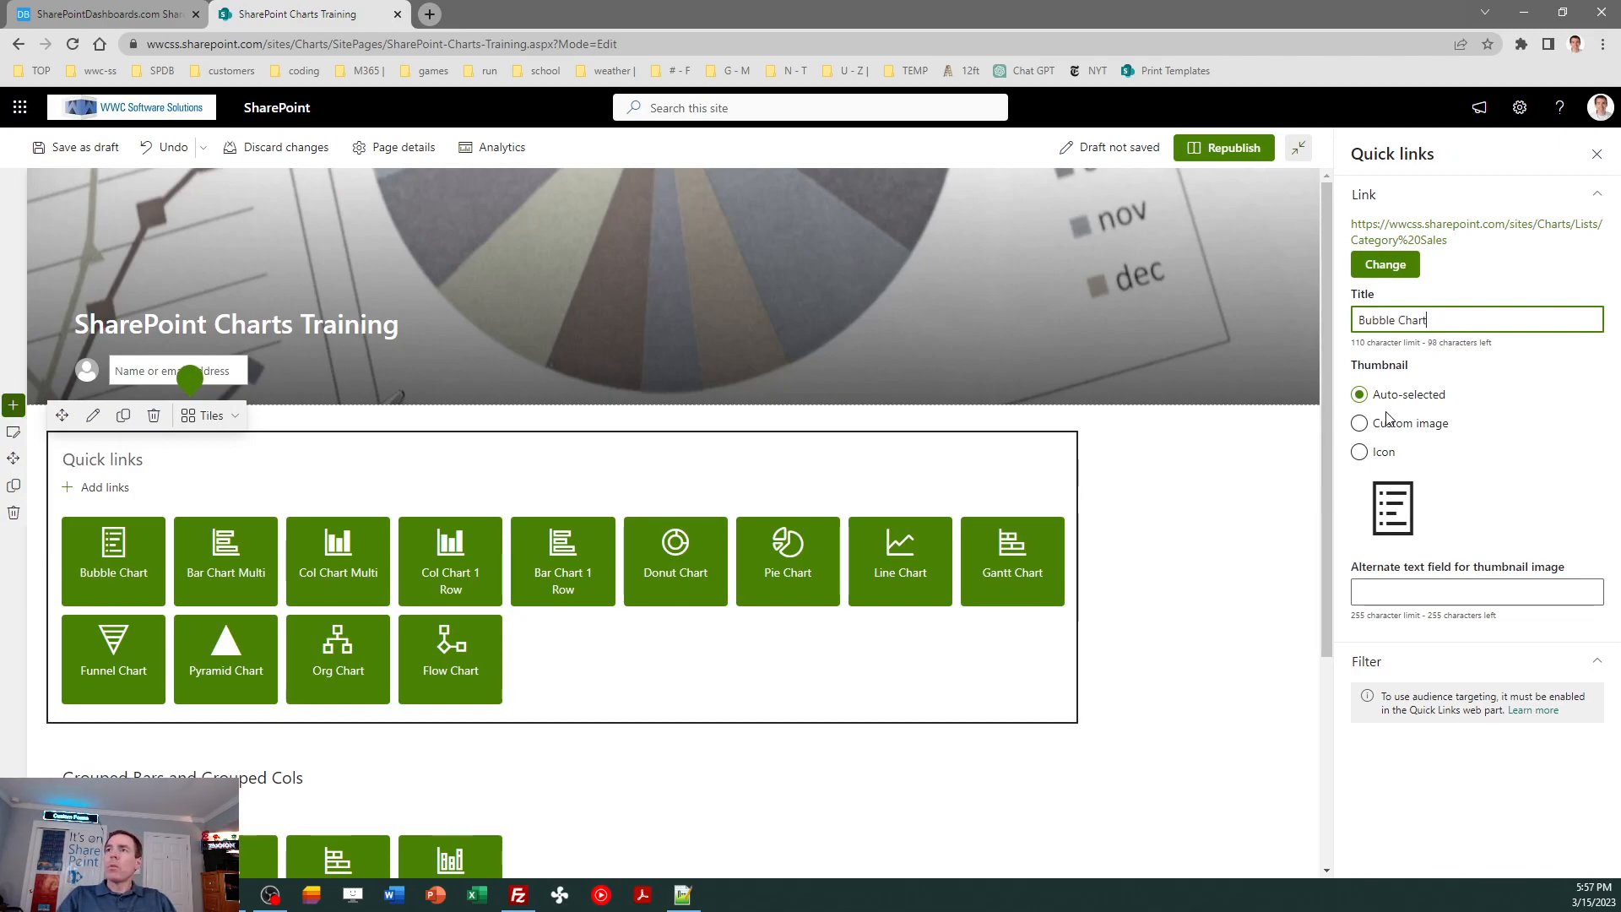
# Give the Bubble Chart quick link the statuscirclering icon, found by searching the icons for circle, and close the link's settings.
pyautogui.click(1359, 452)
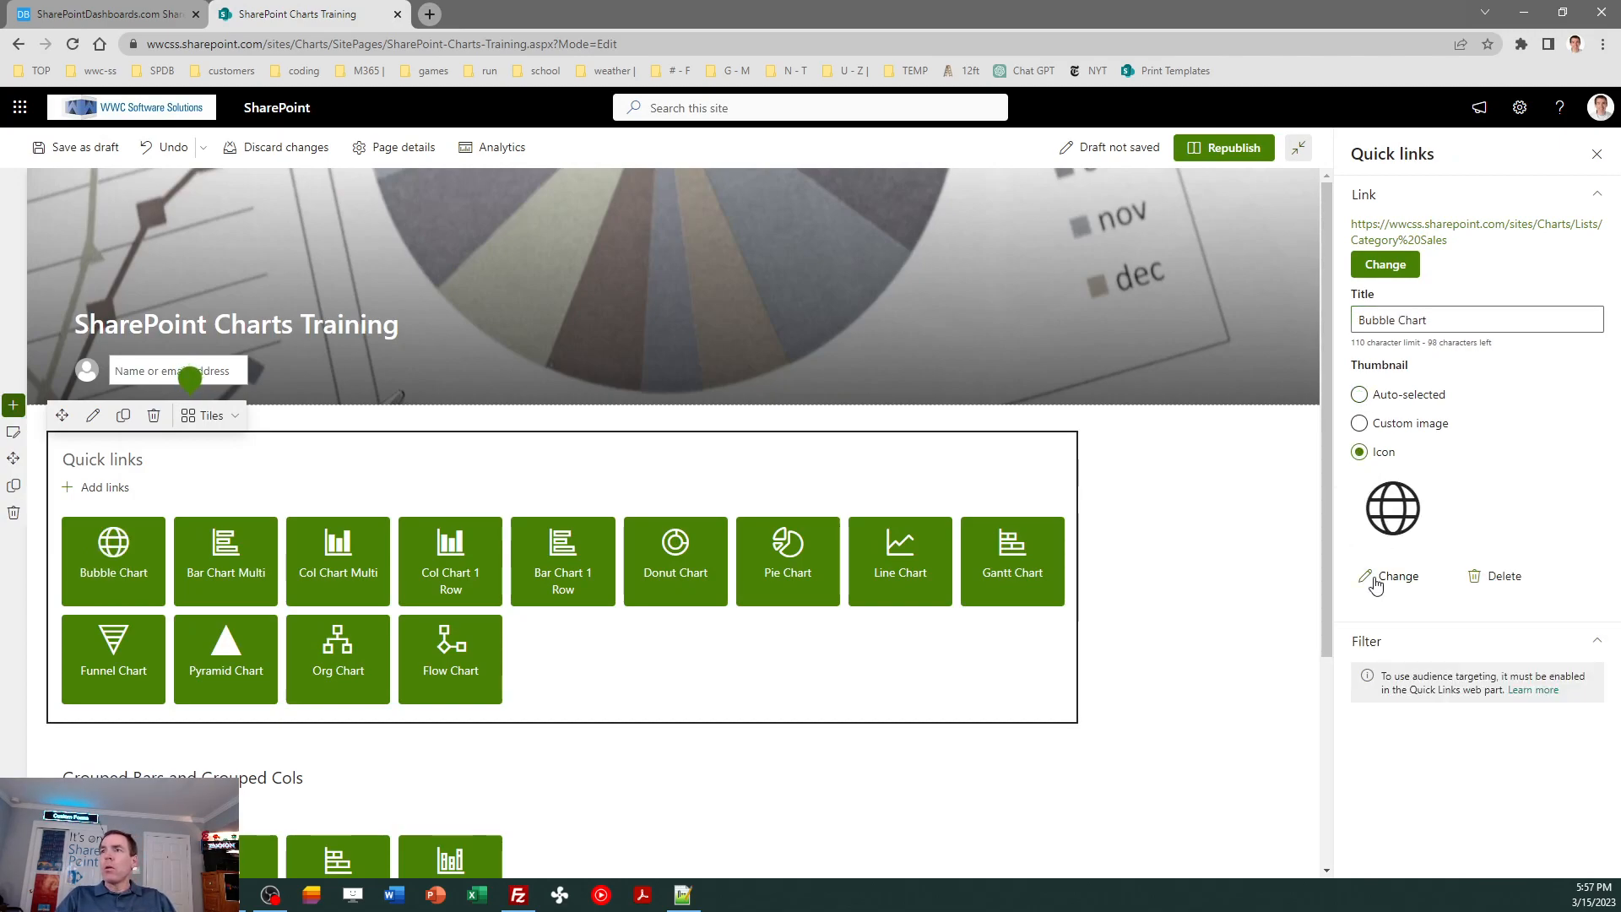
pyautogui.click(1389, 576)
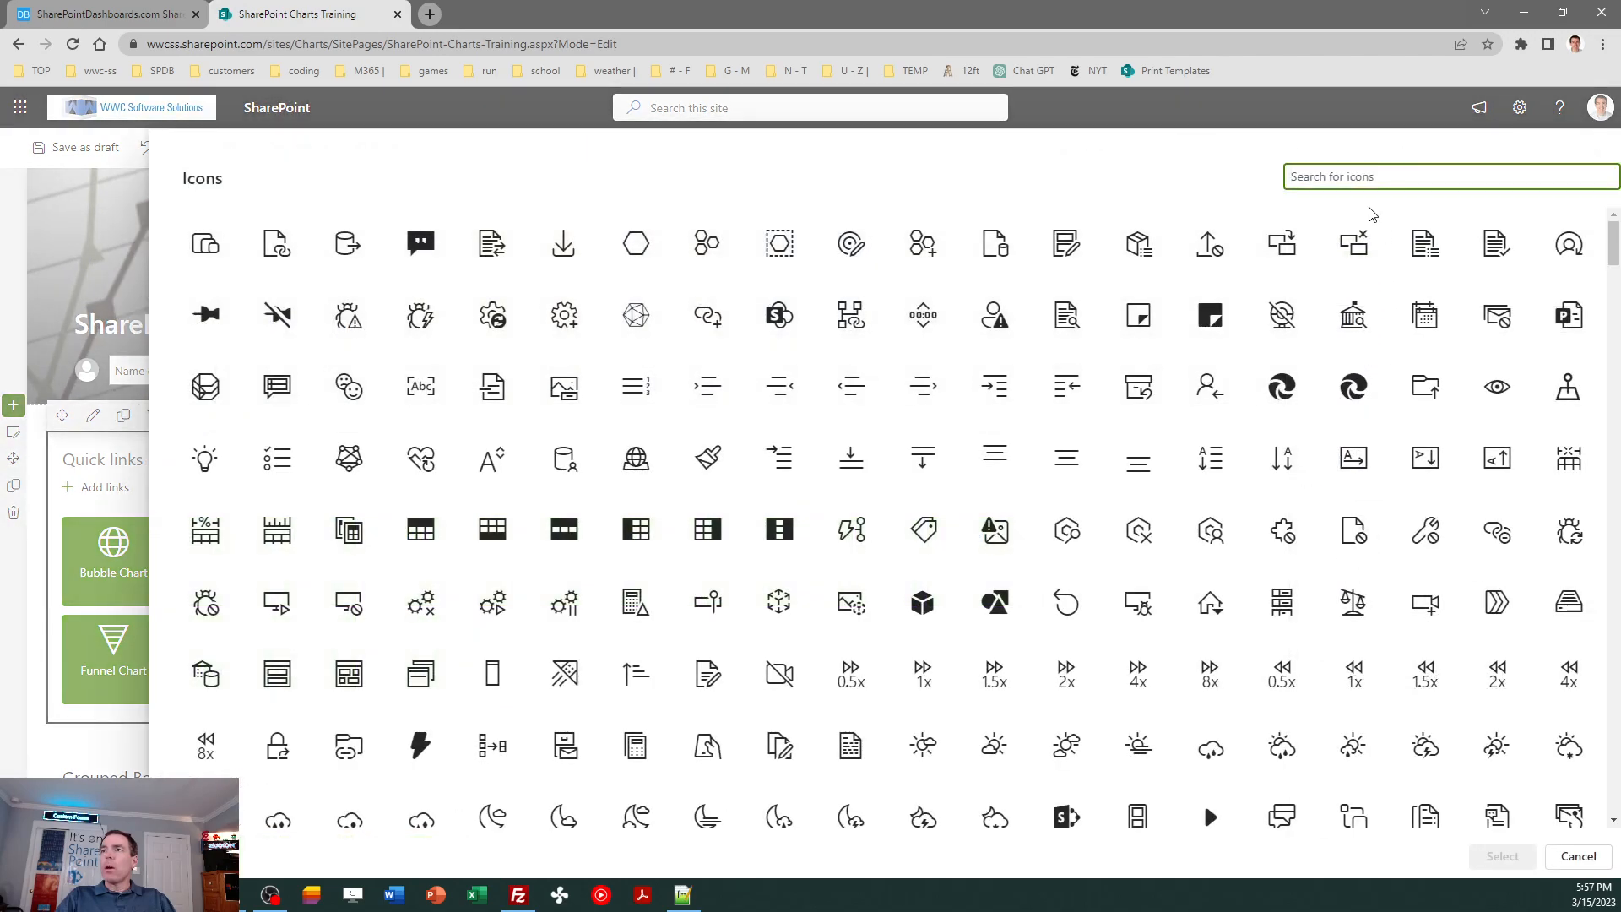
pyautogui.write('chart')
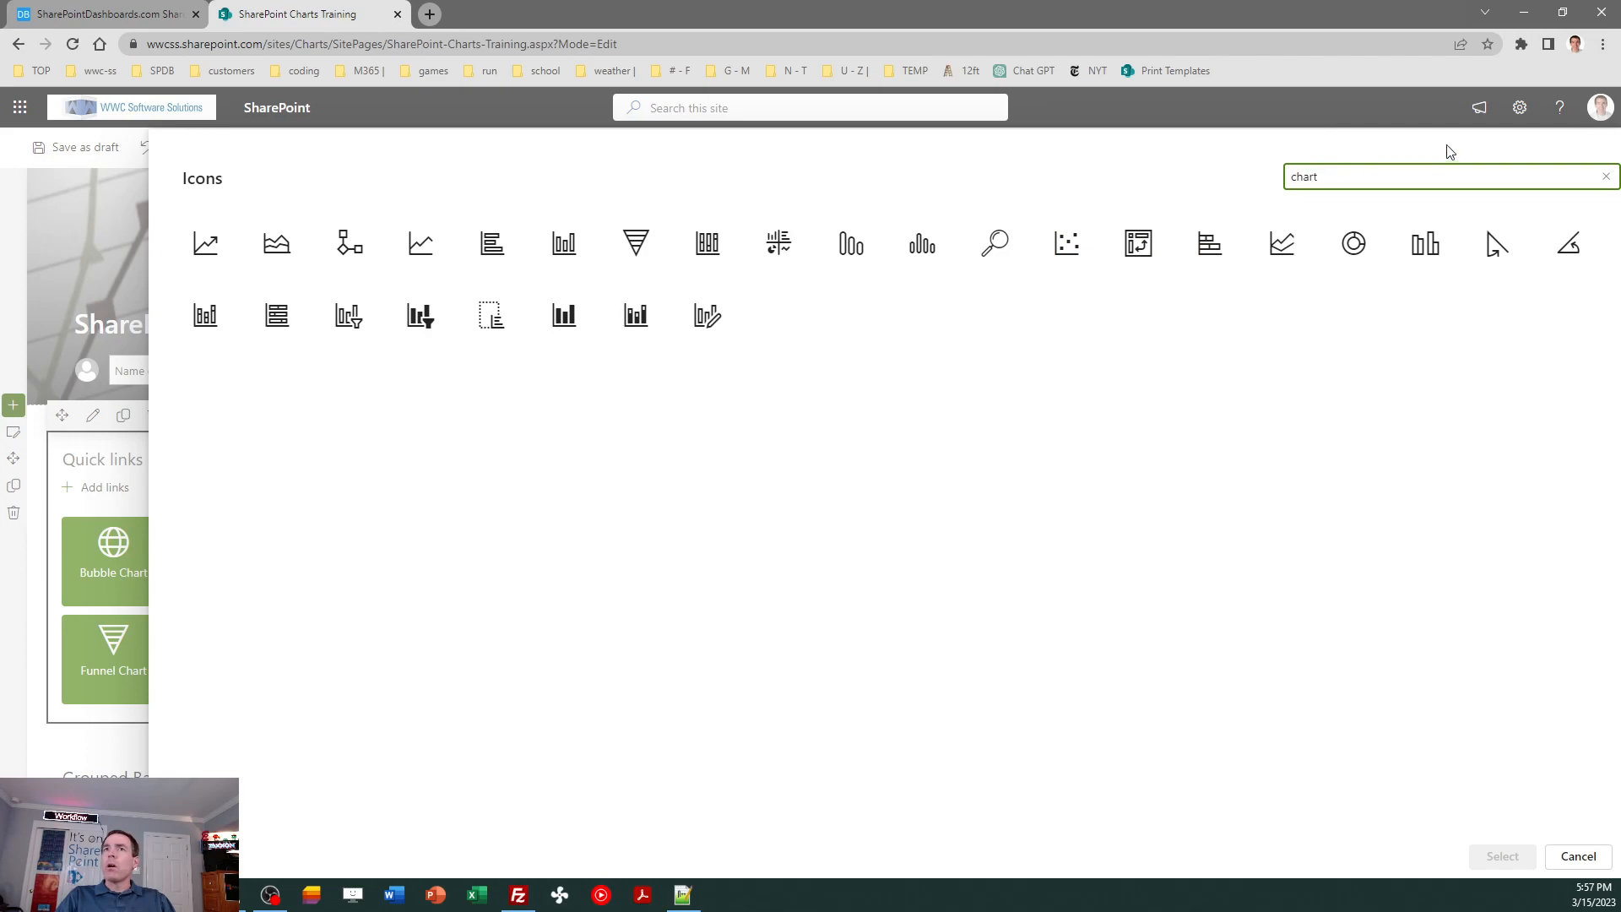
pyautogui.moveTo(1339, 179); pyautogui.dragTo(1270, 195)
pyautogui.write('cic')
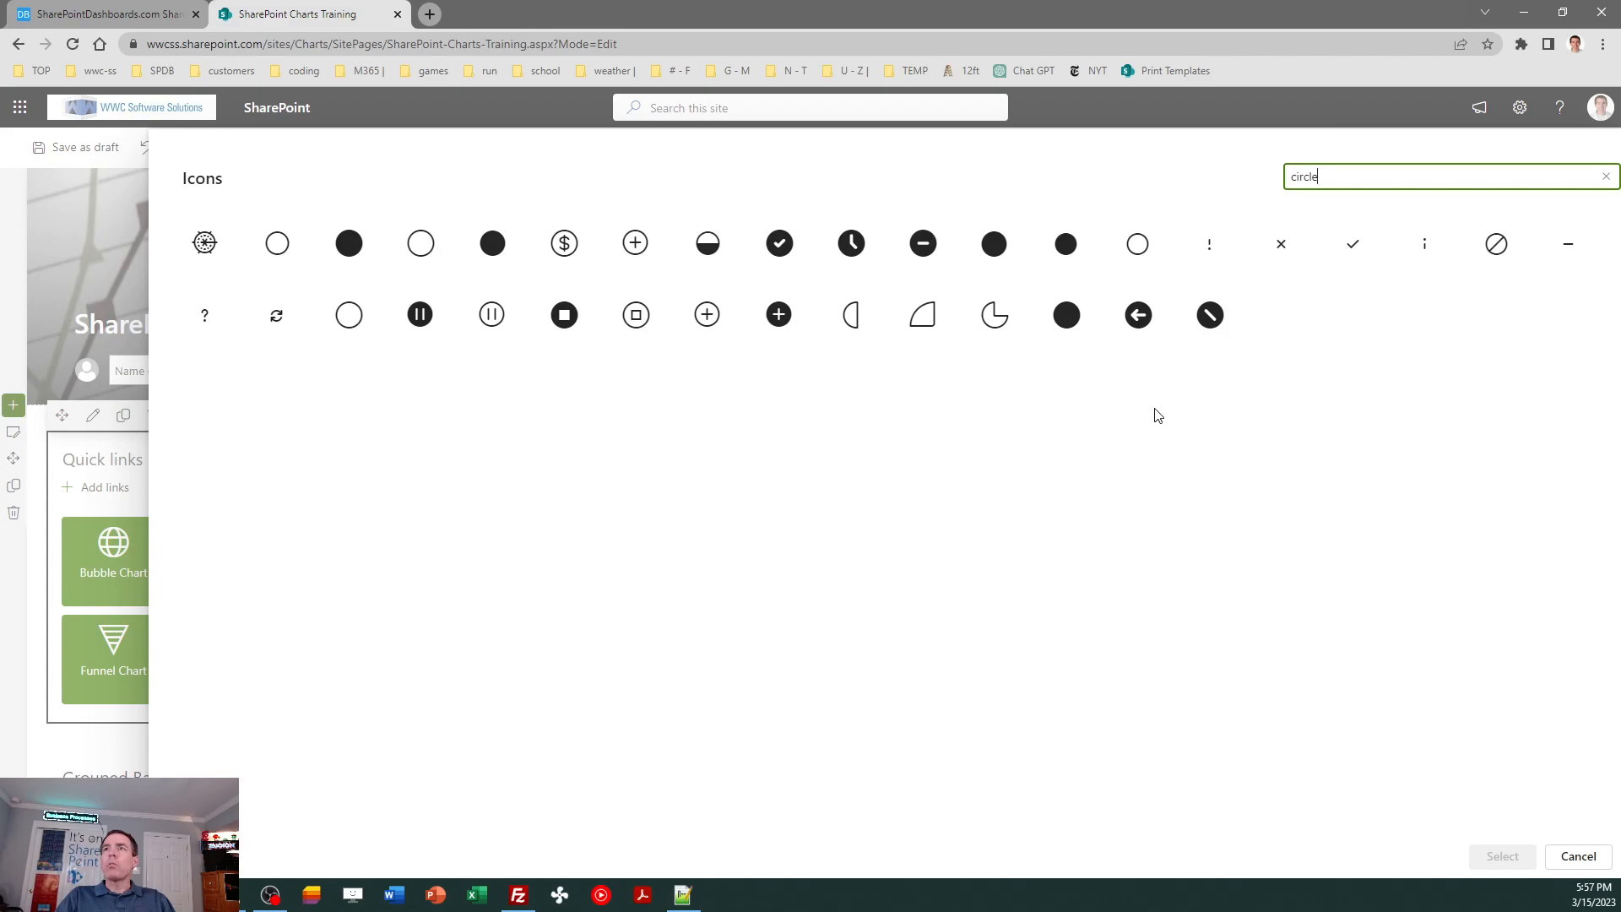
pyautogui.click(1137, 243)
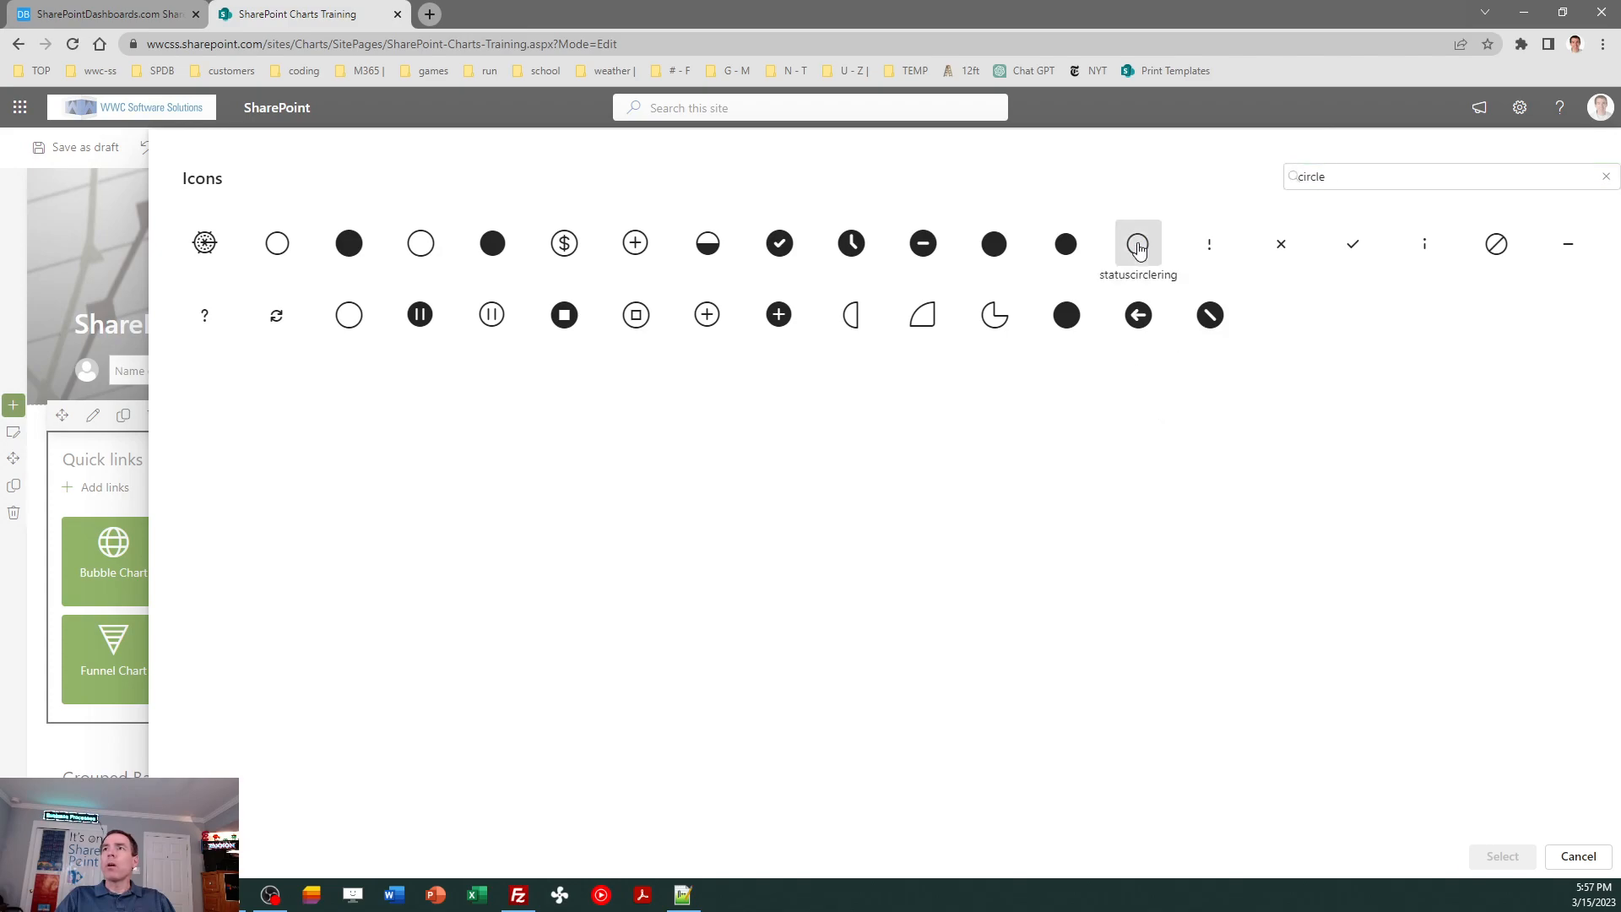
pyautogui.click(1502, 857)
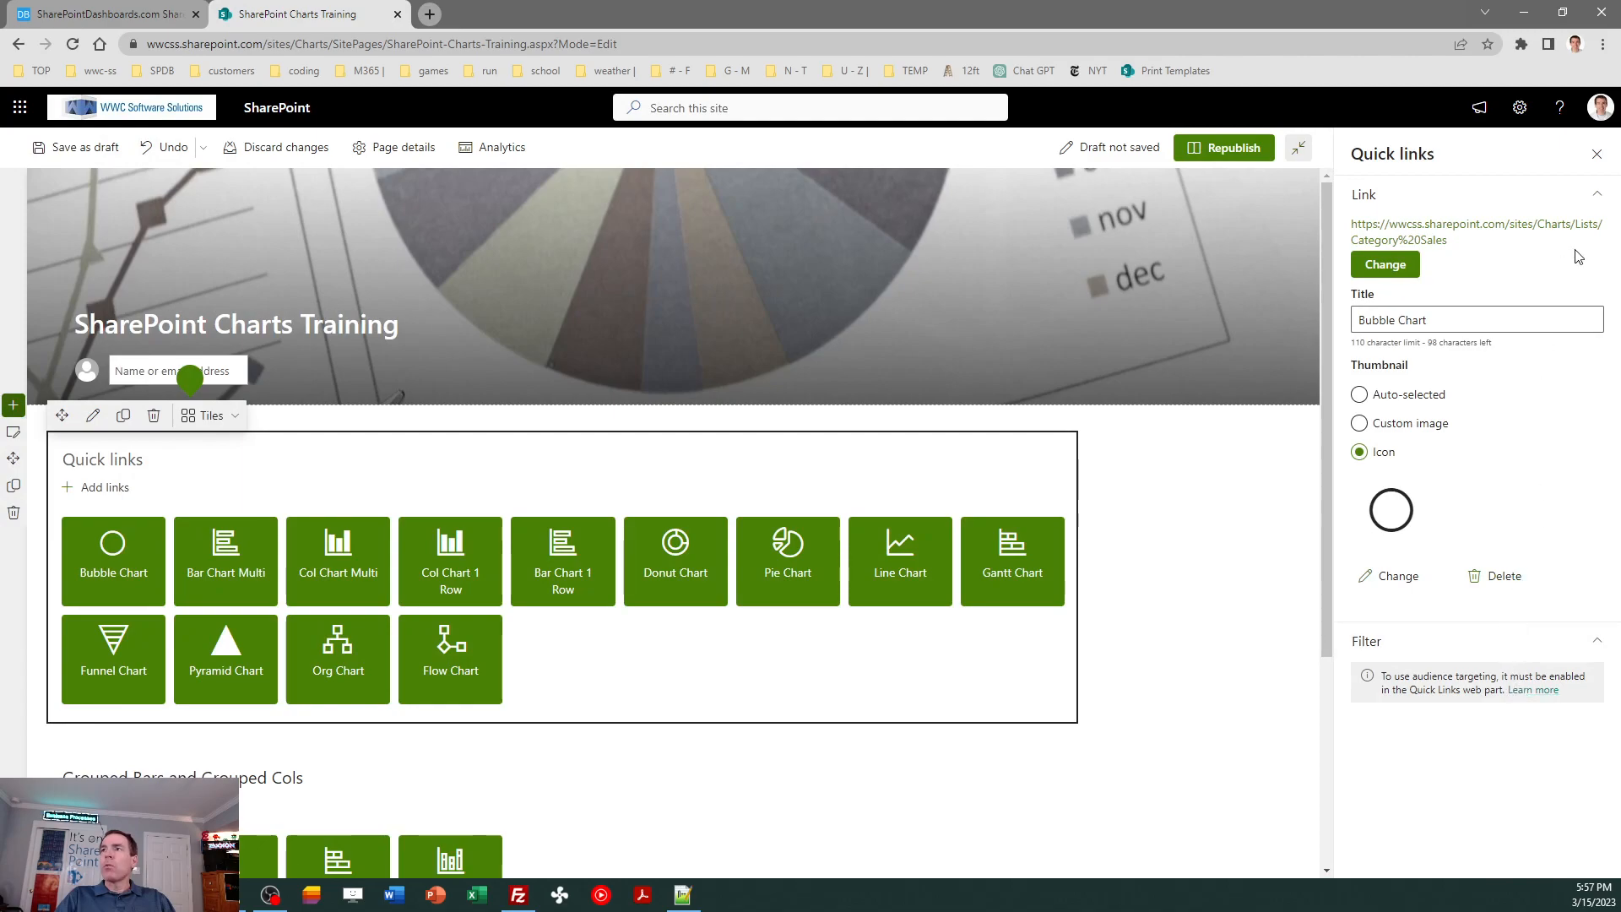
pyautogui.click(1597, 154)
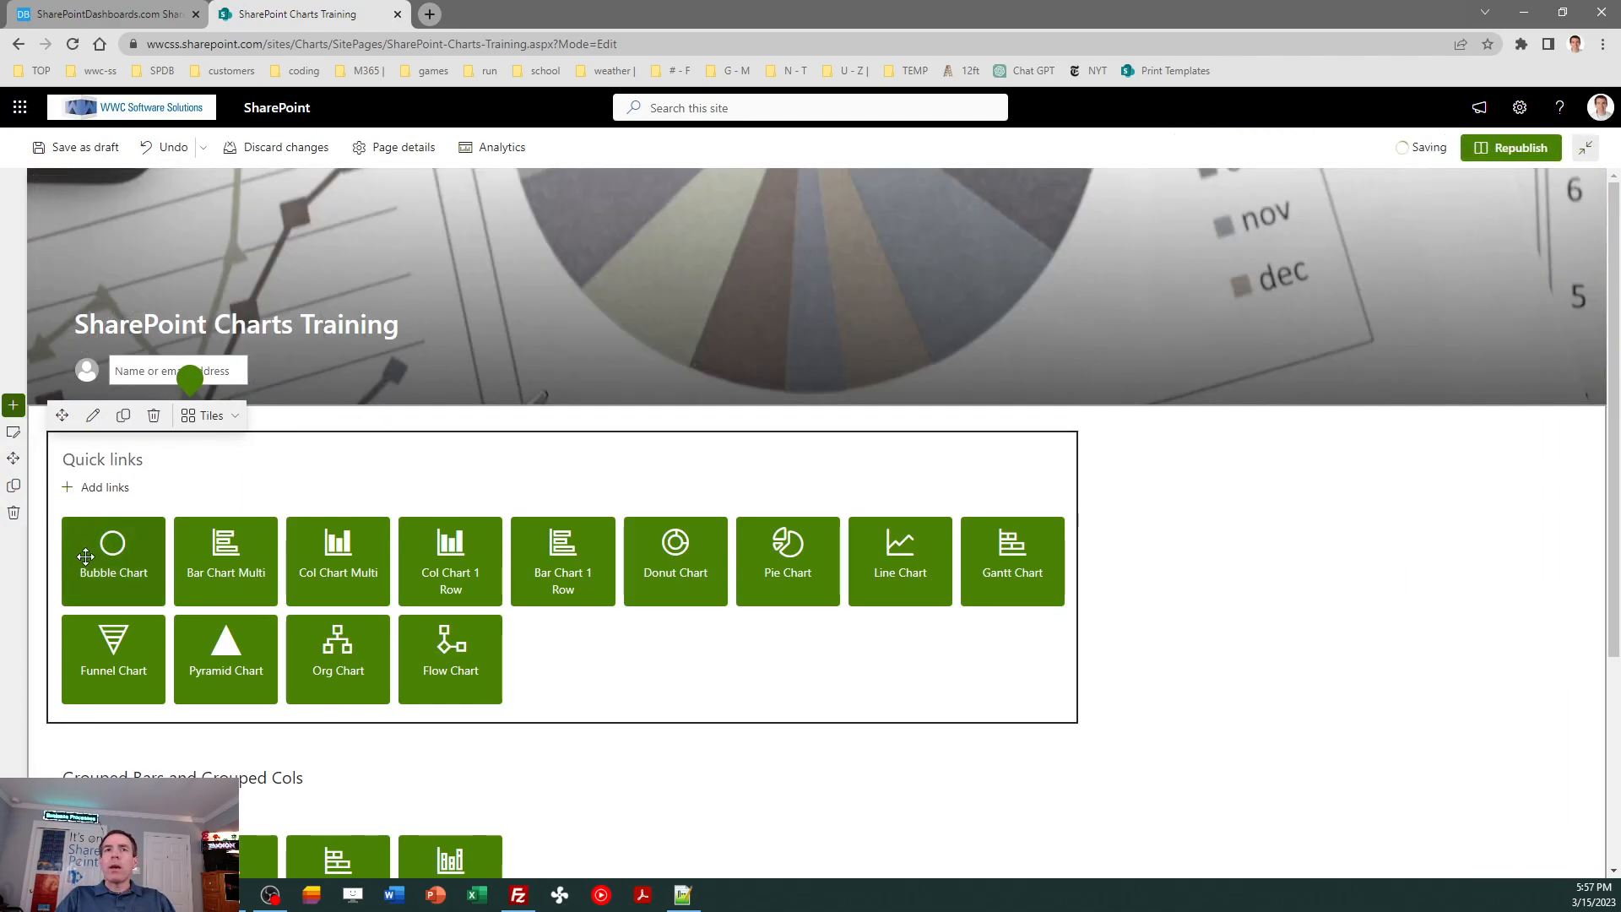
# Move the Bubble Chart tile to the end of the quick links after Flow Chart, then republish the page and test the link.
pyautogui.click(120, 559)
pyautogui.moveTo(109, 541); pyautogui.dragTo(500, 664)
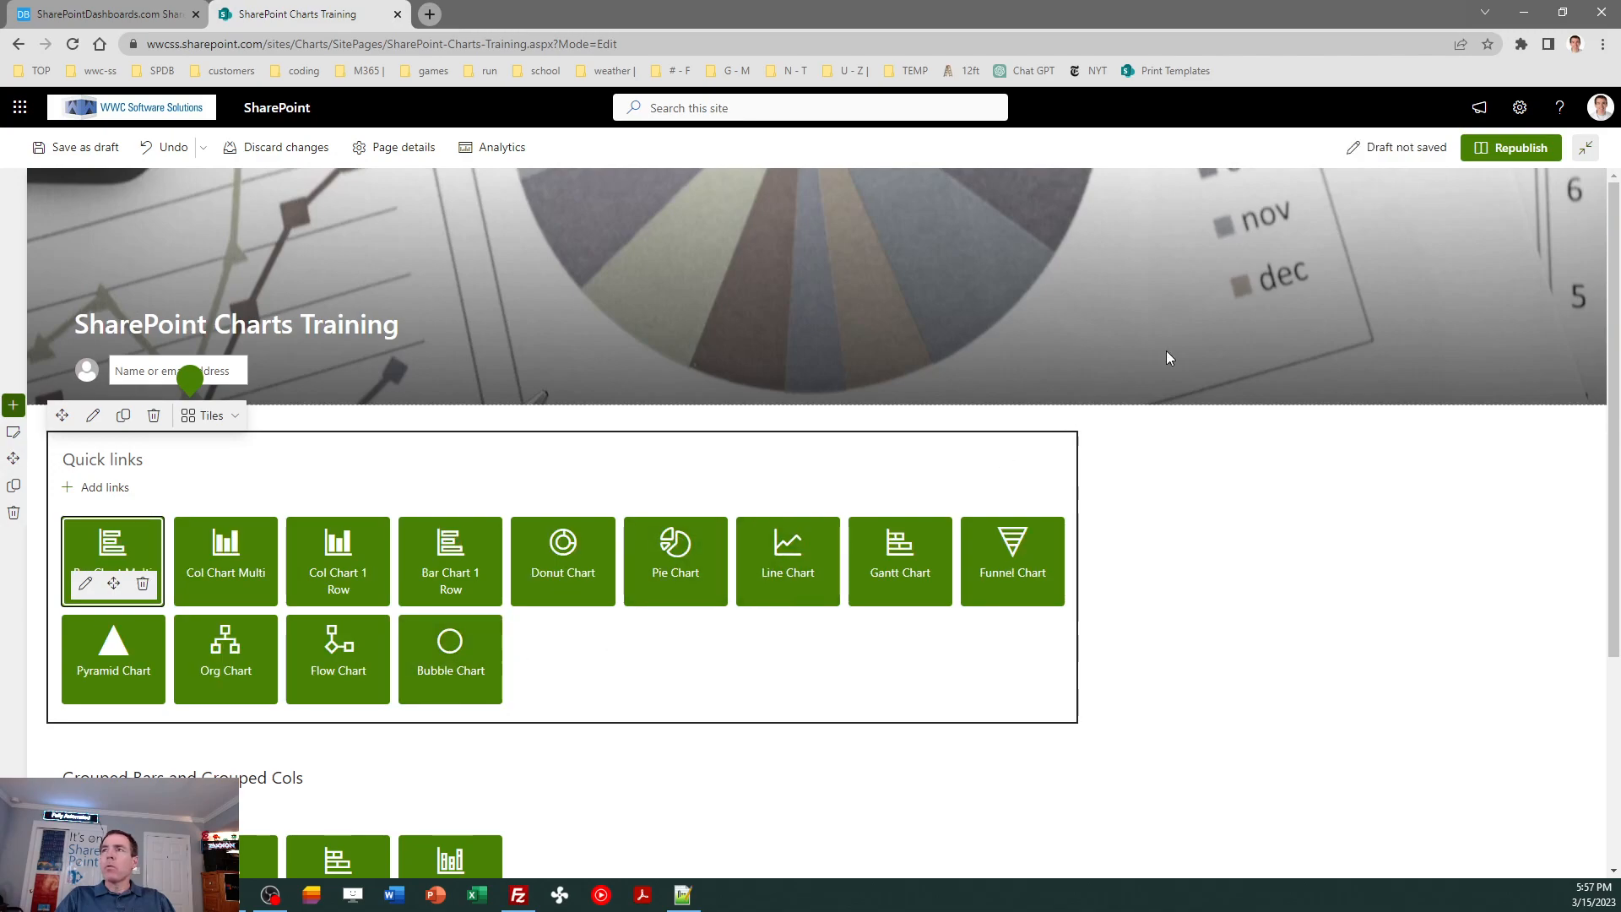
pyautogui.click(1528, 147)
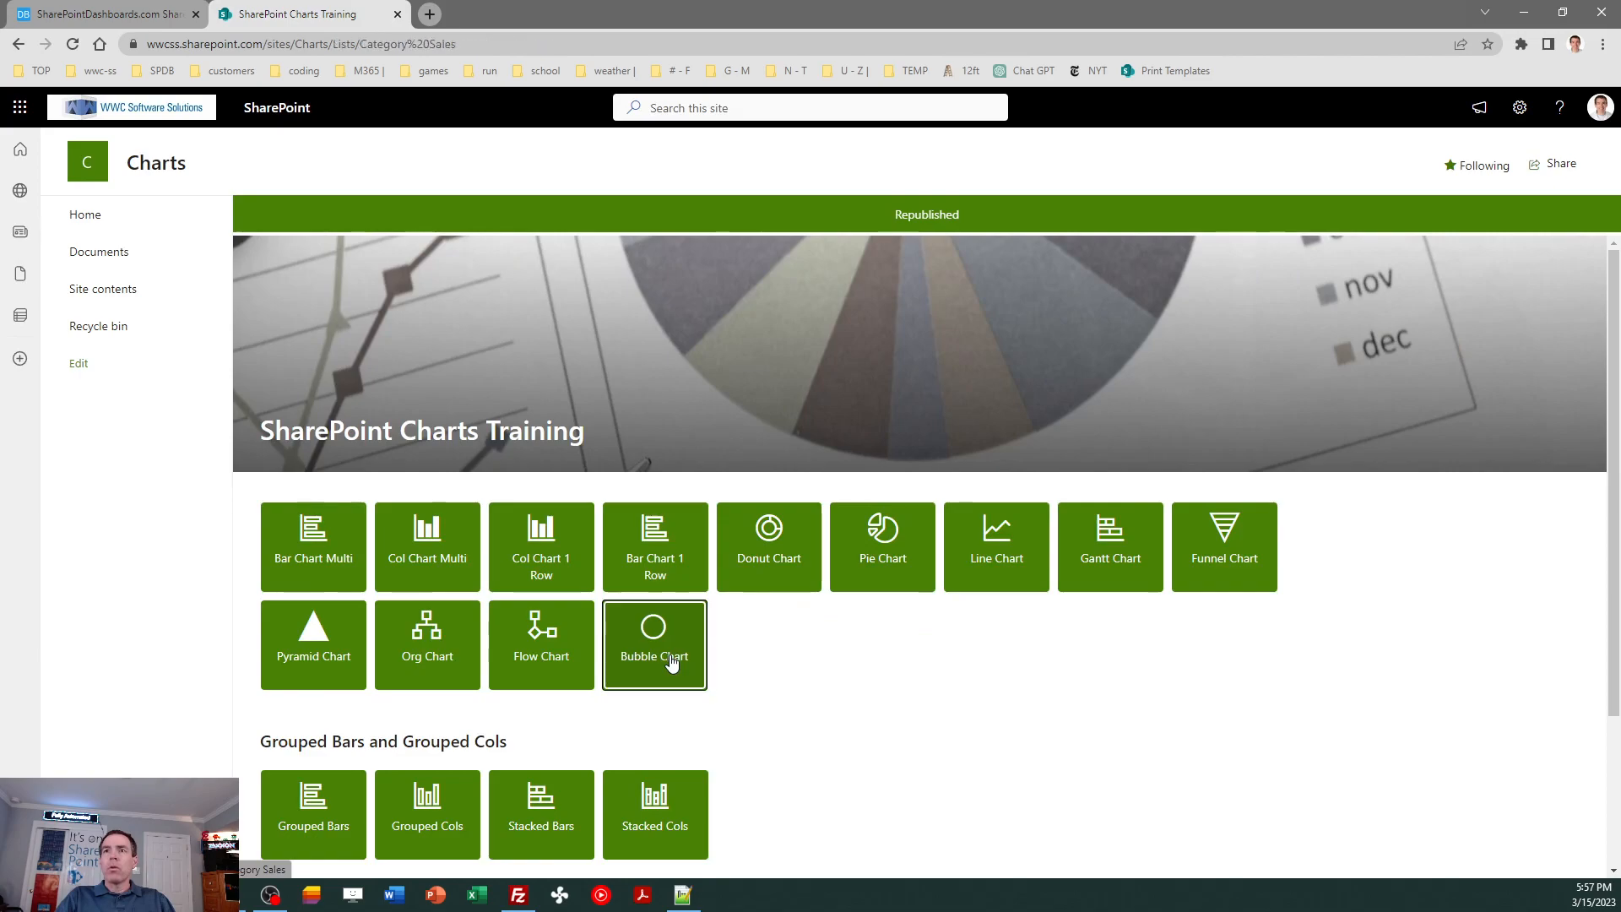
pyautogui.click(672, 663)
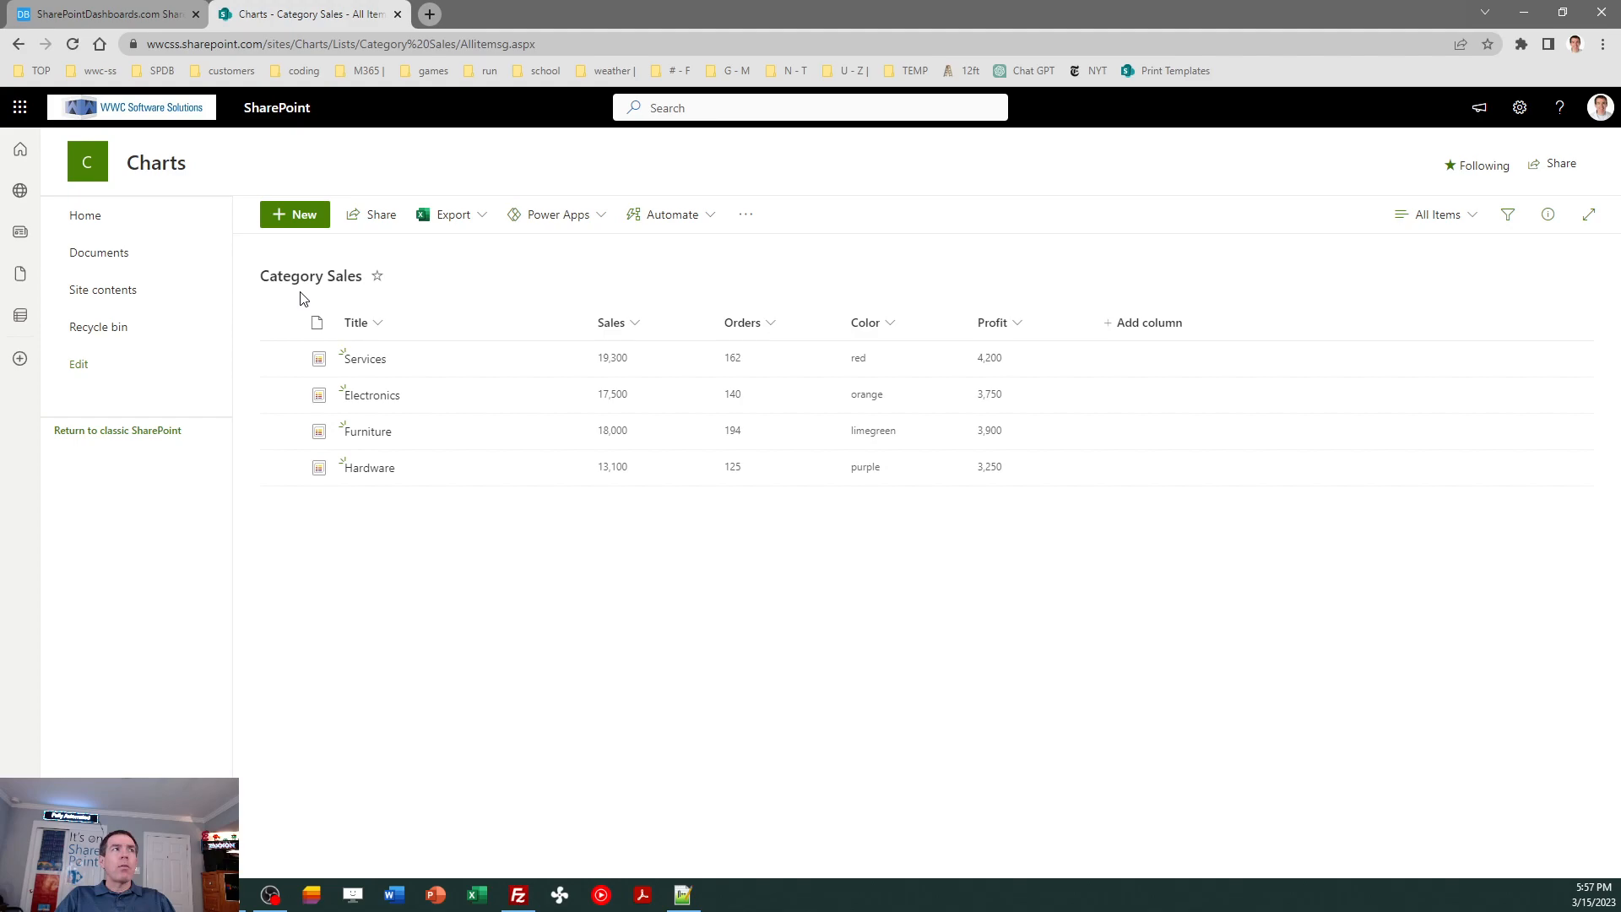
# Open the User Licenses list from the Charts site contents and go to its list settings.
pyautogui.click(100, 295)
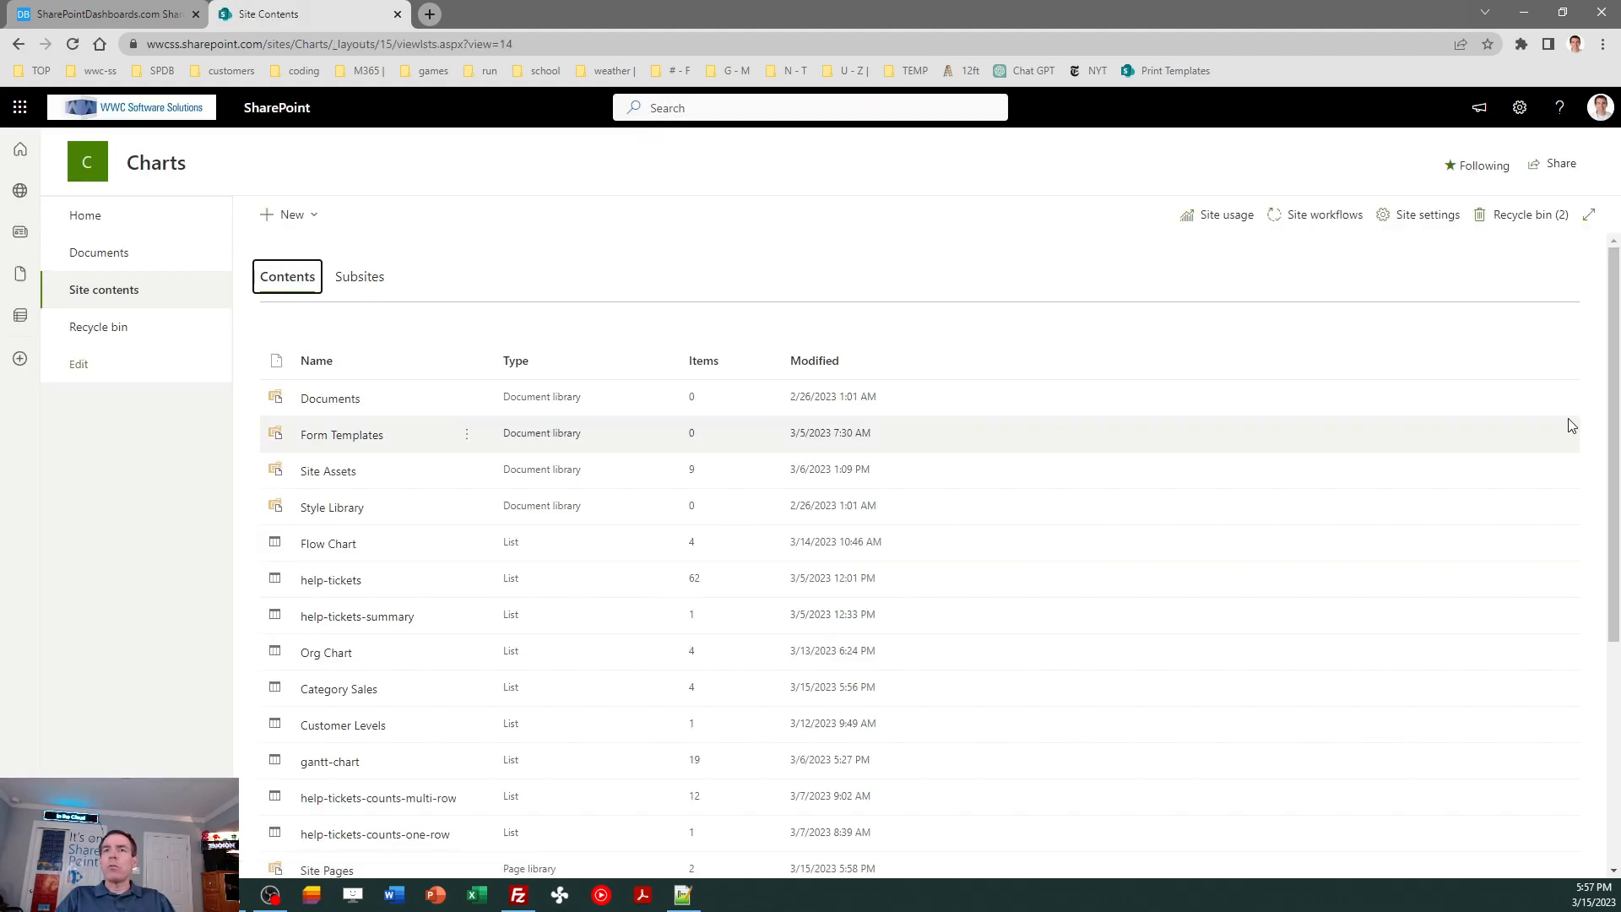
pyautogui.moveTo(1614, 373); pyautogui.dragTo(1616, 574)
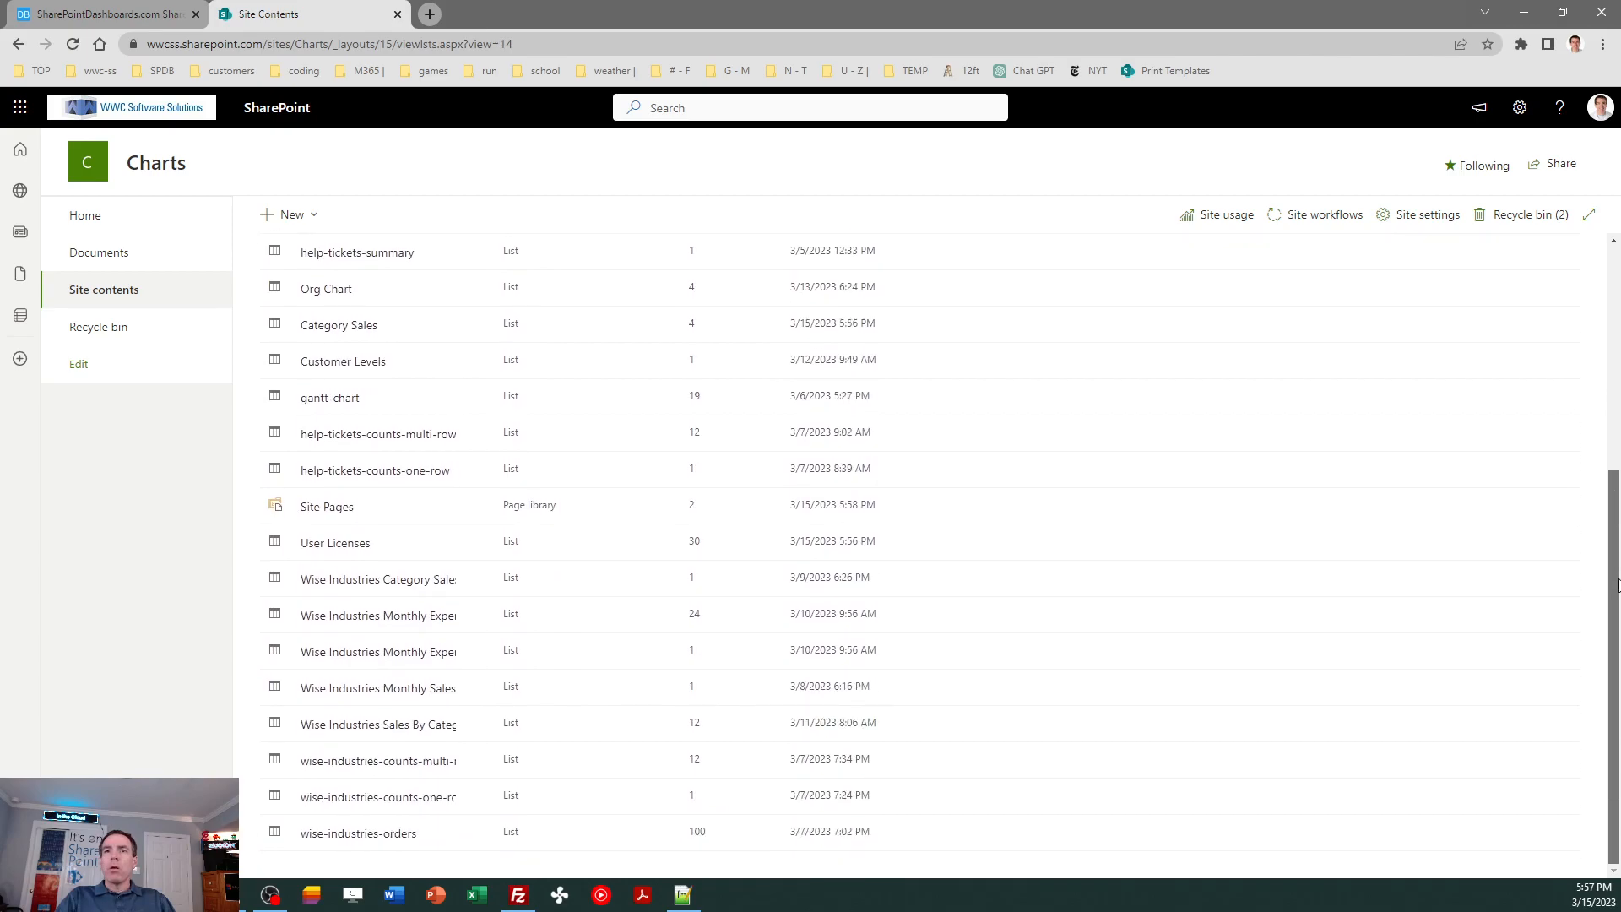
pyautogui.click(344, 545)
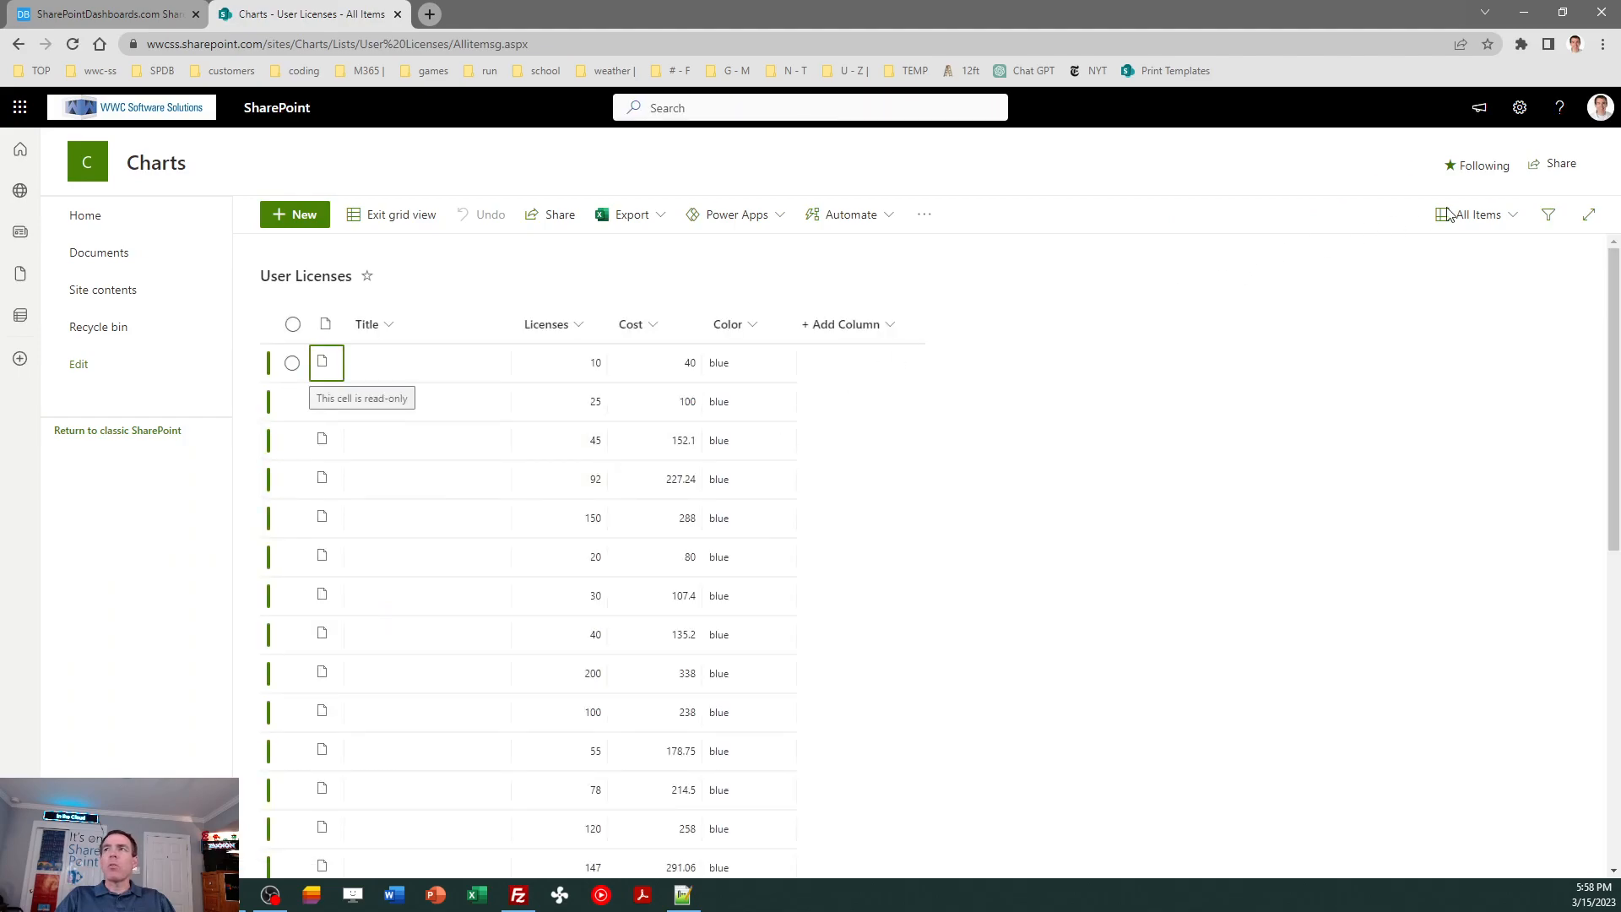
pyautogui.click(1520, 107)
pyautogui.click(1398, 289)
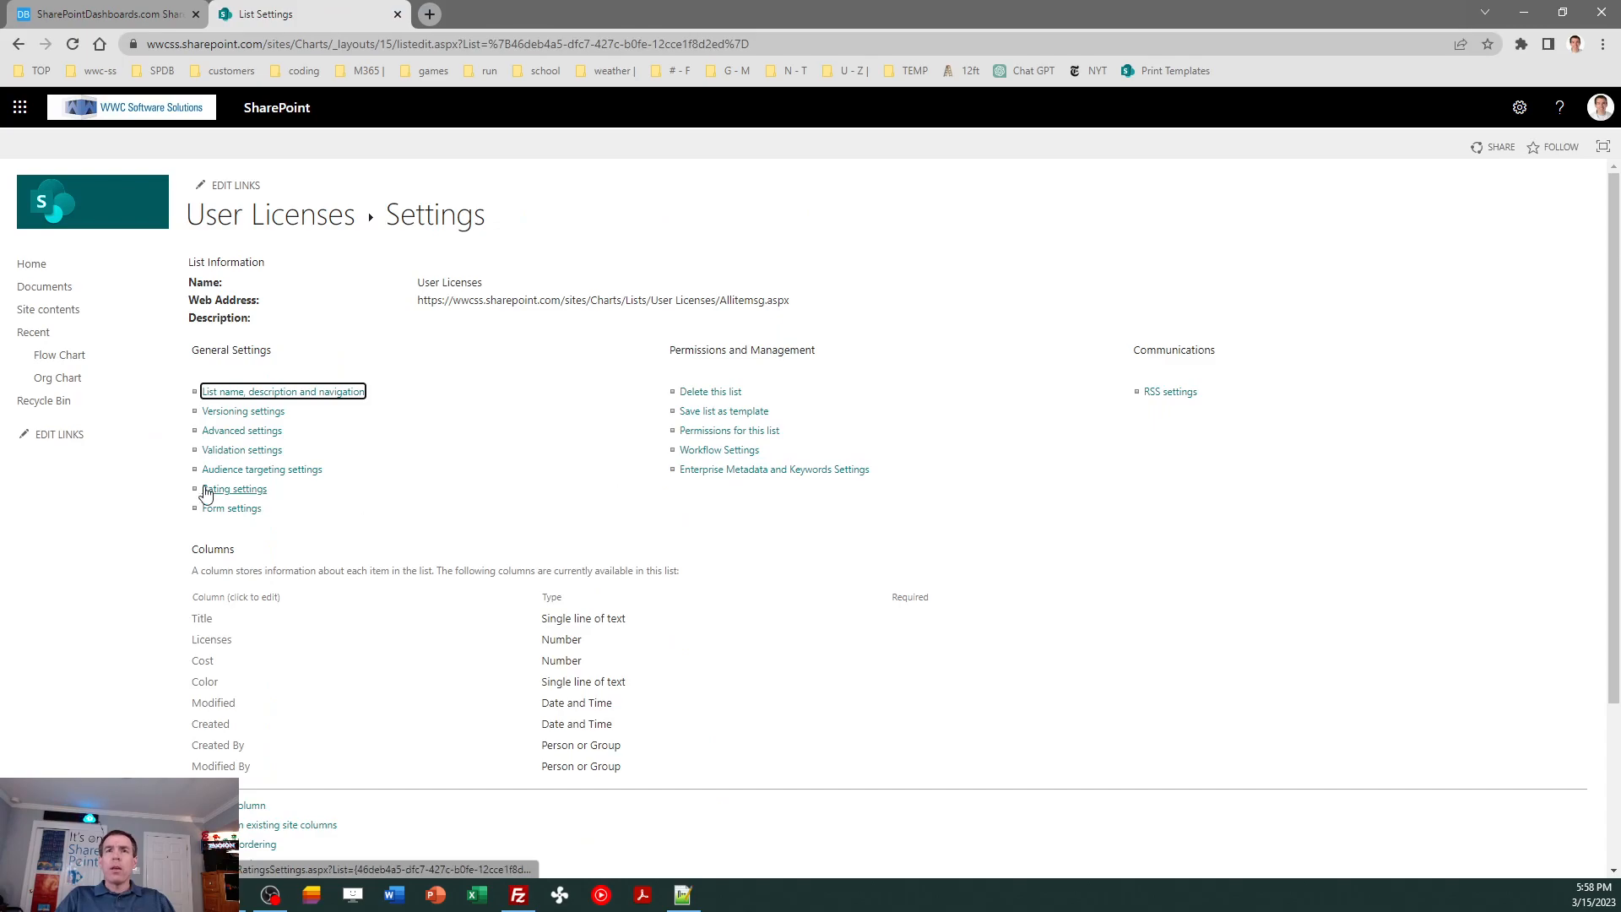
# Set the User Licenses list to display in the New experience in its advanced settings and save.
pyautogui.click(221, 431)
pyautogui.moveTo(1613, 331); pyautogui.dragTo(1613, 743)
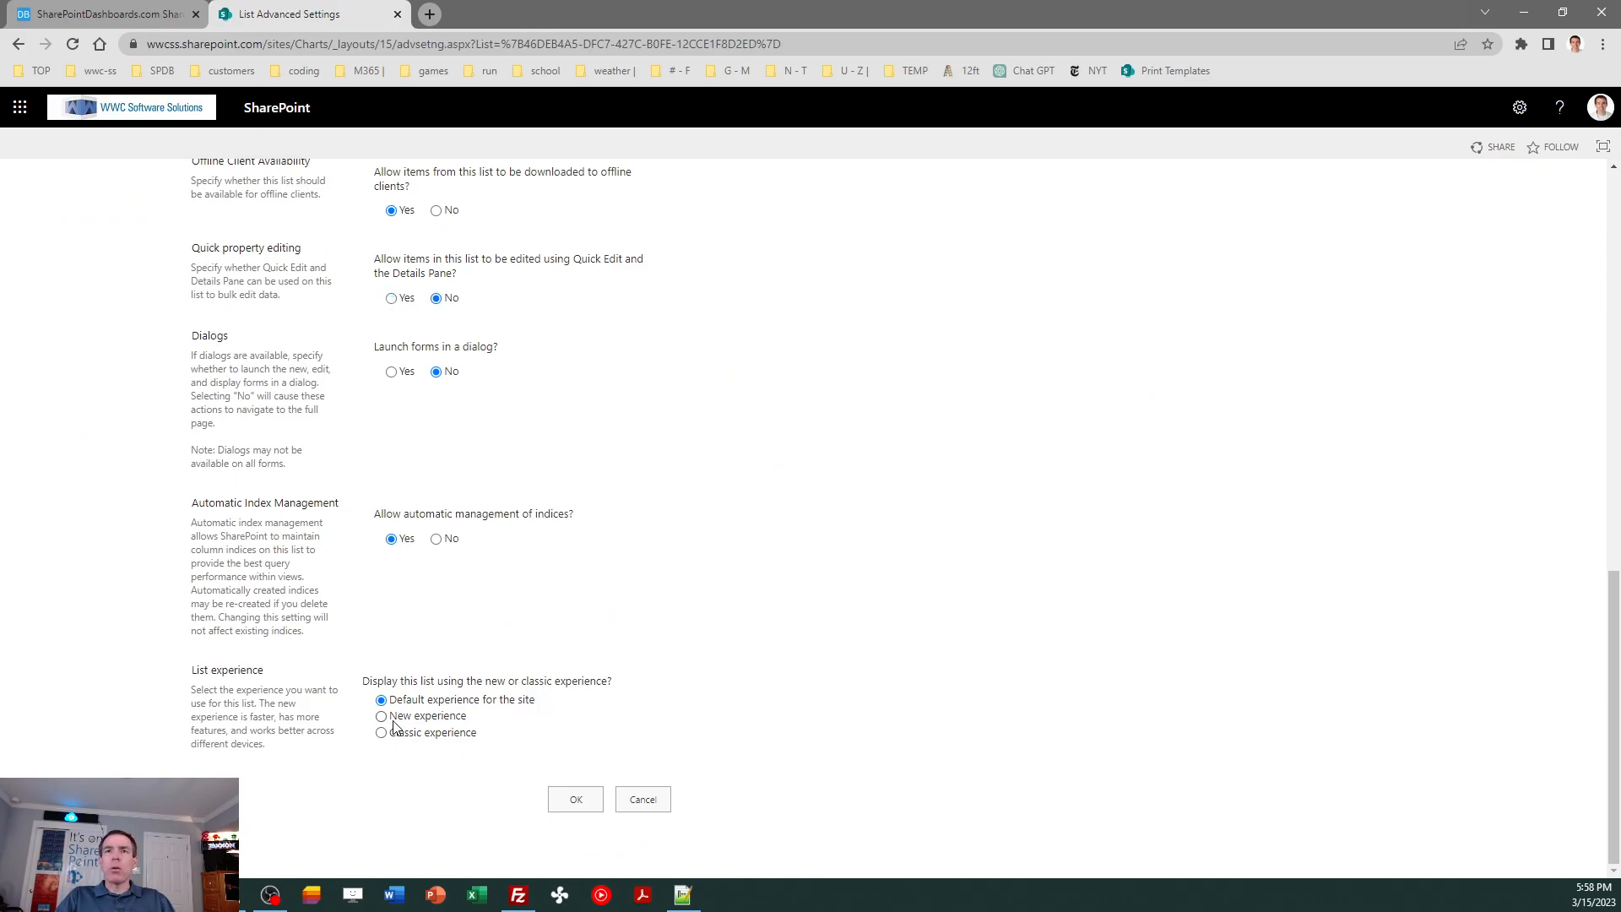
pyautogui.click(575, 799)
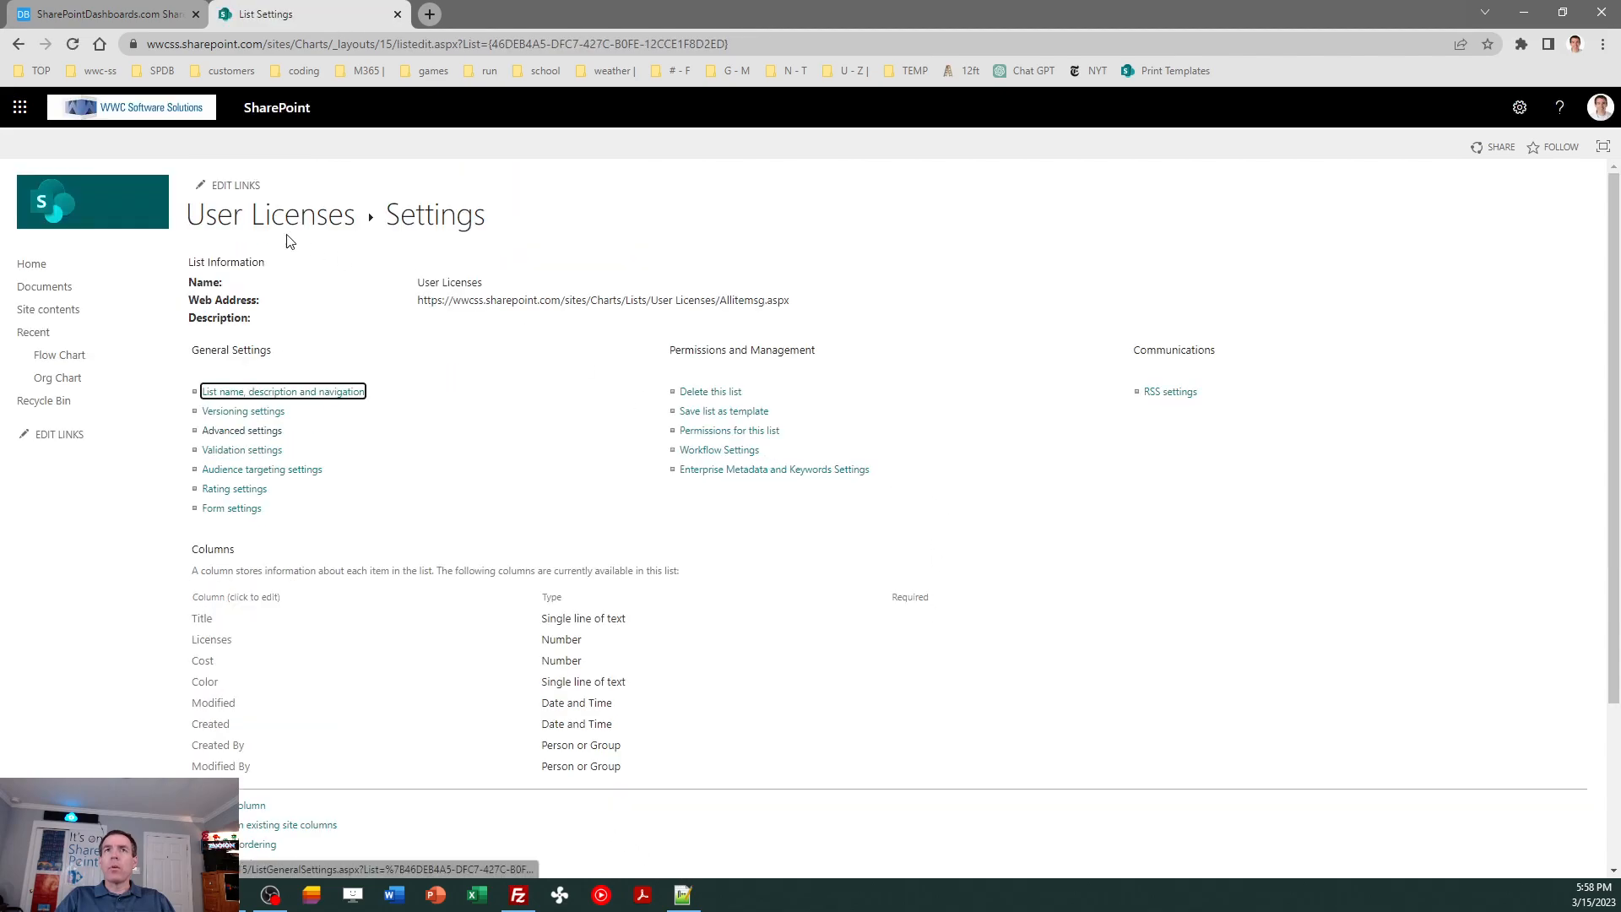
# Return to the User Licenses list and copy its web address up to User%20Licenses, without the view page.
pyautogui.click(212, 224)
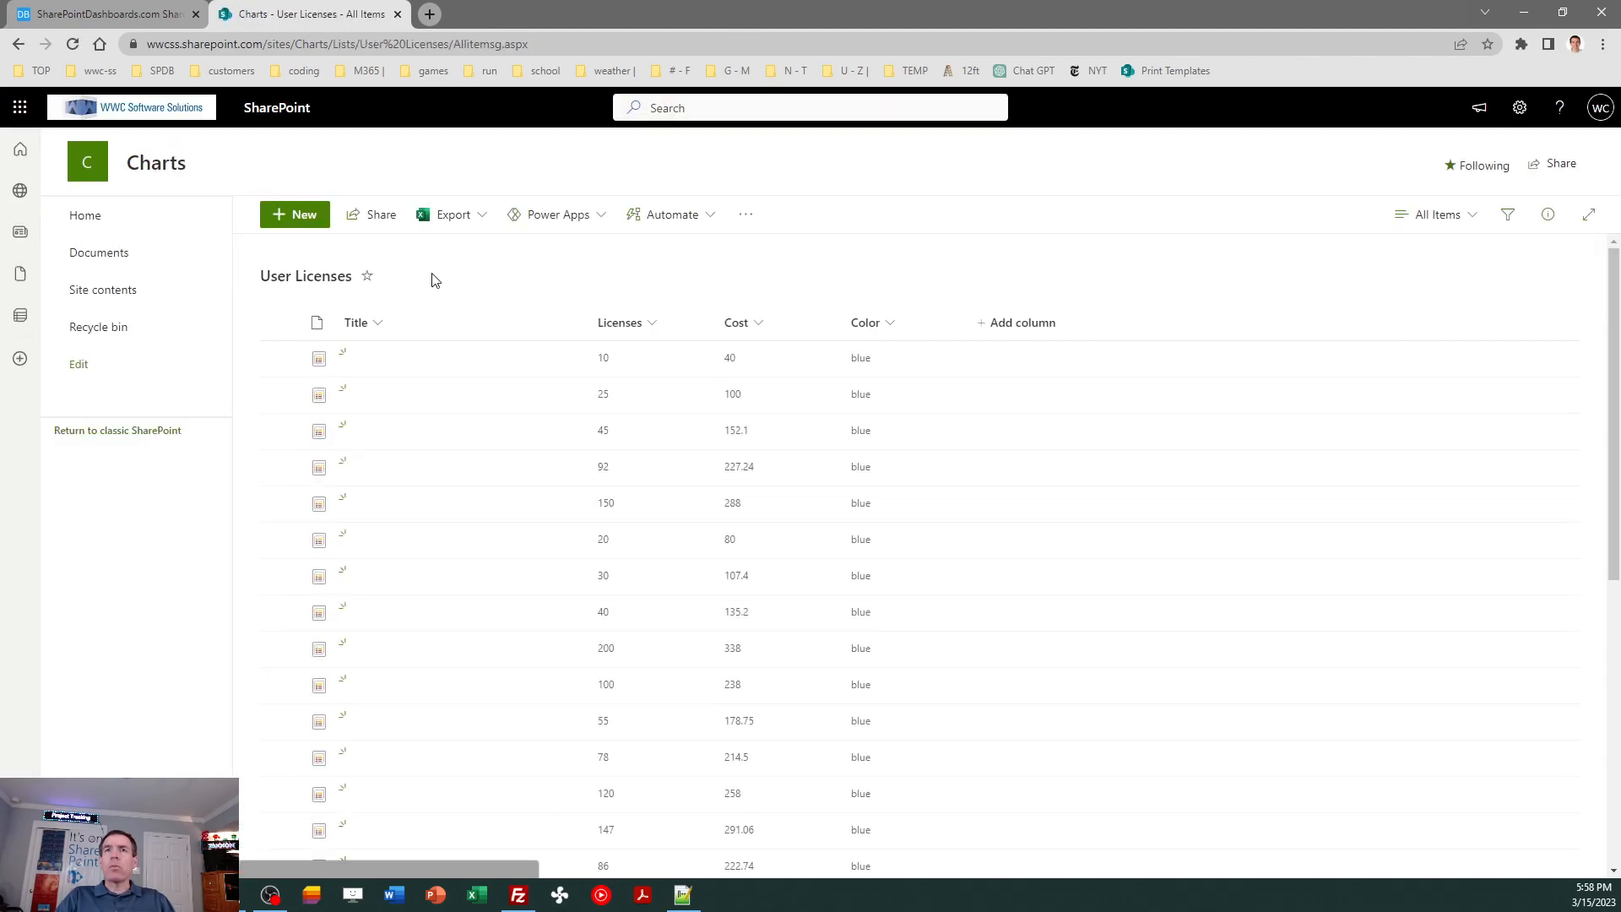
pyautogui.moveTo(451, 45); pyautogui.dragTo(124, 53)
pyautogui.hotkey('ctrl', 'c')
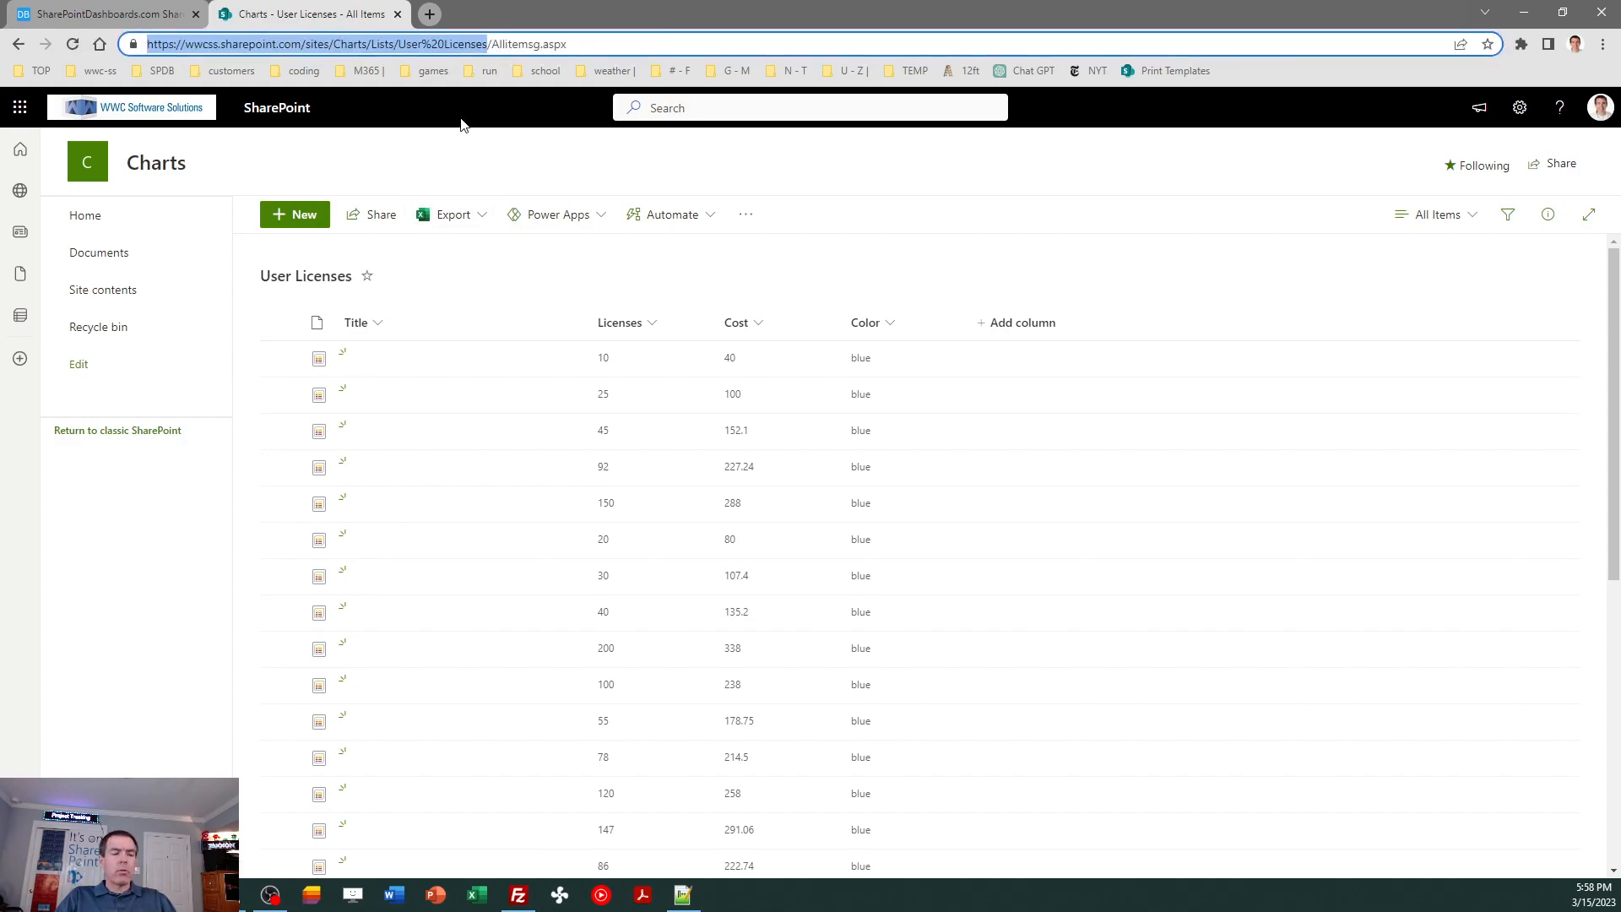
# Edit the Charts home page and add a quick link to the copied User Licenses list address, titled Scatter Plot.
pyautogui.click(98, 228)
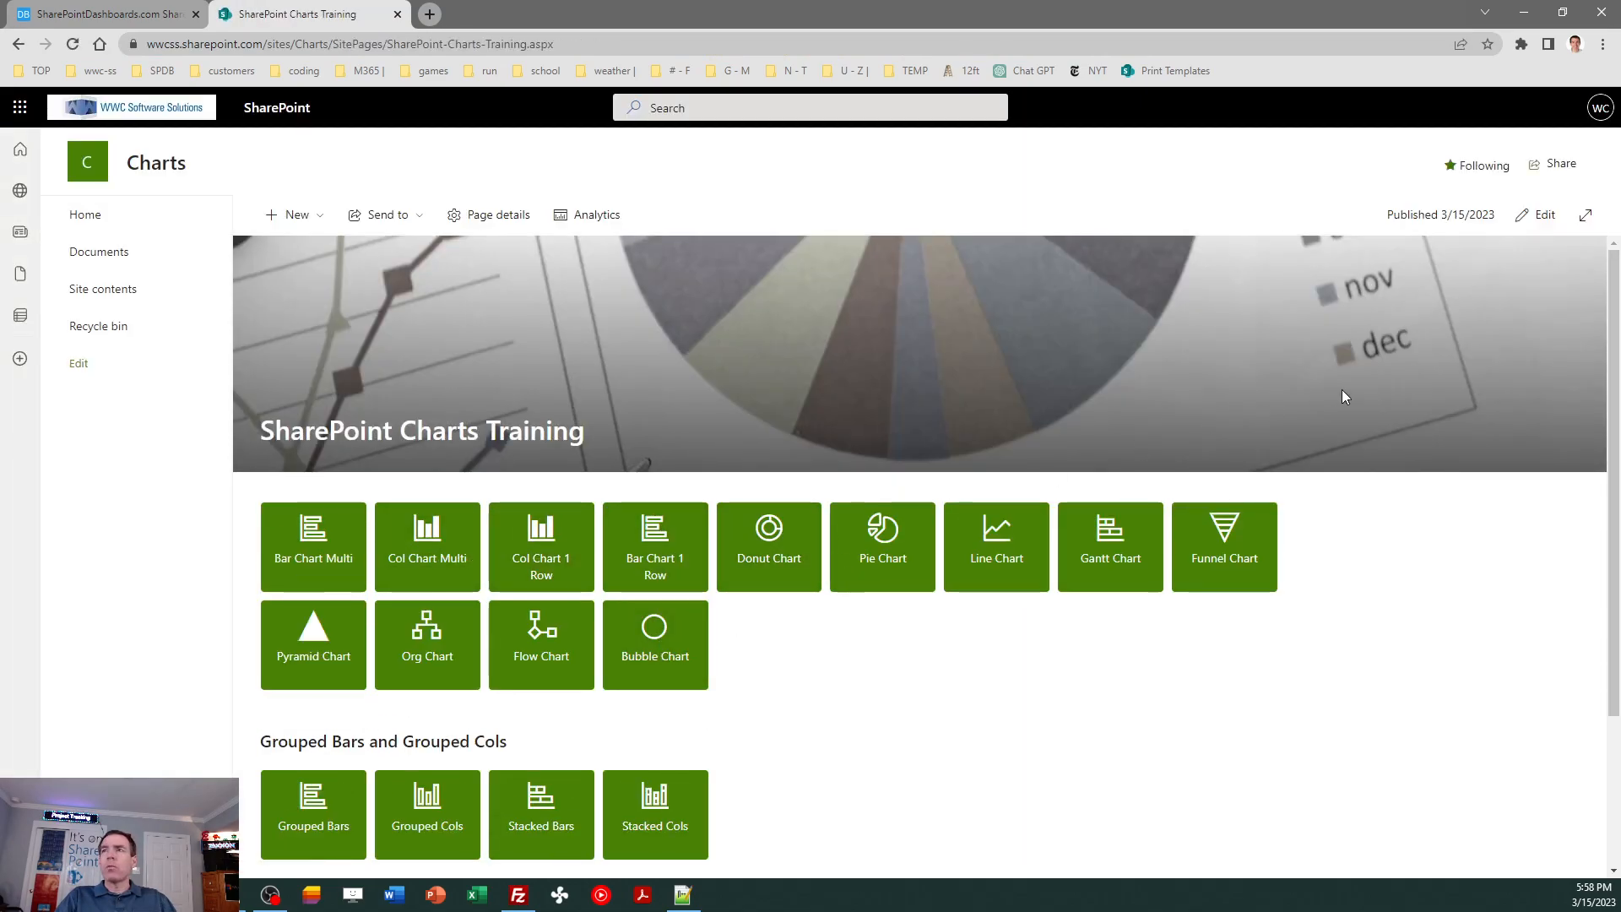
pyautogui.click(1541, 215)
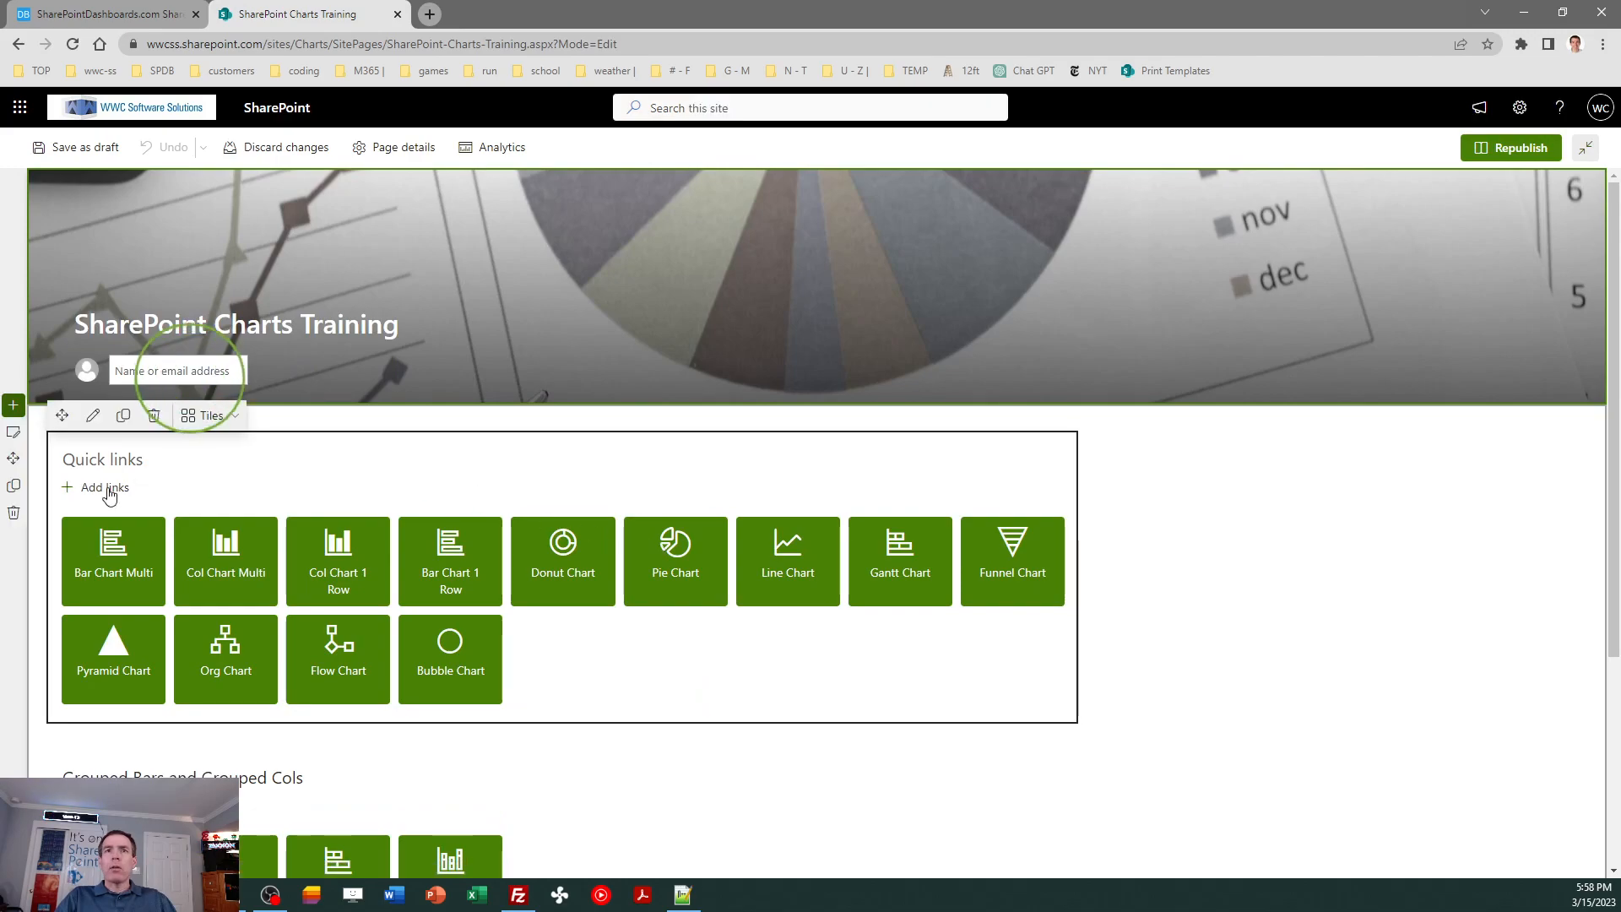
pyautogui.click(110, 487)
pyautogui.click(212, 426)
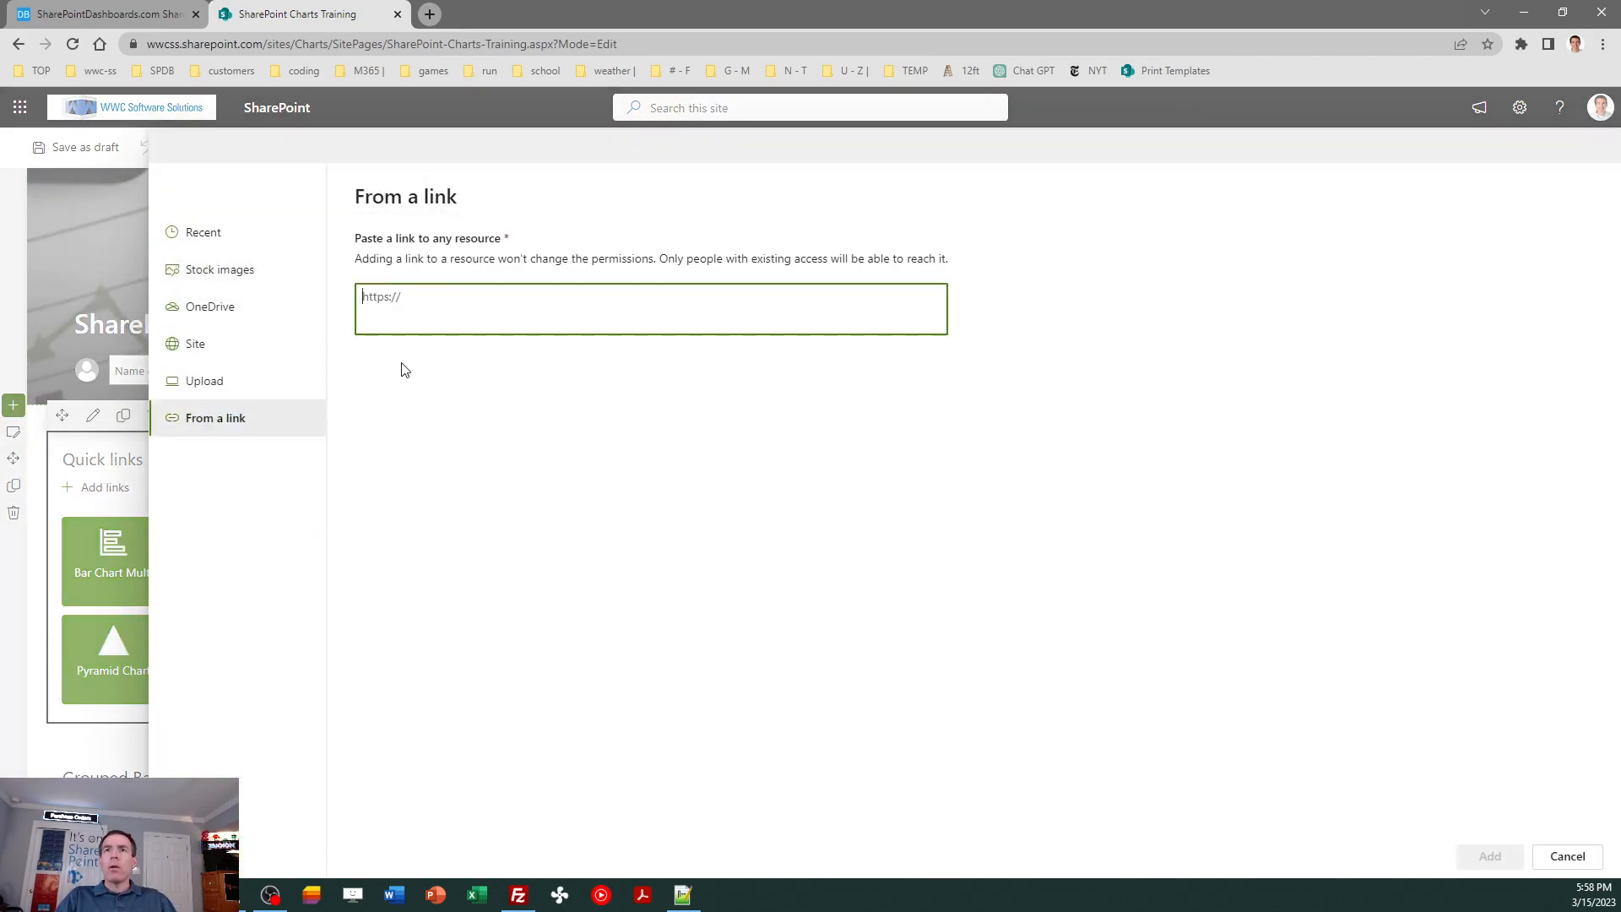
pyautogui.hotkey('ctrl', 'v')
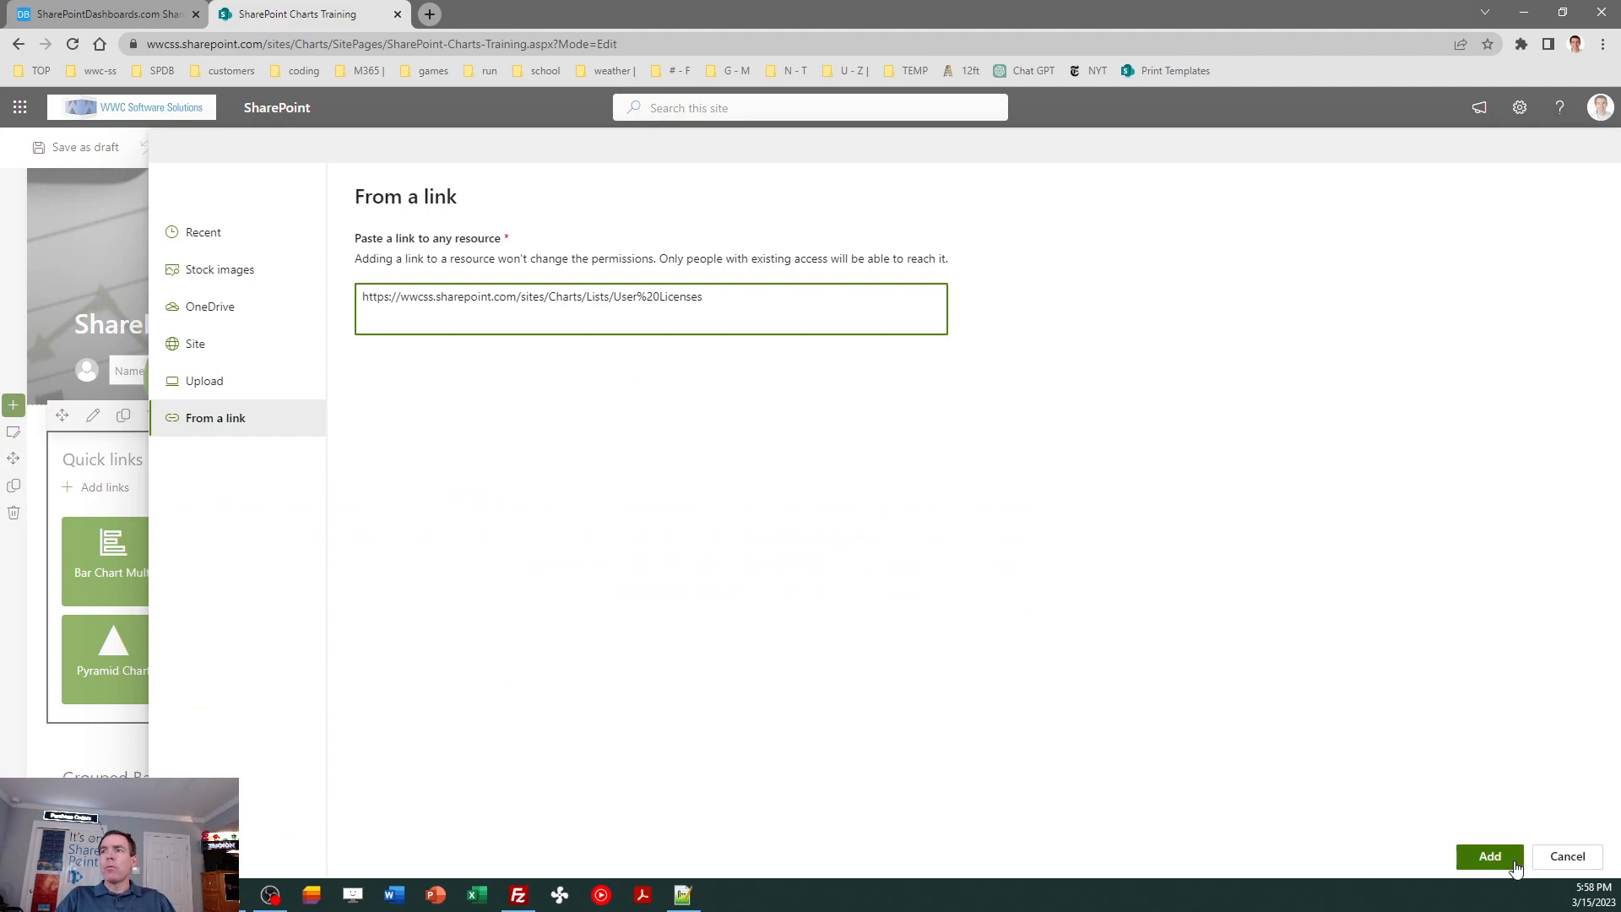
pyautogui.click(1515, 868)
pyautogui.tripleClick(1453, 313)
pyautogui.write('Scatter Plot')
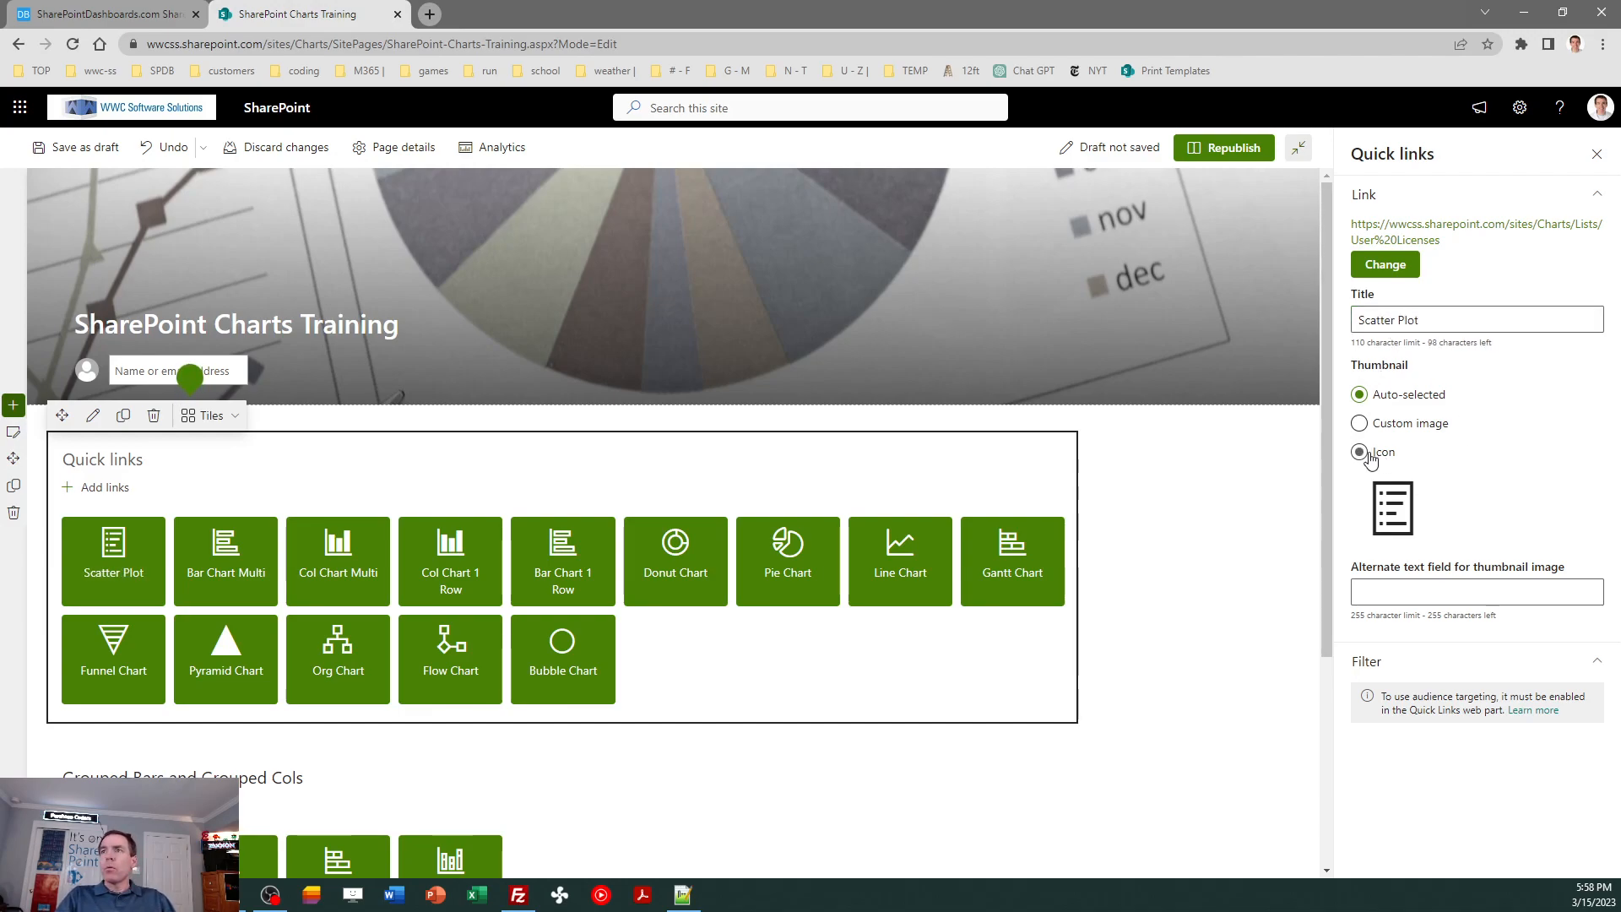
# Give the Scatter Plot quick link the scatterchart icon, found by searching the icons for chart.
pyautogui.click(1369, 459)
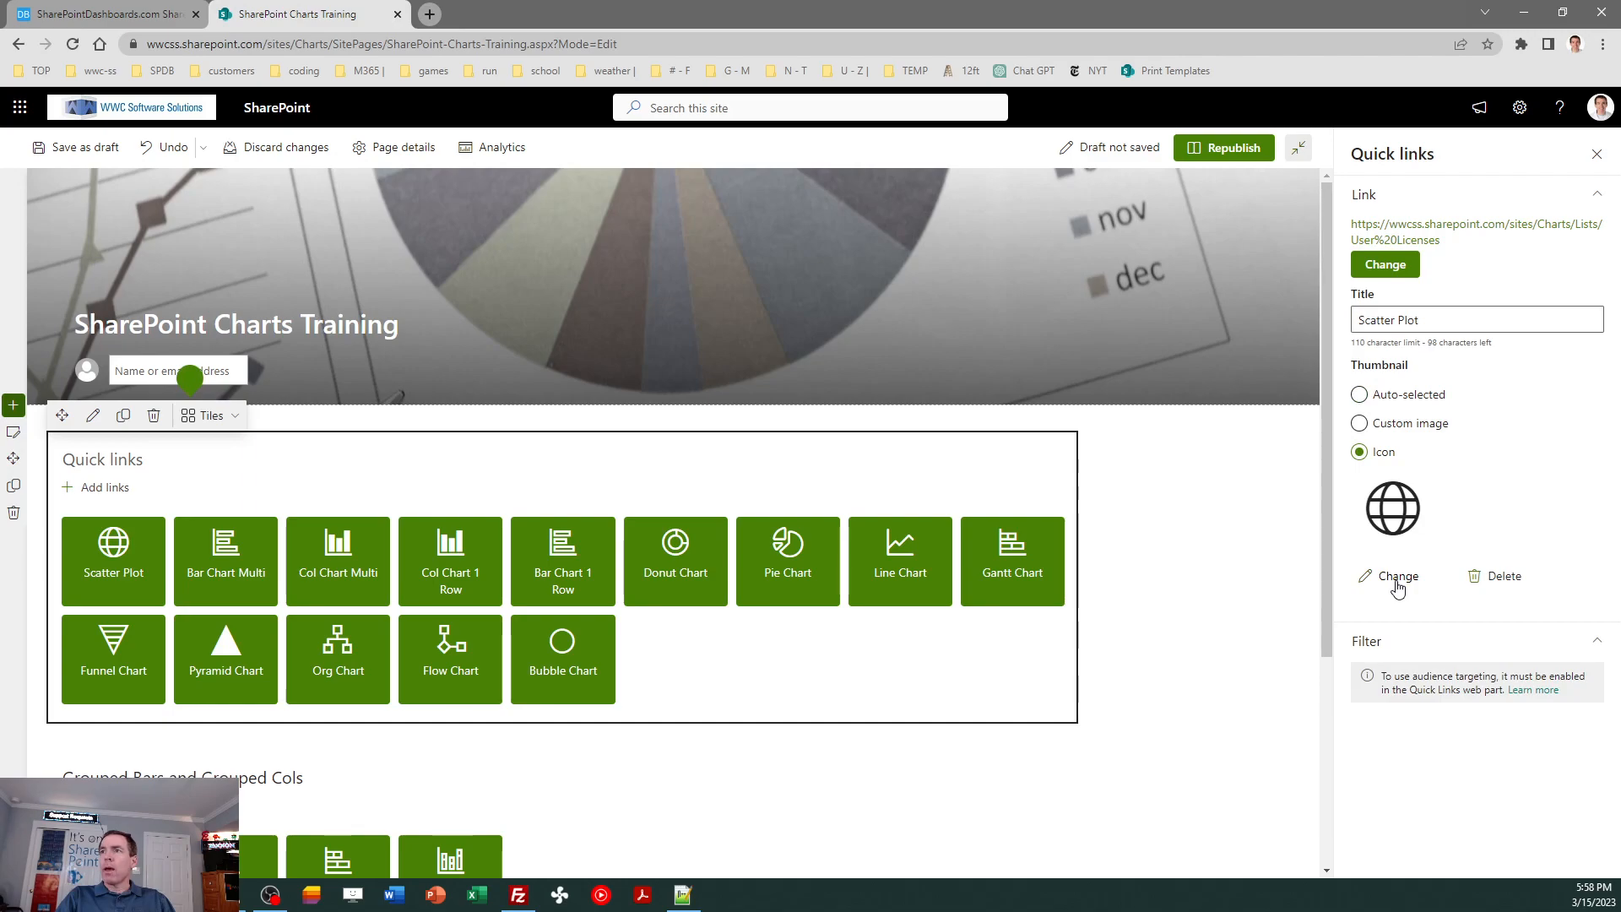
pyautogui.click(1397, 578)
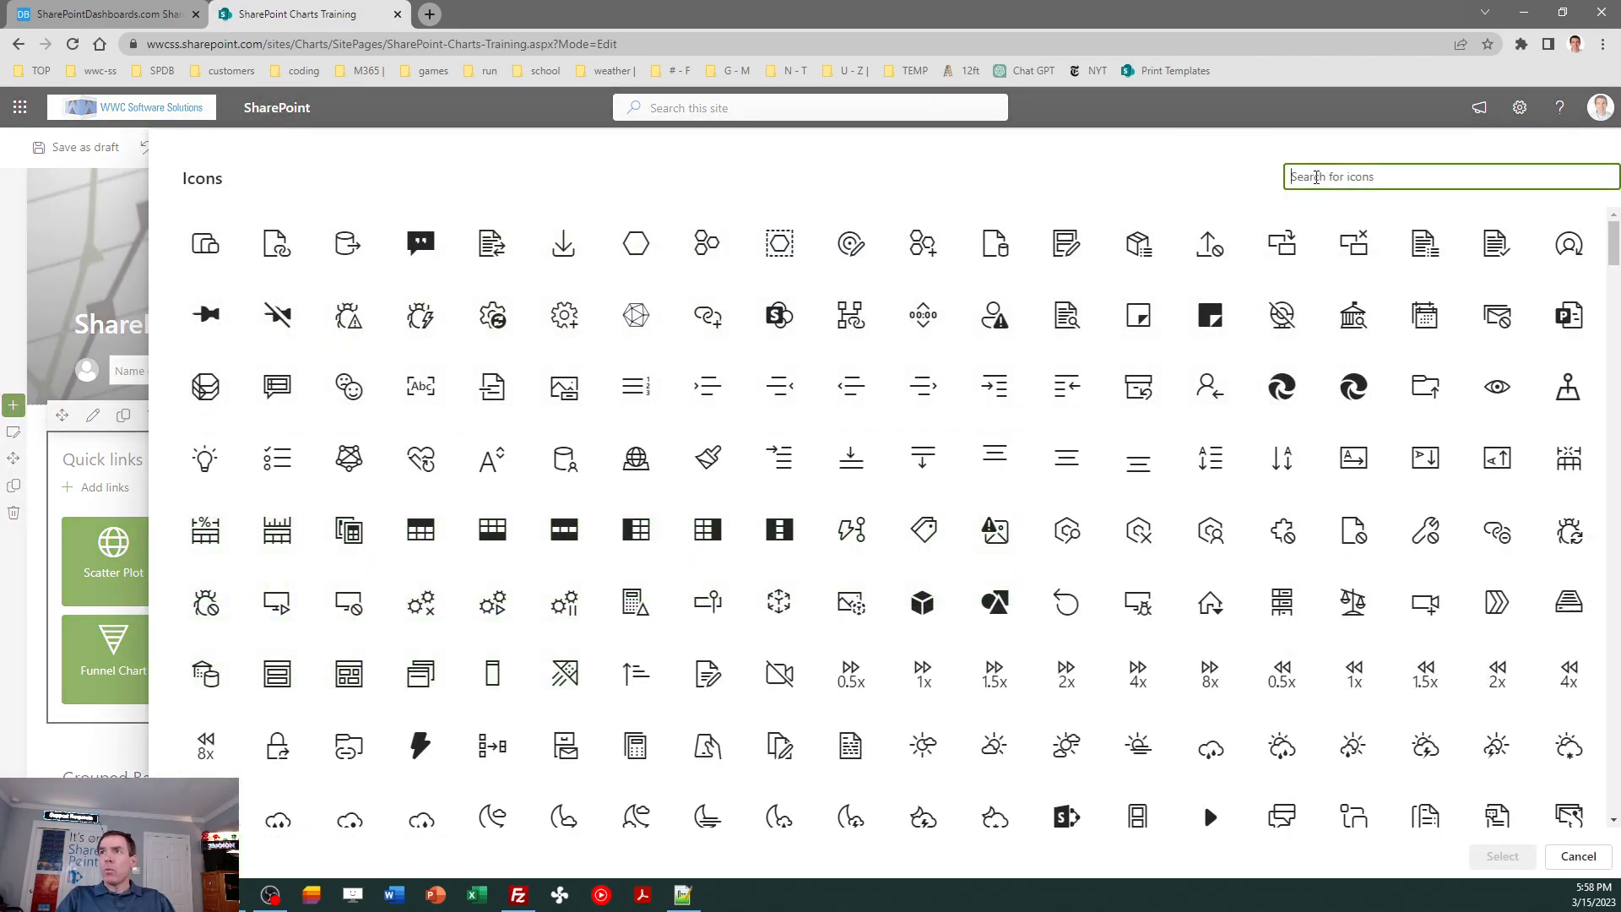
pyautogui.write('char')
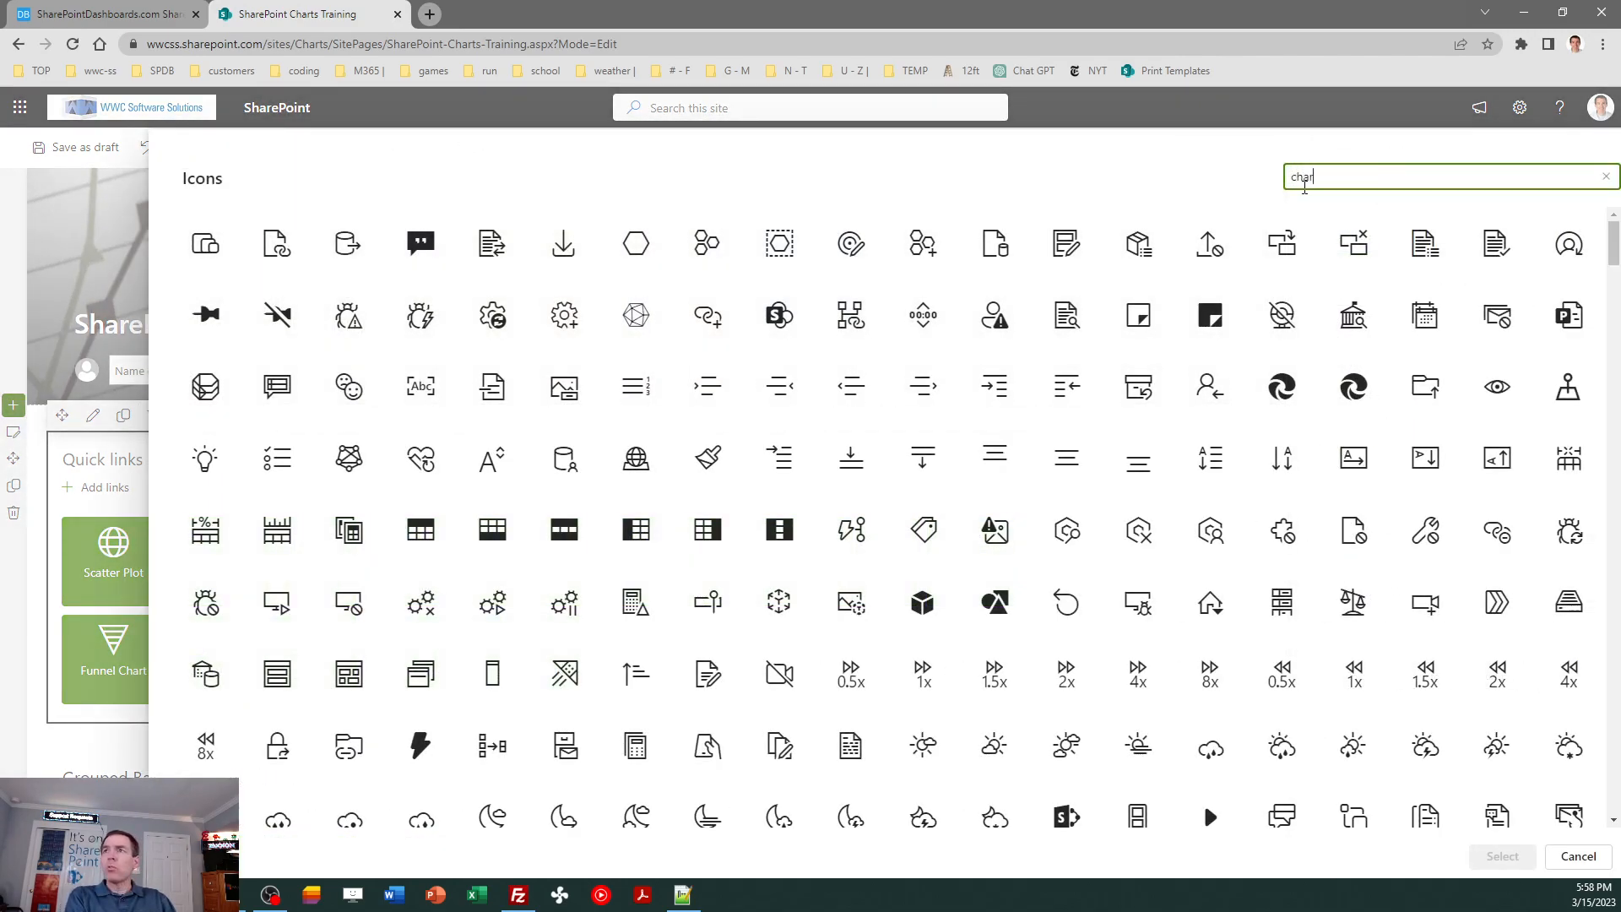
pyautogui.write('t')
pyautogui.click(1066, 244)
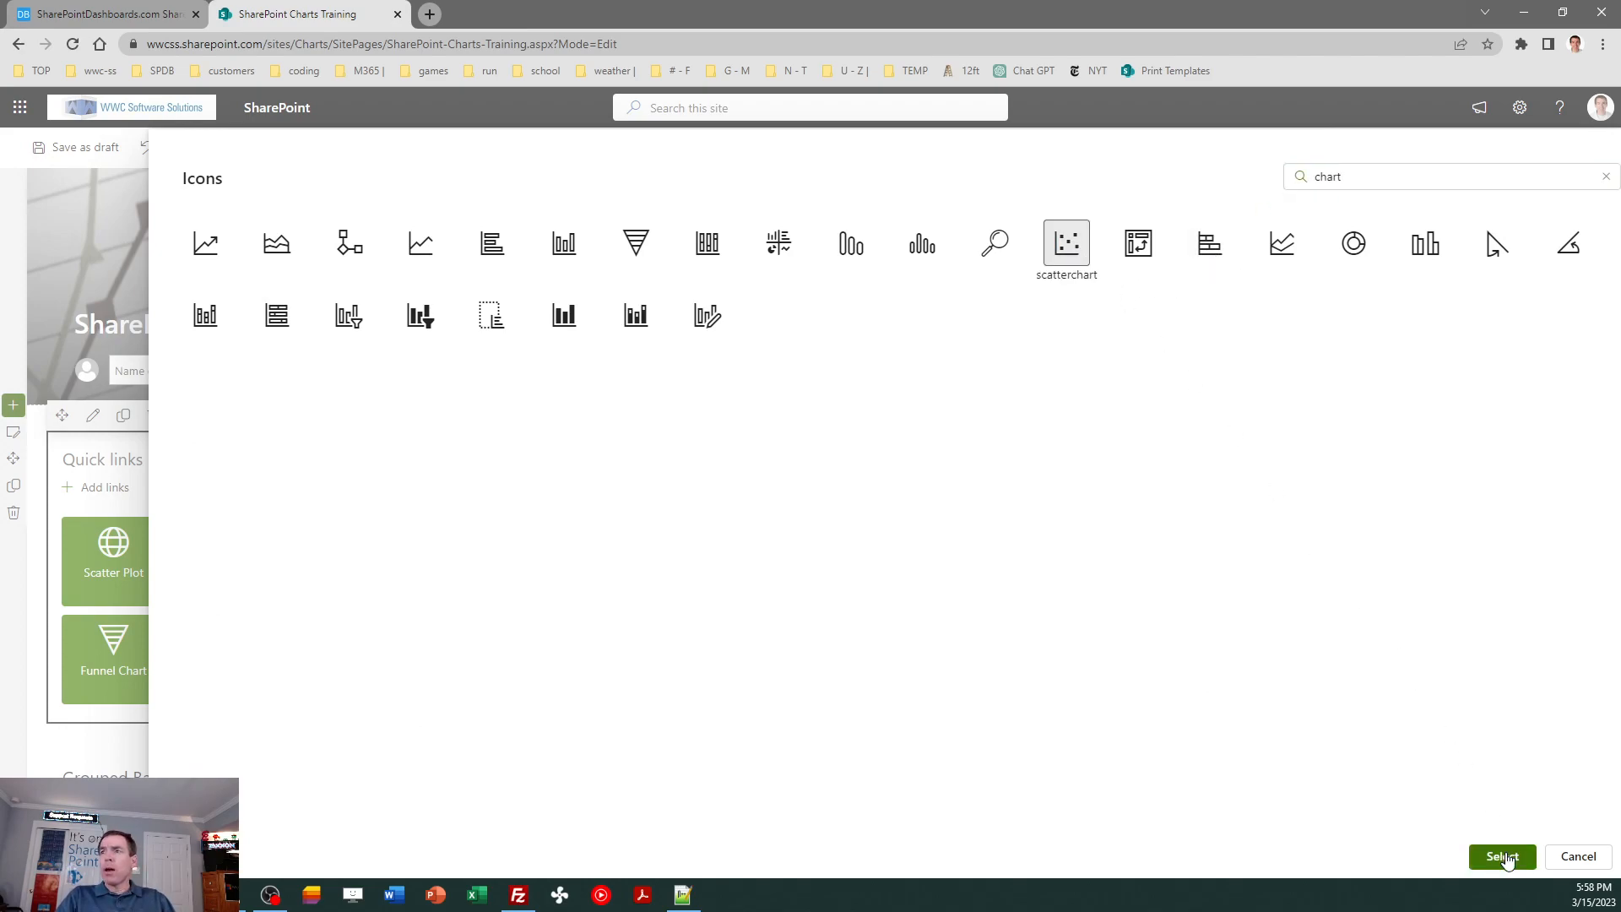
pyautogui.click(1503, 857)
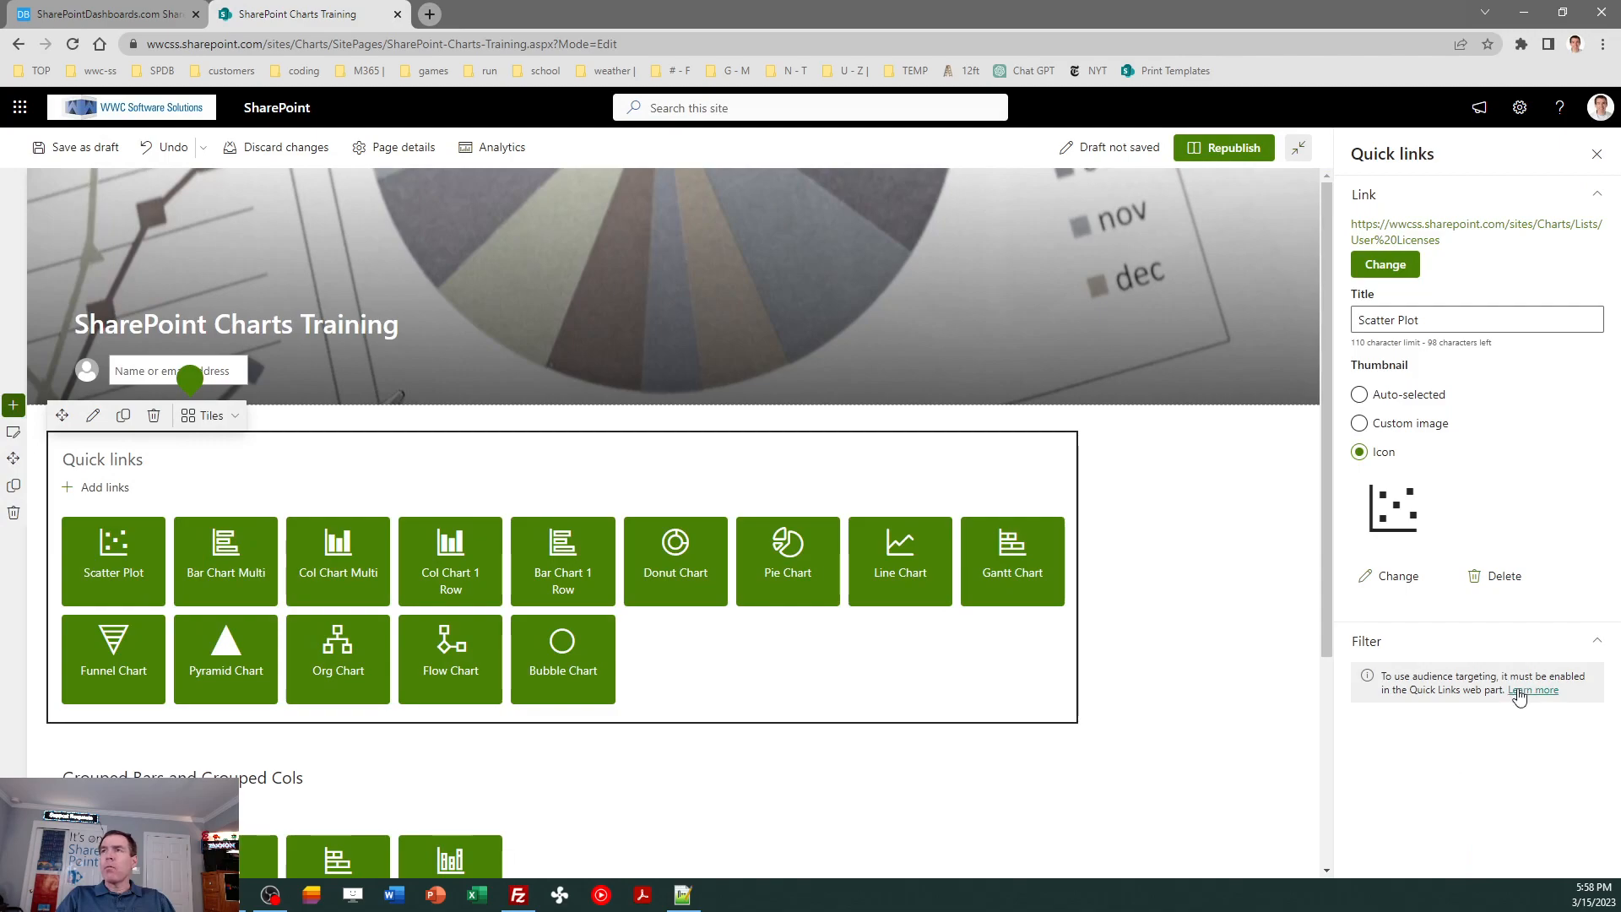
# Move the Scatter Plot quick link to the end, after Bubble Chart, and republish the page.
pyautogui.click(1597, 154)
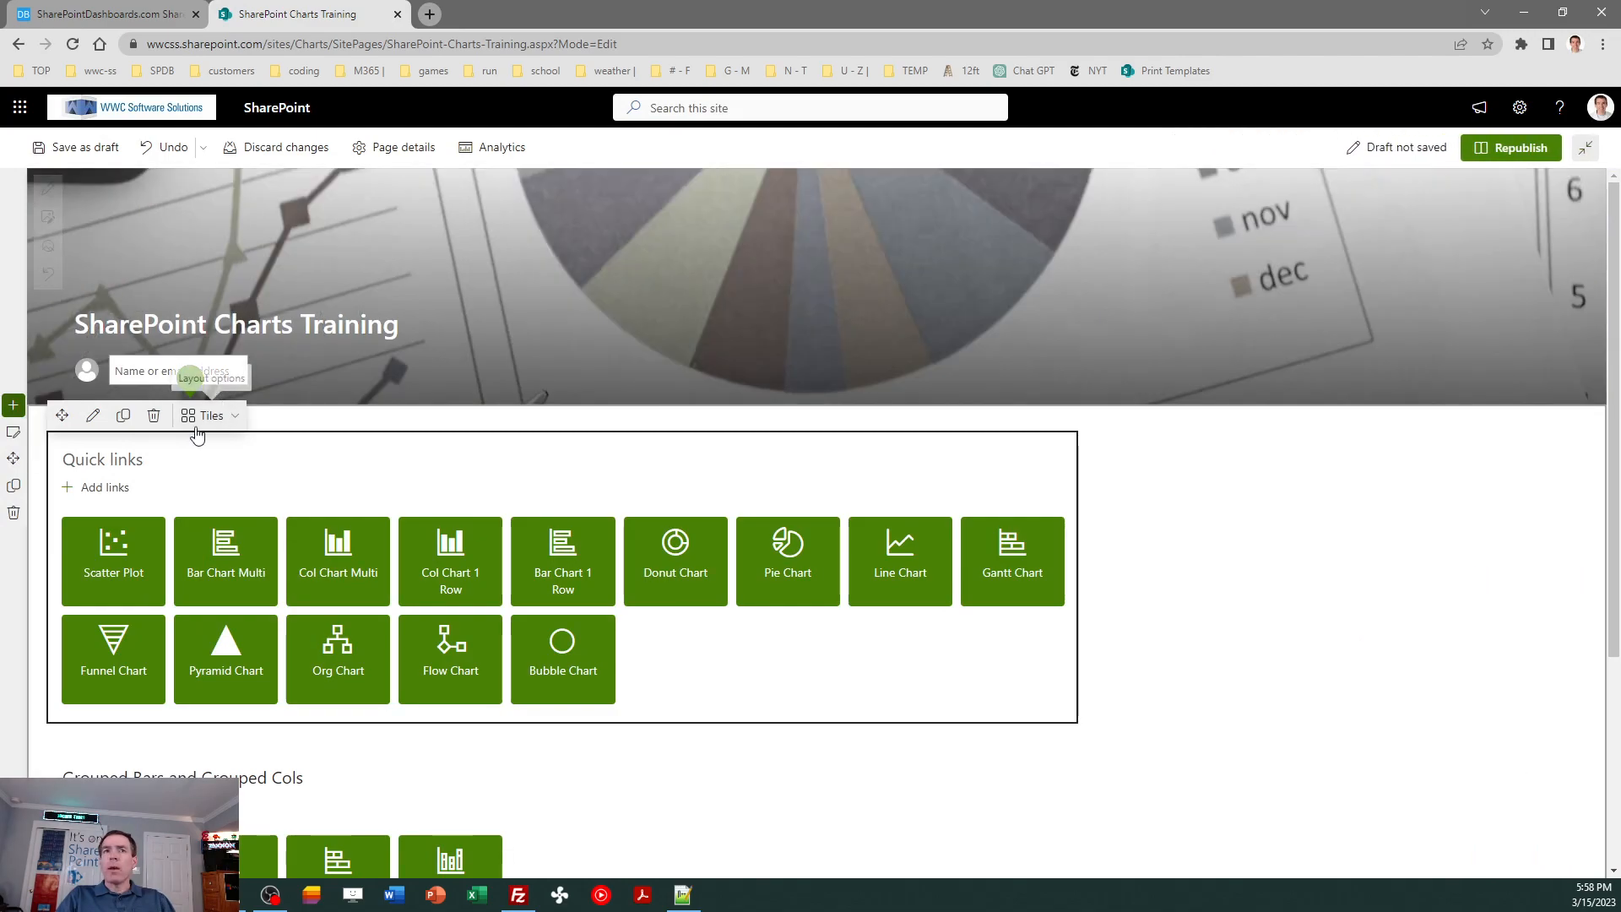
pyautogui.moveTo(75, 548)
pyautogui.moveTo(108, 538); pyautogui.dragTo(637, 660)
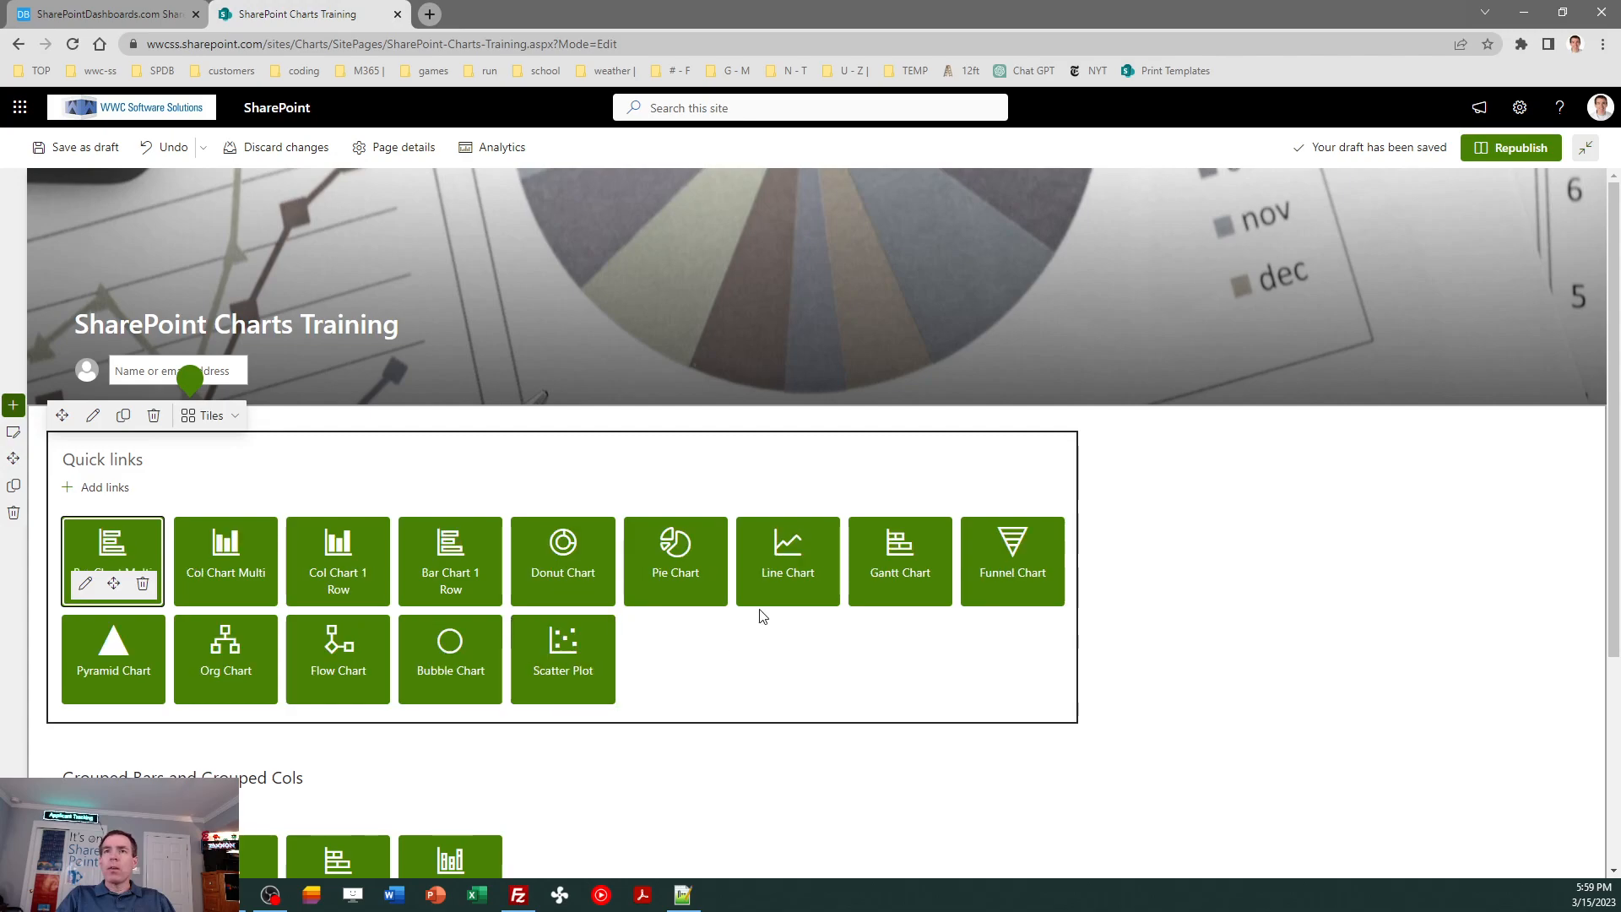
pyautogui.click(1511, 147)
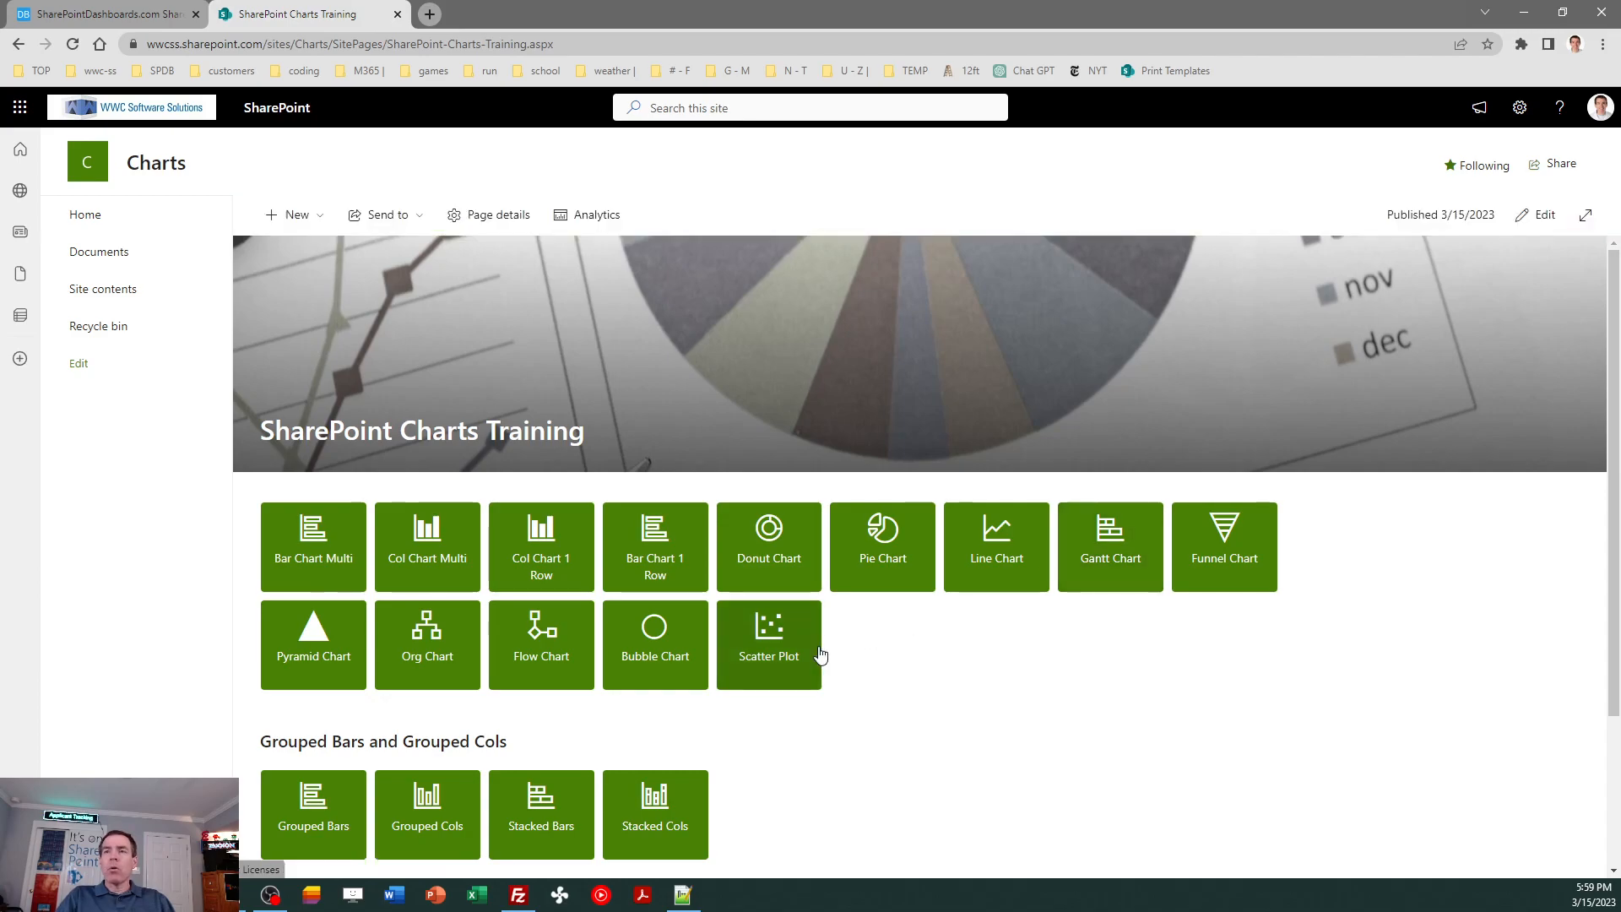
# Open the User Licenses list from the Scatter Plot quick link and save its current view as a public view named Scatter Chart.
pyautogui.click(776, 645)
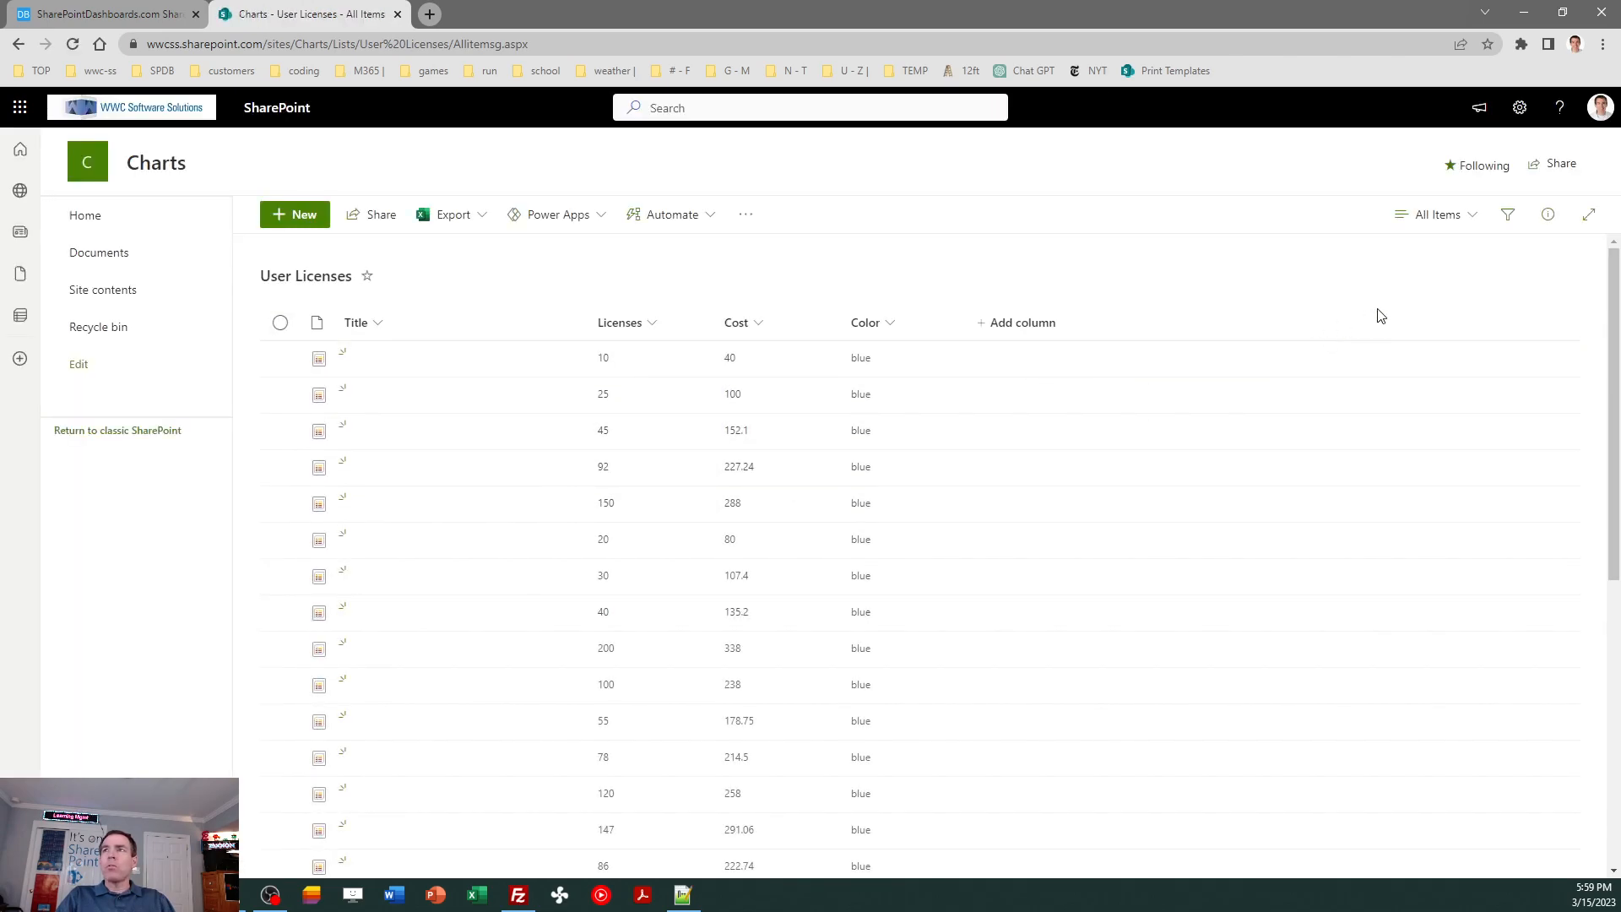
pyautogui.click(1448, 221)
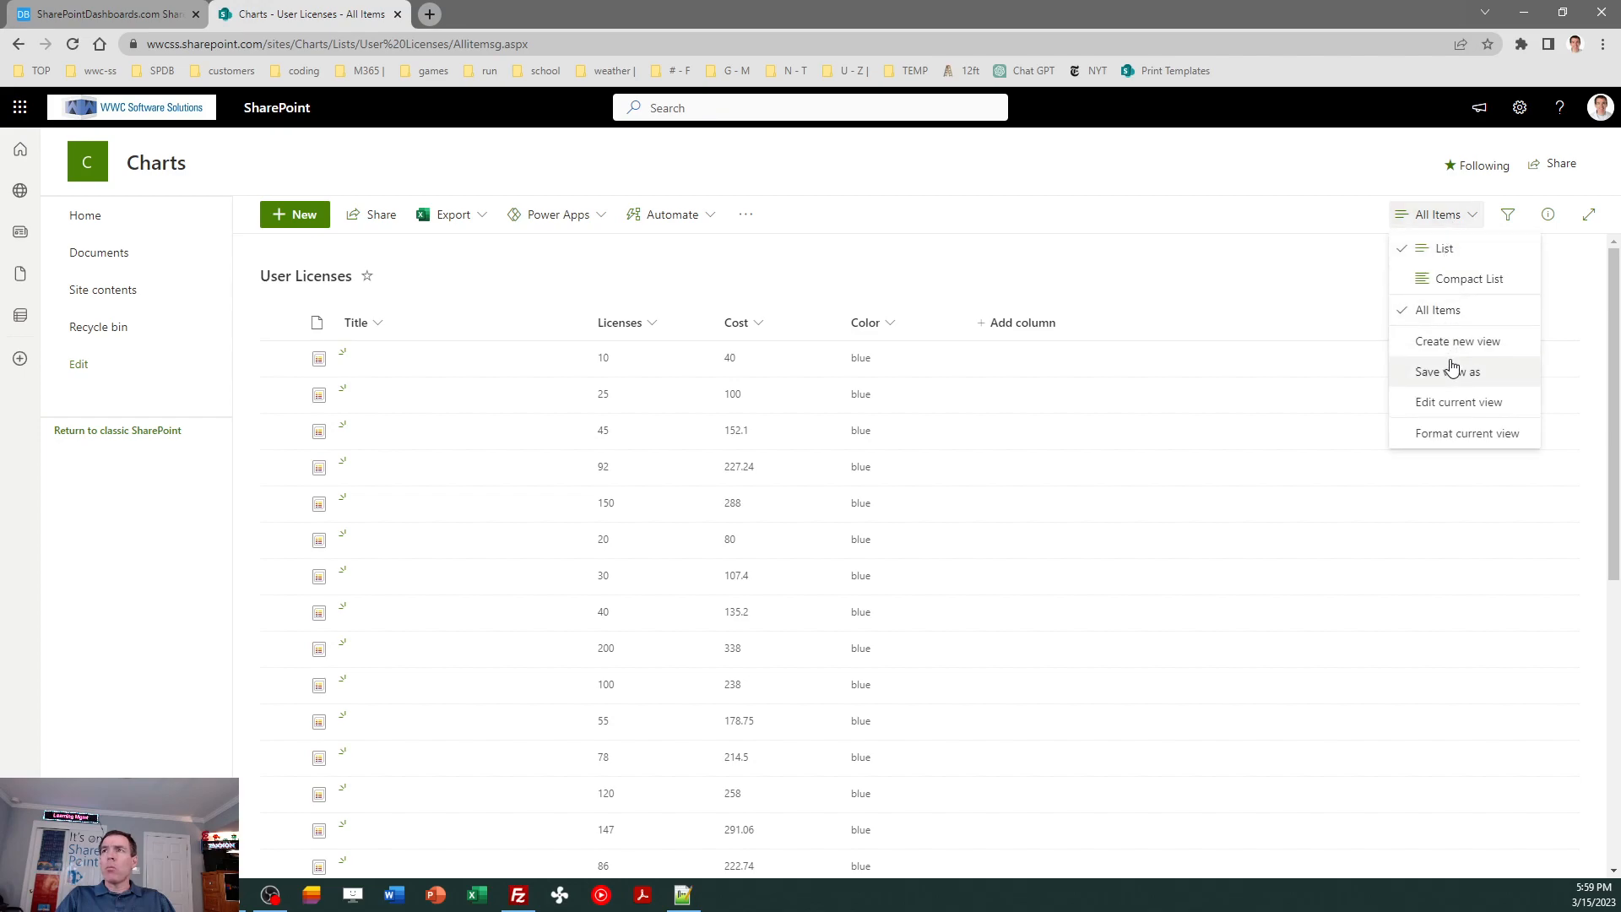
pyautogui.click(1450, 373)
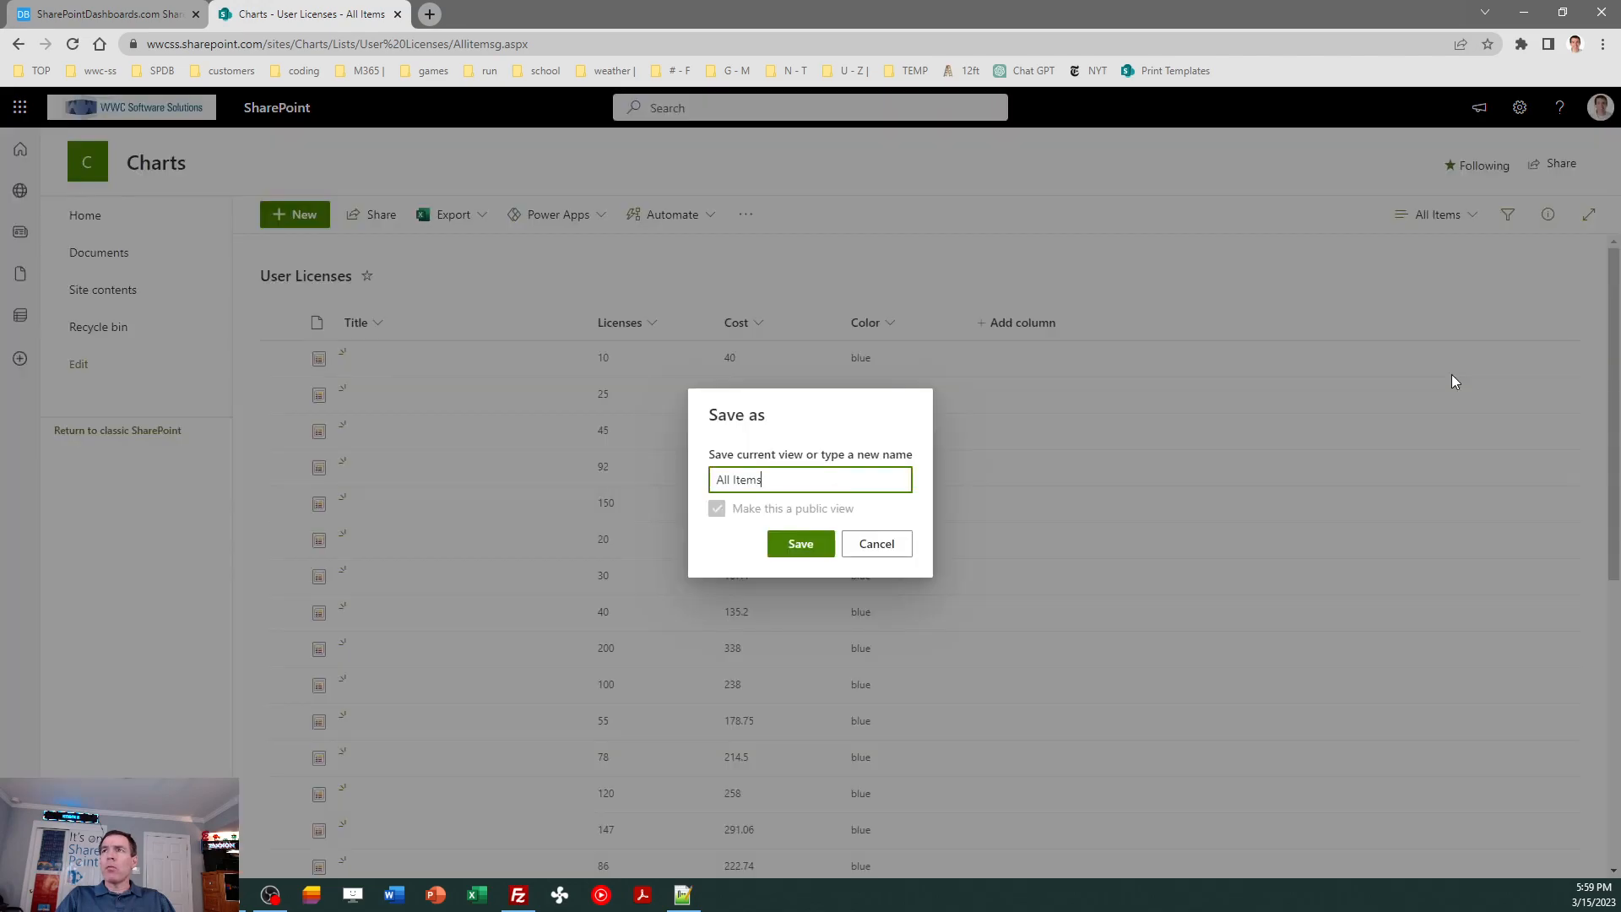
pyautogui.tripleClick(771, 488)
pyautogui.write('Scatter')
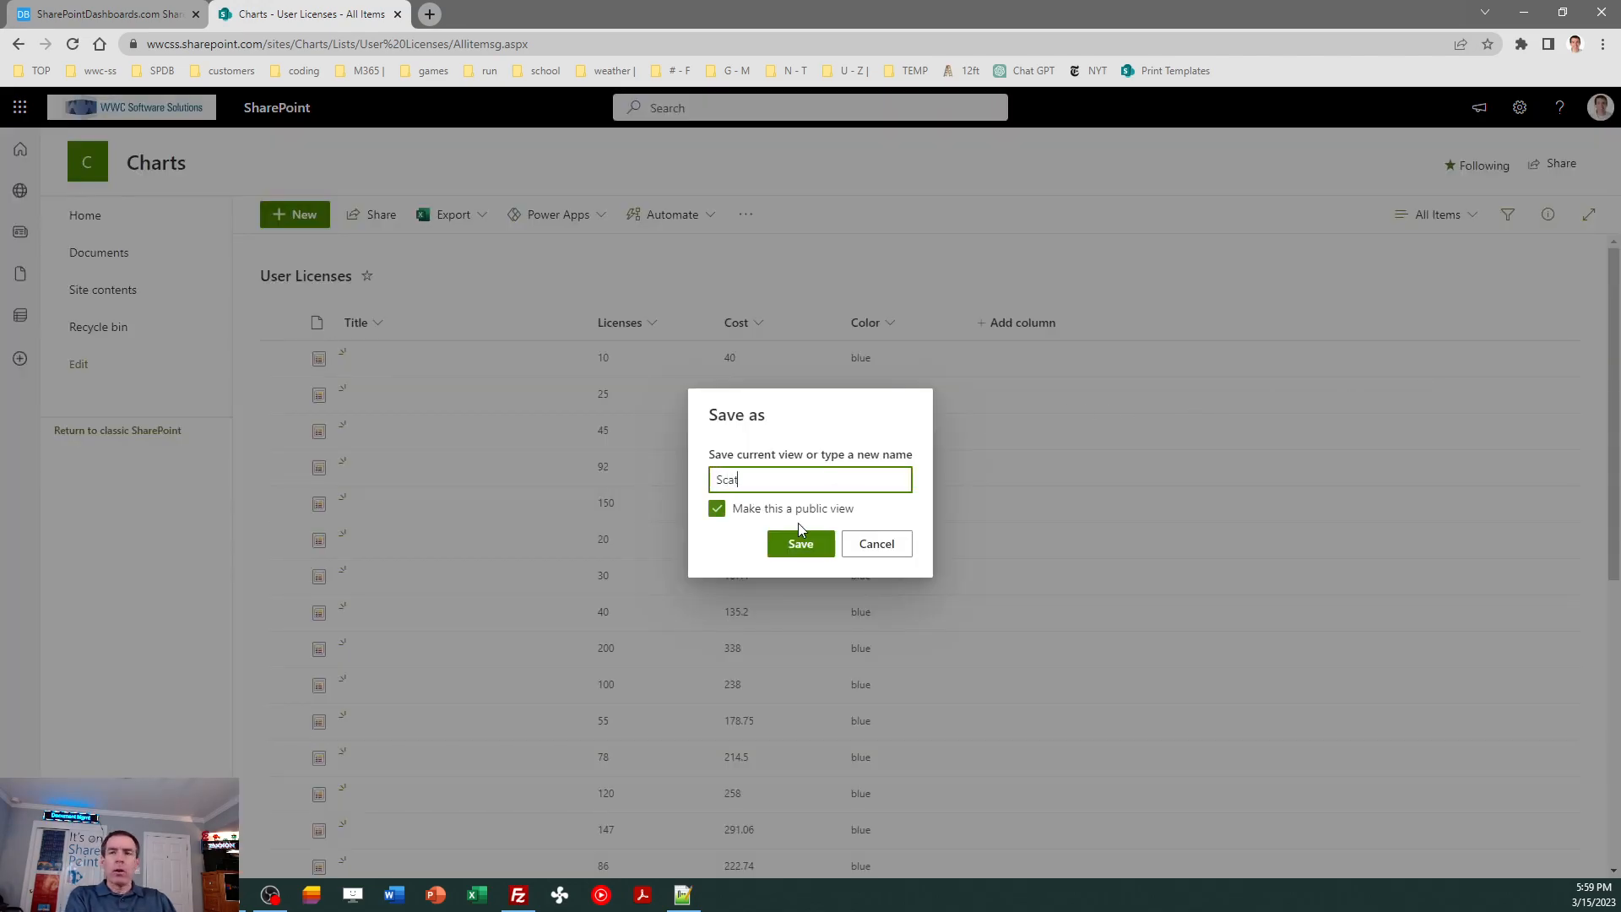
pyautogui.write(' Chart')
pyautogui.click(796, 541)
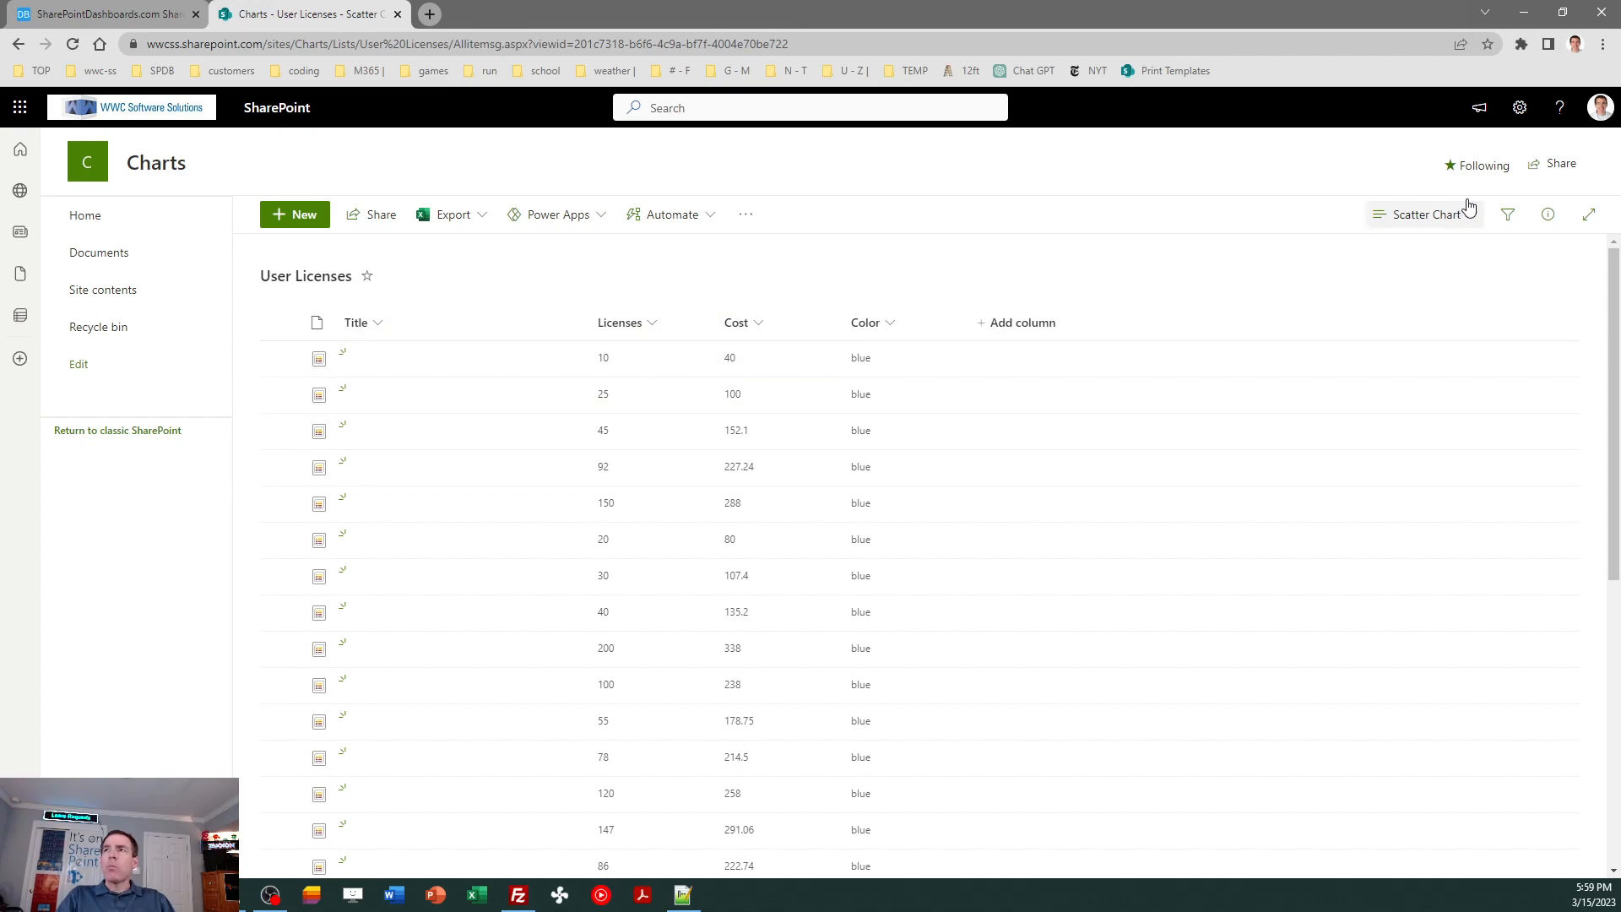
pyautogui.click(1519, 109)
pyautogui.click(1389, 283)
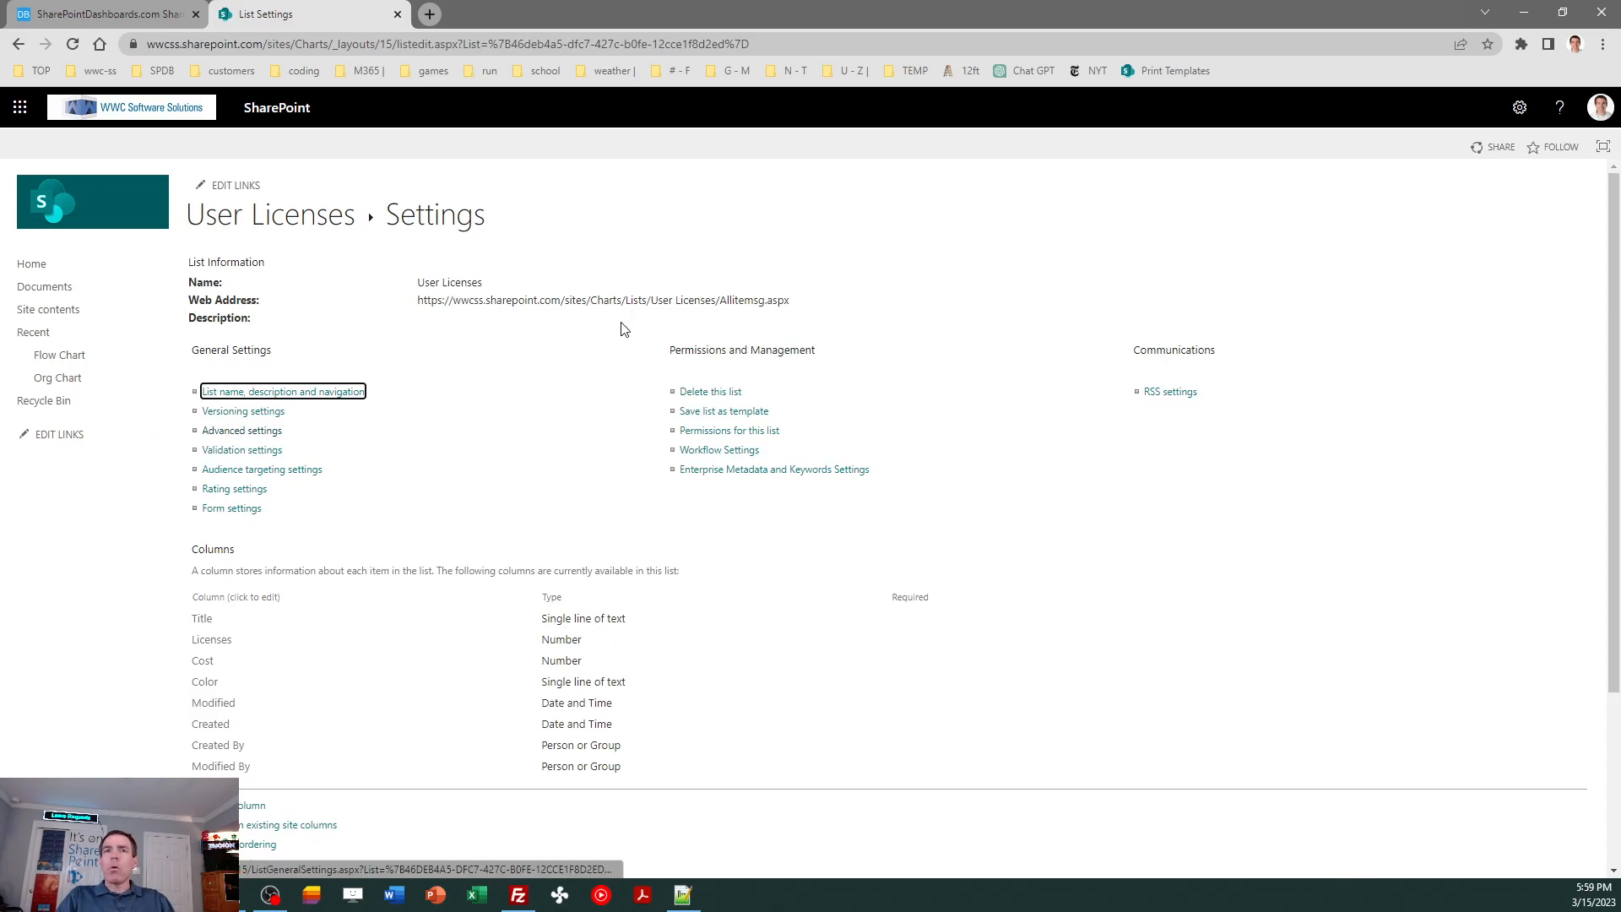
pyautogui.click(17, 44)
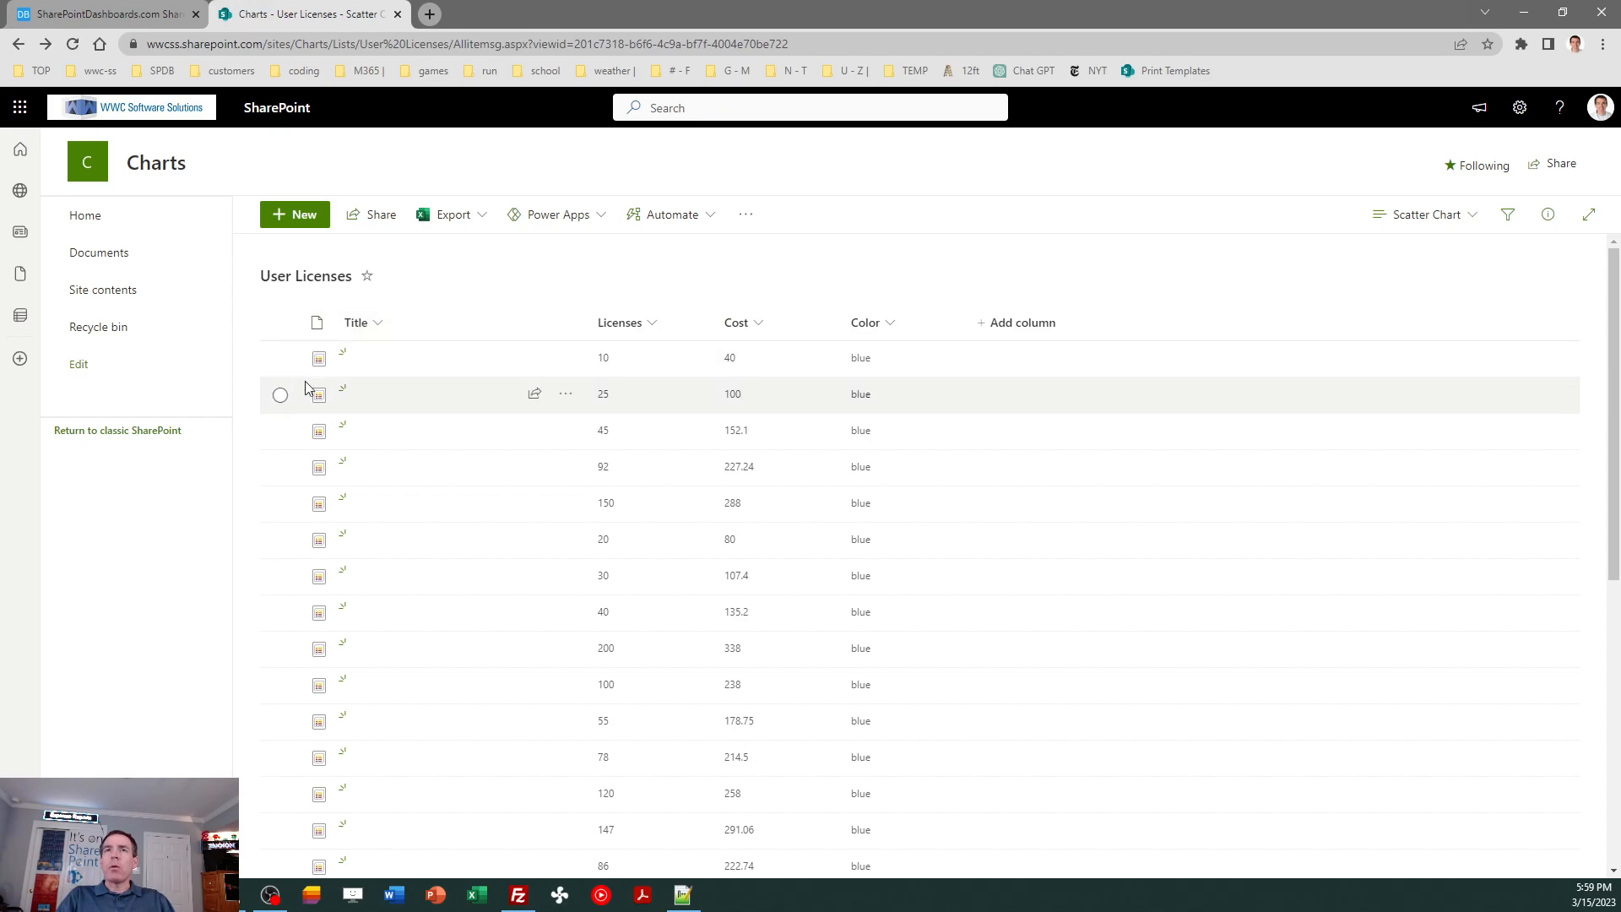
# Hide the Type and Title columns in the Scatter Chart view of the User Licenses list.
pyautogui.click(1033, 324)
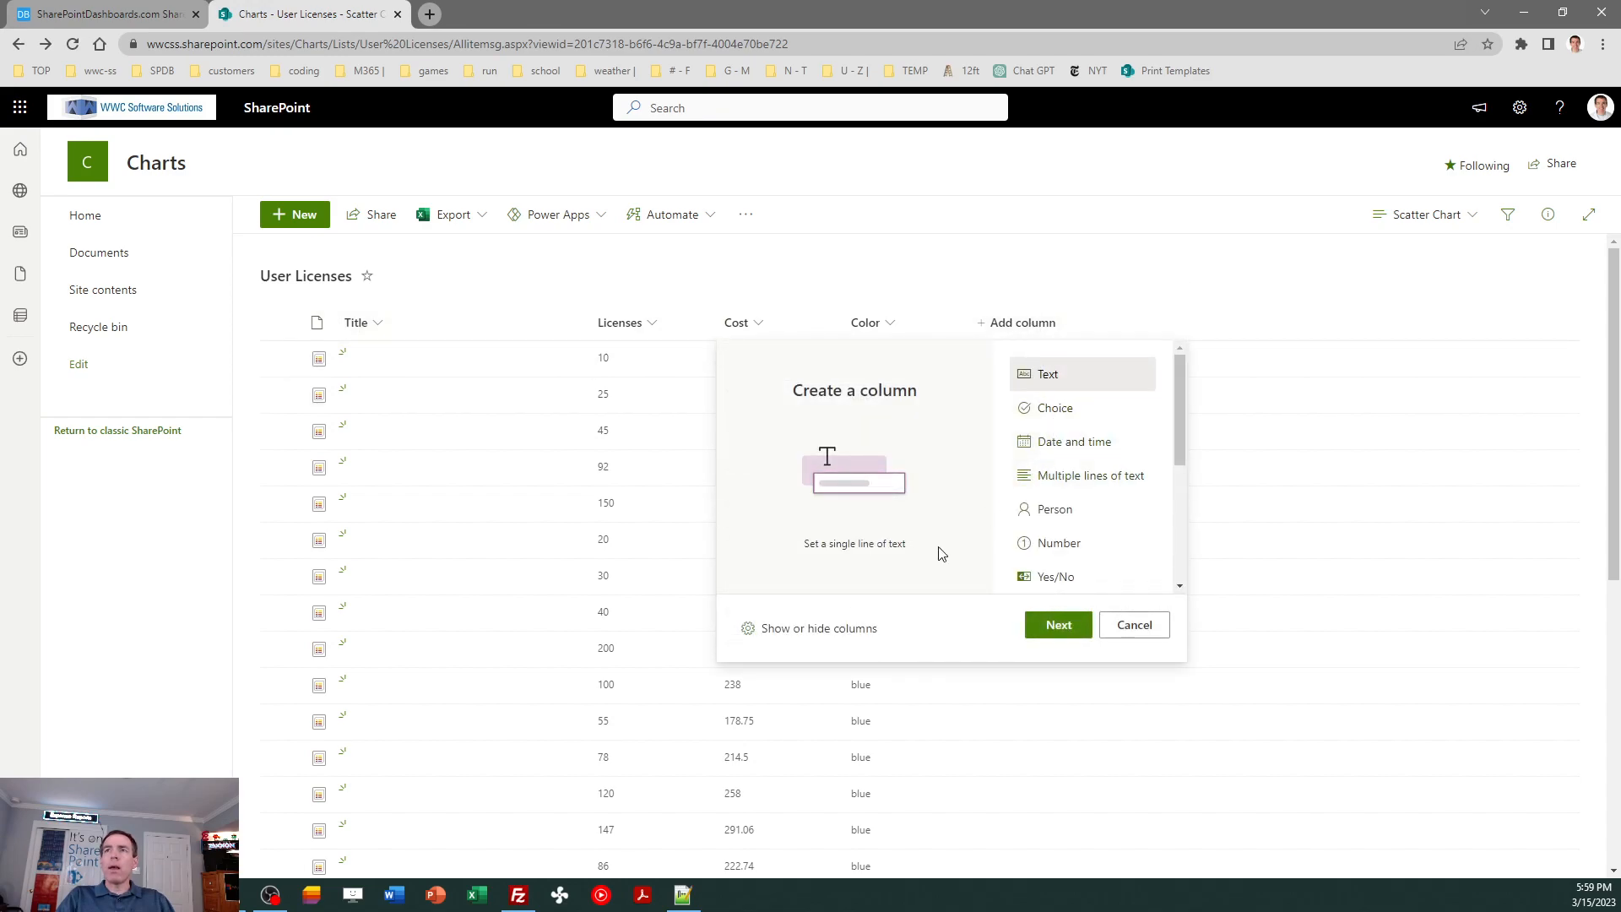
pyautogui.click(840, 632)
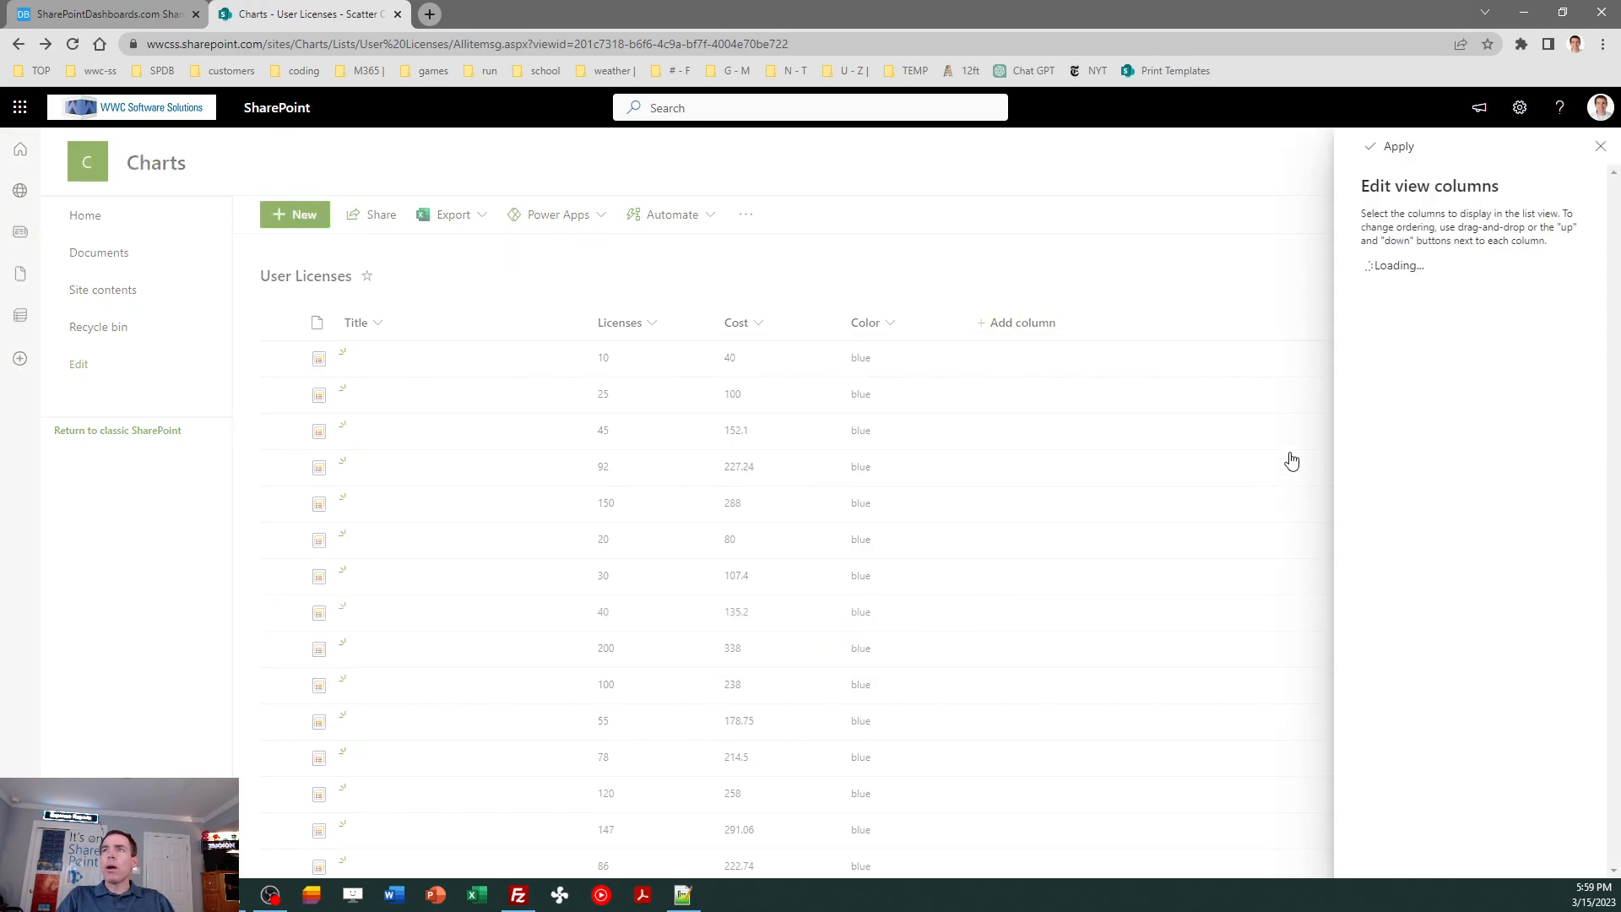
pyautogui.click(1391, 281)
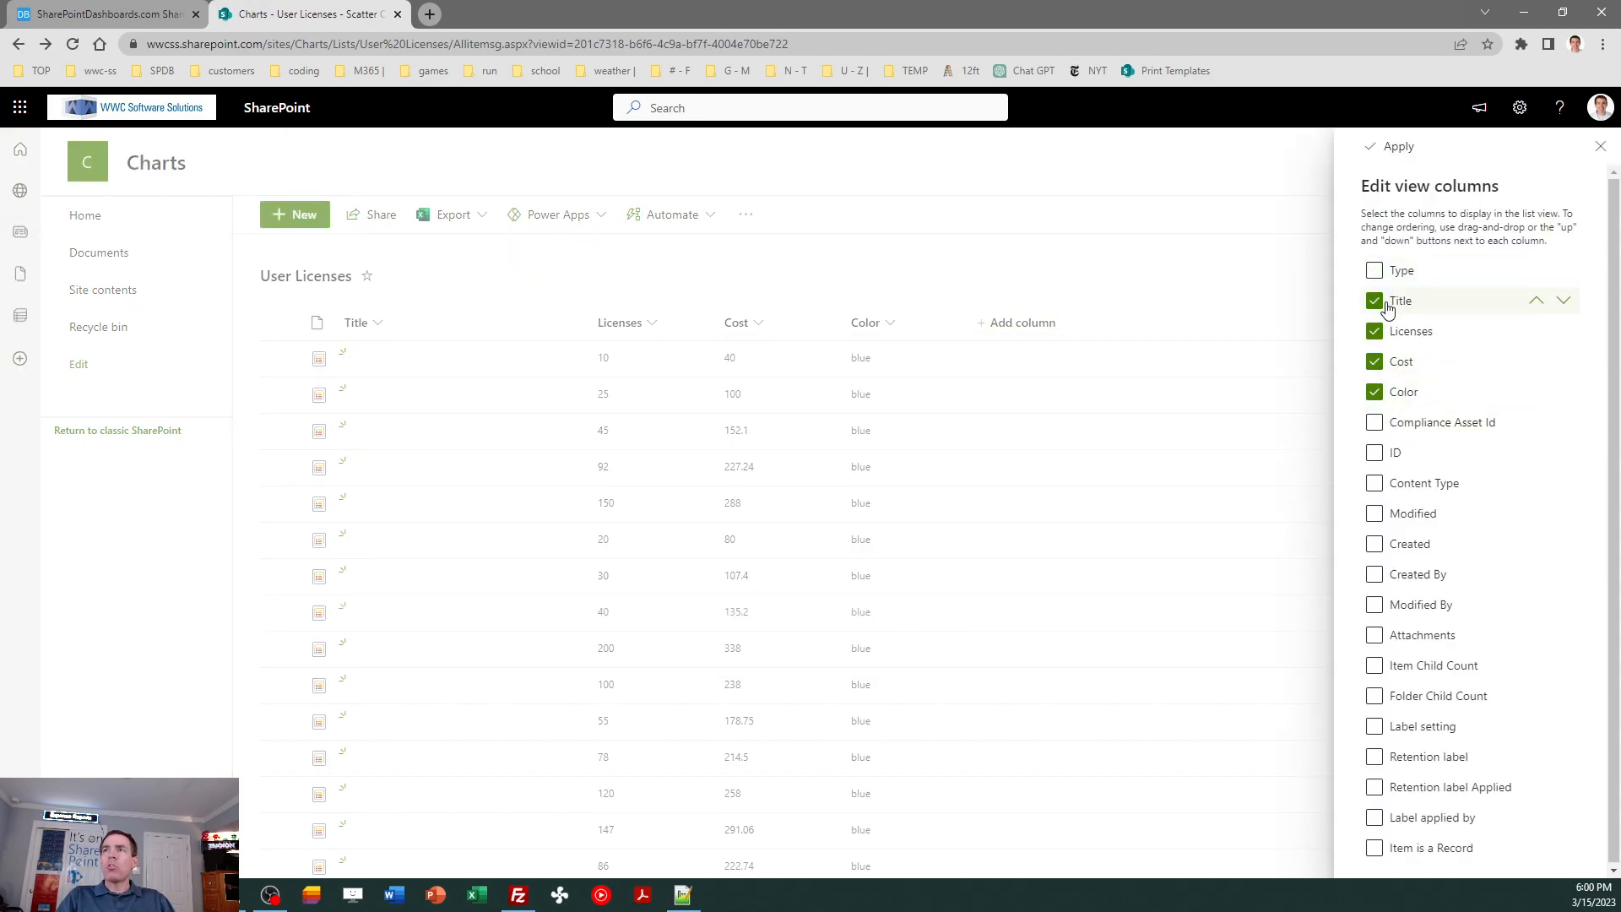
pyautogui.click(1376, 303)
pyautogui.click(1403, 148)
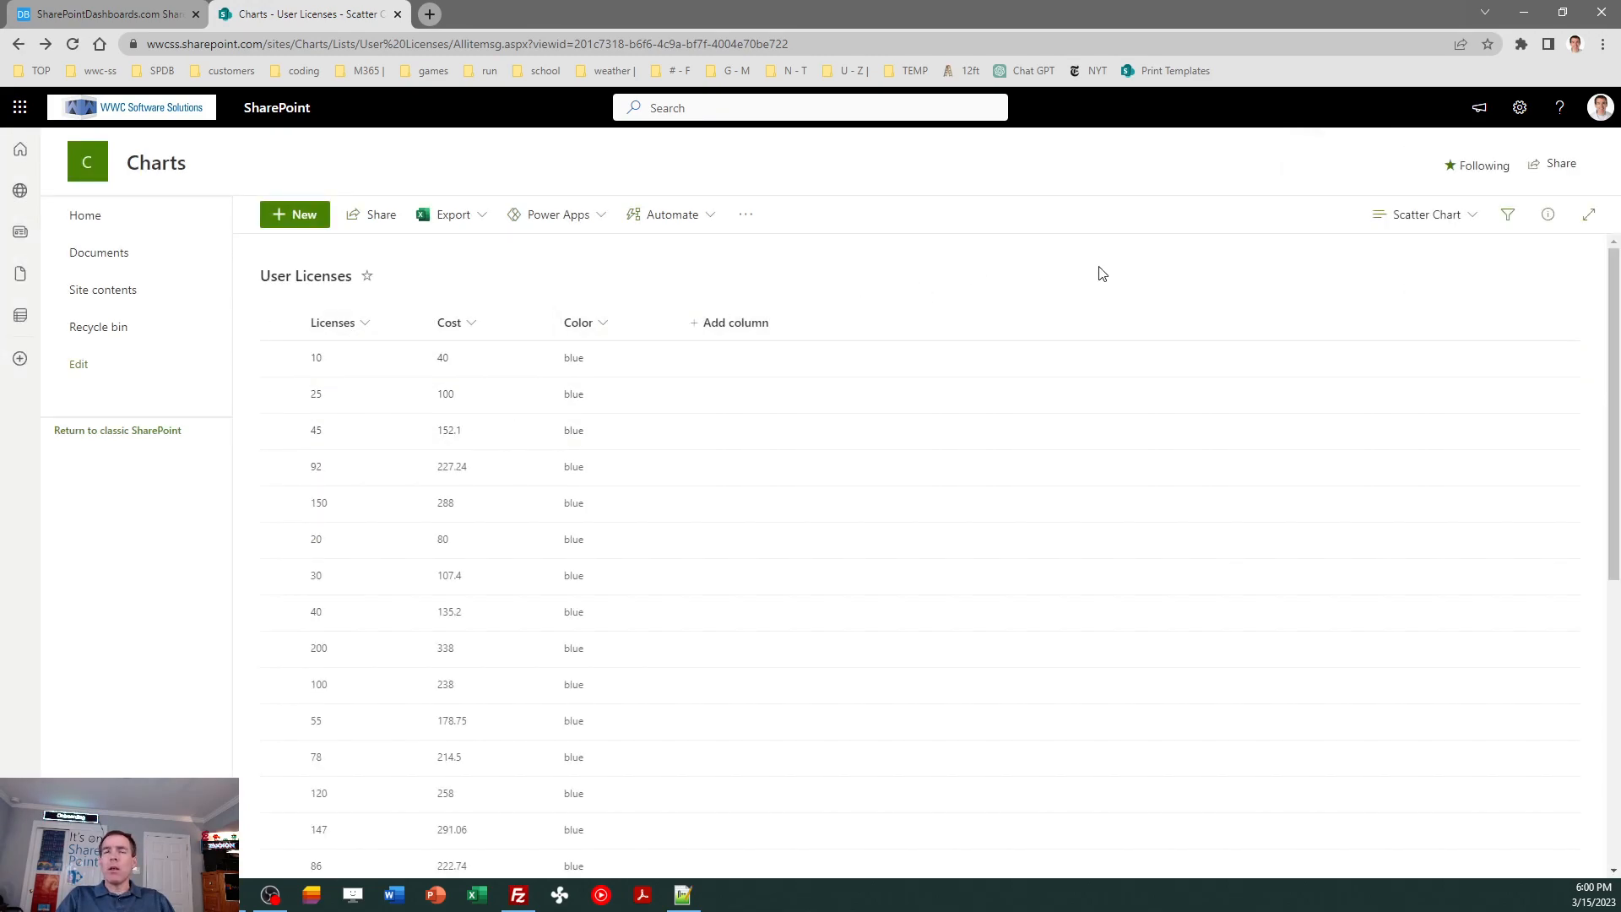
# Hide the Title and Type columns in the All Items view as well, and return to the Scatter Chart view.
pyautogui.click(1407, 225)
pyautogui.click(1420, 319)
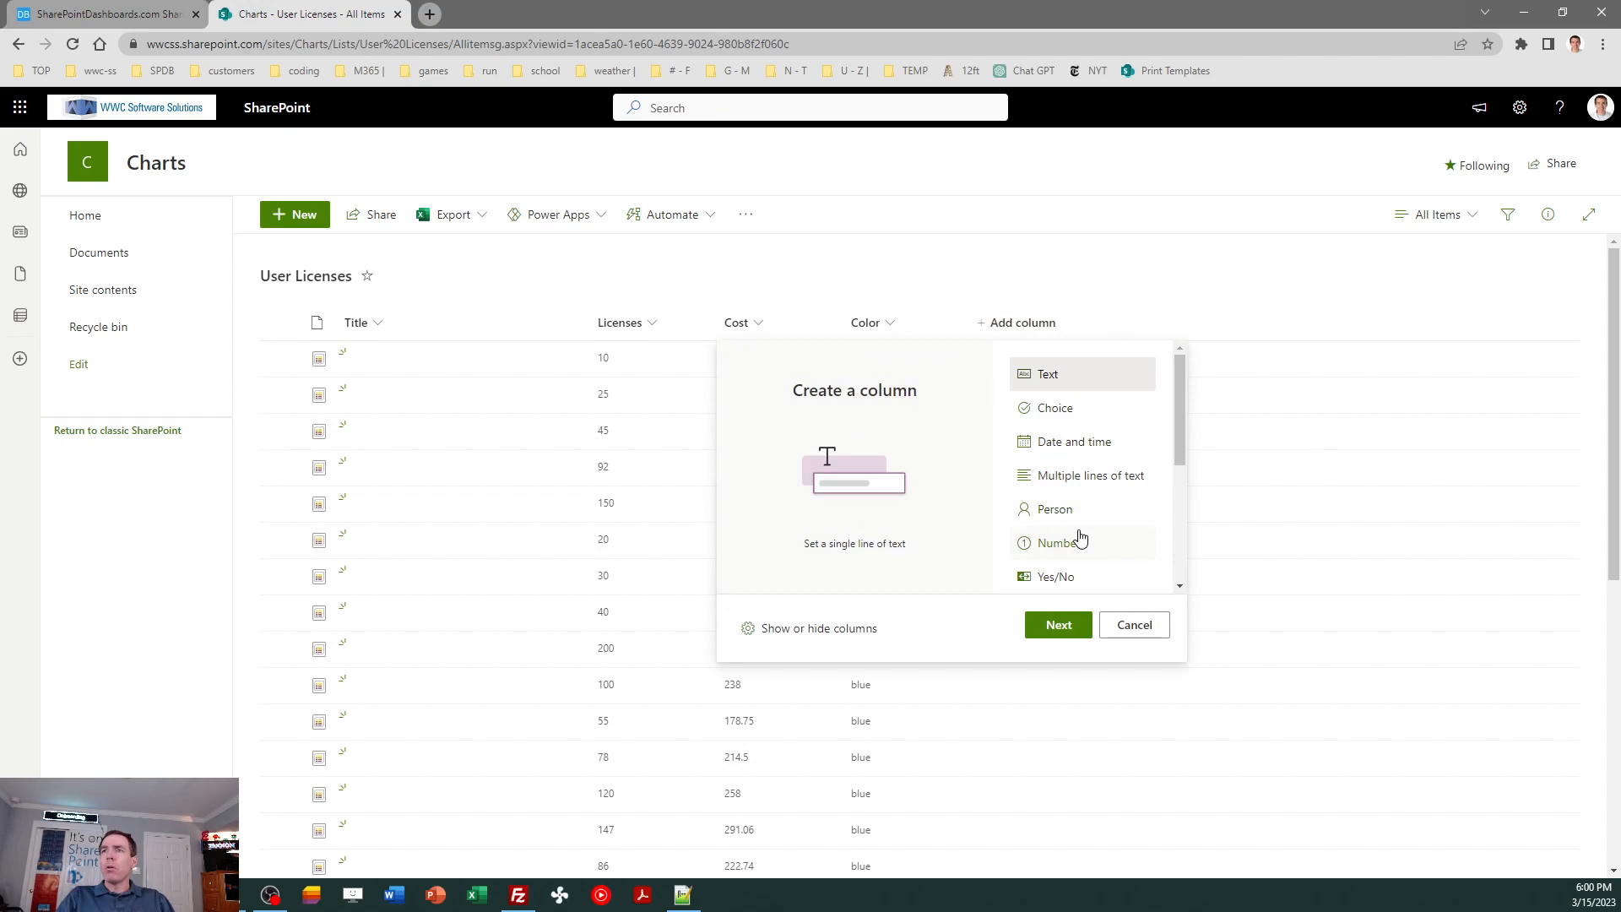
pyautogui.click(834, 629)
pyautogui.click(1373, 302)
pyautogui.click(1374, 270)
pyautogui.click(1394, 146)
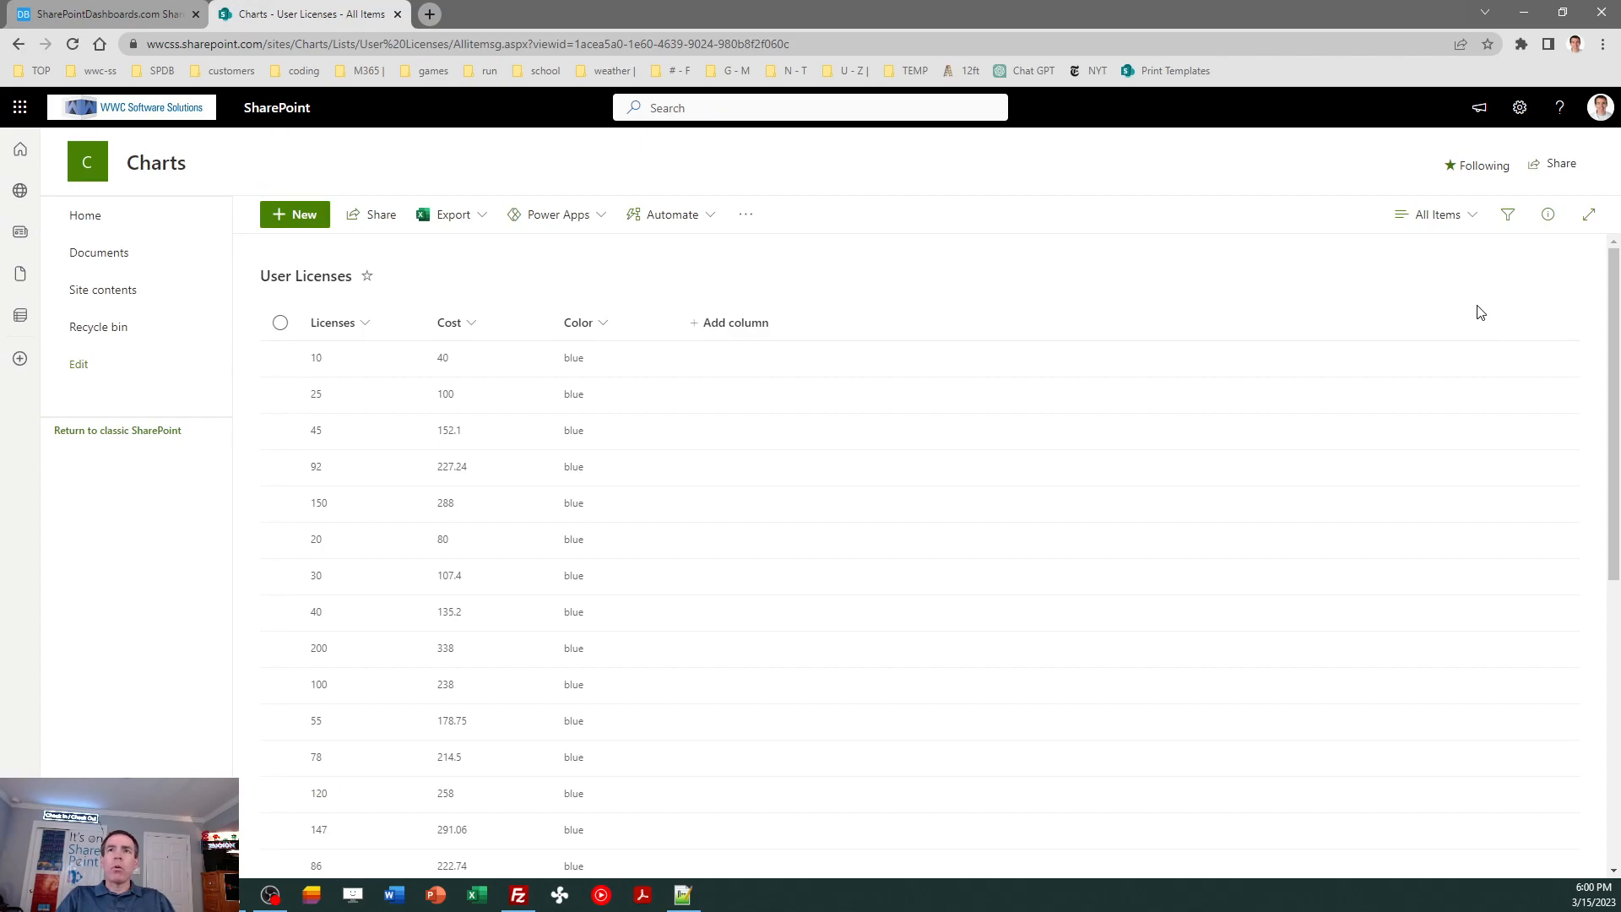
pyautogui.click(1439, 214)
pyautogui.click(1465, 339)
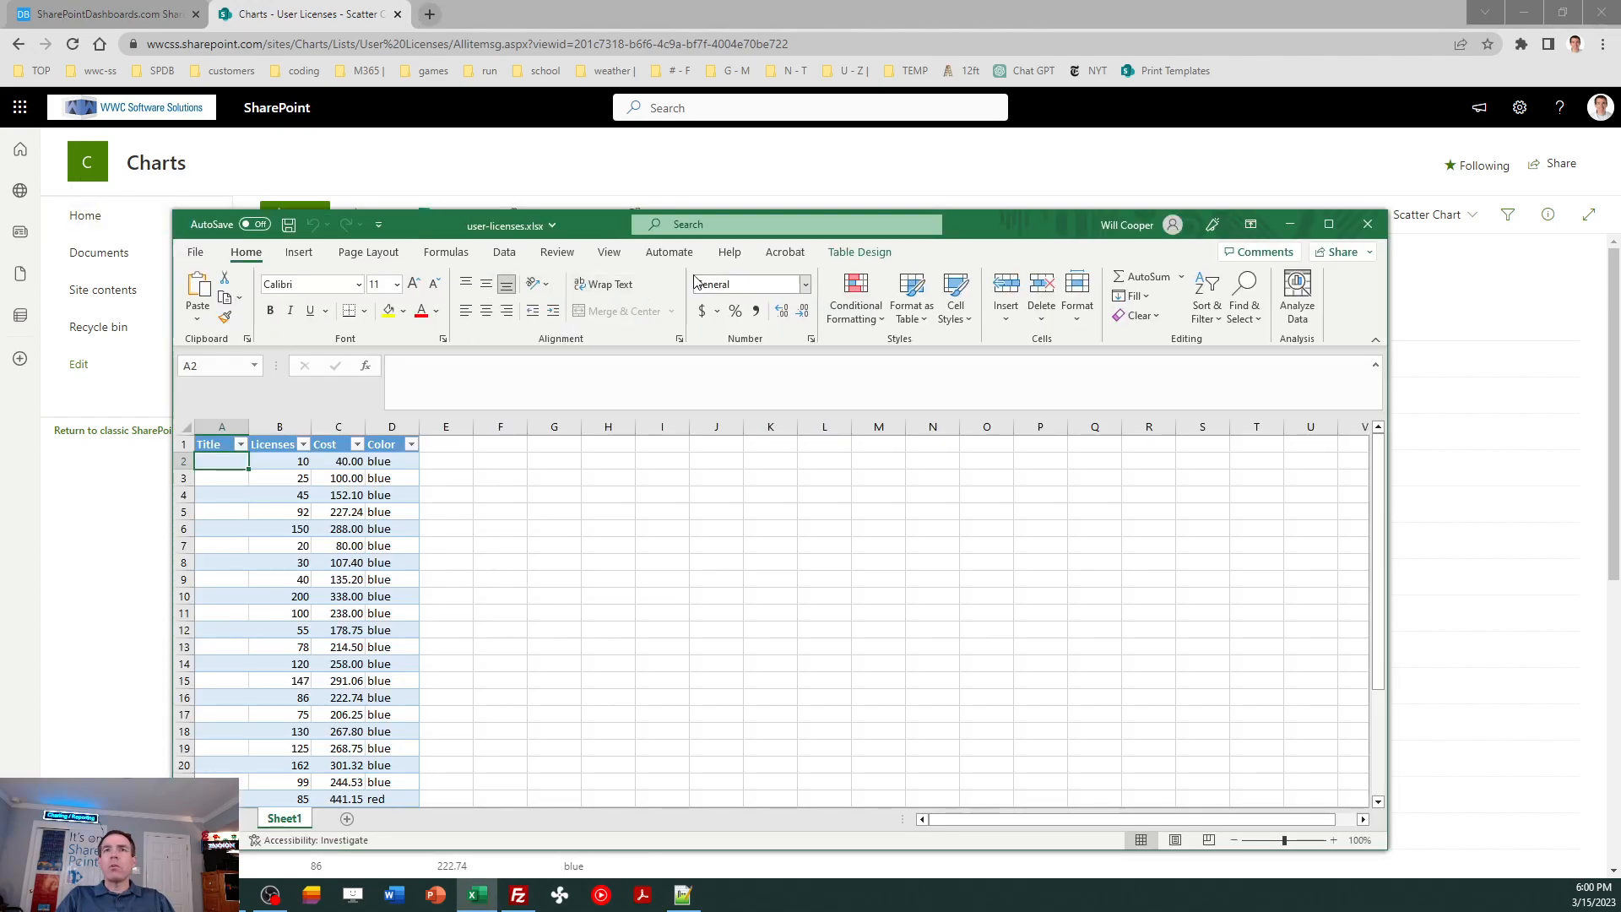
# Move the user-licenses workbook aside, open the scatter plot template from the SharePoint charts training page and stop its preview.
pyautogui.moveTo(1010, 216); pyautogui.dragTo(0, 173)
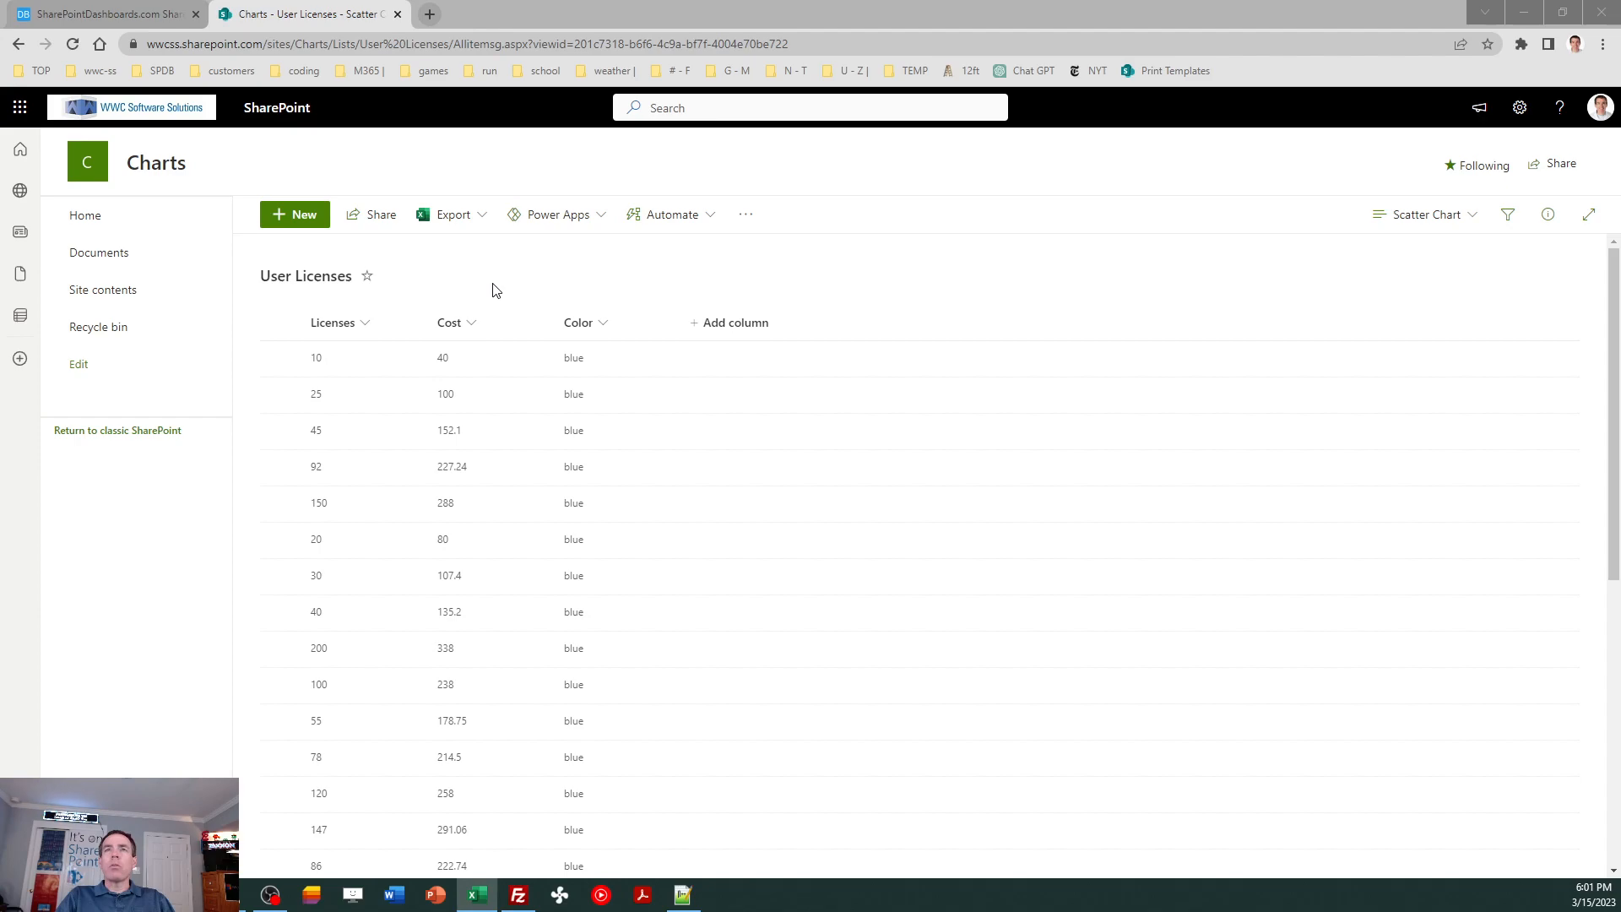
pyautogui.click(110, 10)
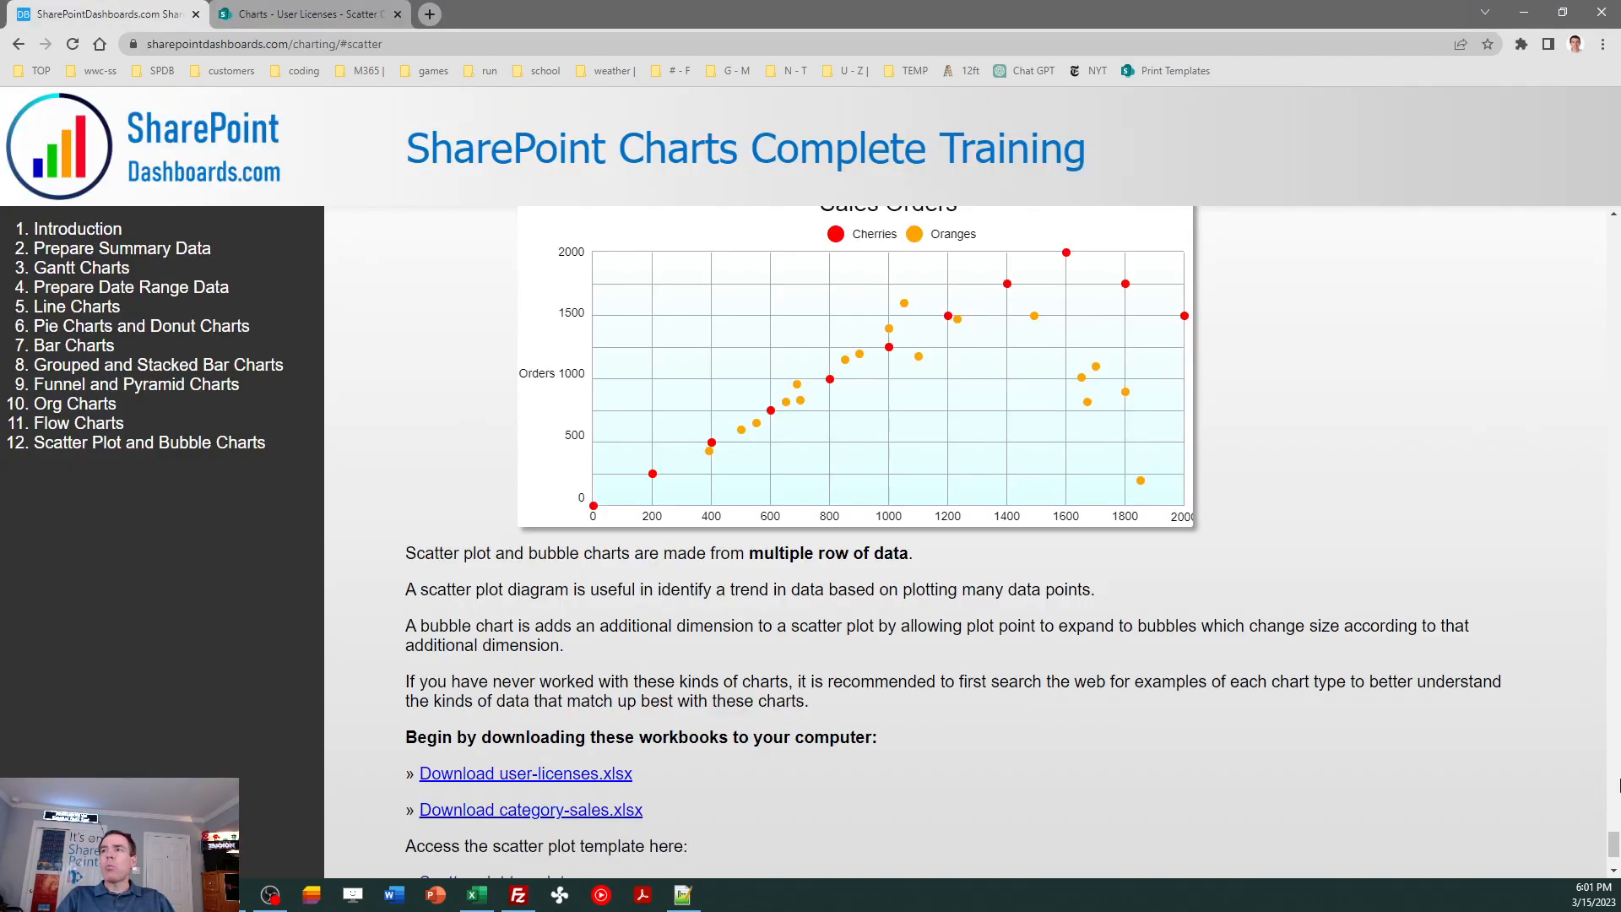
pyautogui.click(1610, 872)
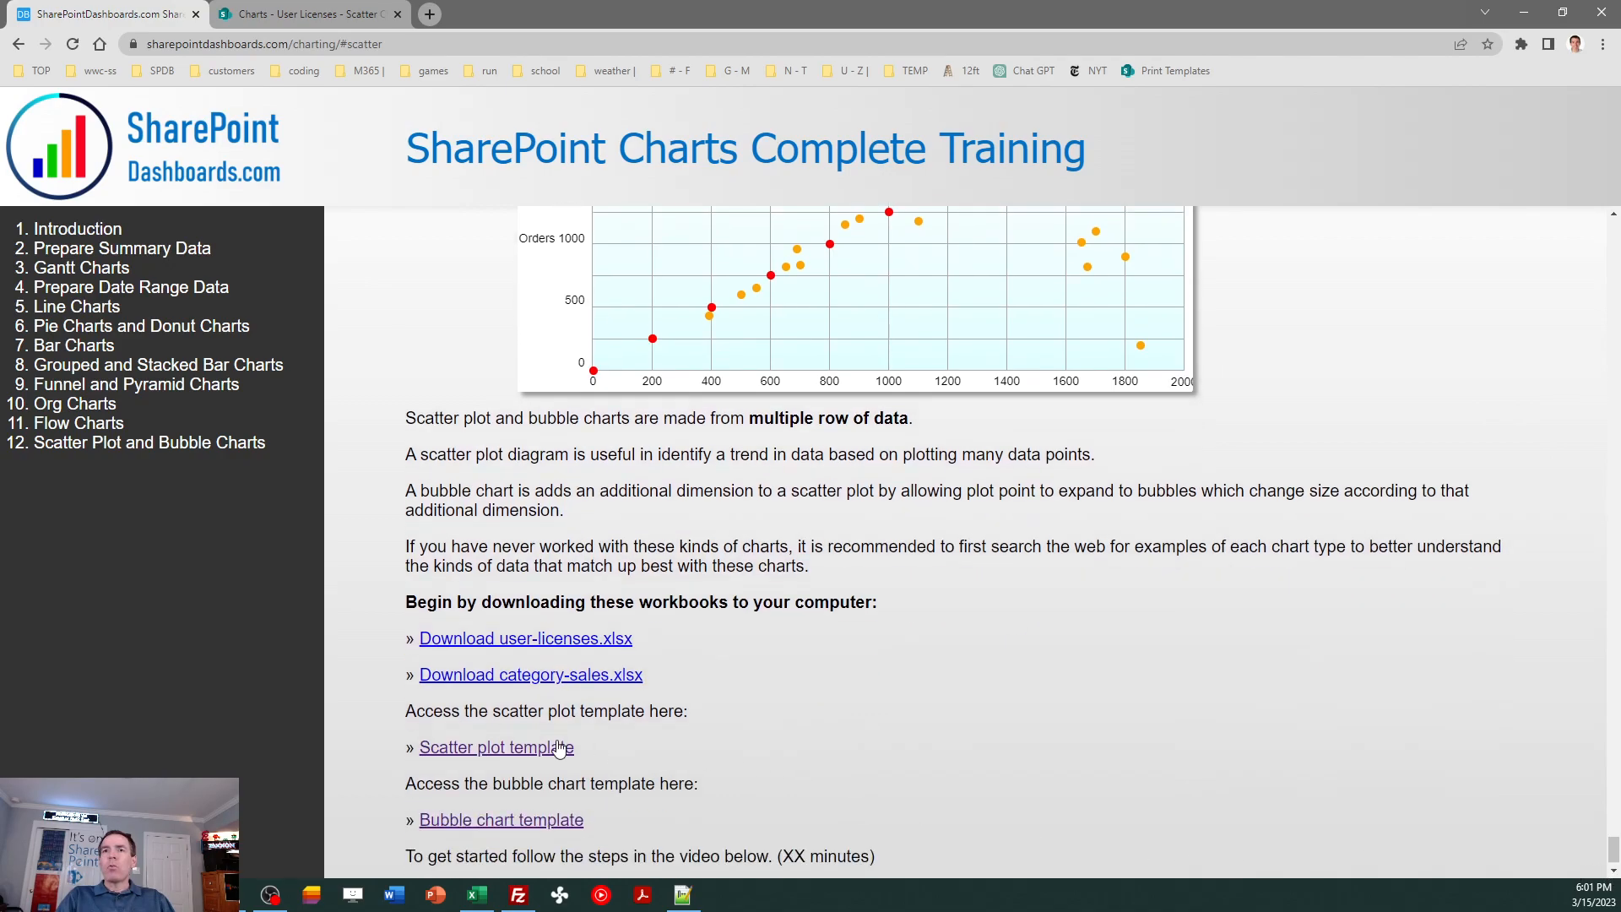
pyautogui.click(518, 748)
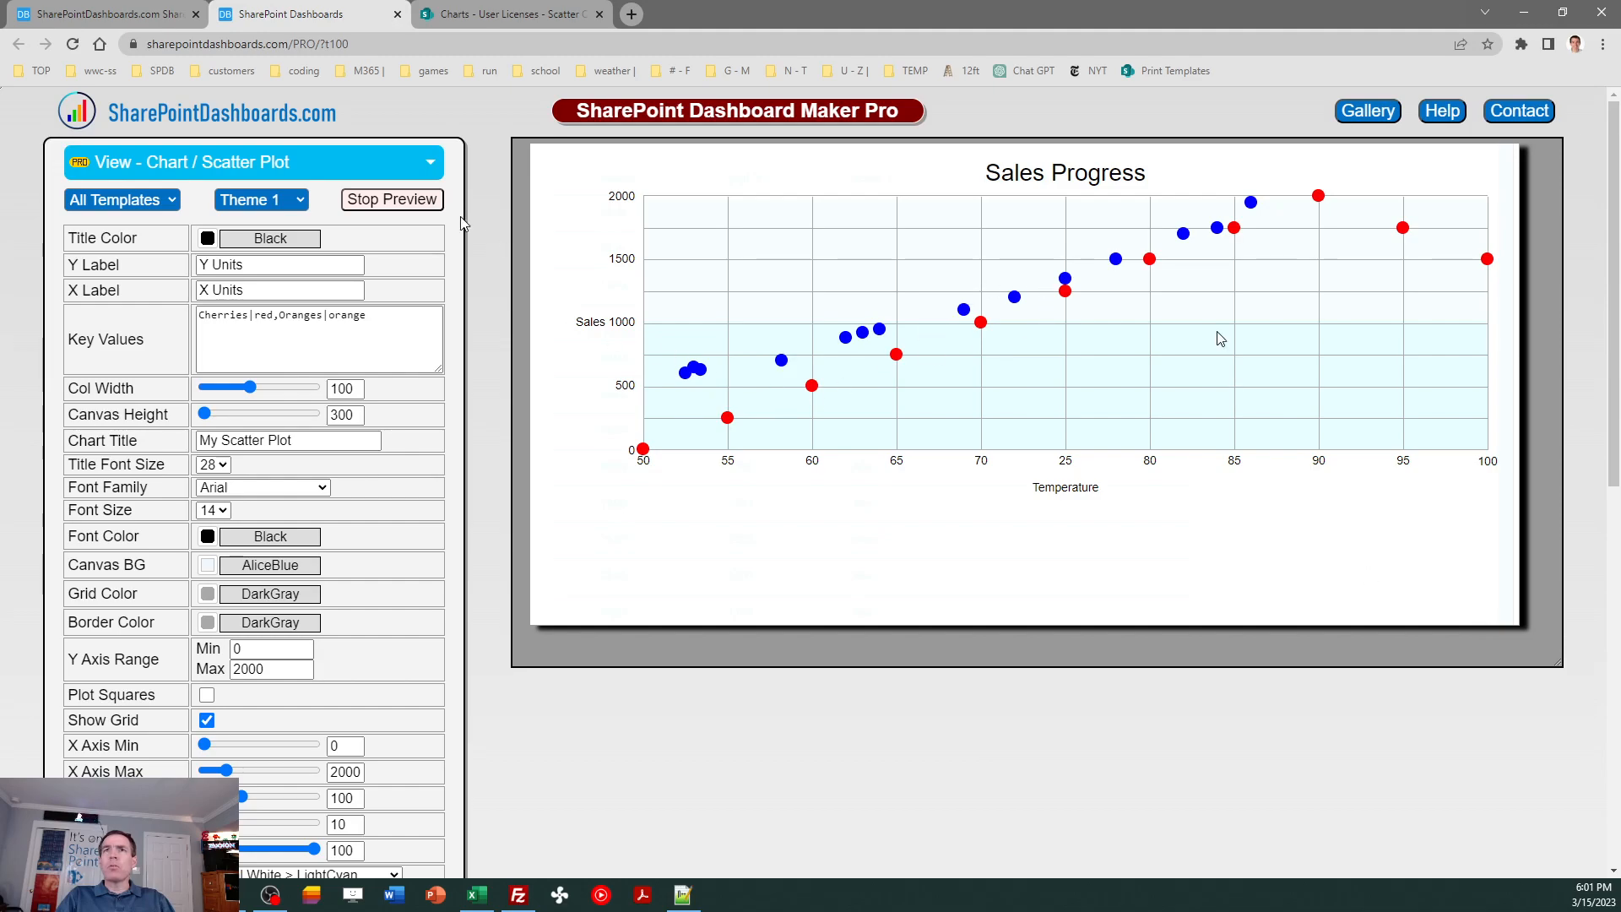
pyautogui.click(411, 211)
pyautogui.click(411, 211)
pyautogui.click(412, 211)
pyautogui.click(411, 211)
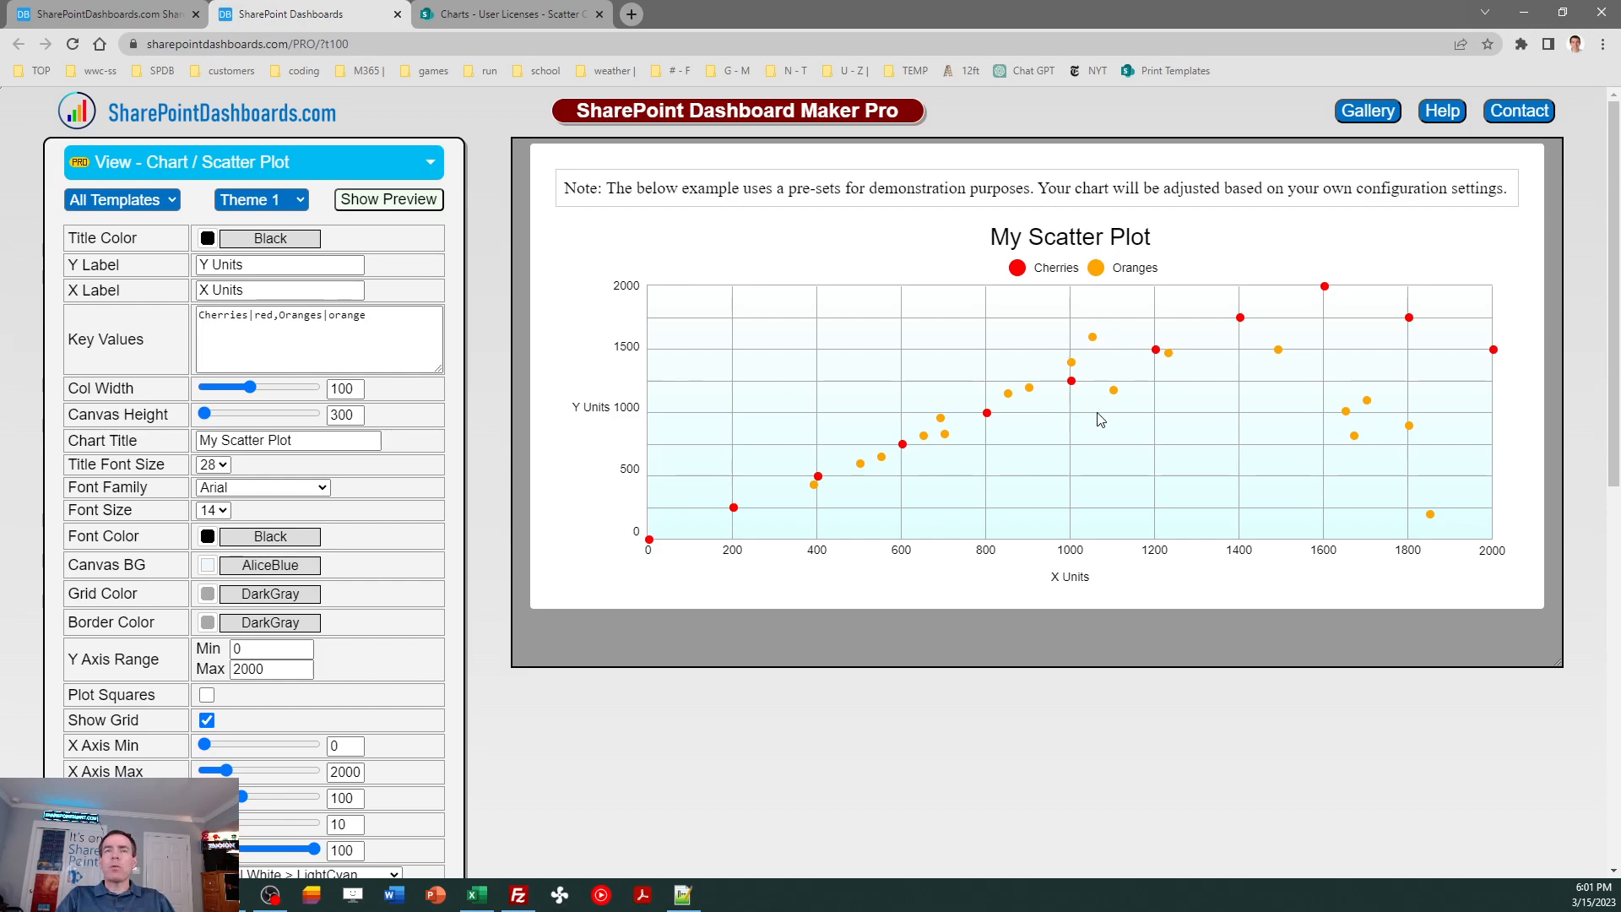
# Set the template's SharePoint field names to Licenses for X, Cost for Y and Color for the color field.
pyautogui.scroll(-5, 1617, 264)
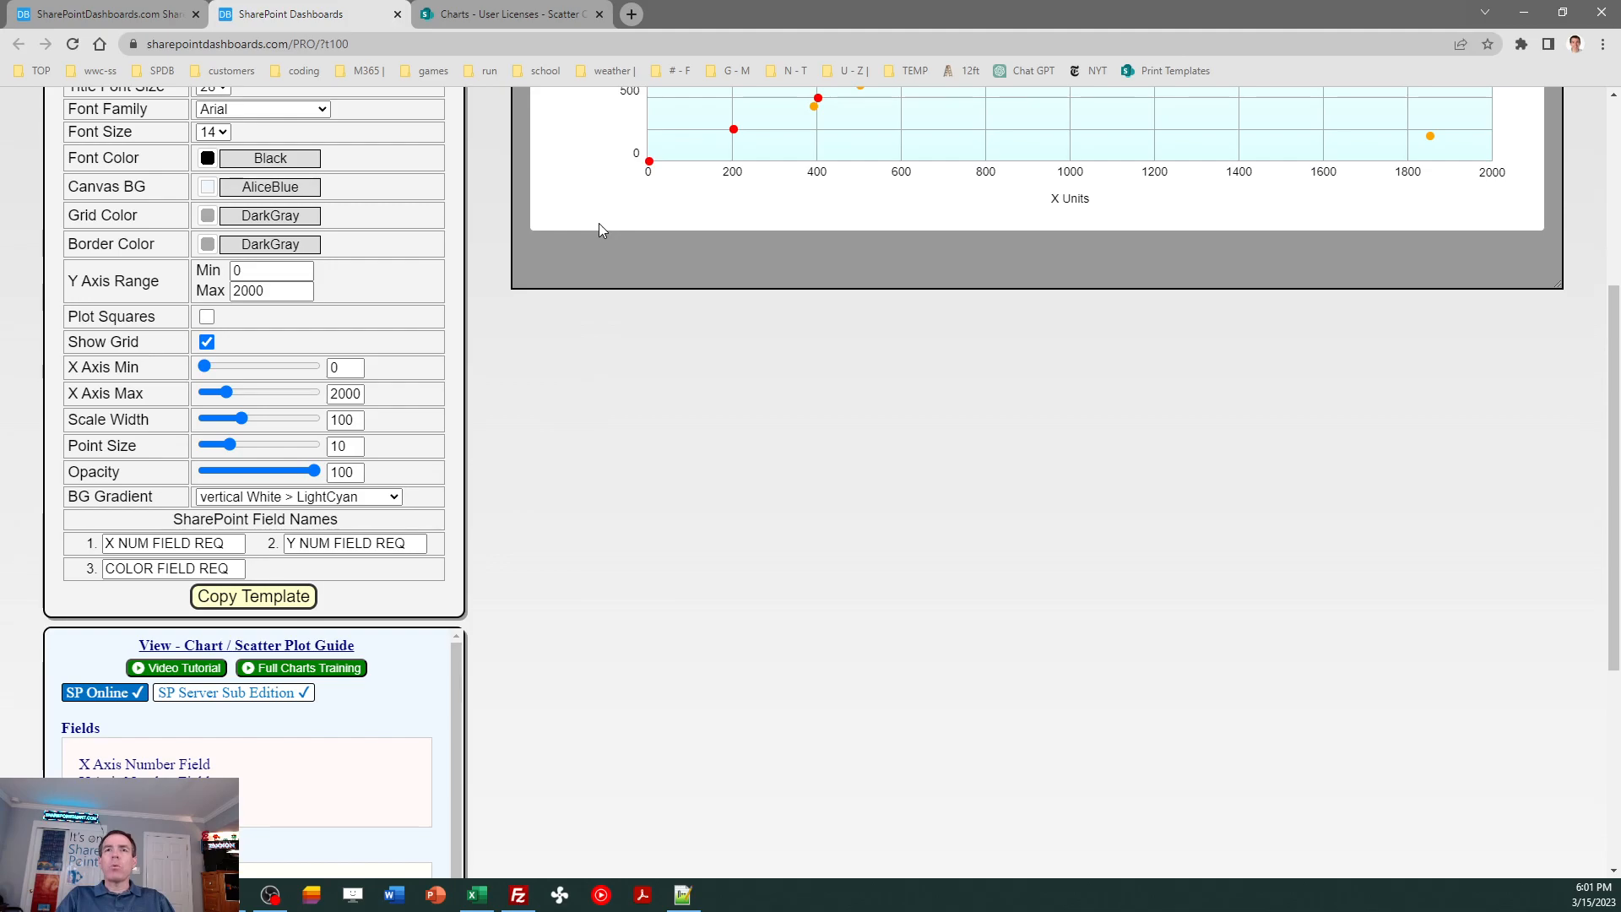
pyautogui.click(524, 8)
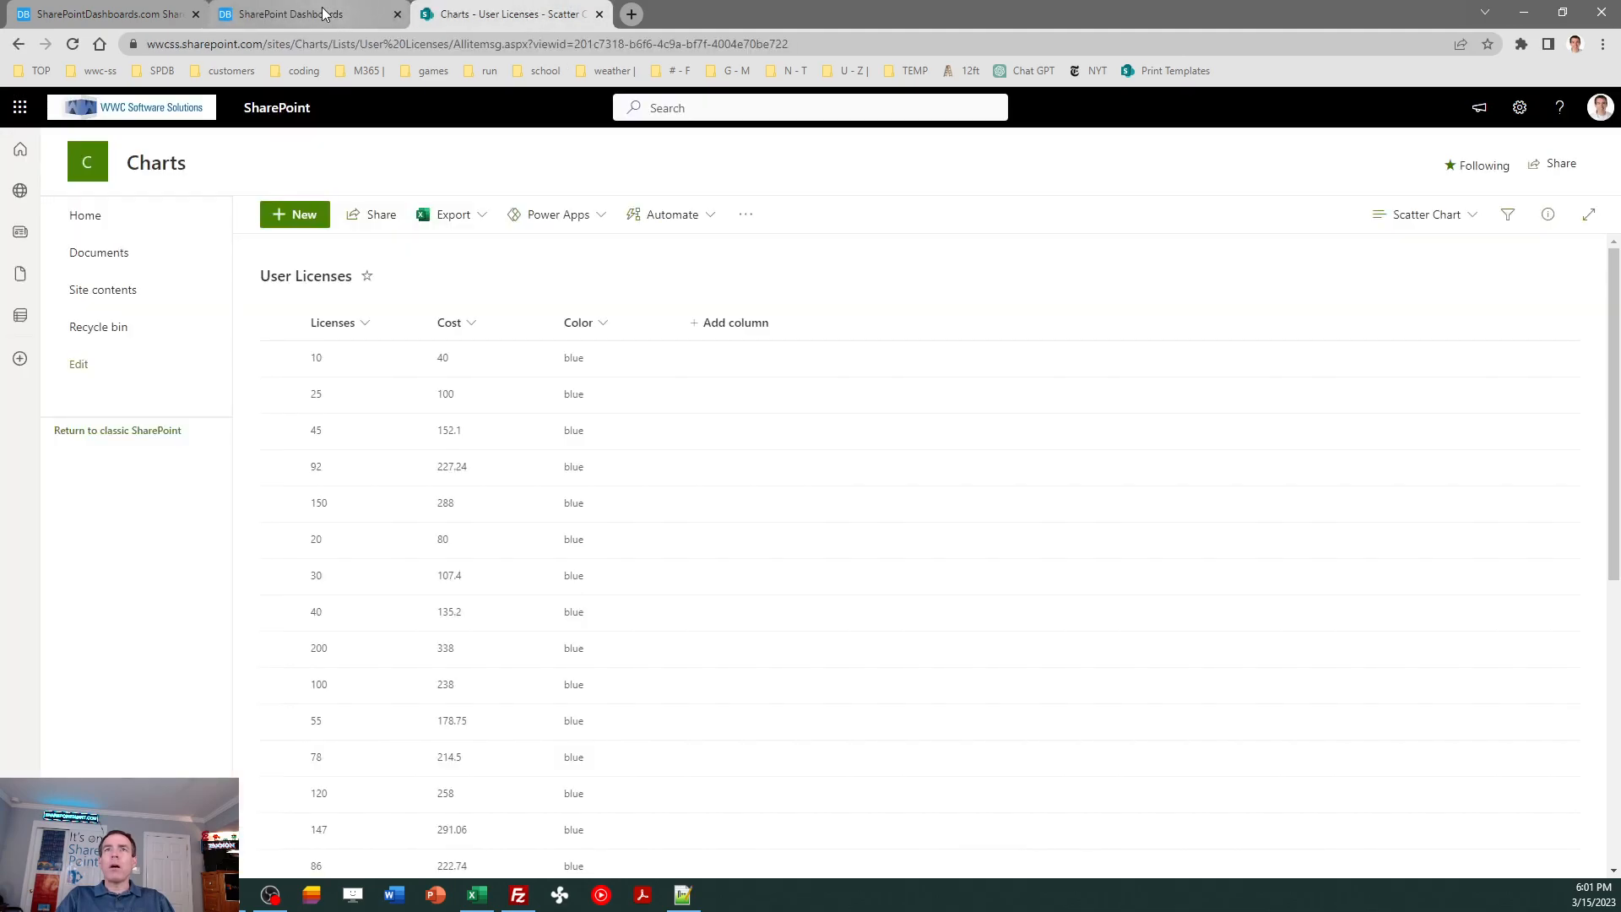
pyautogui.moveTo(323, 14)
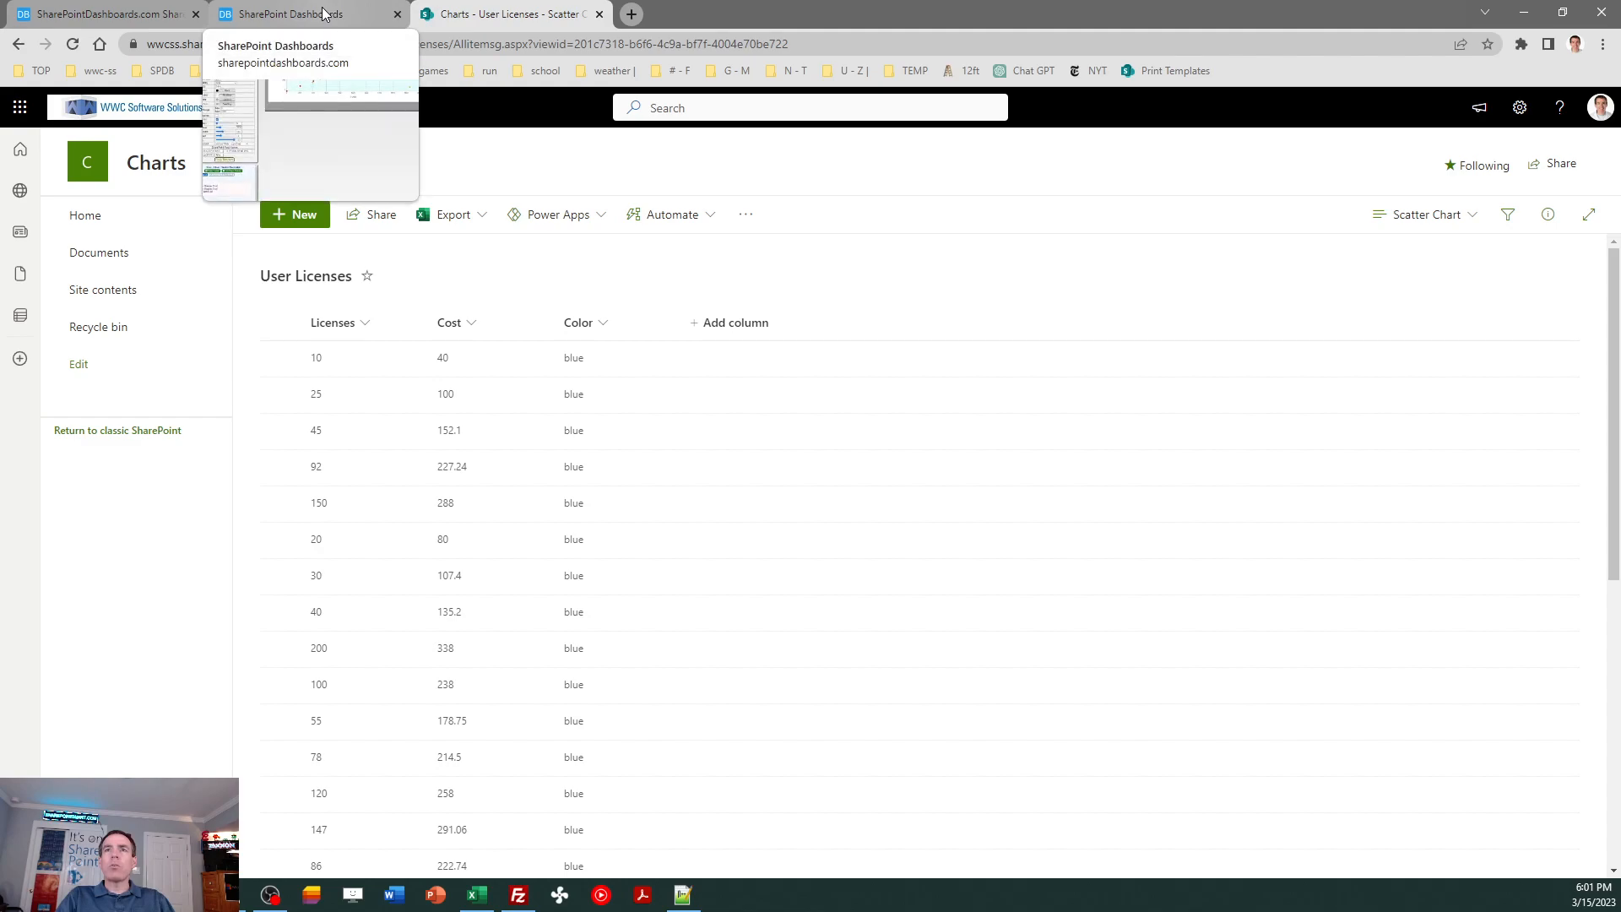
pyautogui.click(323, 13)
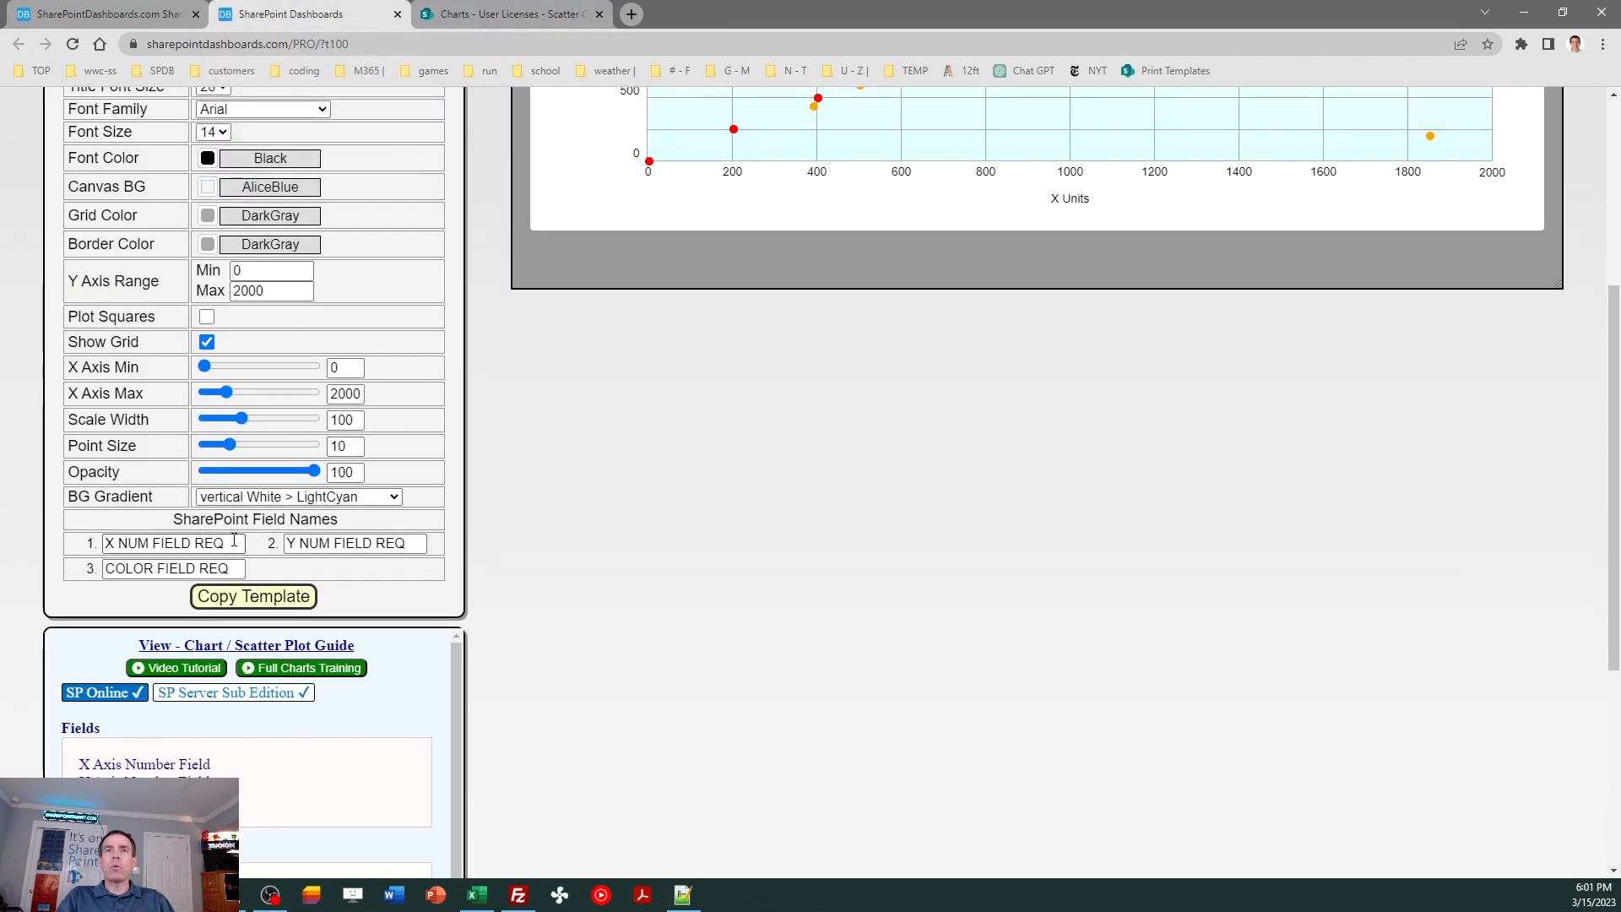
pyautogui.write('Licenses')
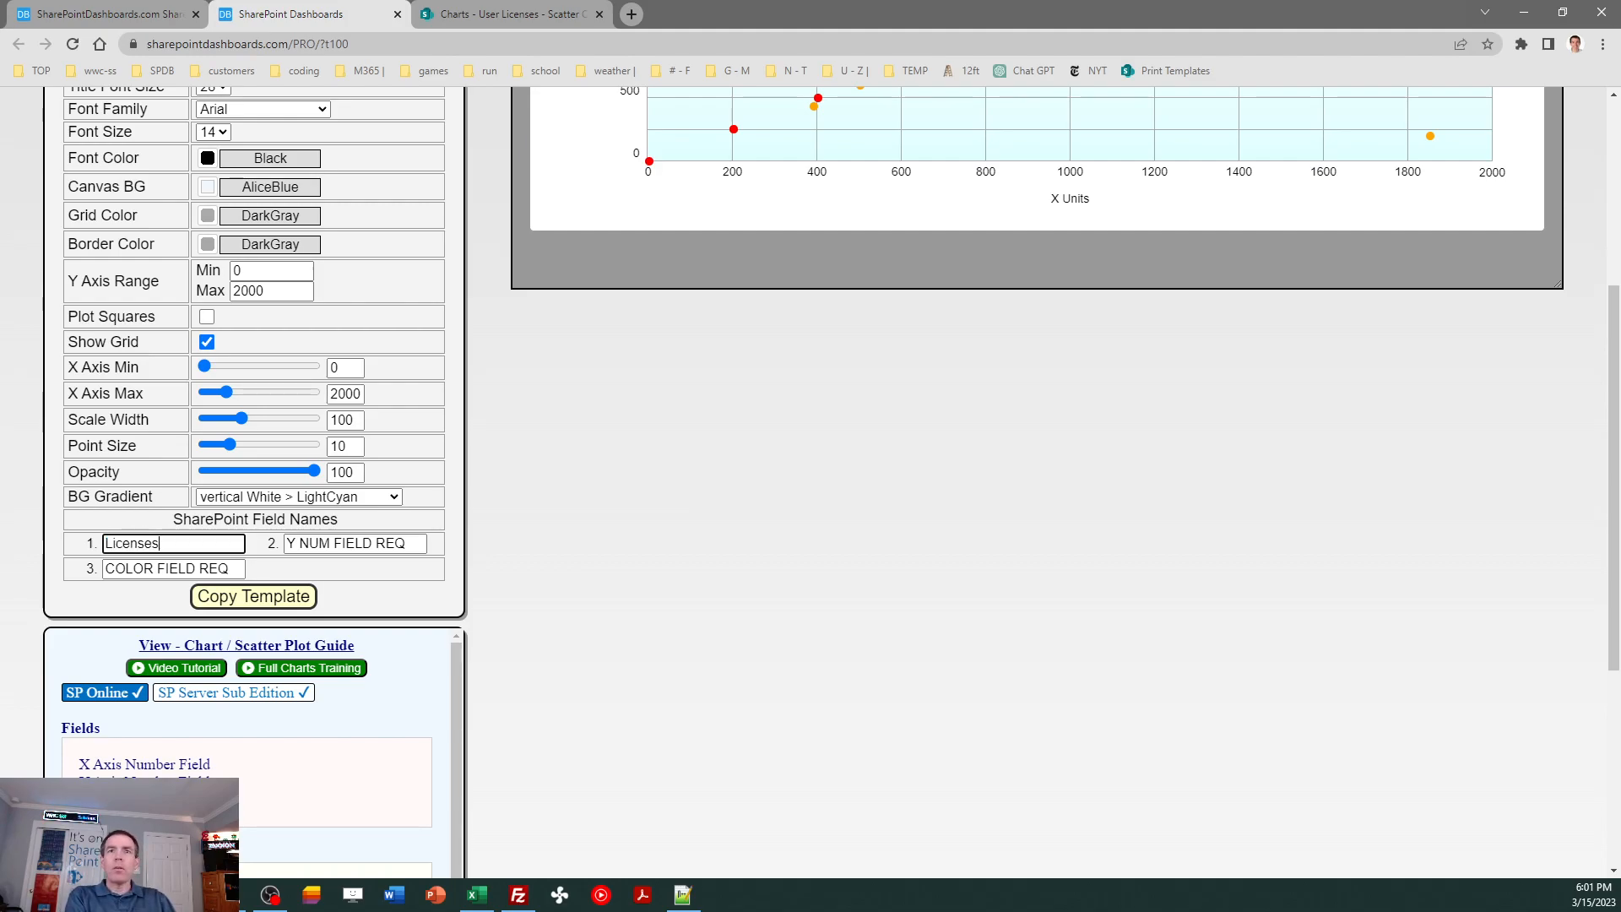
pyautogui.press('Tab')
pyautogui.write('Cost')
pyautogui.press('Tab')
pyautogui.write('Color')
pyautogui.click(16, 477)
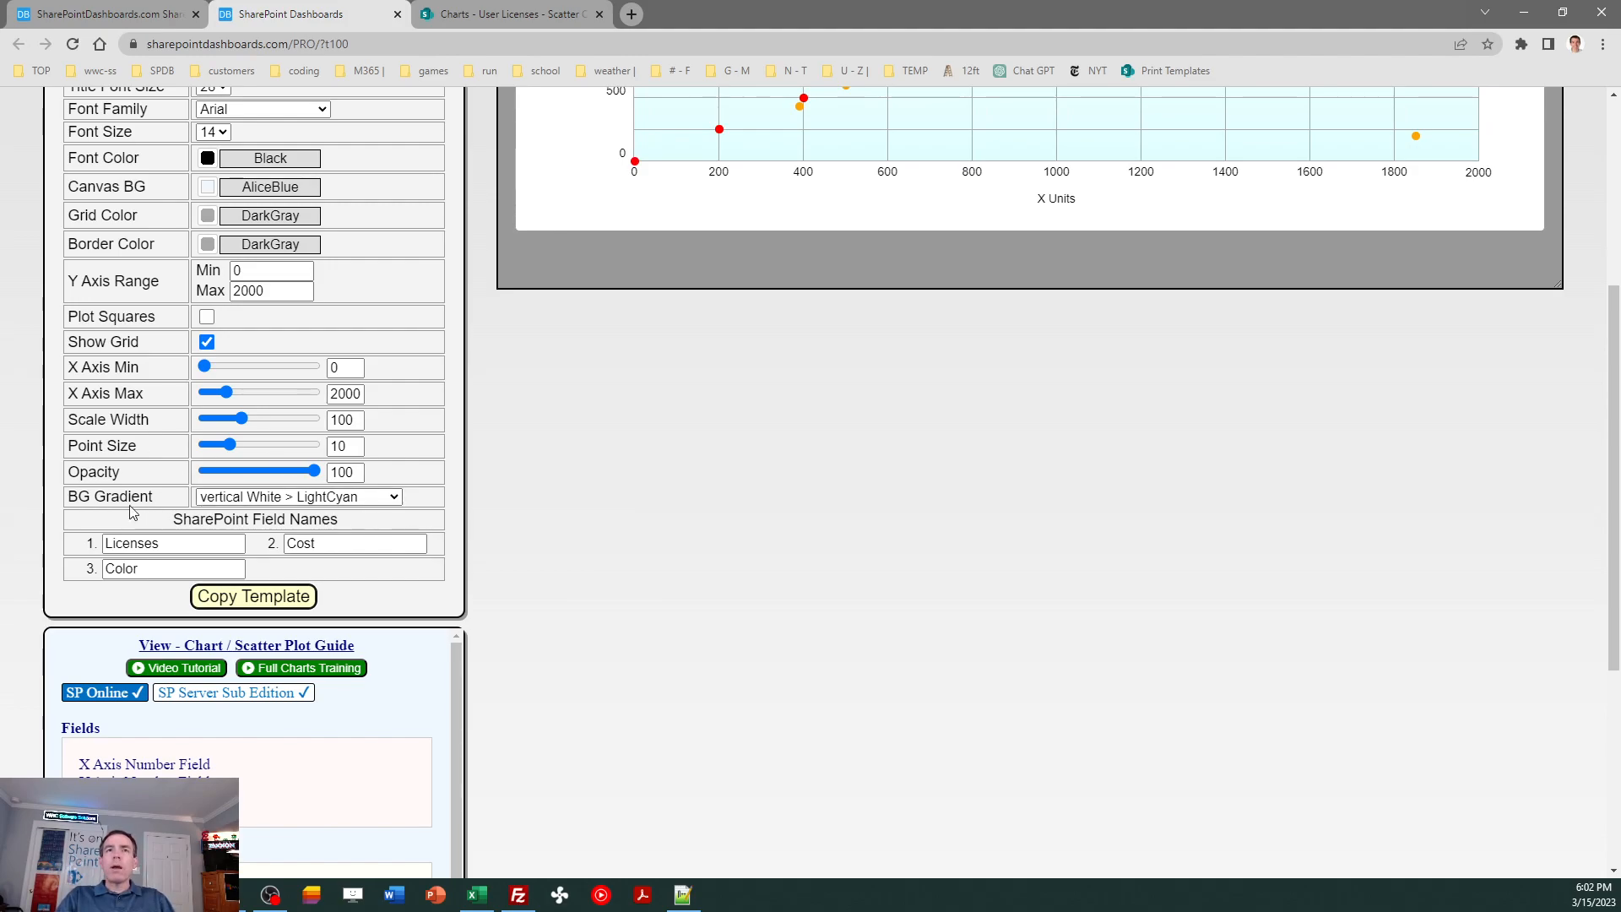
# Set the scatter plot's background gradient to none.
pyautogui.click(394, 498)
pyautogui.moveTo(392, 667); pyautogui.dragTo(405, 536)
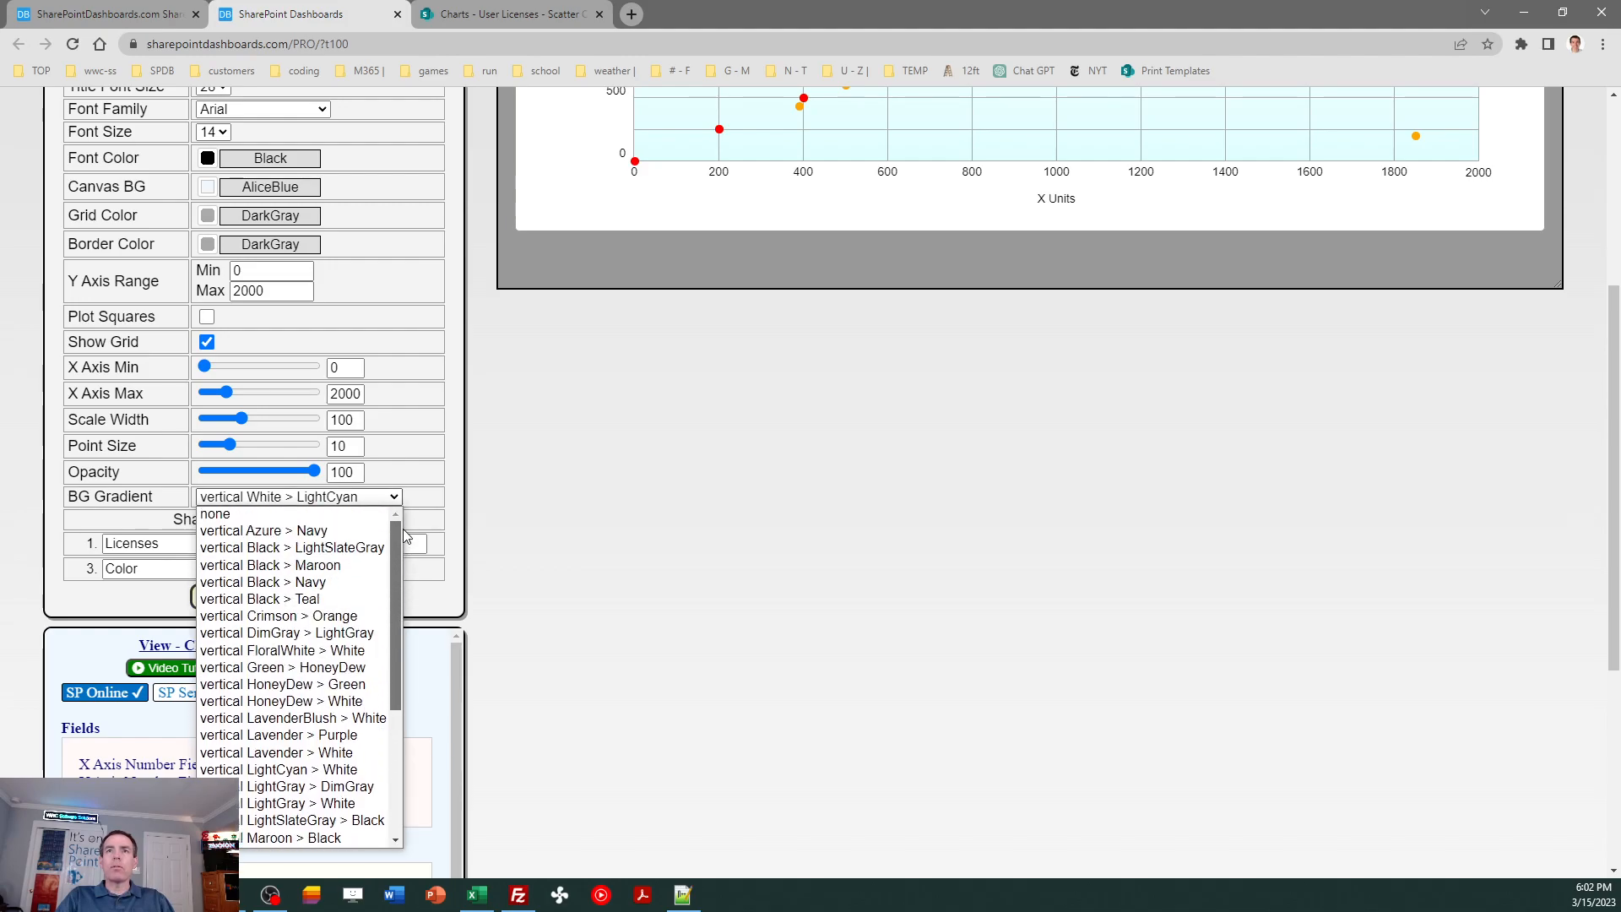
pyautogui.click(281, 514)
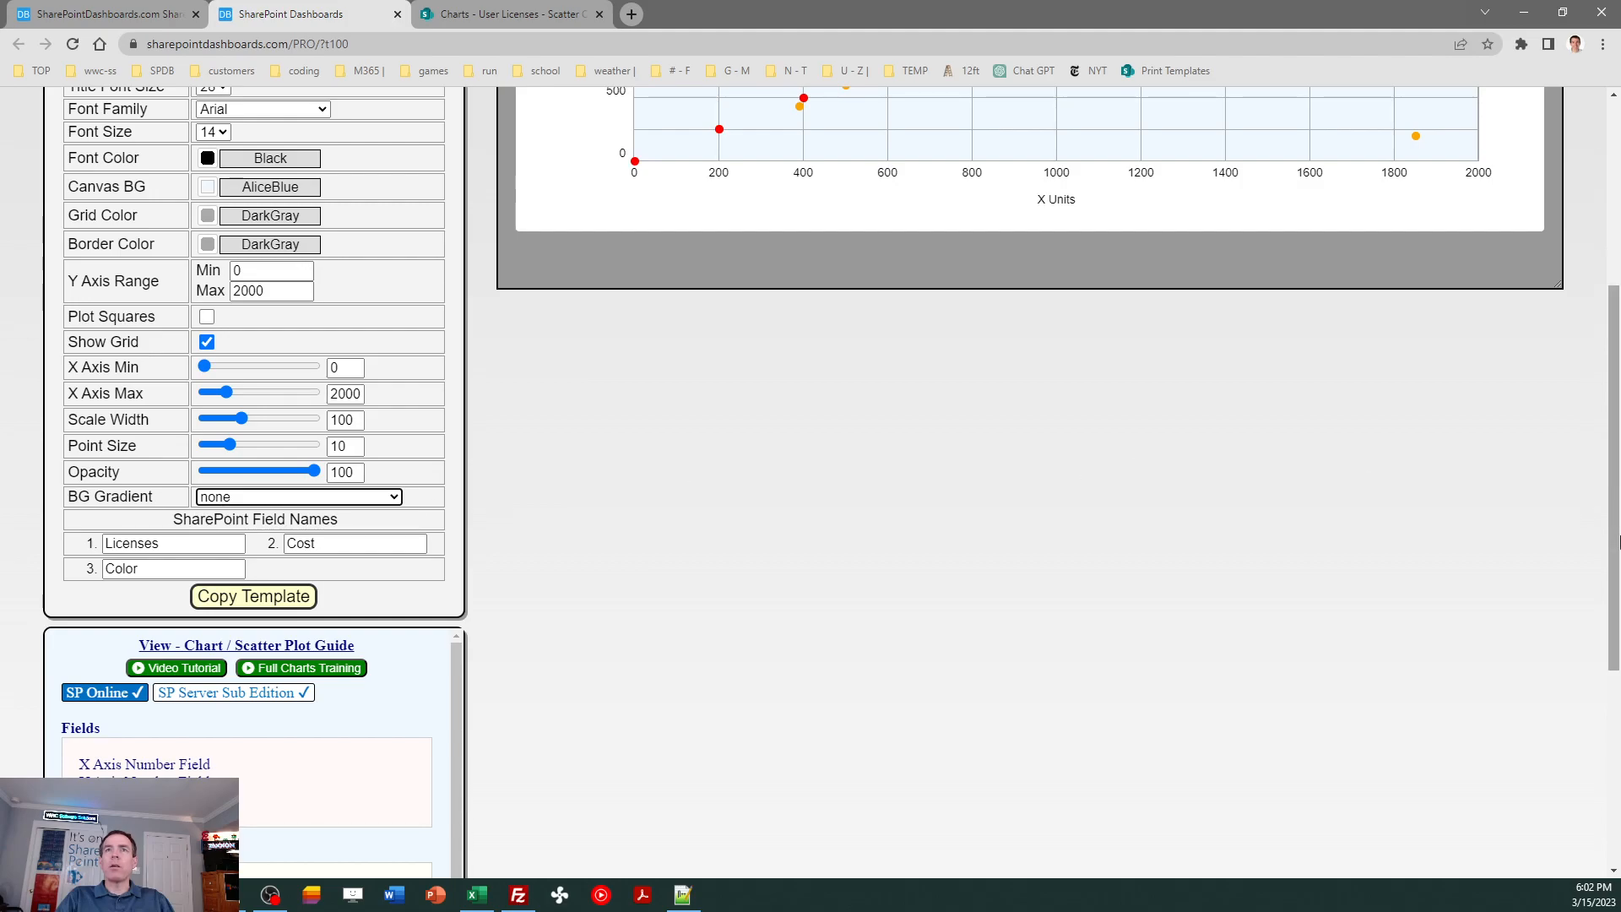
# Bring up the user-licenses workbook to check the Licenses and Cost values, and move it off the template page.
pyautogui.moveTo(1616, 529); pyautogui.dragTo(1616, 393)
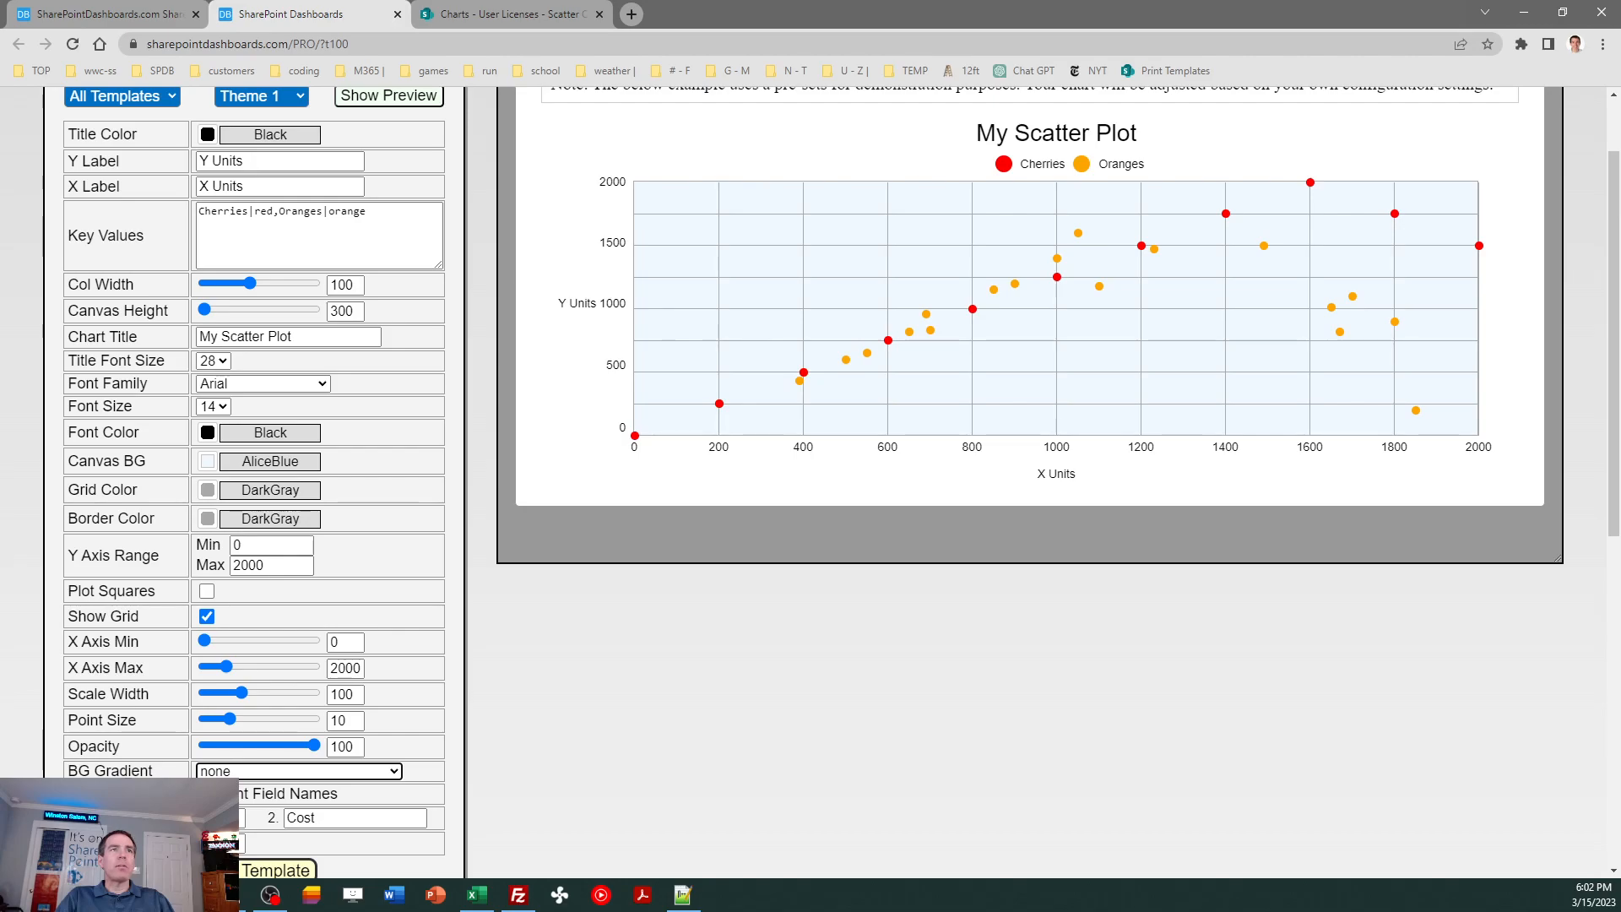
pyautogui.click(477, 894)
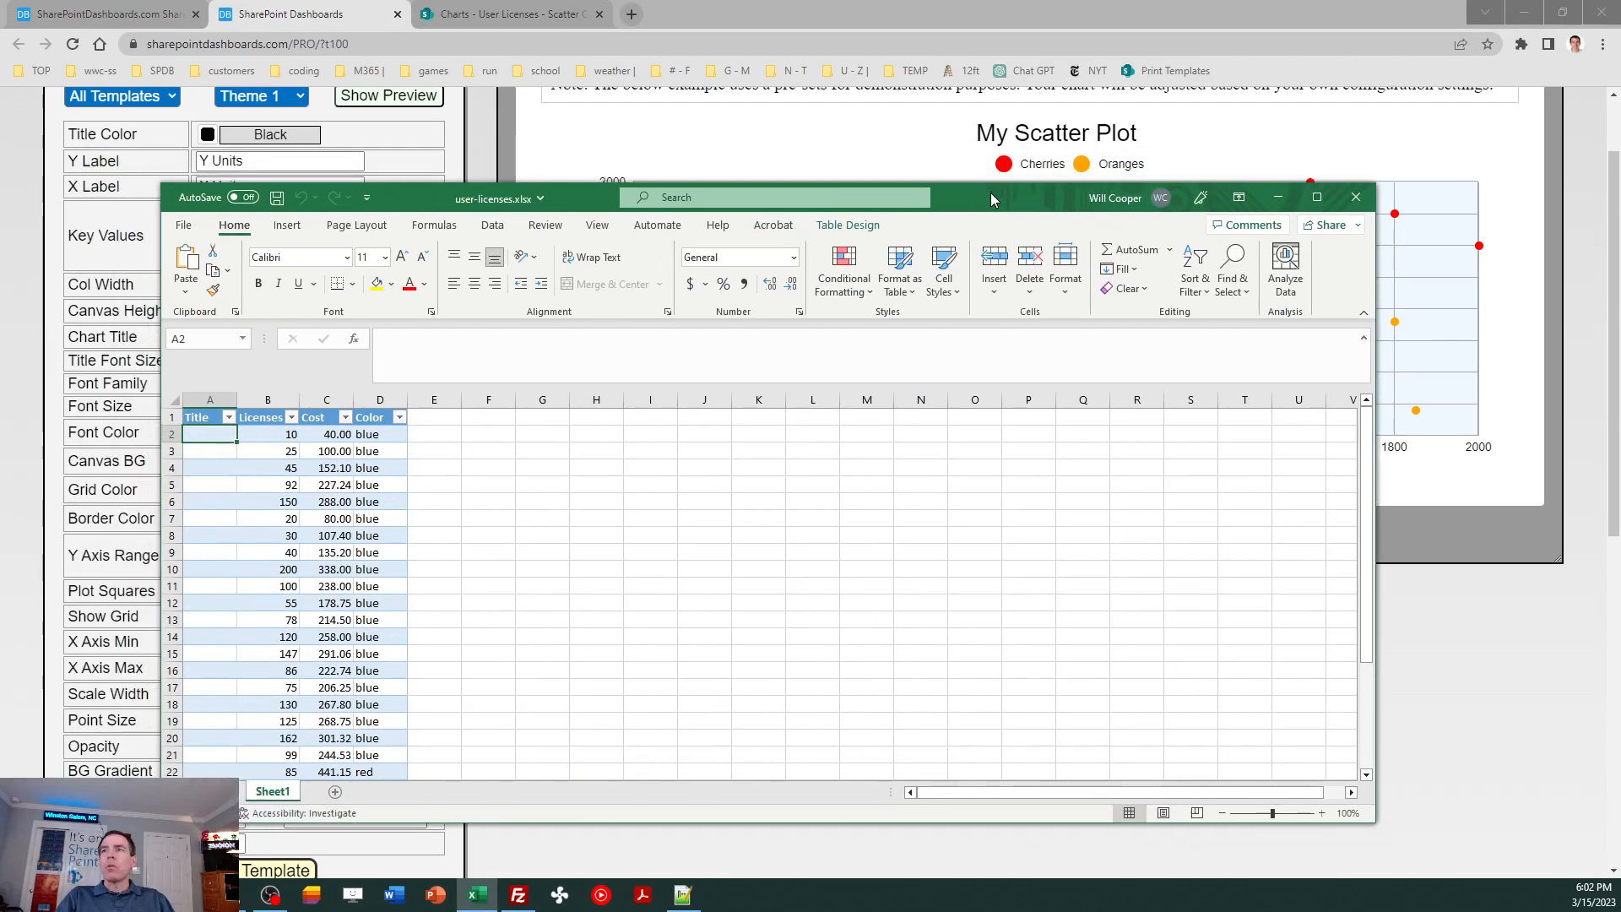
pyautogui.moveTo(1371, 473)
pyautogui.mouseDown()
pyautogui.moveTo(1366, 590)
pyautogui.moveTo(1362, 473)
pyautogui.mouseUp()
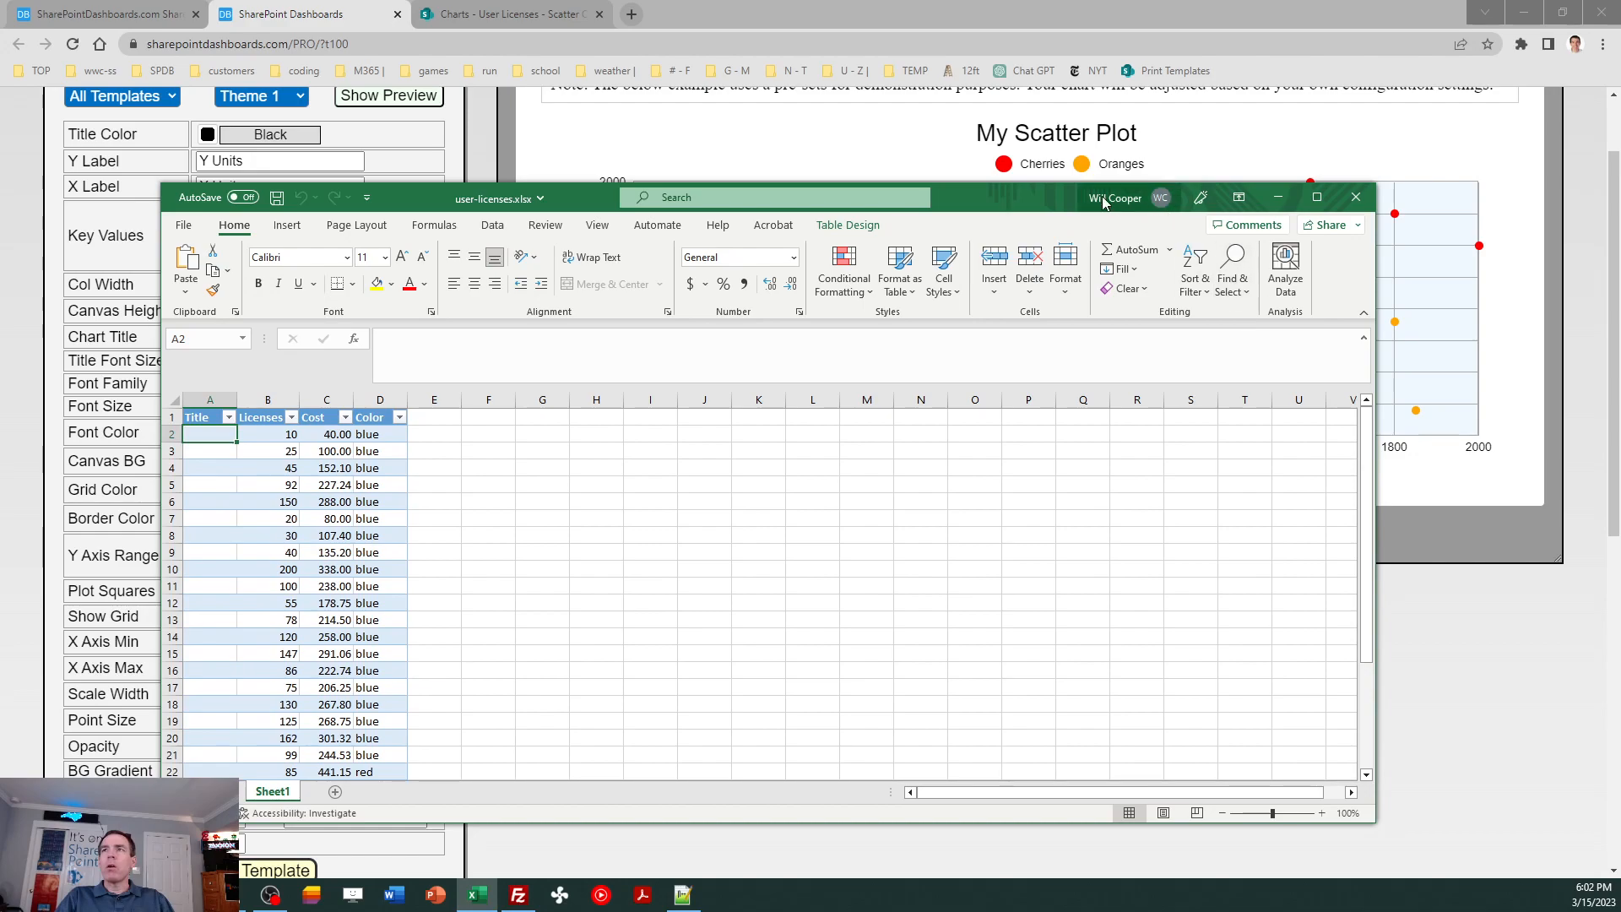
pyautogui.moveTo(1005, 192); pyautogui.dragTo(0, 186)
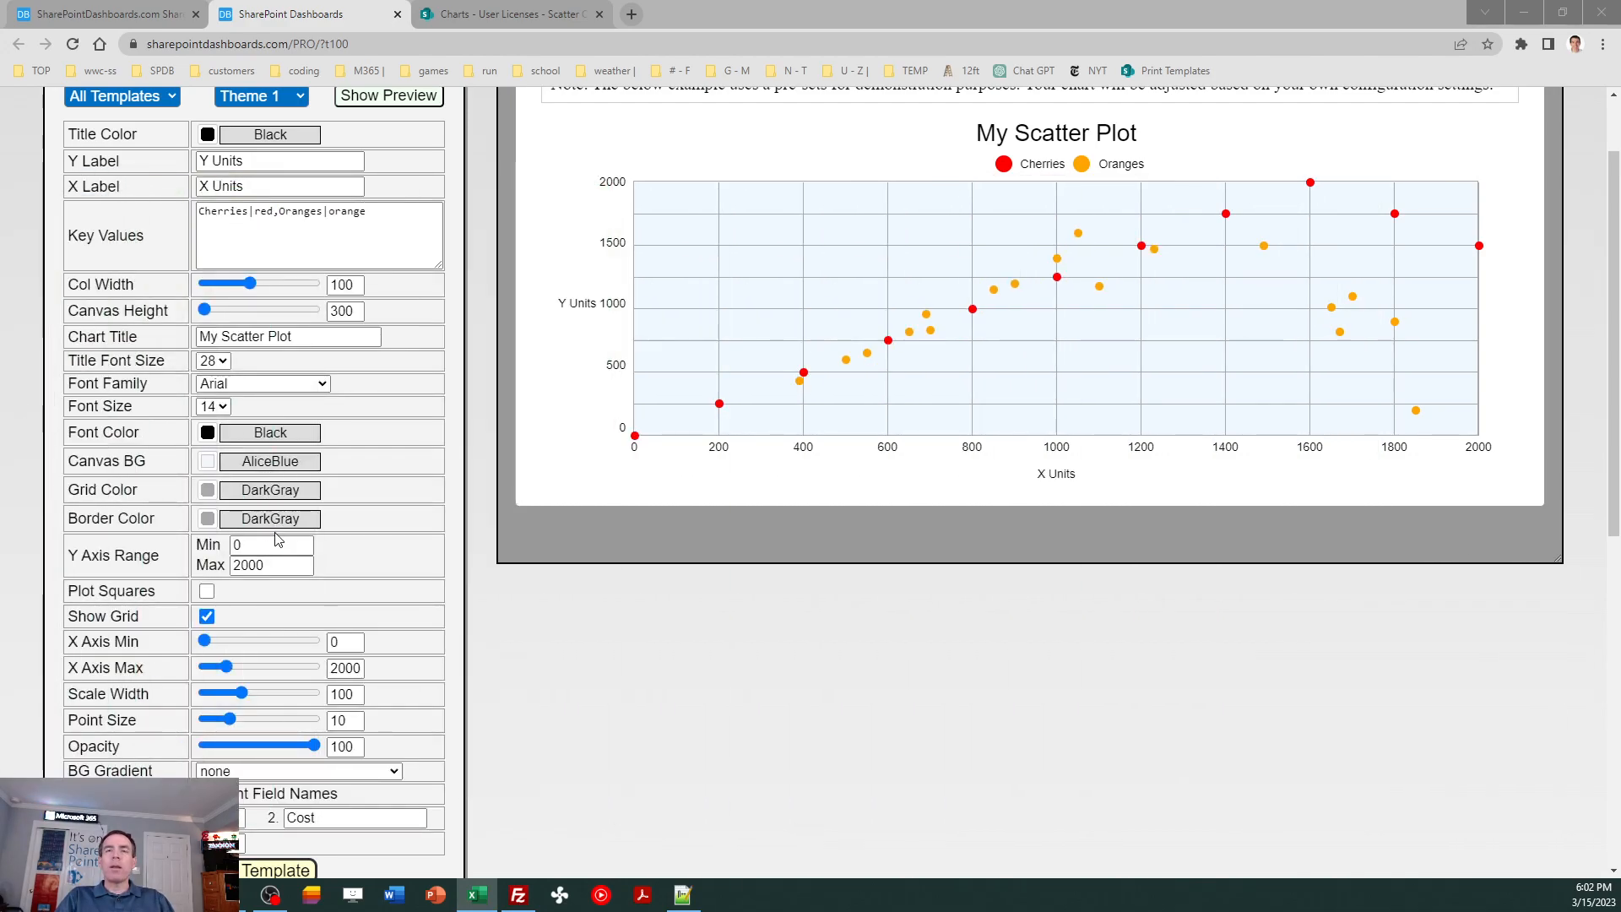
# Set the scatter plot's X axis maximum to 250.
pyautogui.click(349, 669)
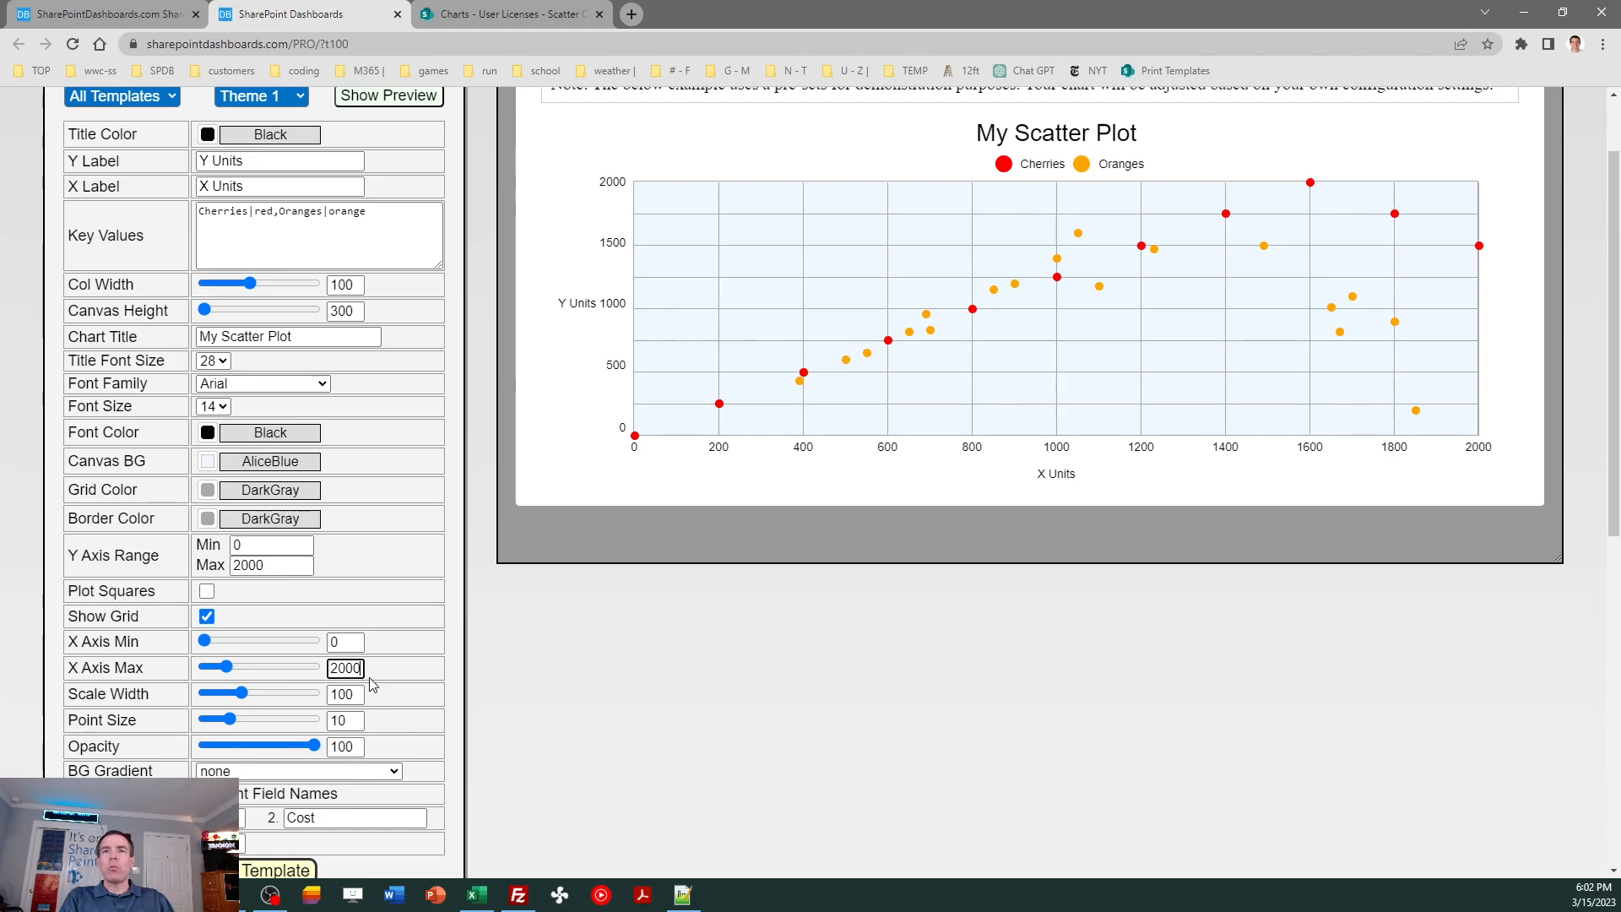
pyautogui.press('BackSpace')
pyautogui.press('BackSpace')
pyautogui.press('BackSpace')
pyautogui.write('50')
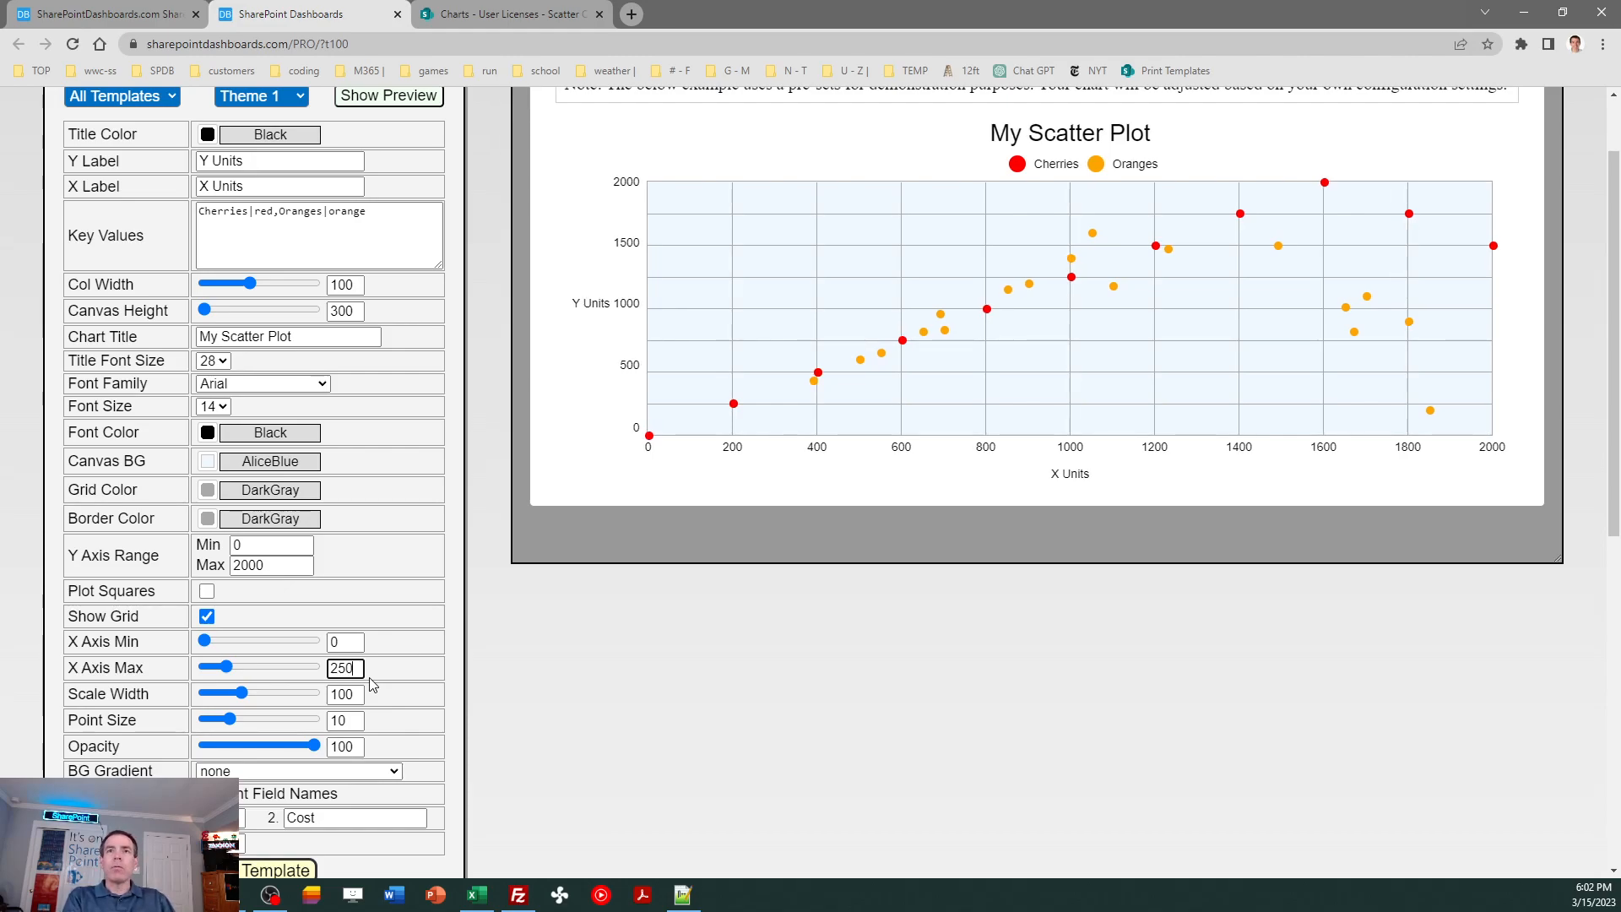
pyautogui.hotkey('shift', 'Tab')
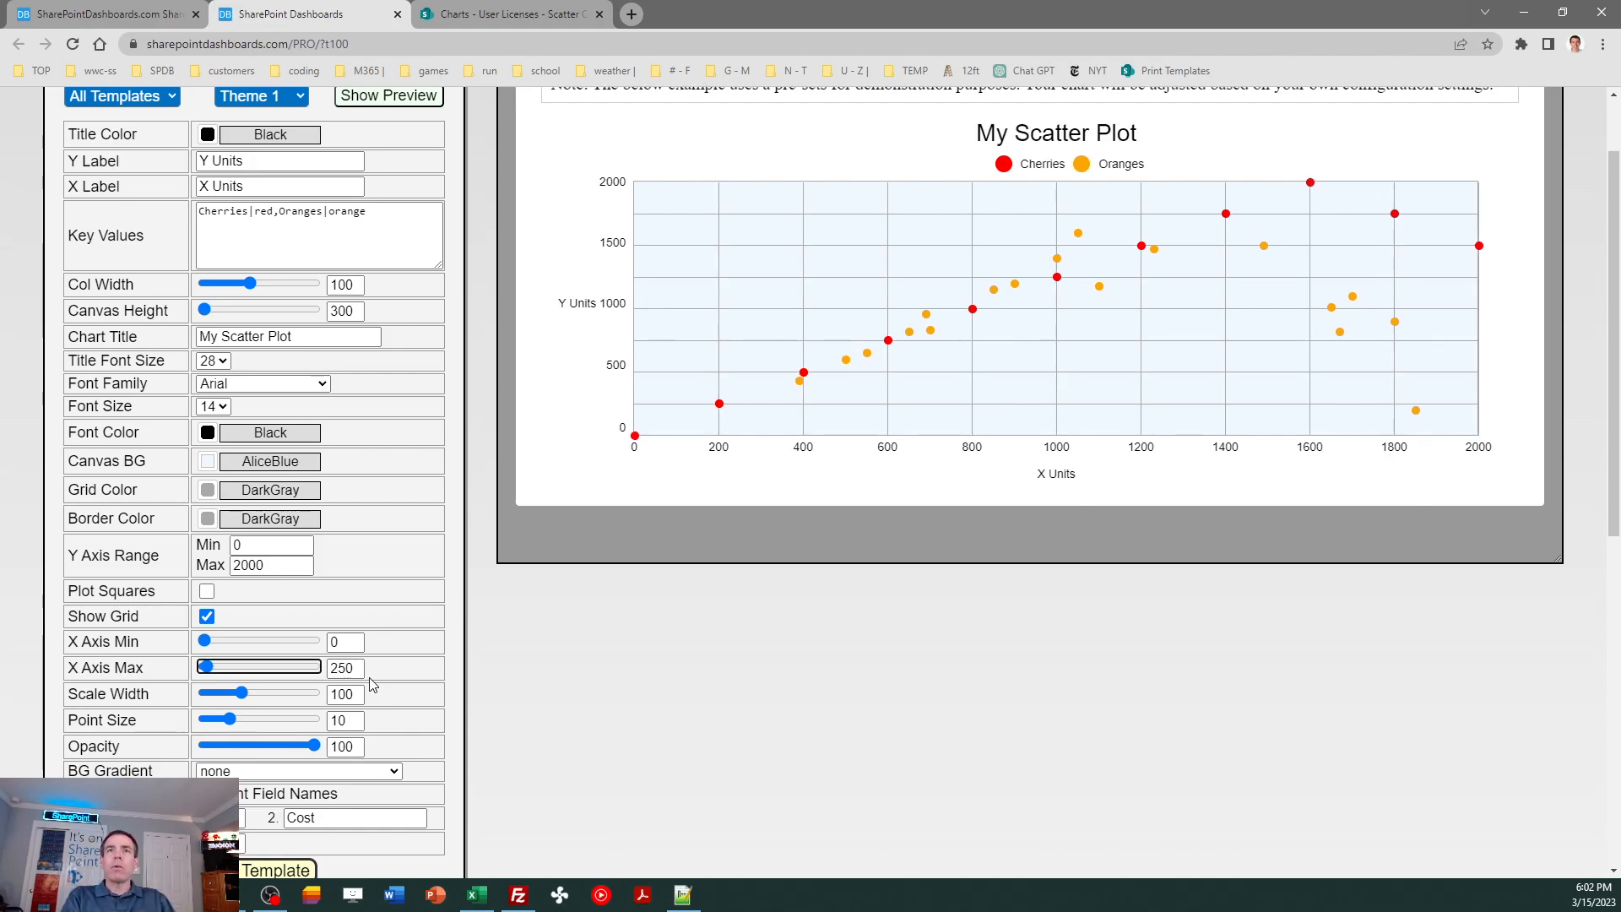
pyautogui.press('Tab')
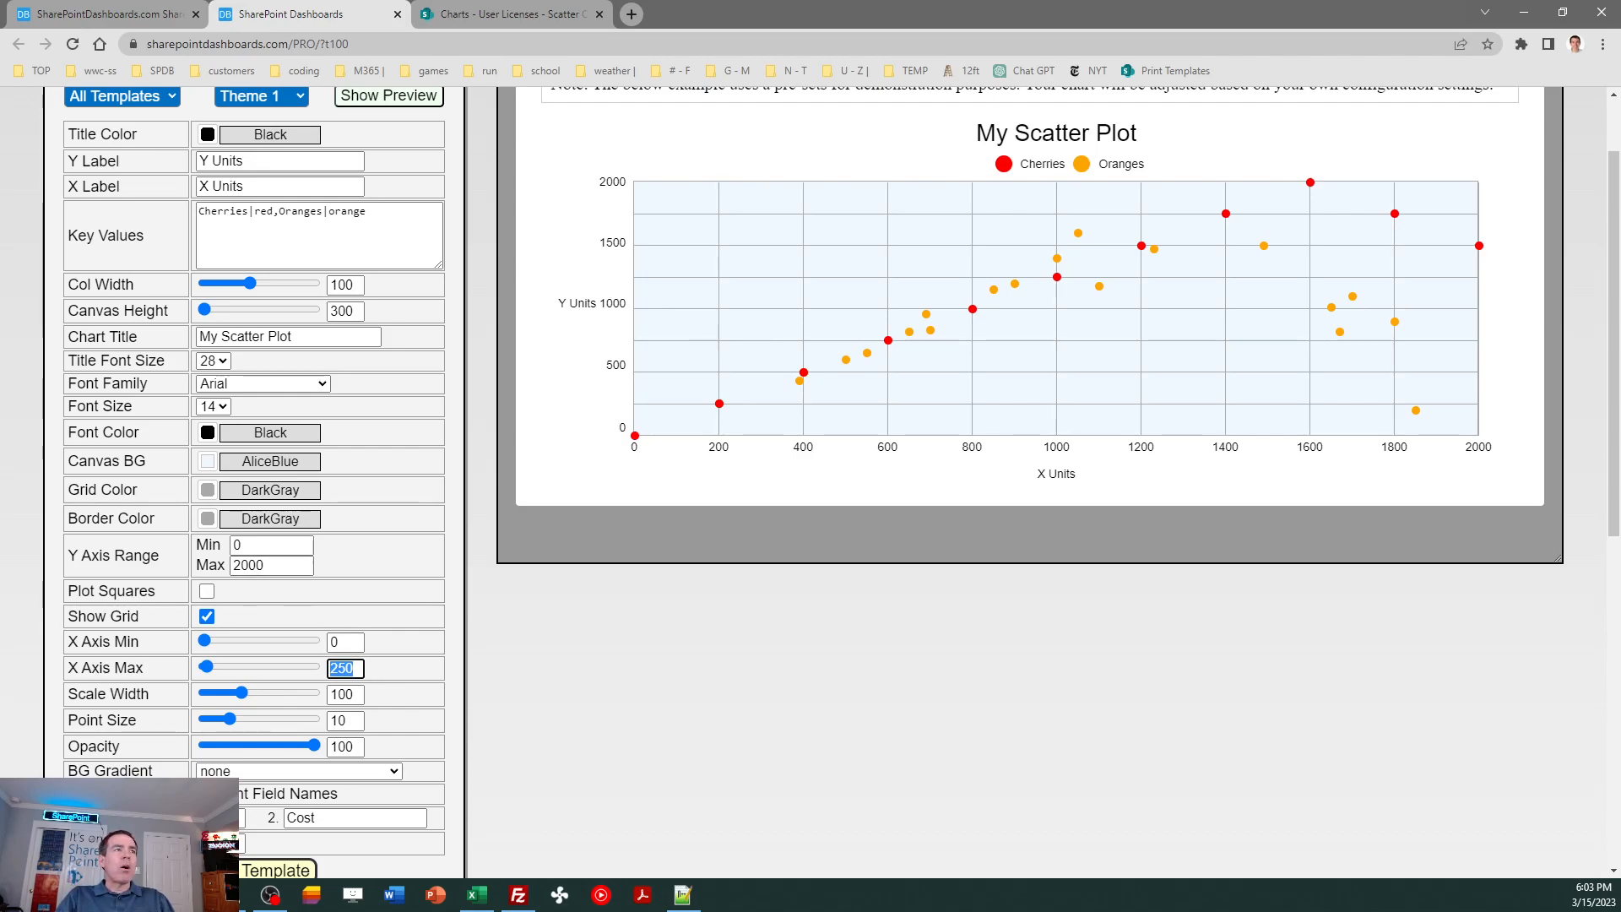
# Consult the workbook again and set the maximum of the Y axis range to 800.
pyautogui.hotkey('alt', 'Tab')
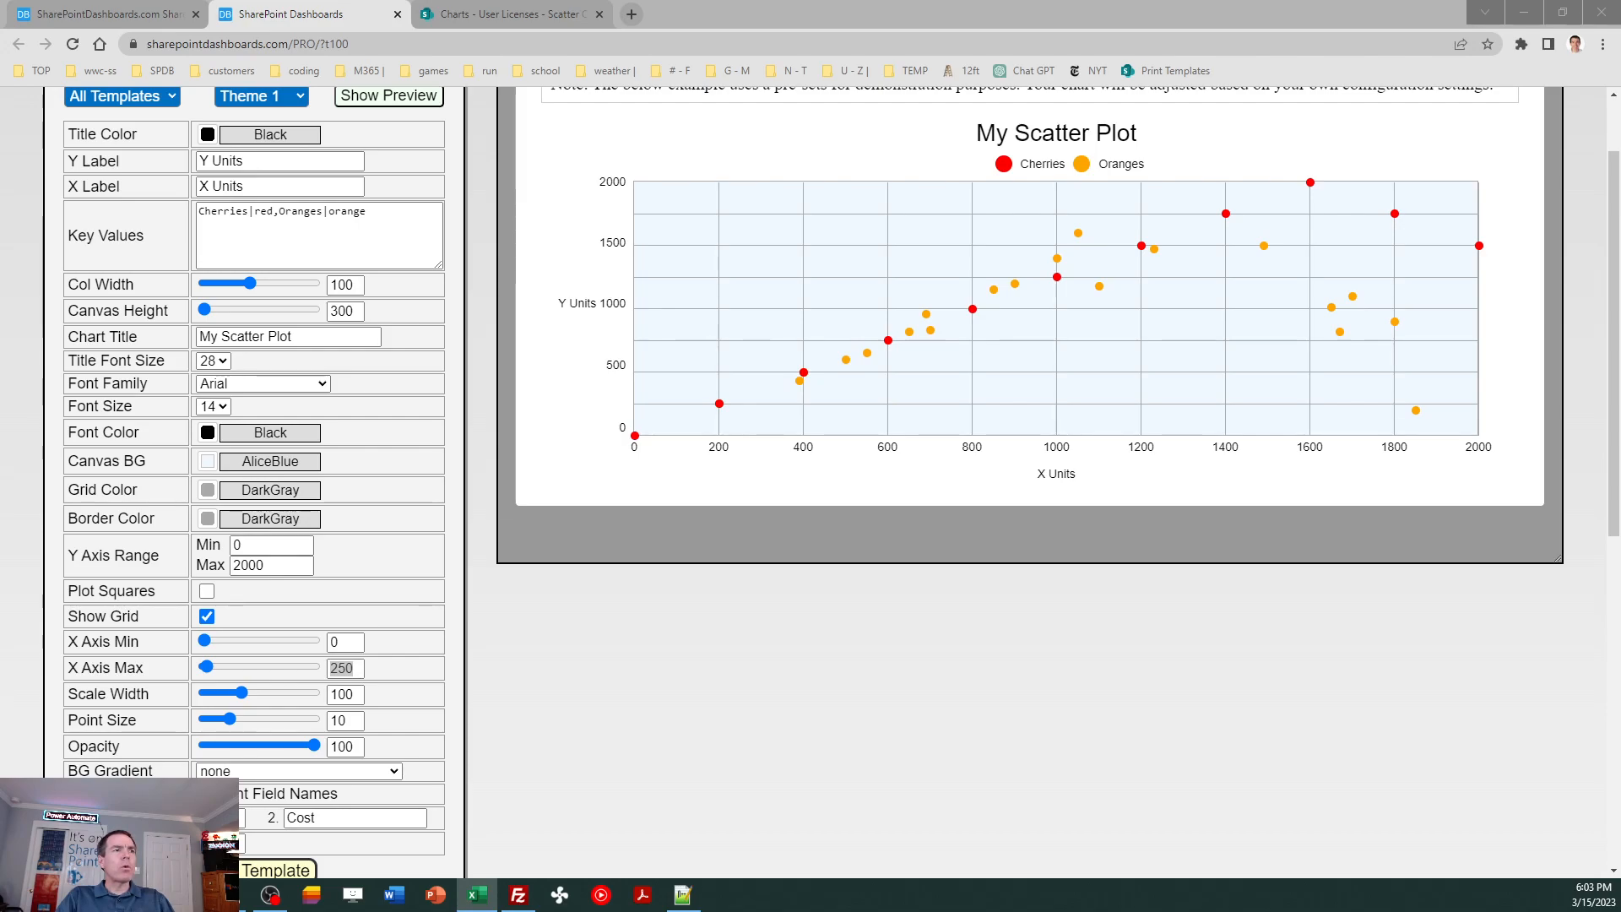
pyautogui.doubleClick(262, 565)
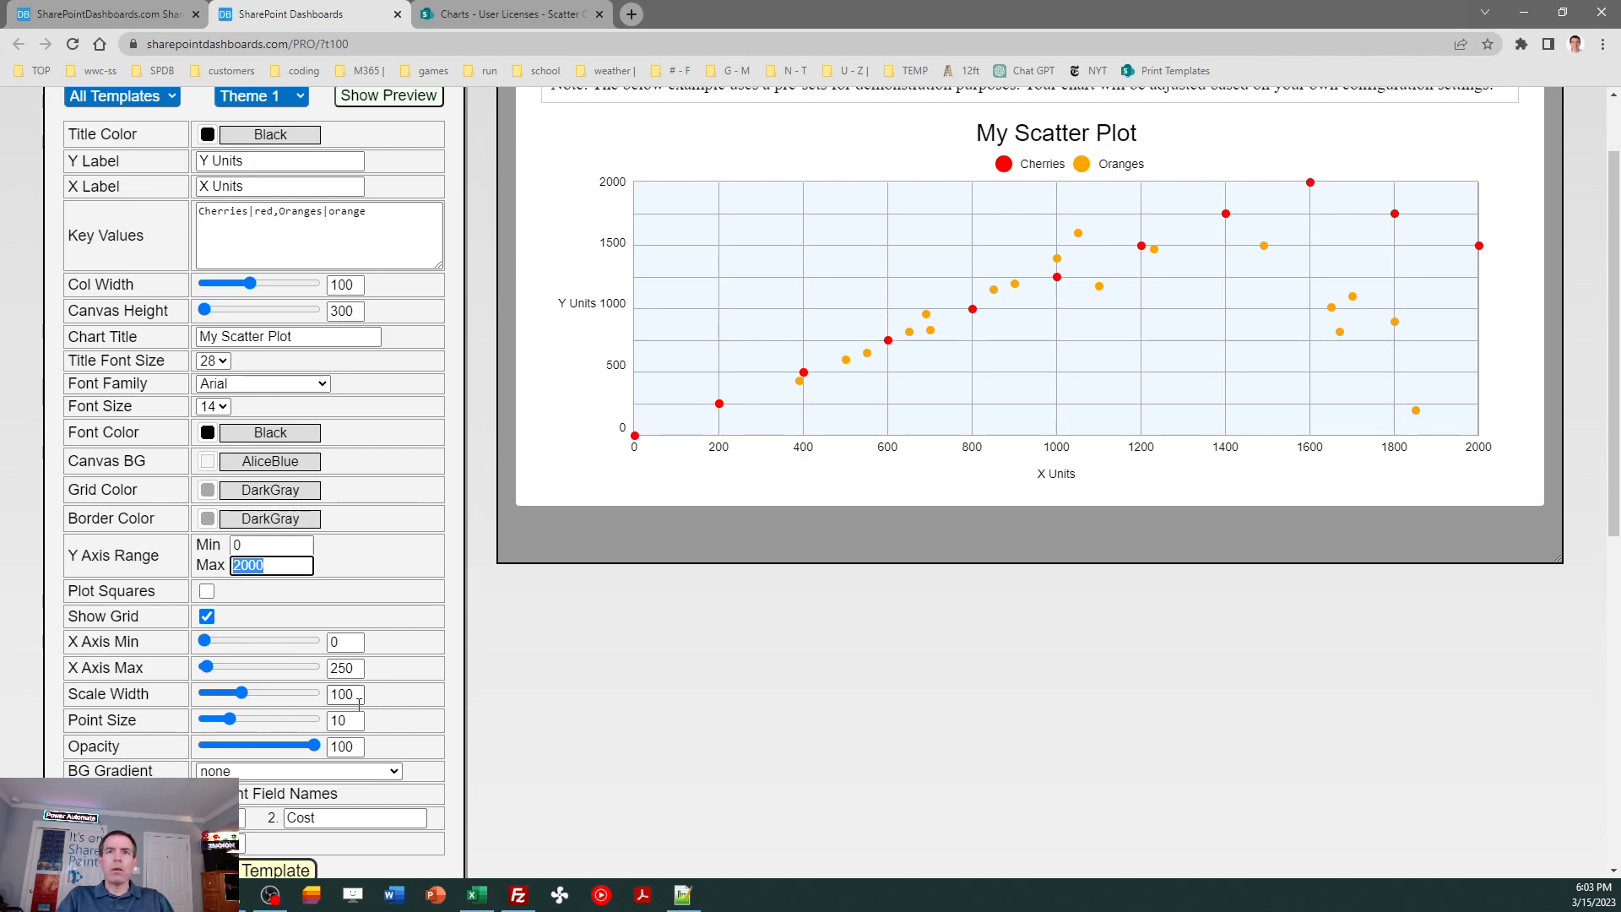
pyautogui.write('800')
pyautogui.press('Tab')
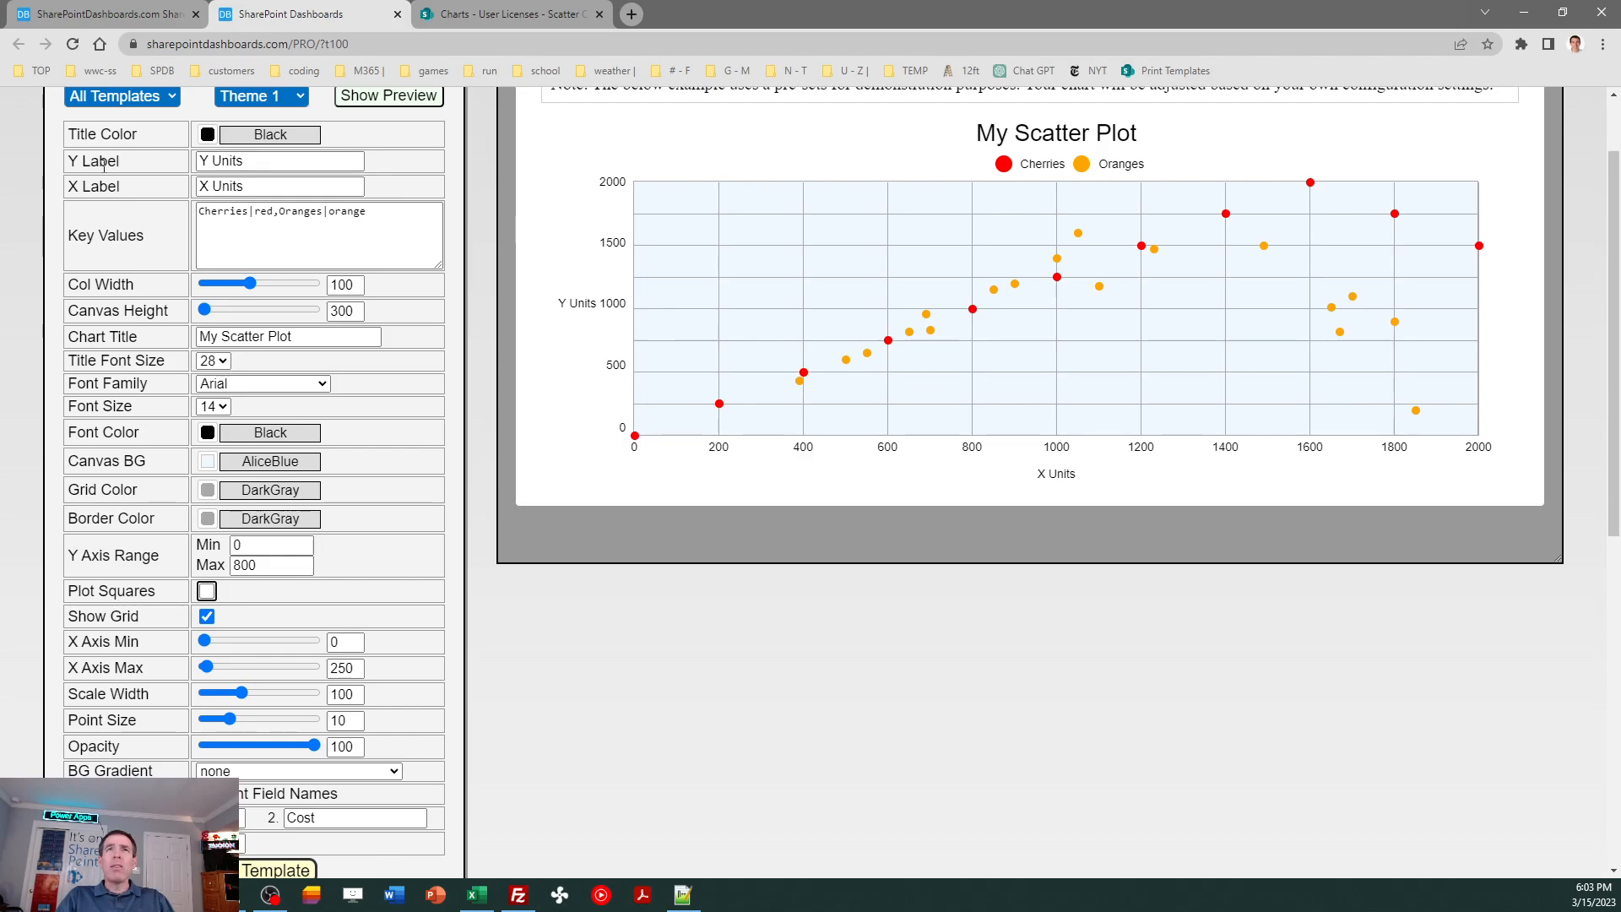
# Label the scatter plot's Y axis Cost and its X axis Licenses.
pyautogui.tripleClick(264, 162)
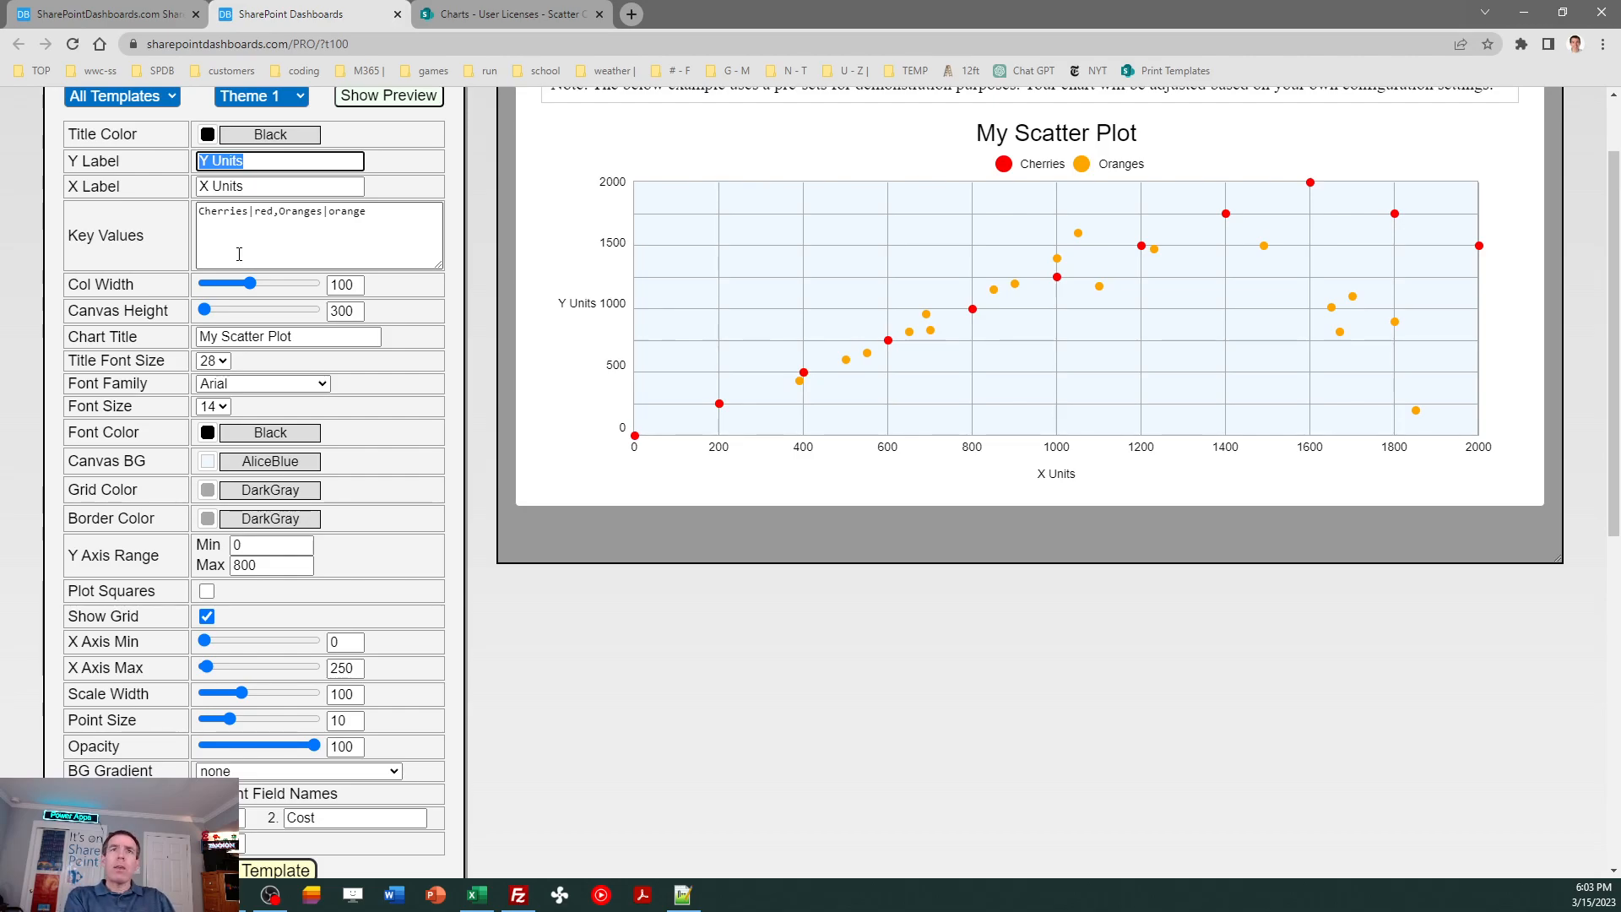
pyautogui.write('Cost')
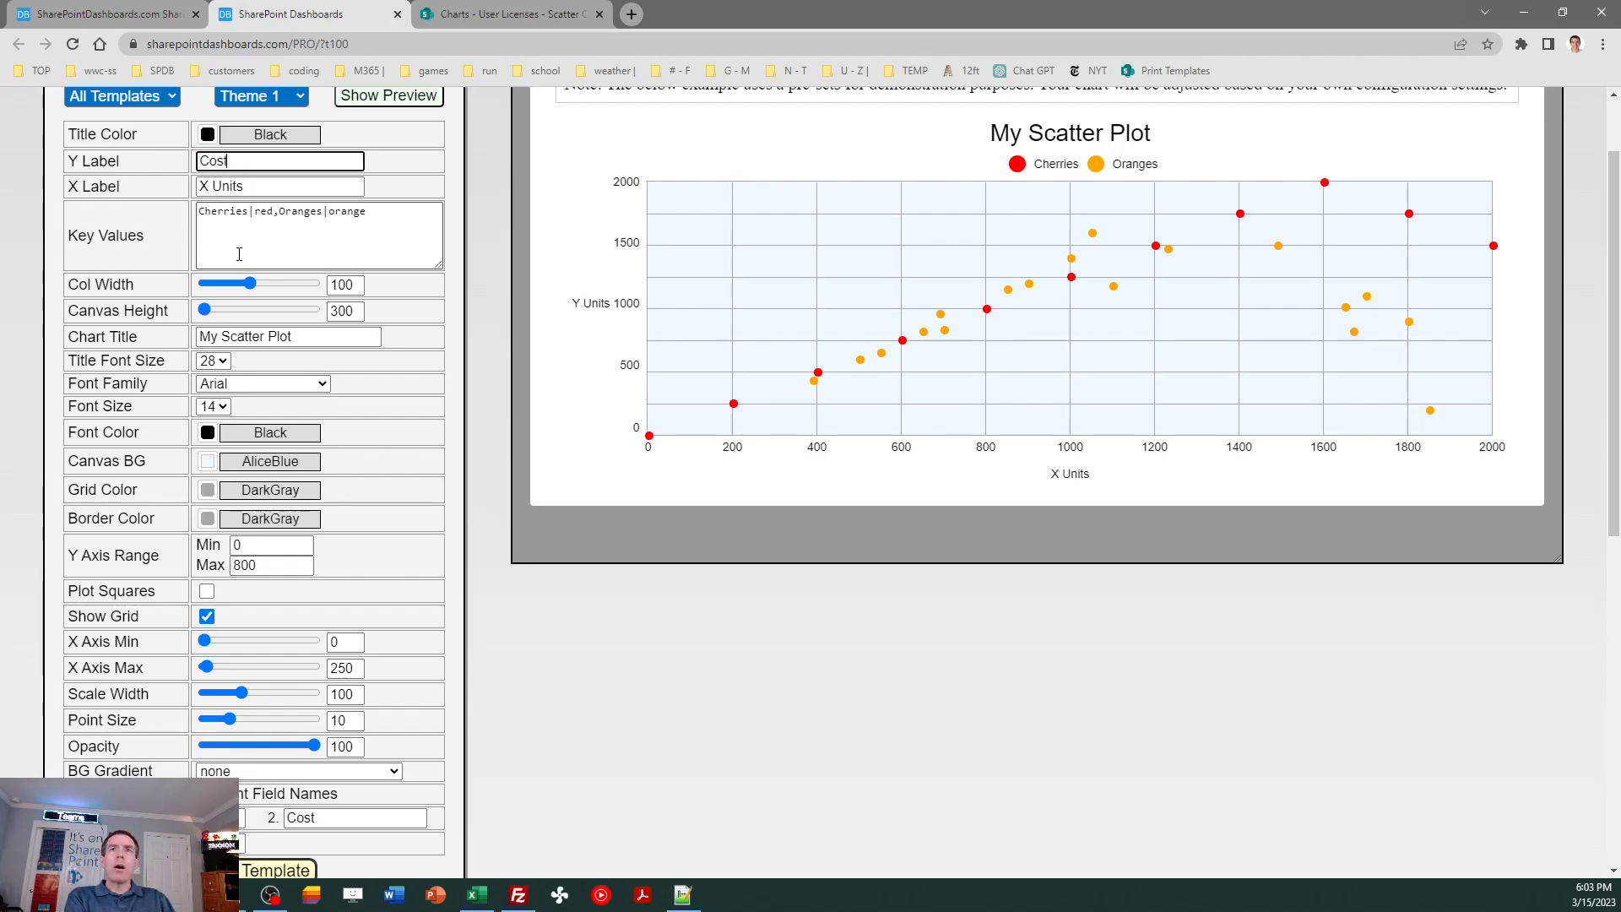
pyautogui.press('Tab')
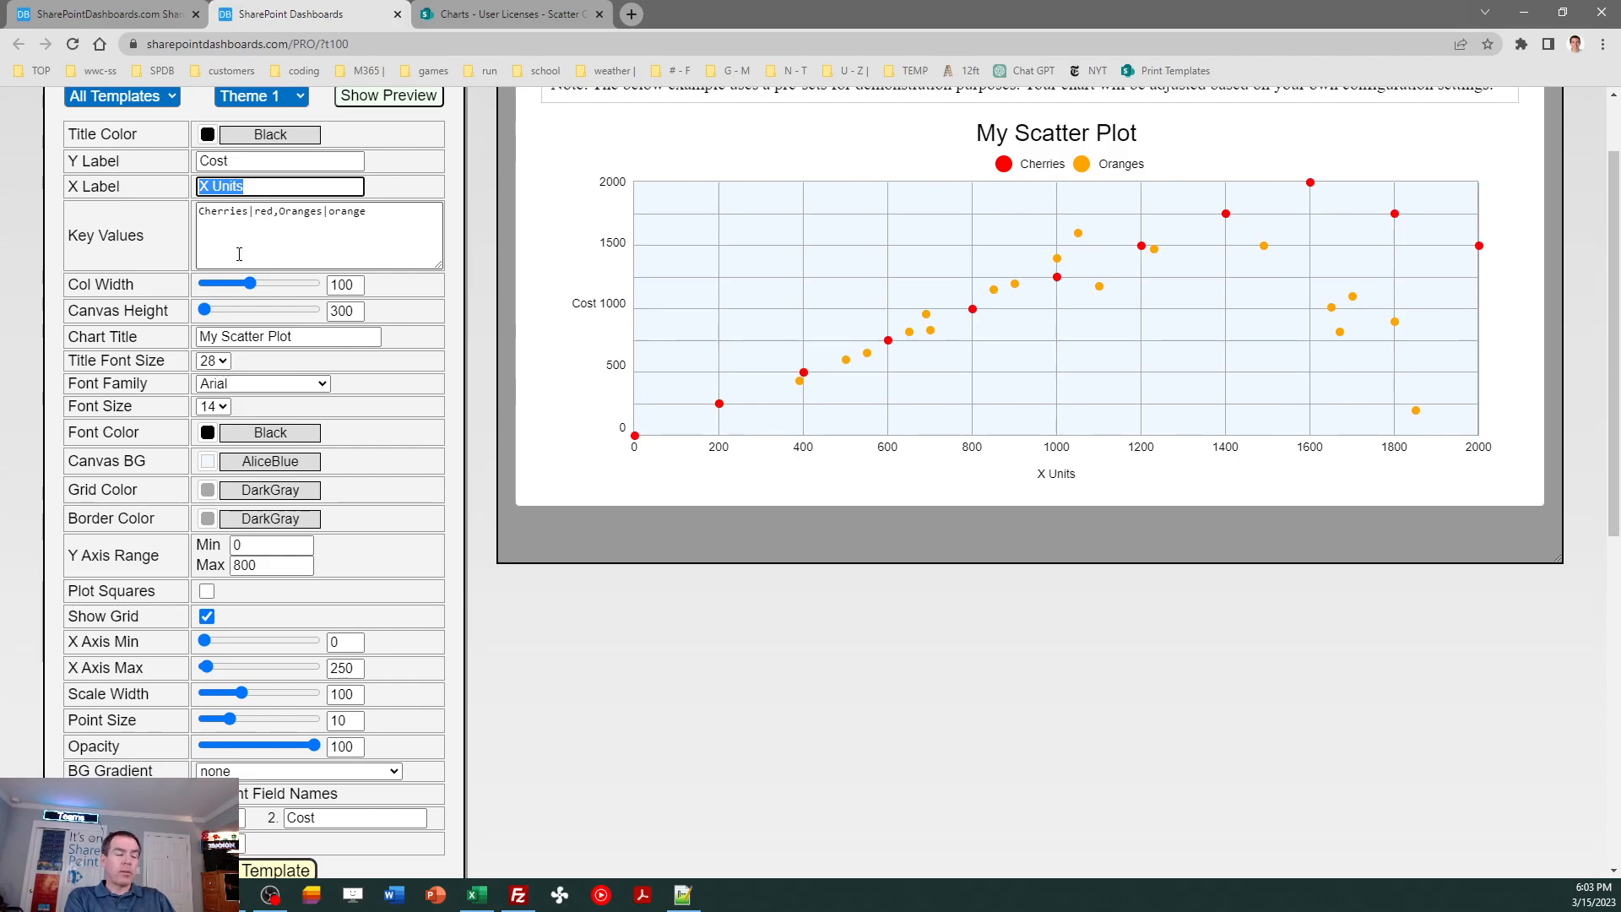
pyautogui.write('Licen')
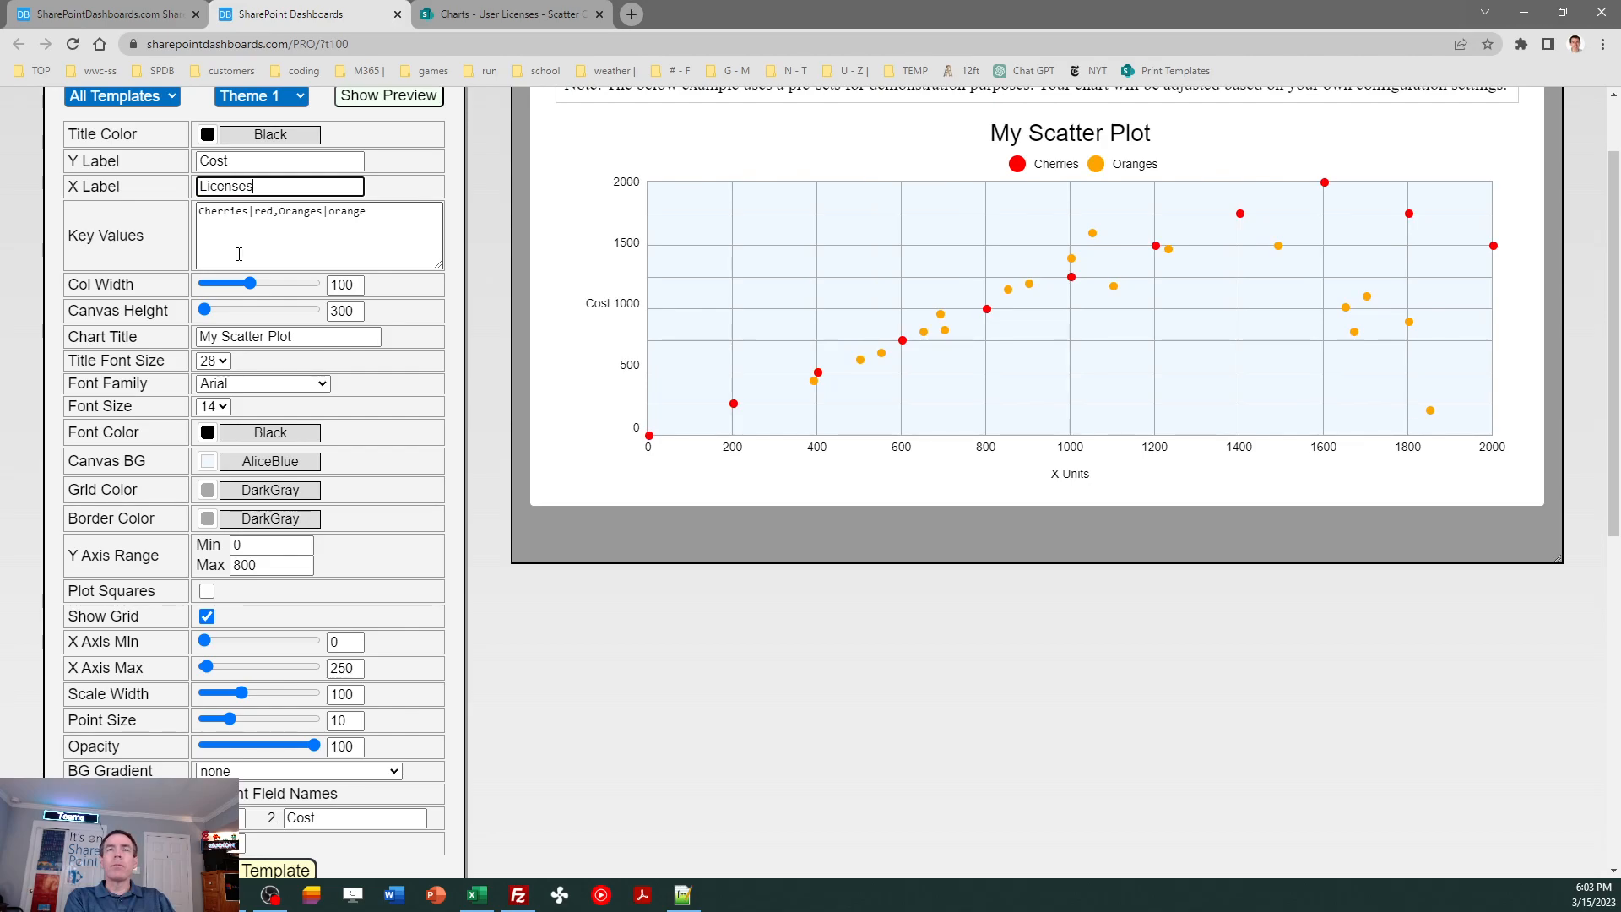
pyautogui.write('ses')
# Replace the first key value, Cherries in red, with Standard in blue (Standard|blue).
pyautogui.click(239, 253)
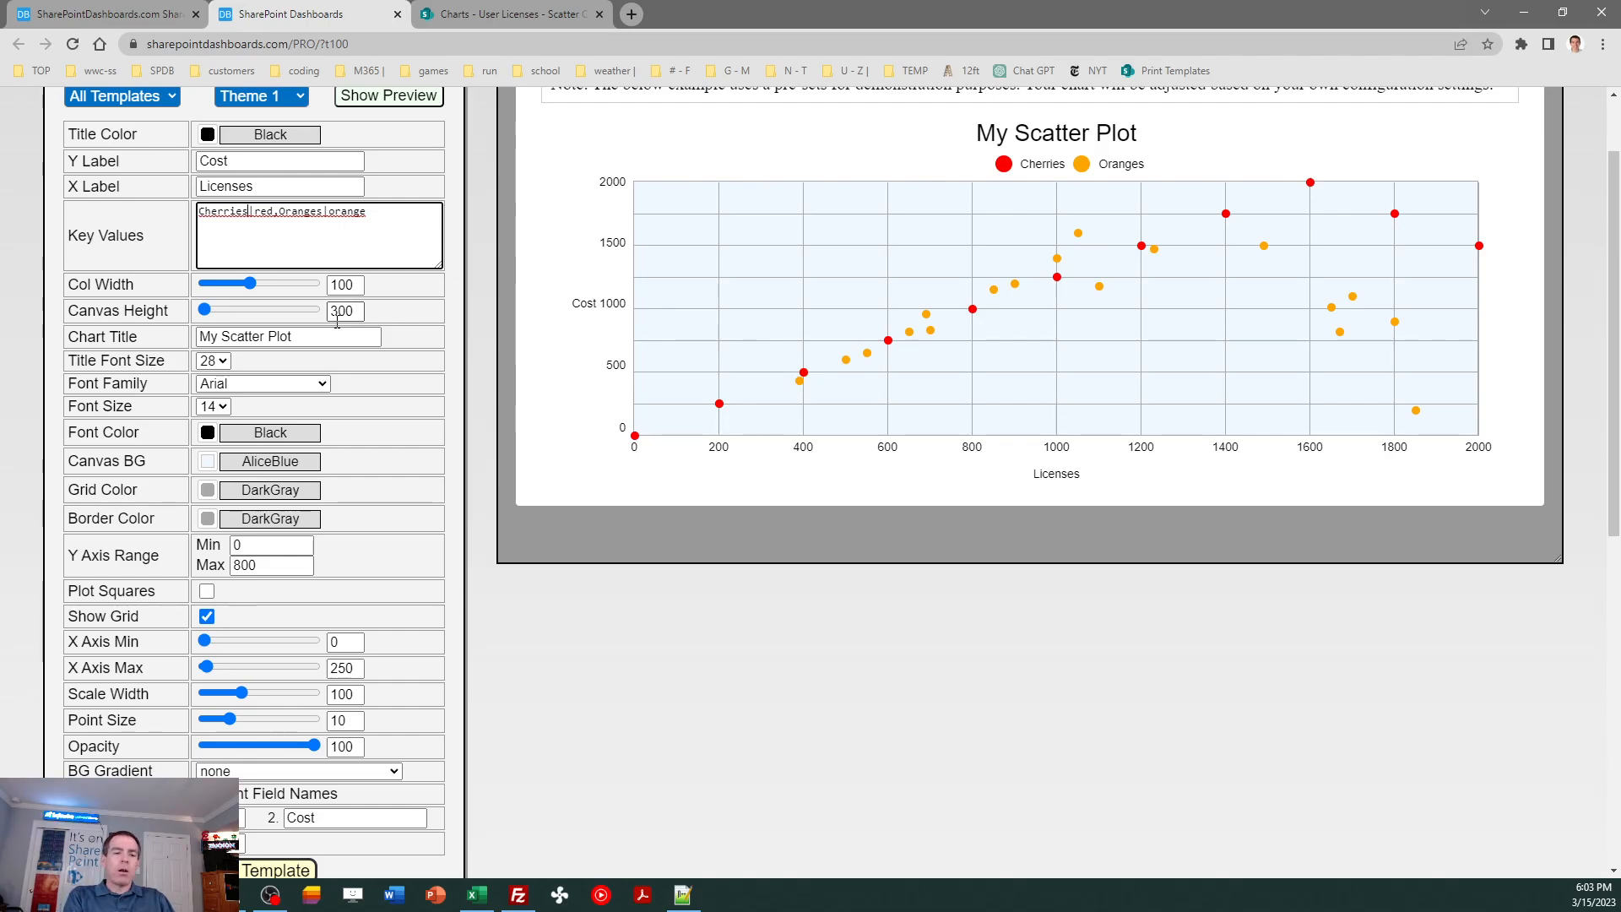
pyautogui.press('BackSpace')
pyautogui.press('BackSpace')
pyautogui.press('BackSpace')
pyautogui.press('BackSpace')
pyautogui.press('BackSpace')
pyautogui.press('BackSpace')
pyautogui.press('BackSpace')
pyautogui.press('BackSpace')
pyautogui.write('Standard')
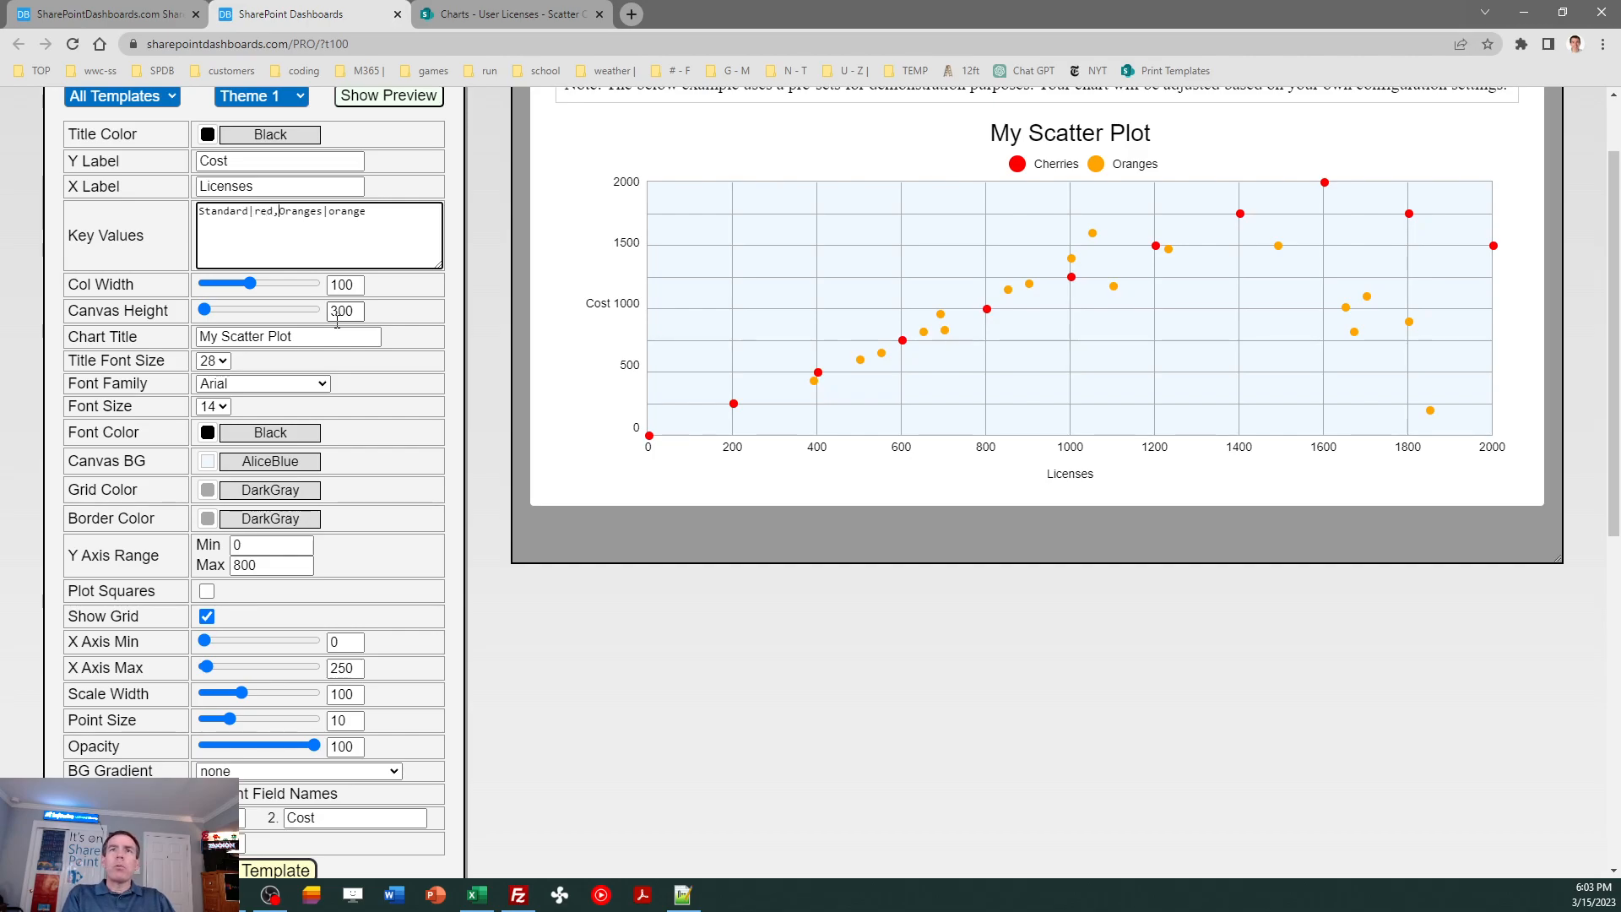
pyautogui.press('BackSpace')
pyautogui.press('BackSpace')
pyautogui.press('BackSpace')
pyautogui.write('blue')
# Replace the second key value, Oranges in orange, with Pro in red (Pro|red).
pyautogui.press('Right')
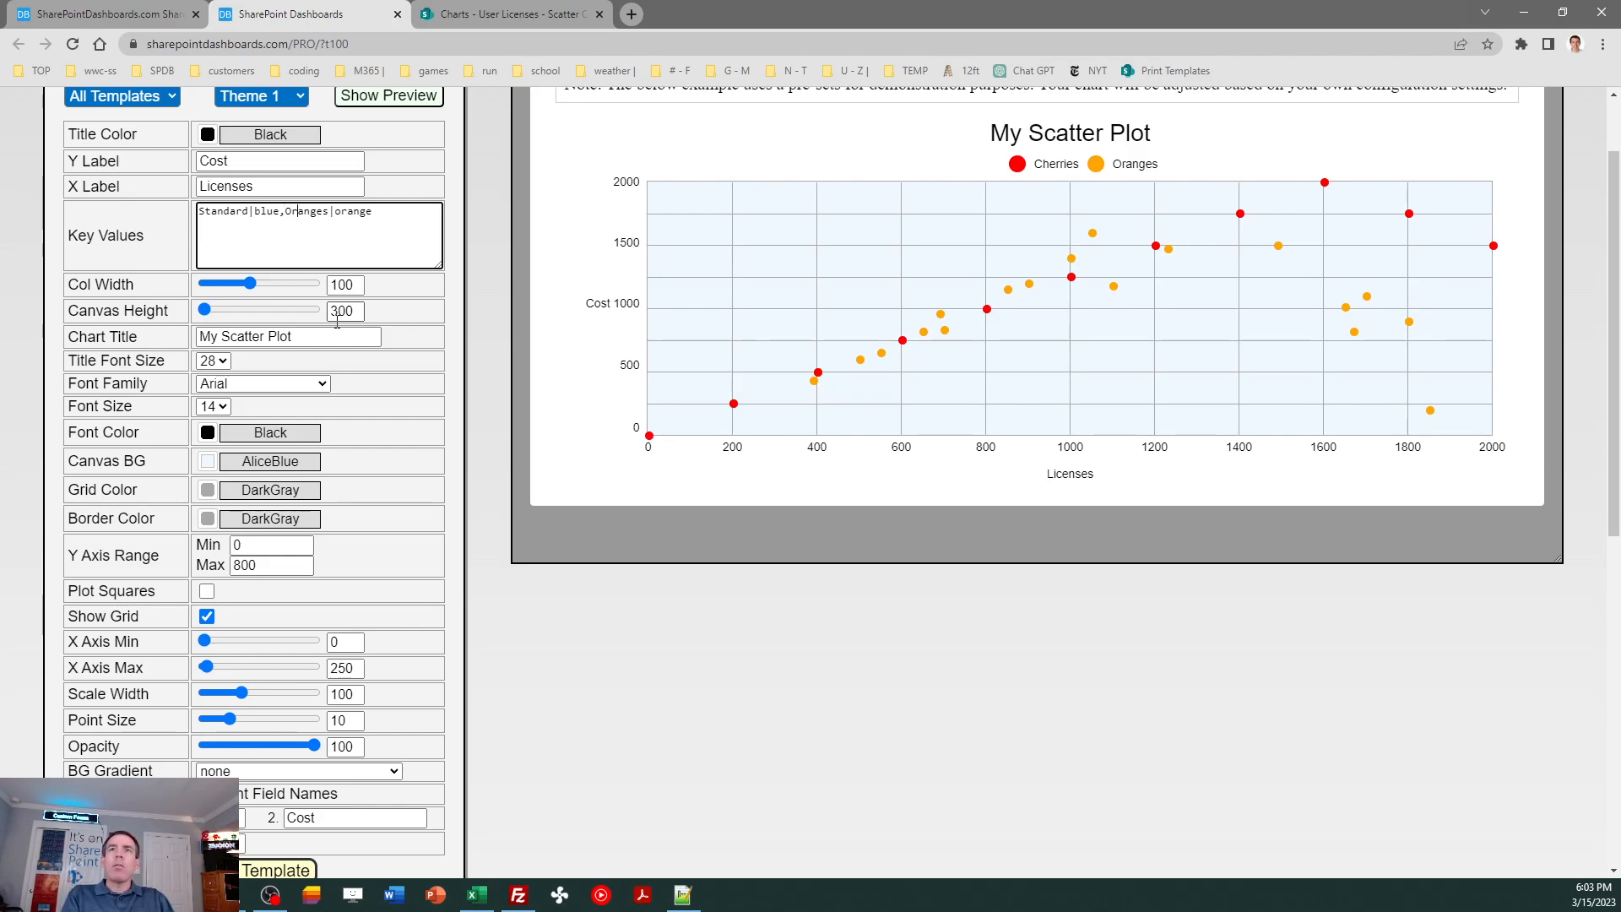
pyautogui.press('BackSpace')
pyautogui.press('BackSpace')
pyautogui.press('BackSpace')
pyautogui.press('BackSpace')
pyautogui.press('BackSpace')
pyautogui.press('BackSpace')
pyautogui.press('BackSpace')
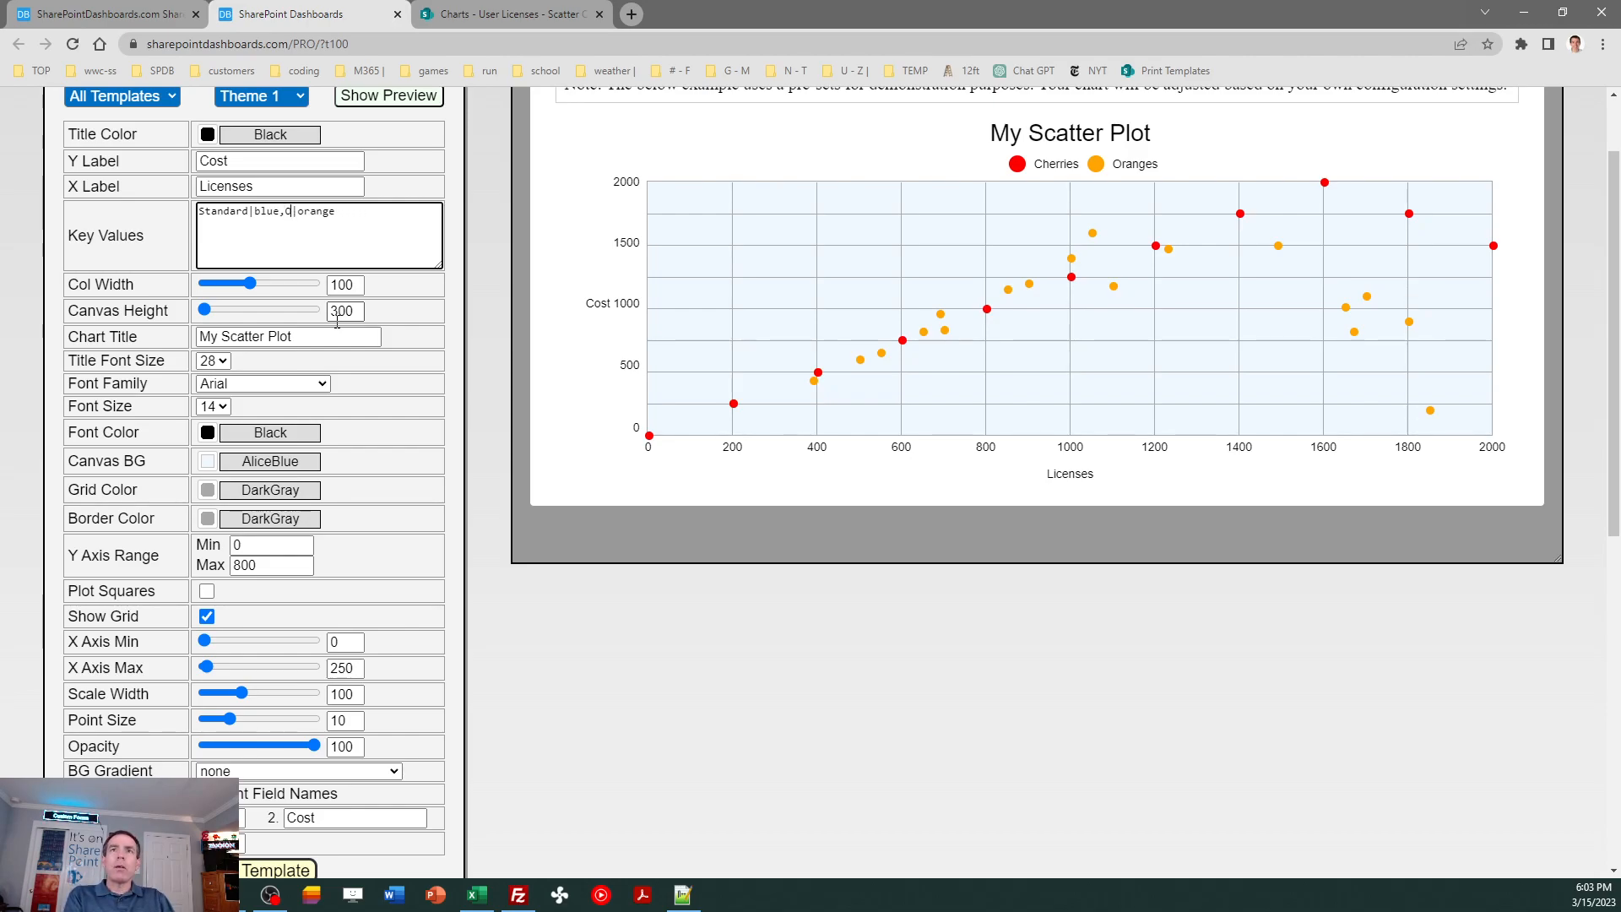
pyautogui.write('Pro')
pyautogui.press('Delete')
pyautogui.write('red')
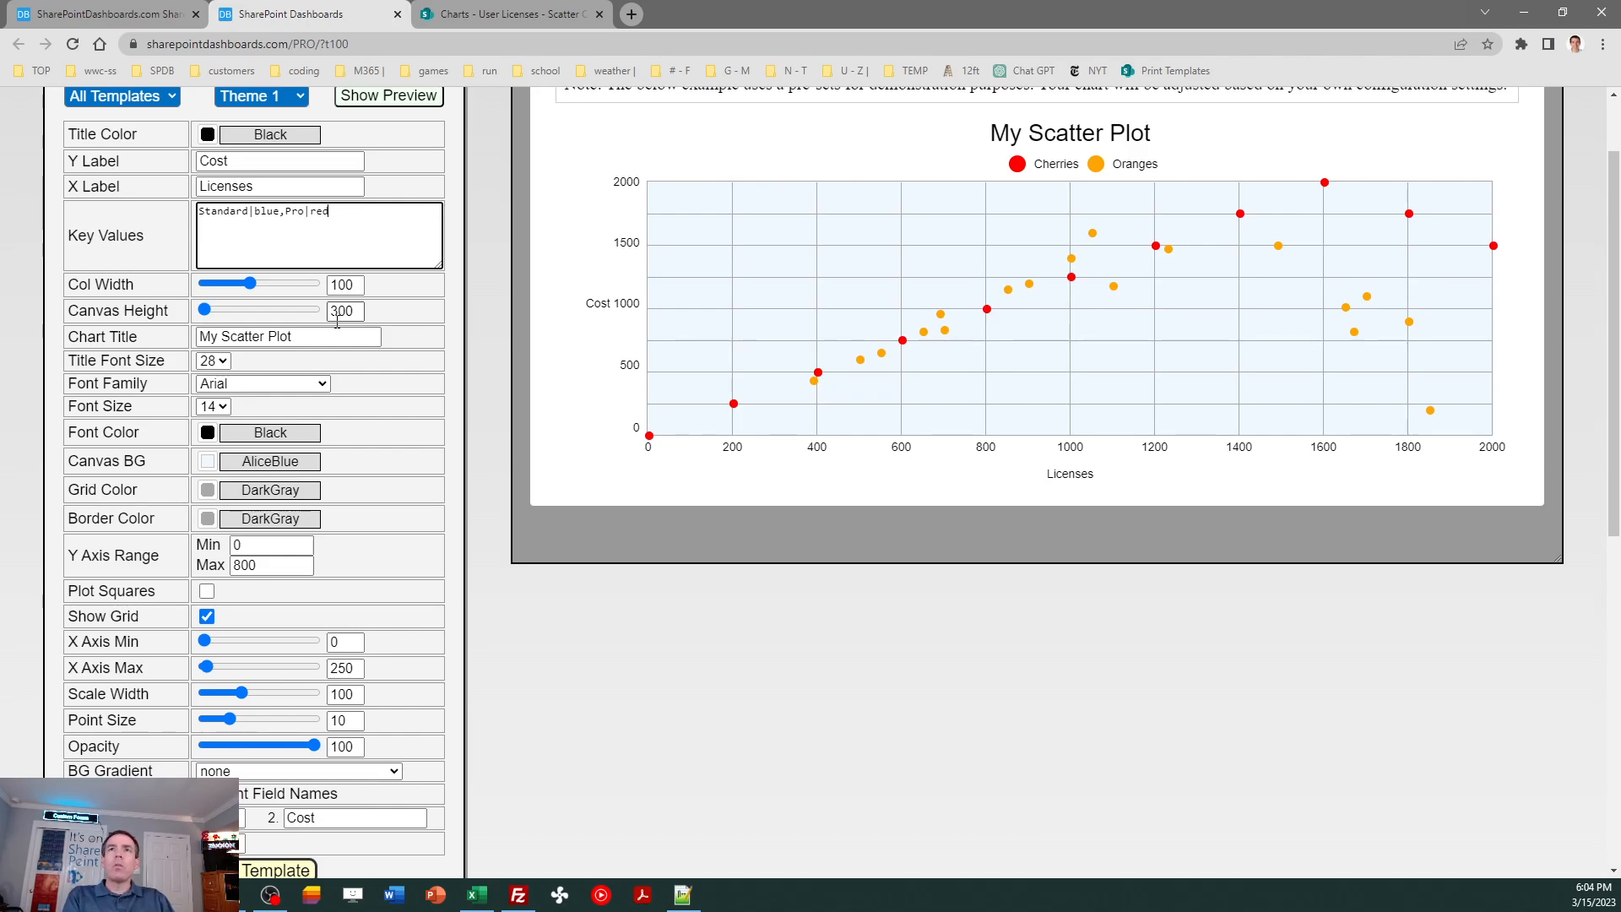
# Review the key values entry, checking the comma between the pairs and the pipe between name and color.
pyautogui.press('Left')
pyautogui.press('Left')
pyautogui.press('Left')
pyautogui.press('Left')
pyautogui.press('Left')
pyautogui.hotkey('shift', 'Left')
pyautogui.hotkey('shift', 'Left')
pyautogui.hotkey('shift', 'Left')
pyautogui.hotkey('shift', 'Left')
pyautogui.hotkey('shift', 'Left')
pyautogui.hotkey('shift', 'Left')
pyautogui.hotkey('shift', 'Left')
pyautogui.hotkey('shift', 'Left')
pyautogui.hotkey('shift', 'Left')
pyautogui.hotkey('shift', 'Left')
pyautogui.hotkey('shift', 'Left')
pyautogui.hotkey('shift', 'Left')
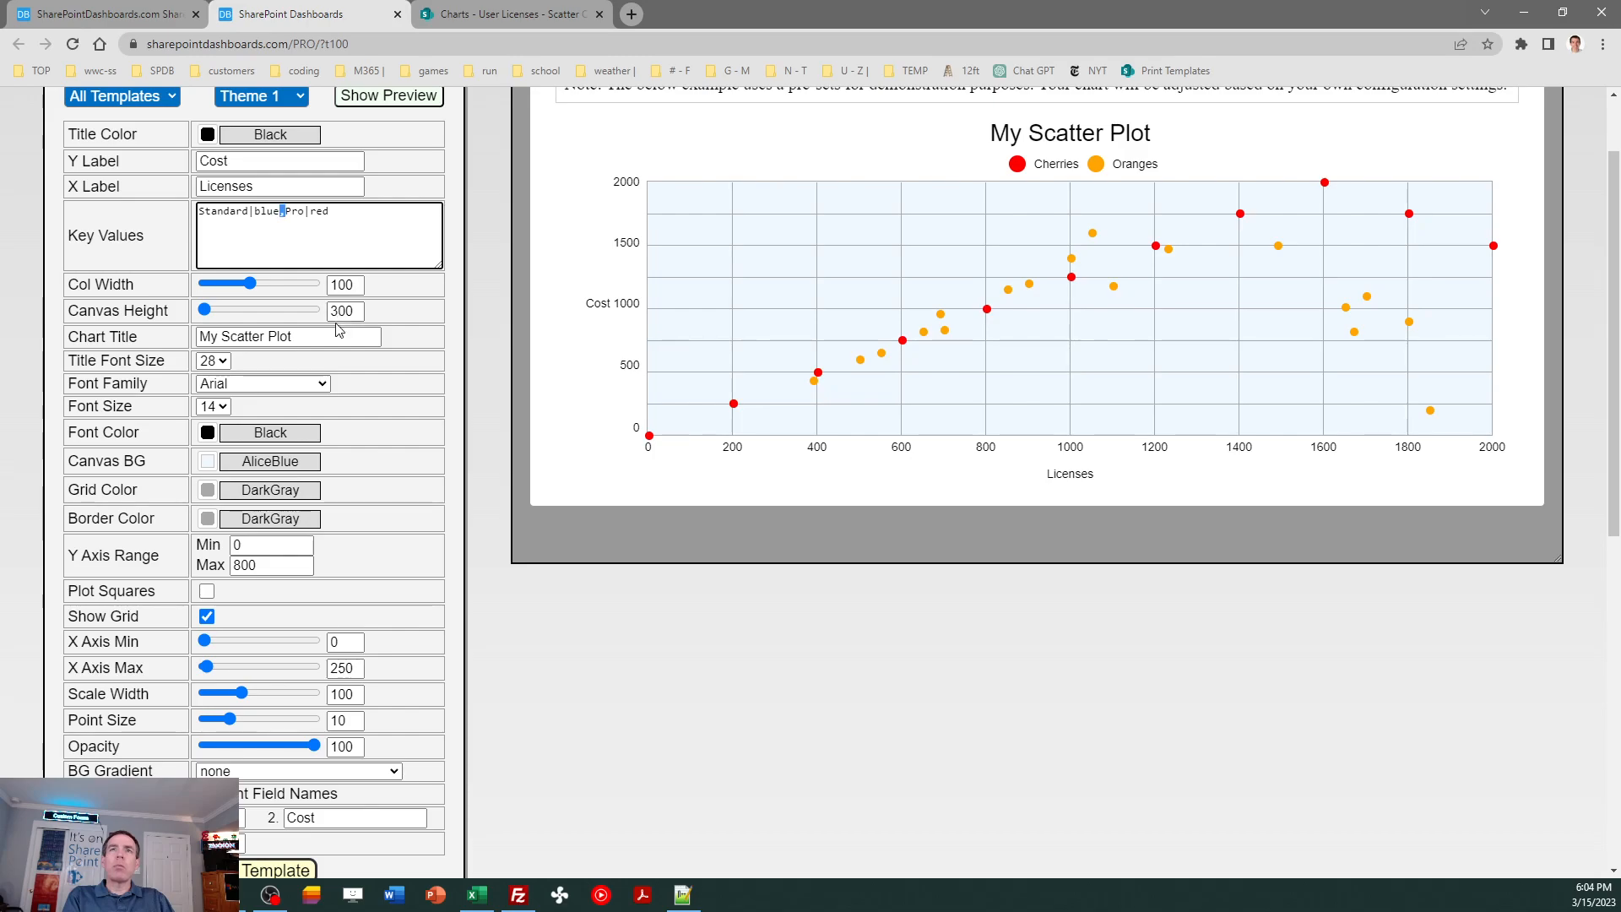
pyautogui.hotkey('shift', 'Right')
pyautogui.press('Right')
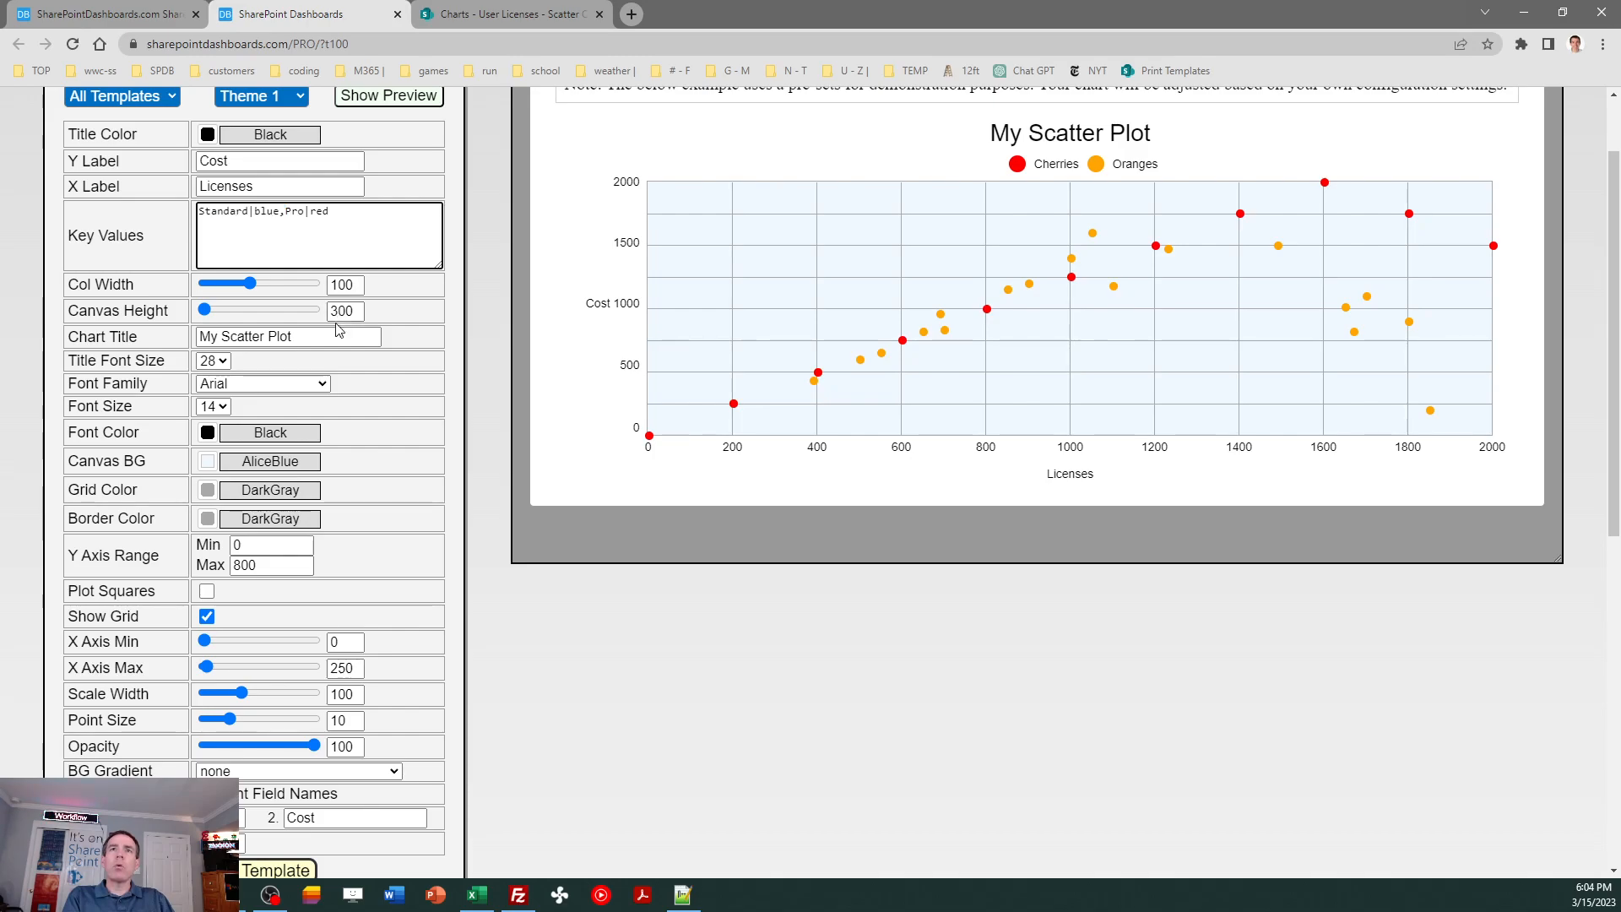
pyautogui.press('Left')
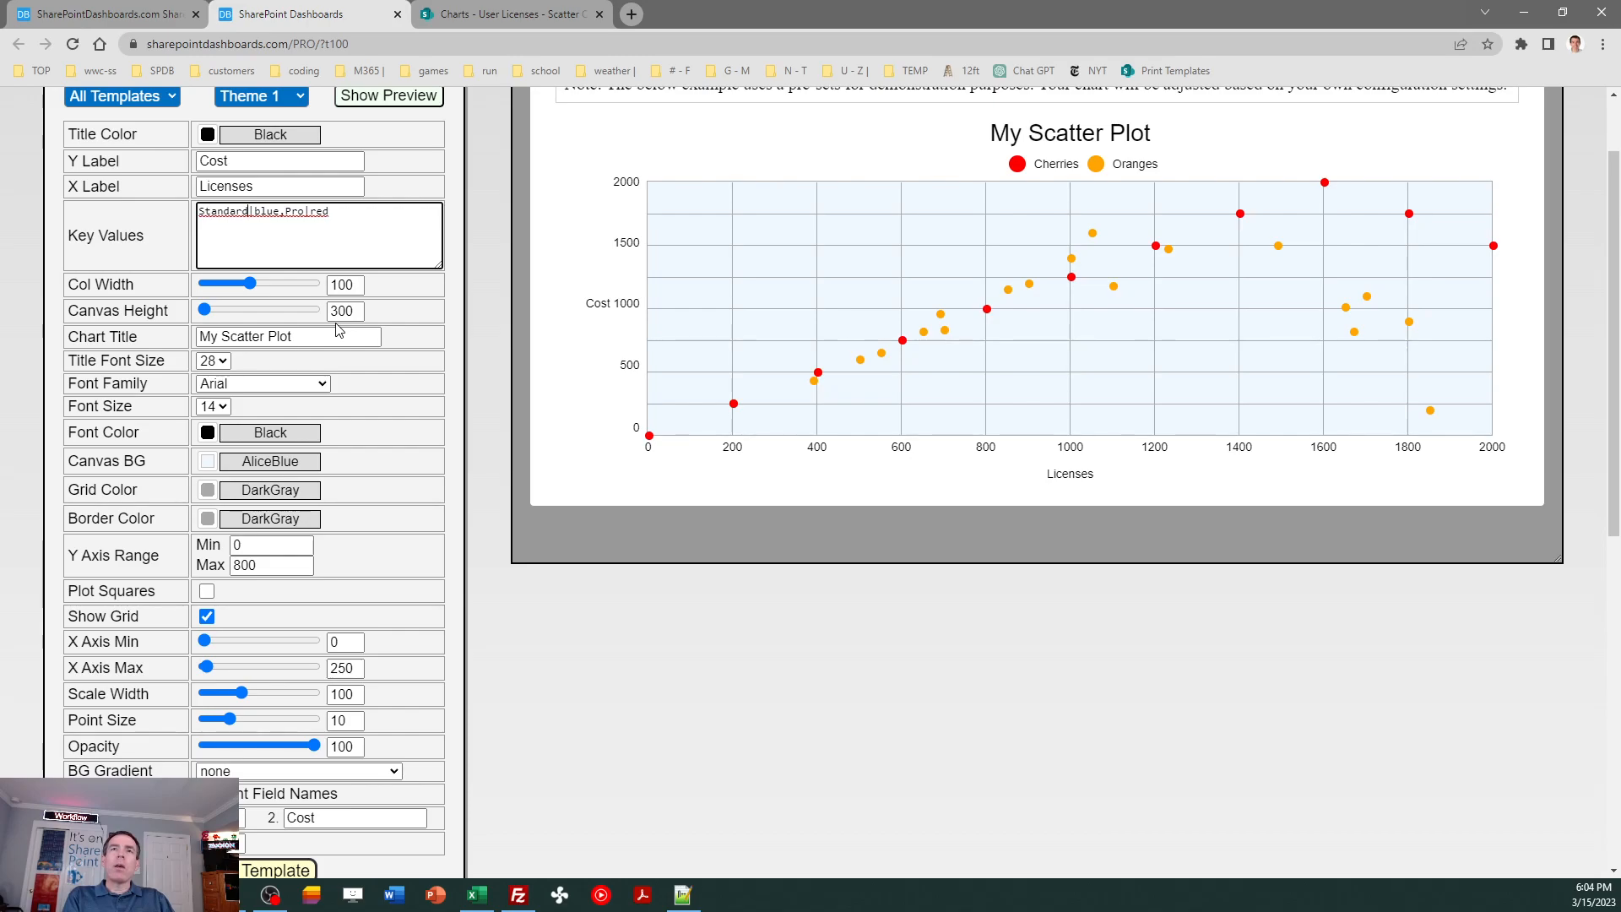
pyautogui.press('Right')
pyautogui.press('Right')
pyautogui.press('Right')
pyautogui.press('Right')
pyautogui.press('Right')
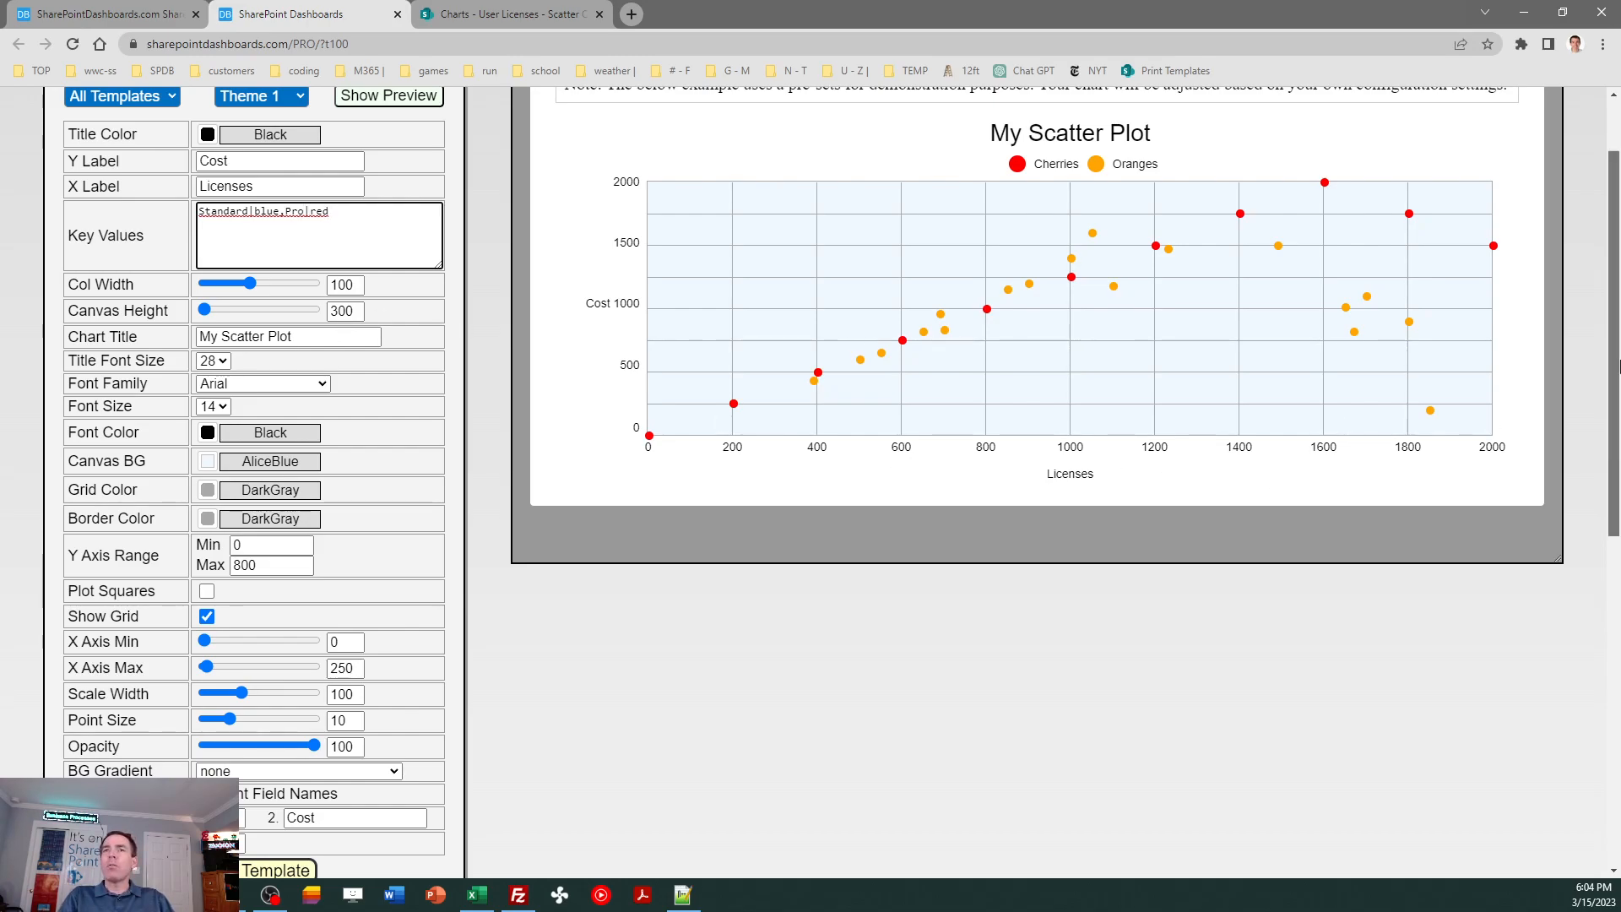
# Copy the configured scatter plot template, dismiss the instructions and return to the User Licenses list.
pyautogui.scroll(-2, 1619, 365)
pyautogui.click(253, 659)
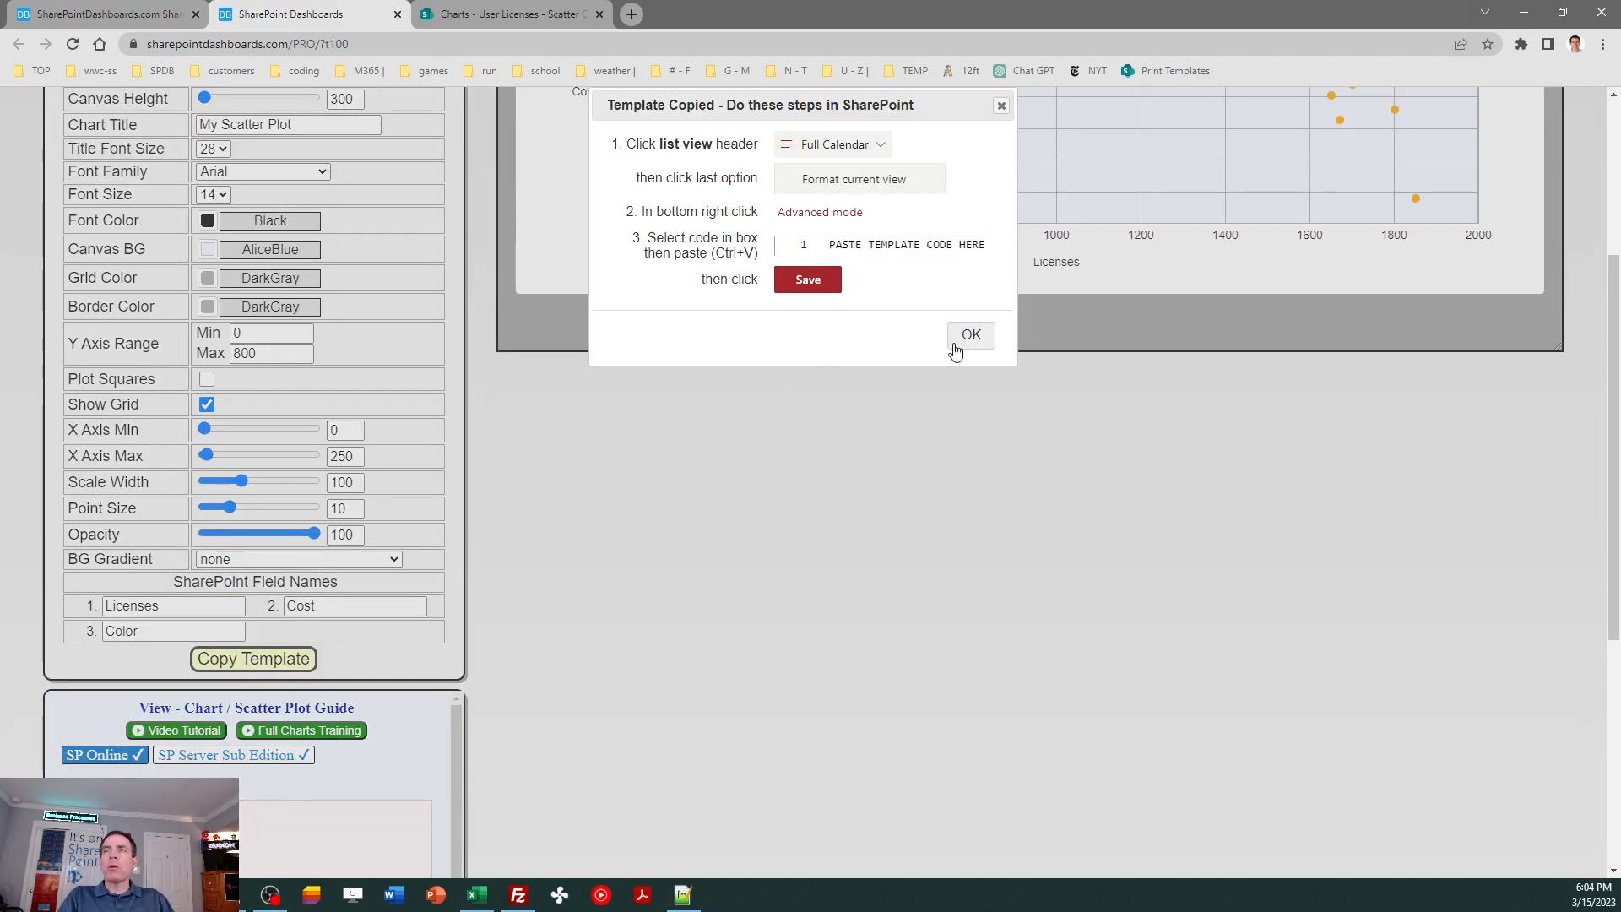
pyautogui.click(968, 336)
pyautogui.click(507, 11)
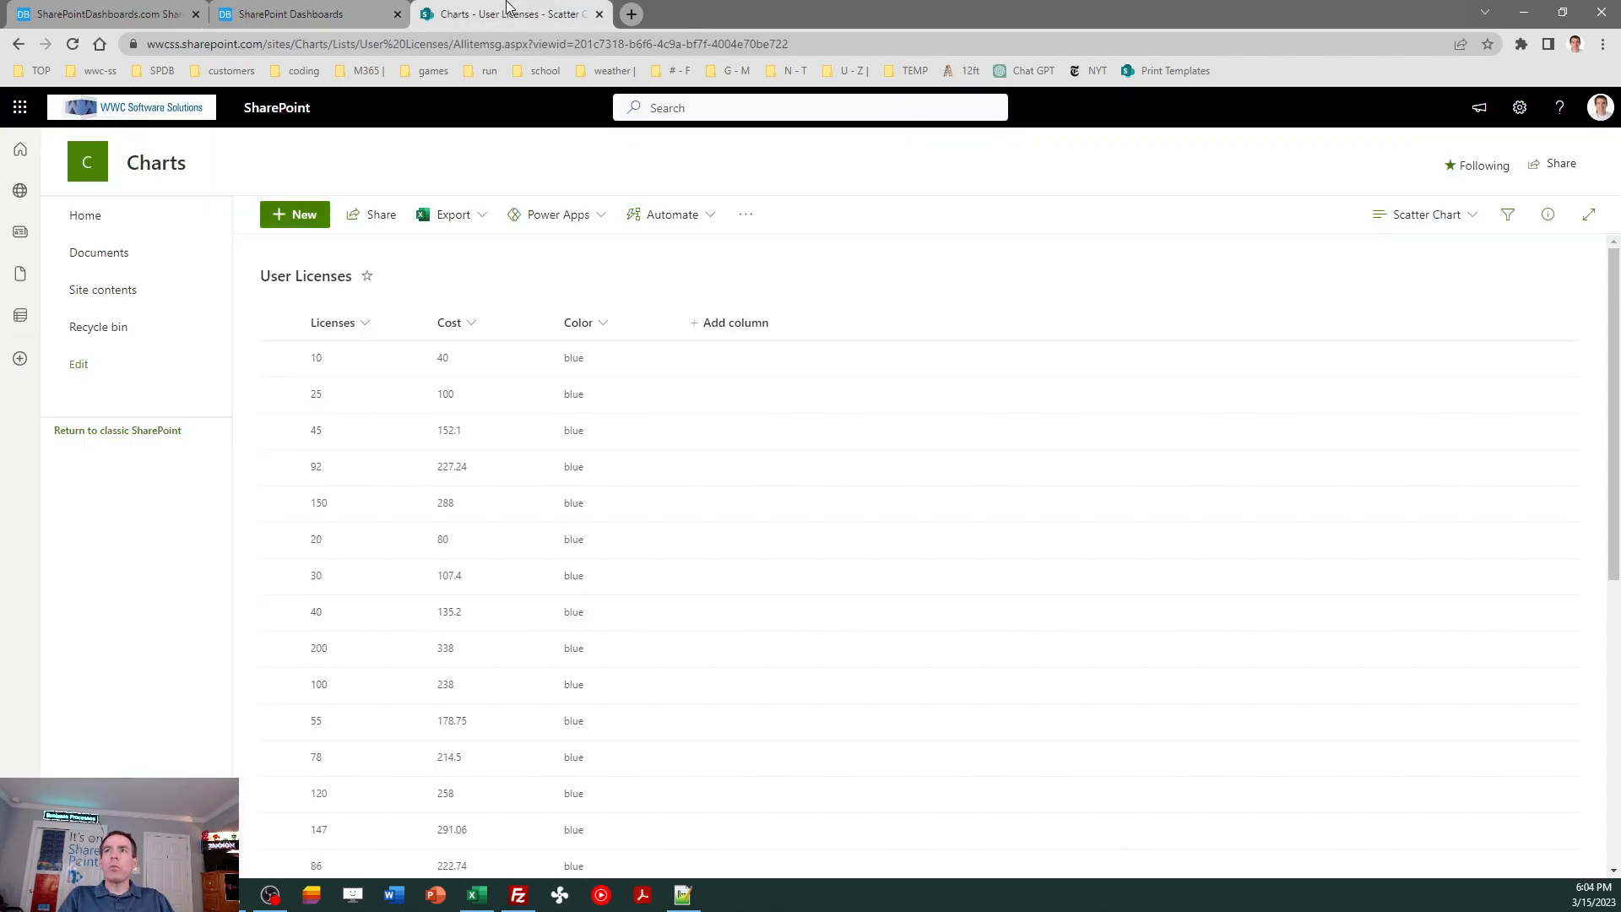
# Replace the Scatter Chart view's formatting JSON with the copied template, save it, and narrow the formatting pane to reveal the chart.
pyautogui.click(1433, 218)
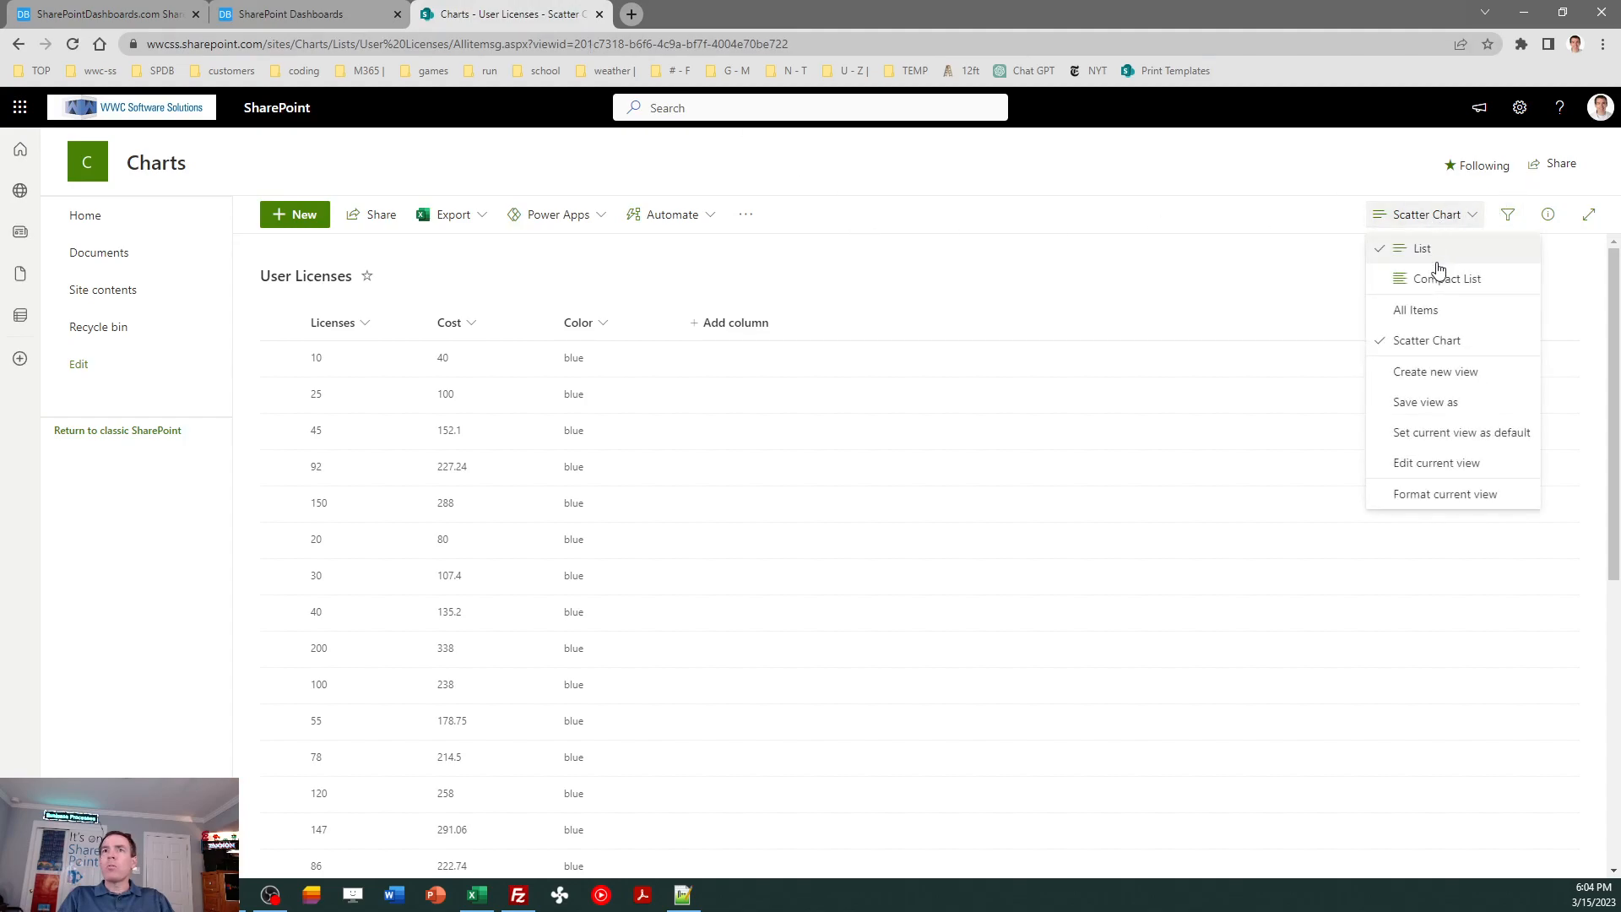
pyautogui.click(1458, 499)
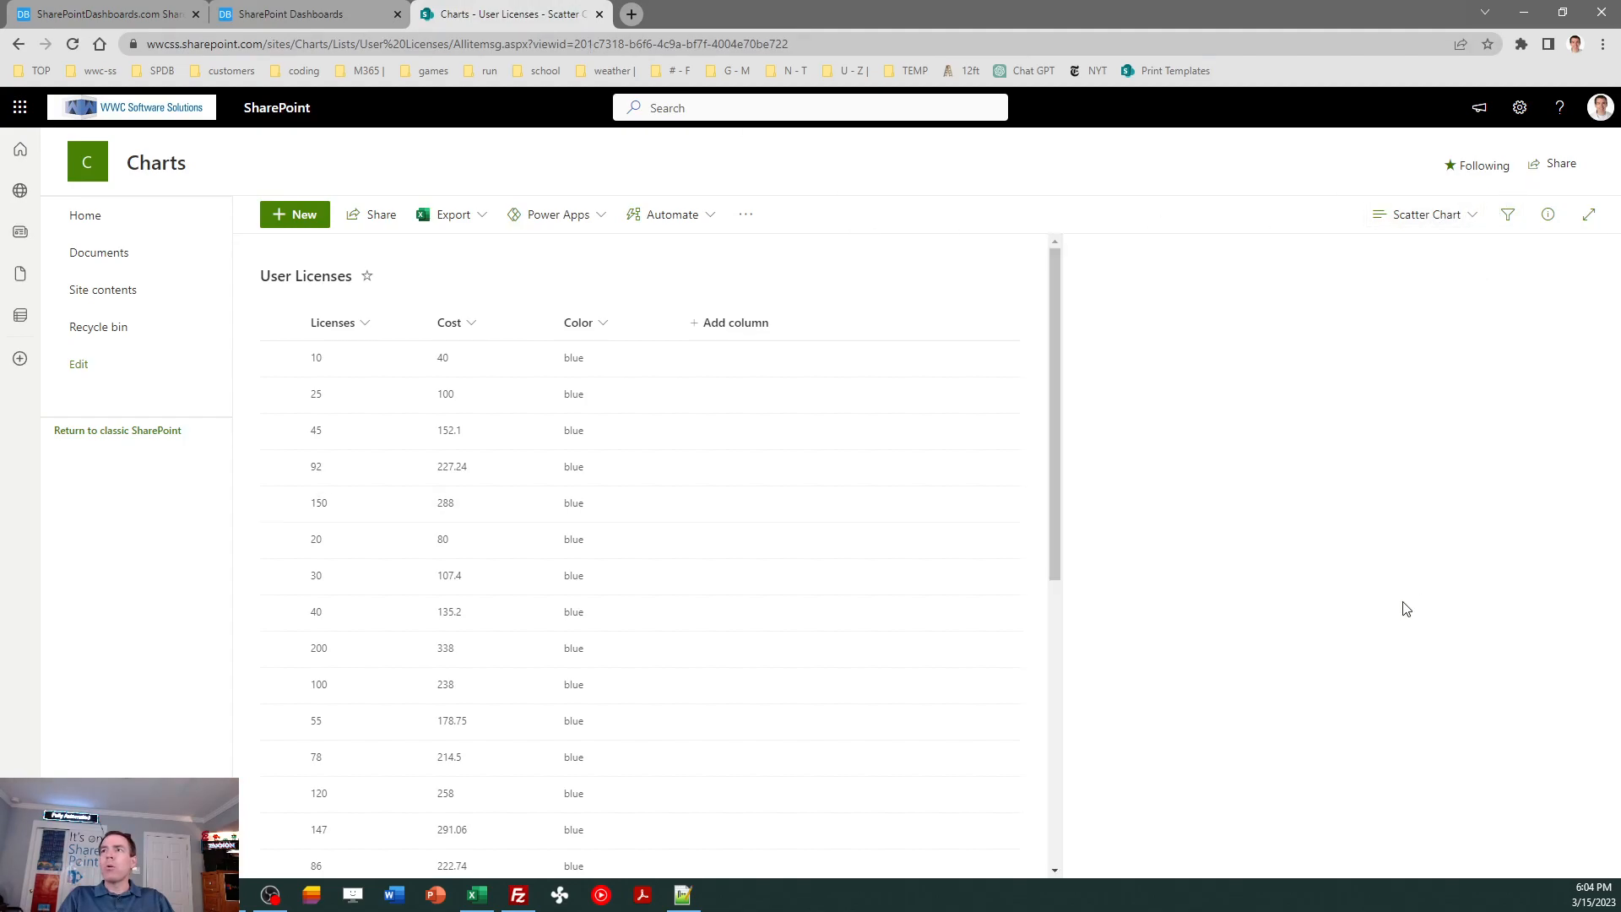
pyautogui.click(1142, 812)
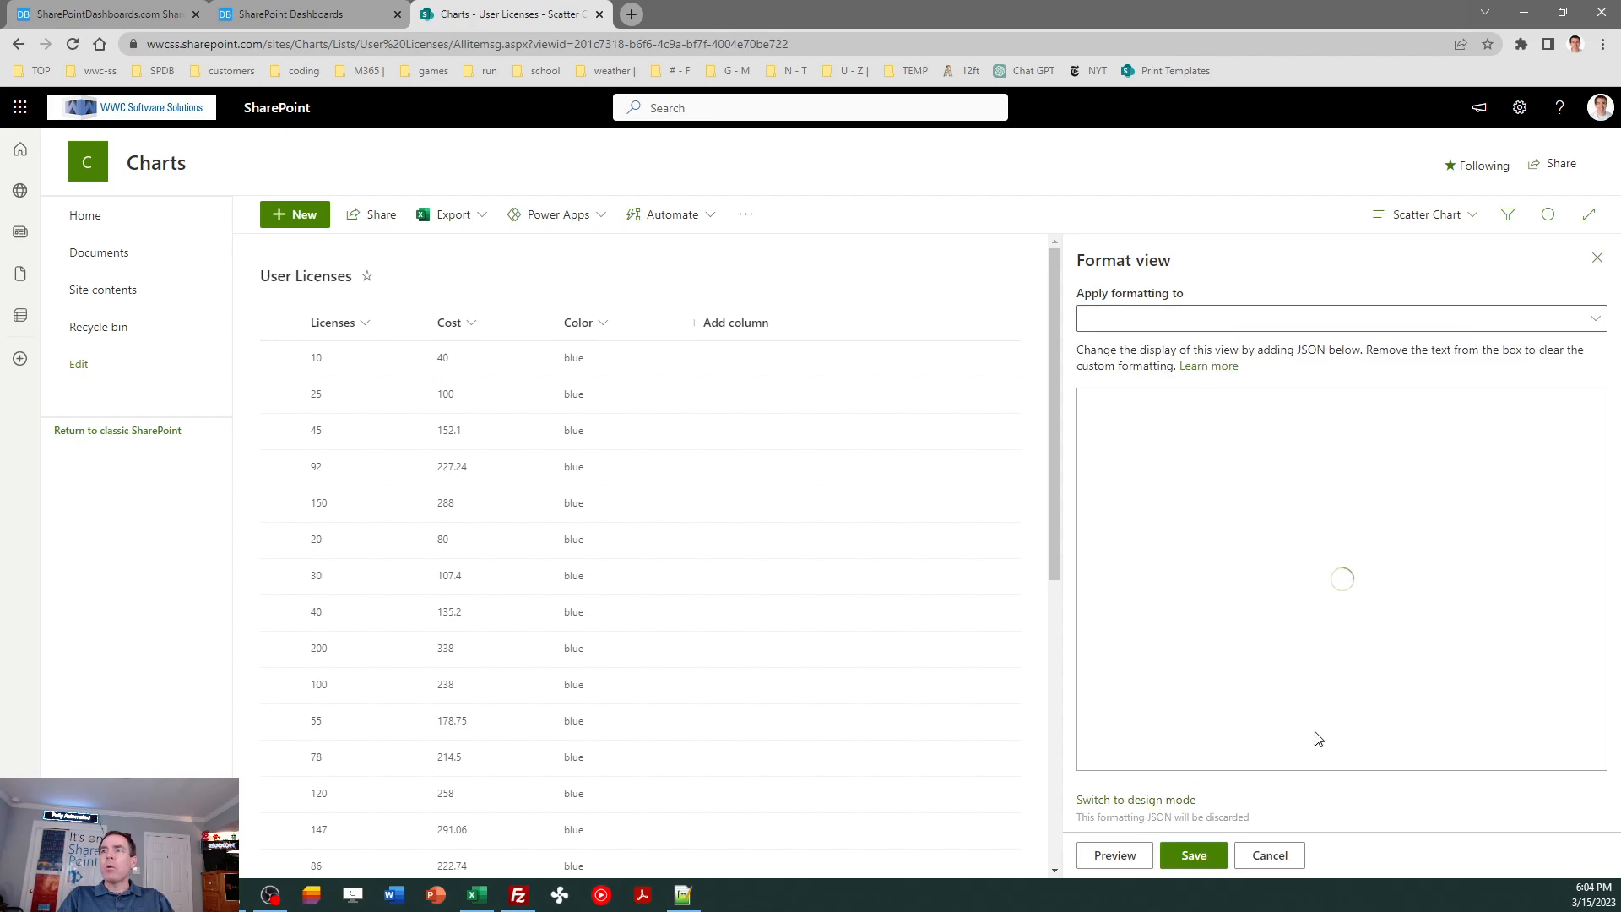
pyautogui.hotkey('ctrl', 'a')
pyautogui.hotkey('ctrl', 'v')
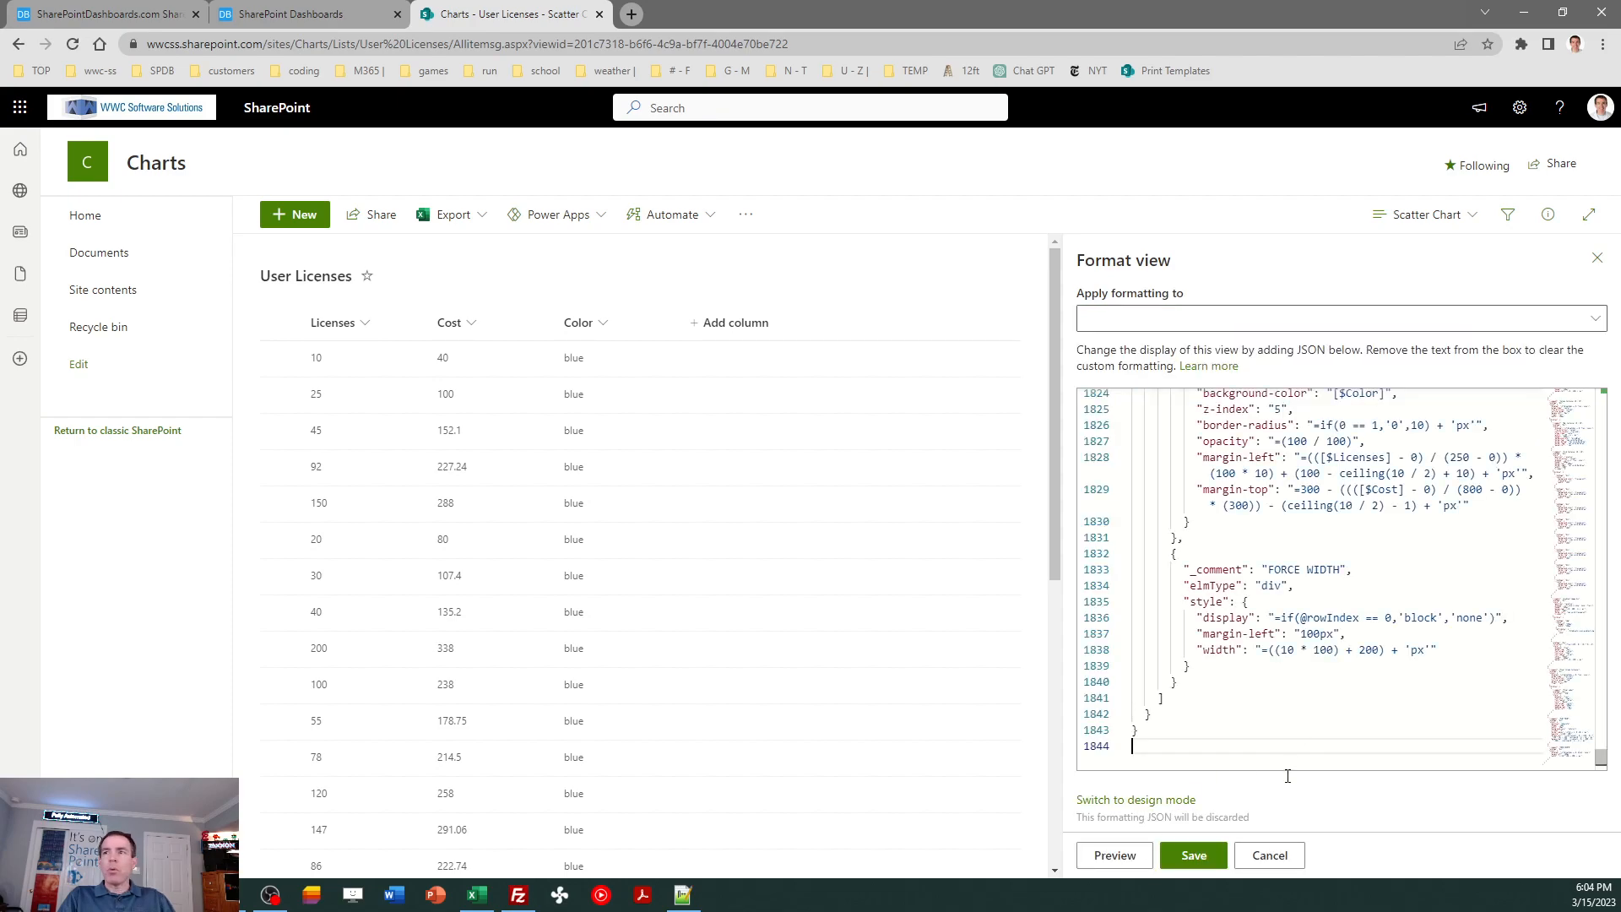
pyautogui.click(1194, 855)
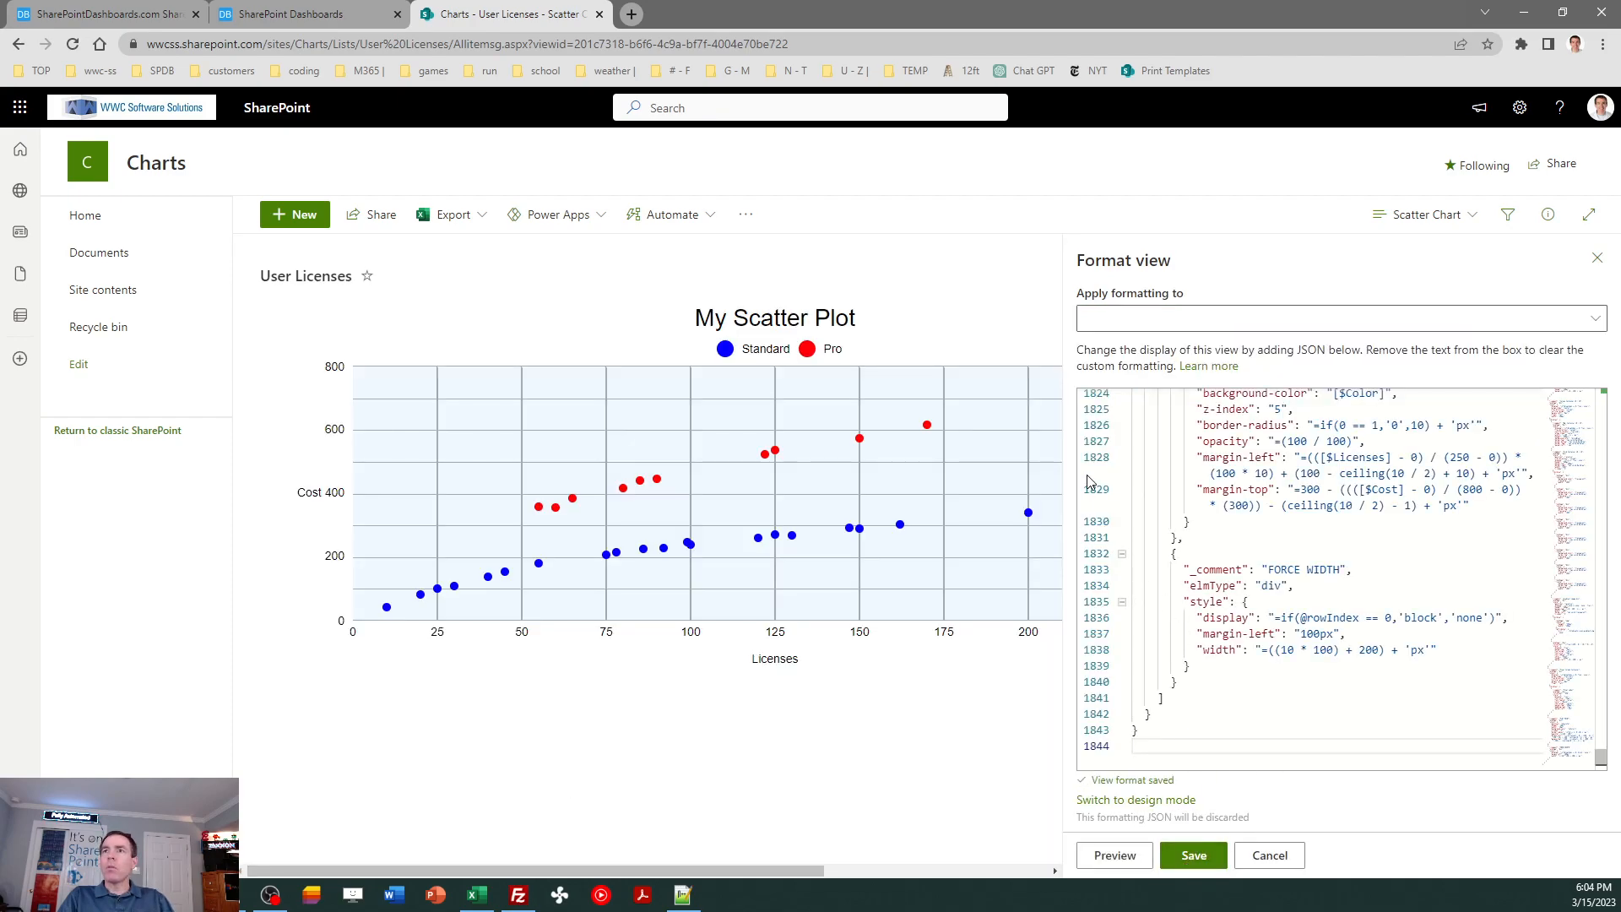
pyautogui.moveTo(1063, 483); pyautogui.dragTo(1271, 494)
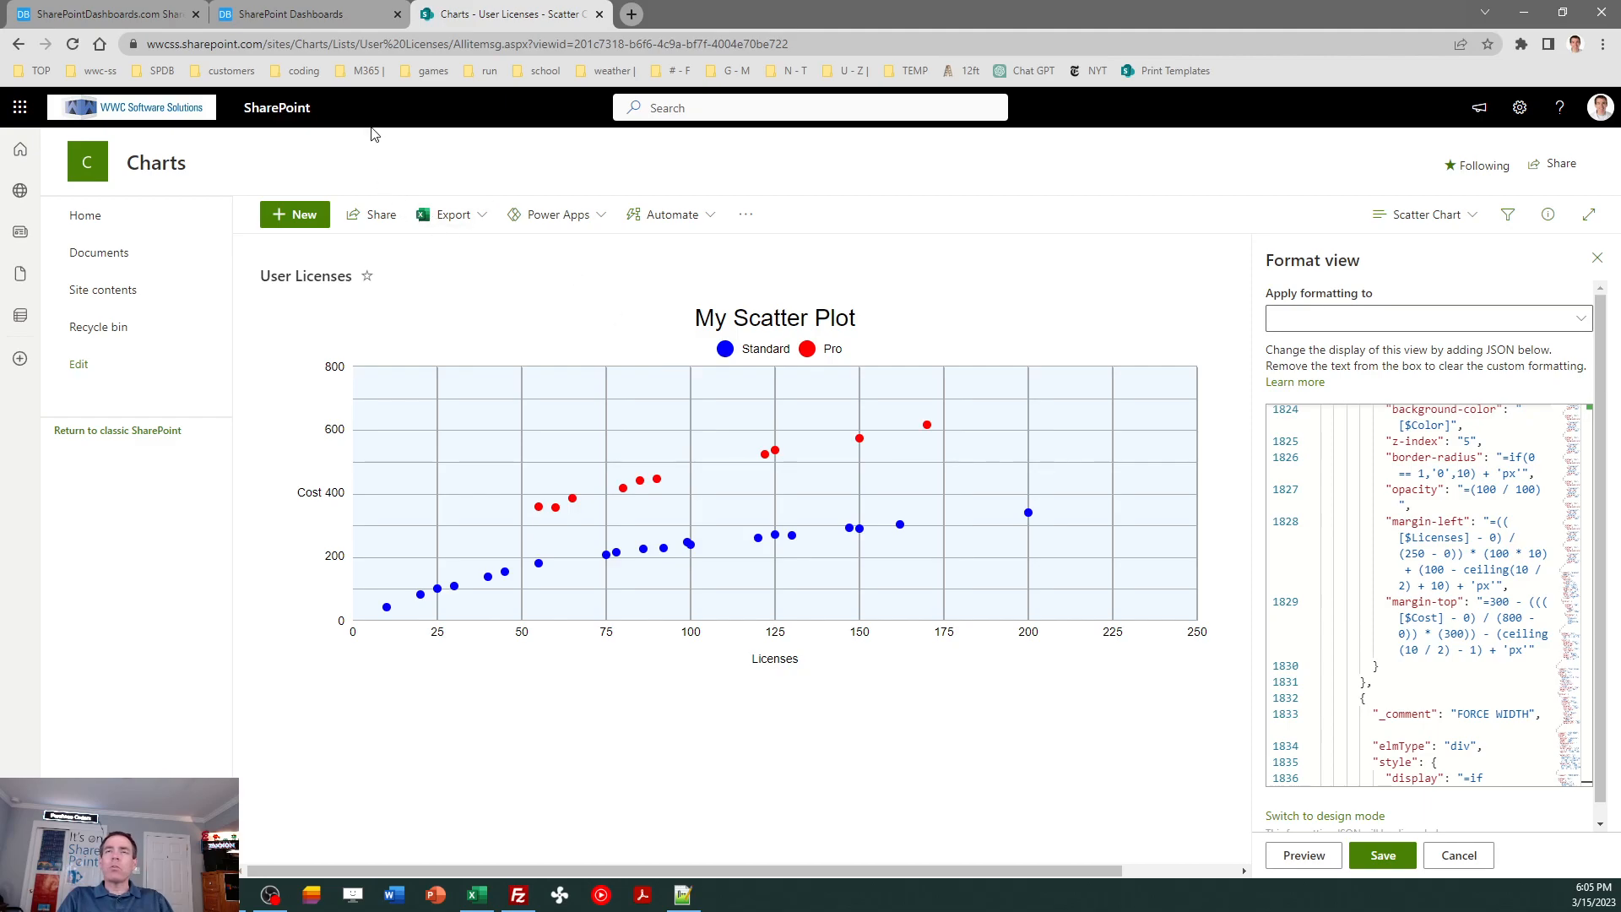
# Return to the scatter plot template page and set the point size to 50.
pyautogui.click(312, 16)
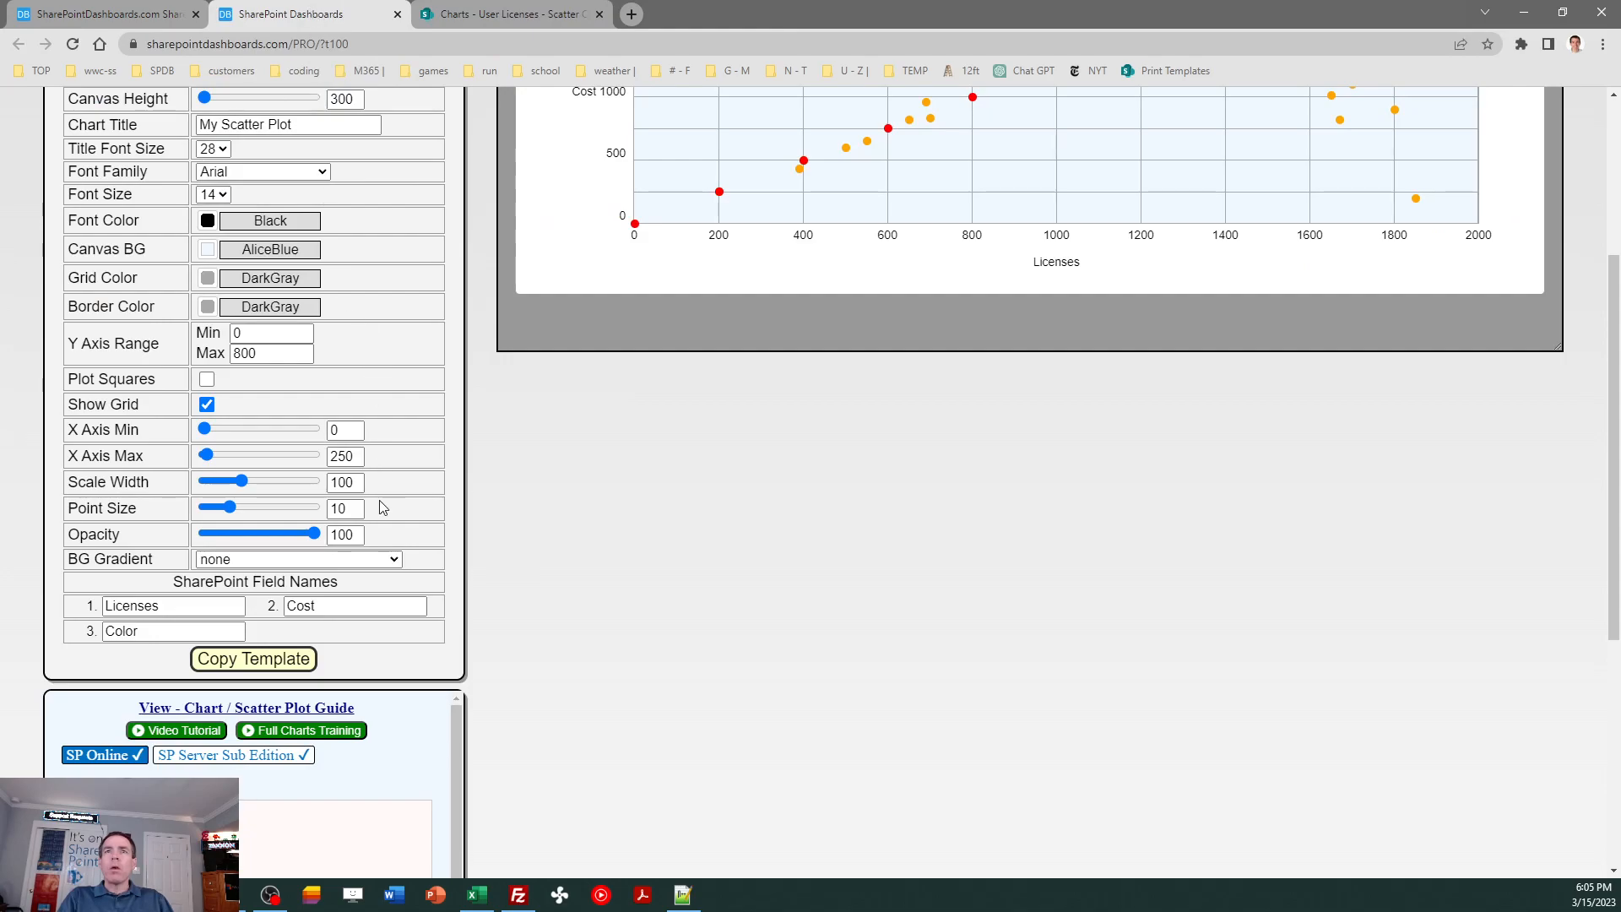
pyautogui.doubleClick(359, 508)
pyautogui.write('50')
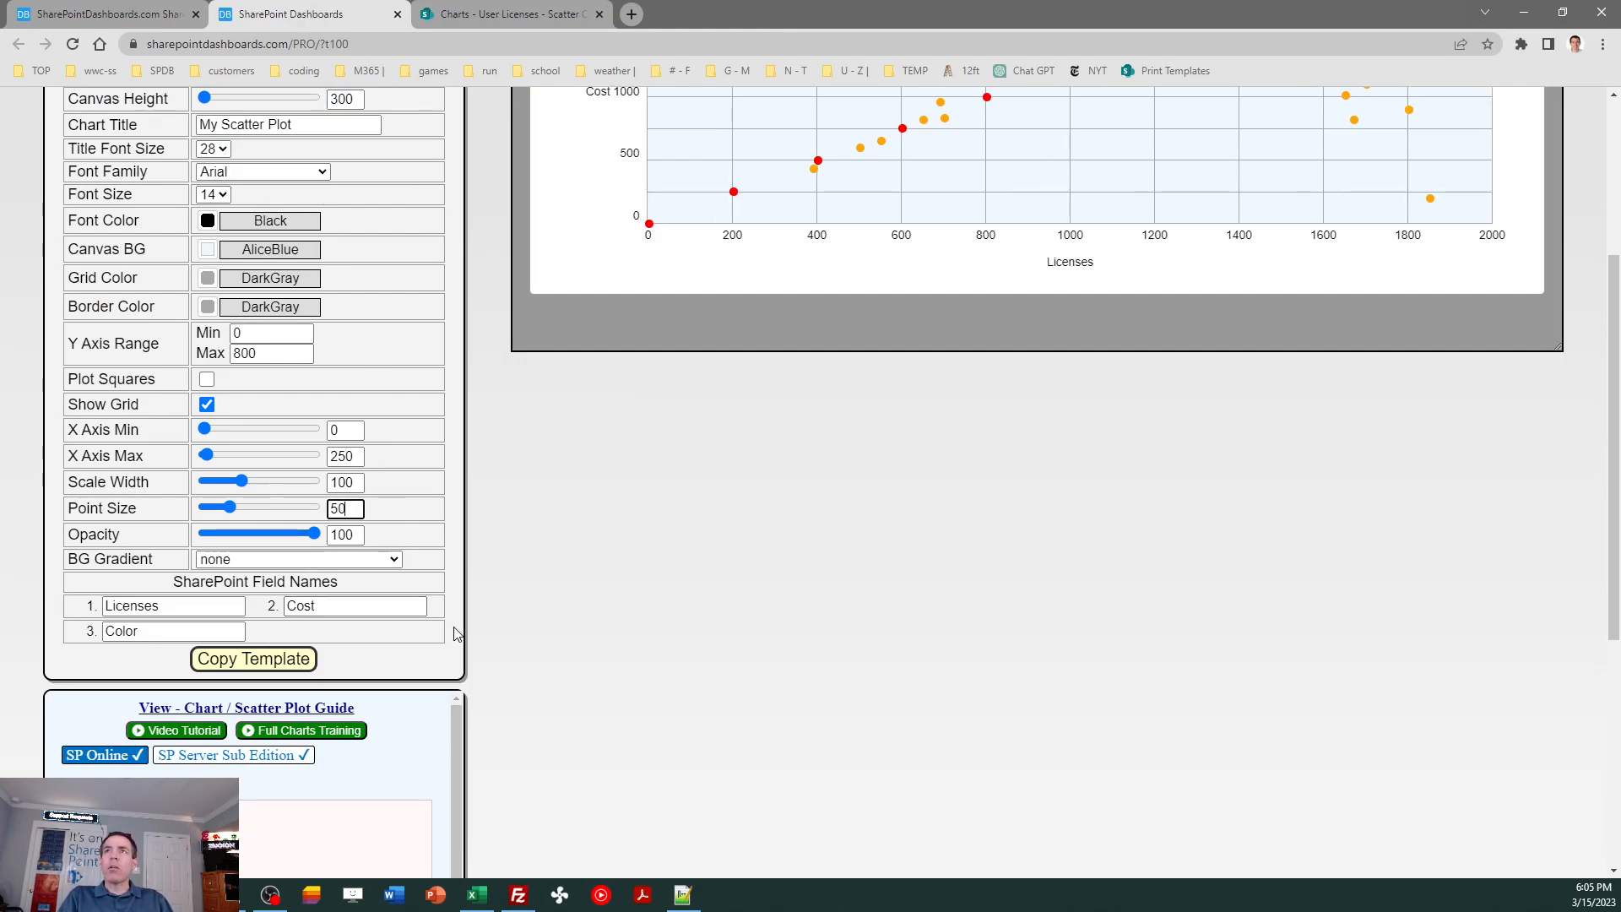
pyautogui.press('Tab')
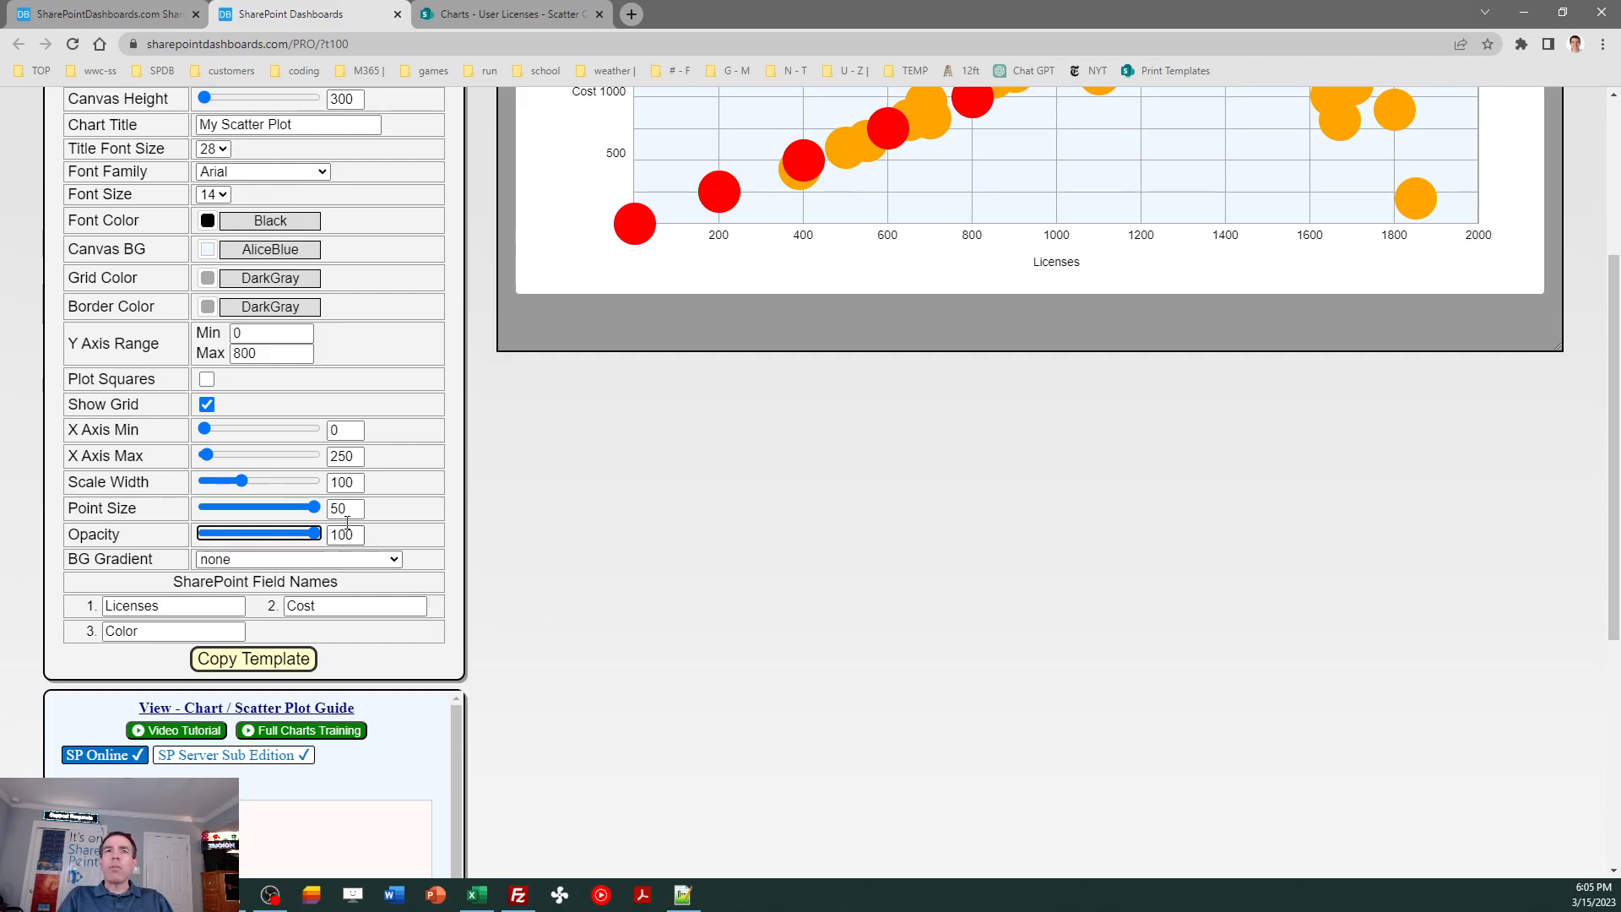
# Set the scatter plot's point size to 30, copy the template and dismiss the instructions.
pyautogui.hotkey('shift', 'Tab')
pyautogui.write('30')
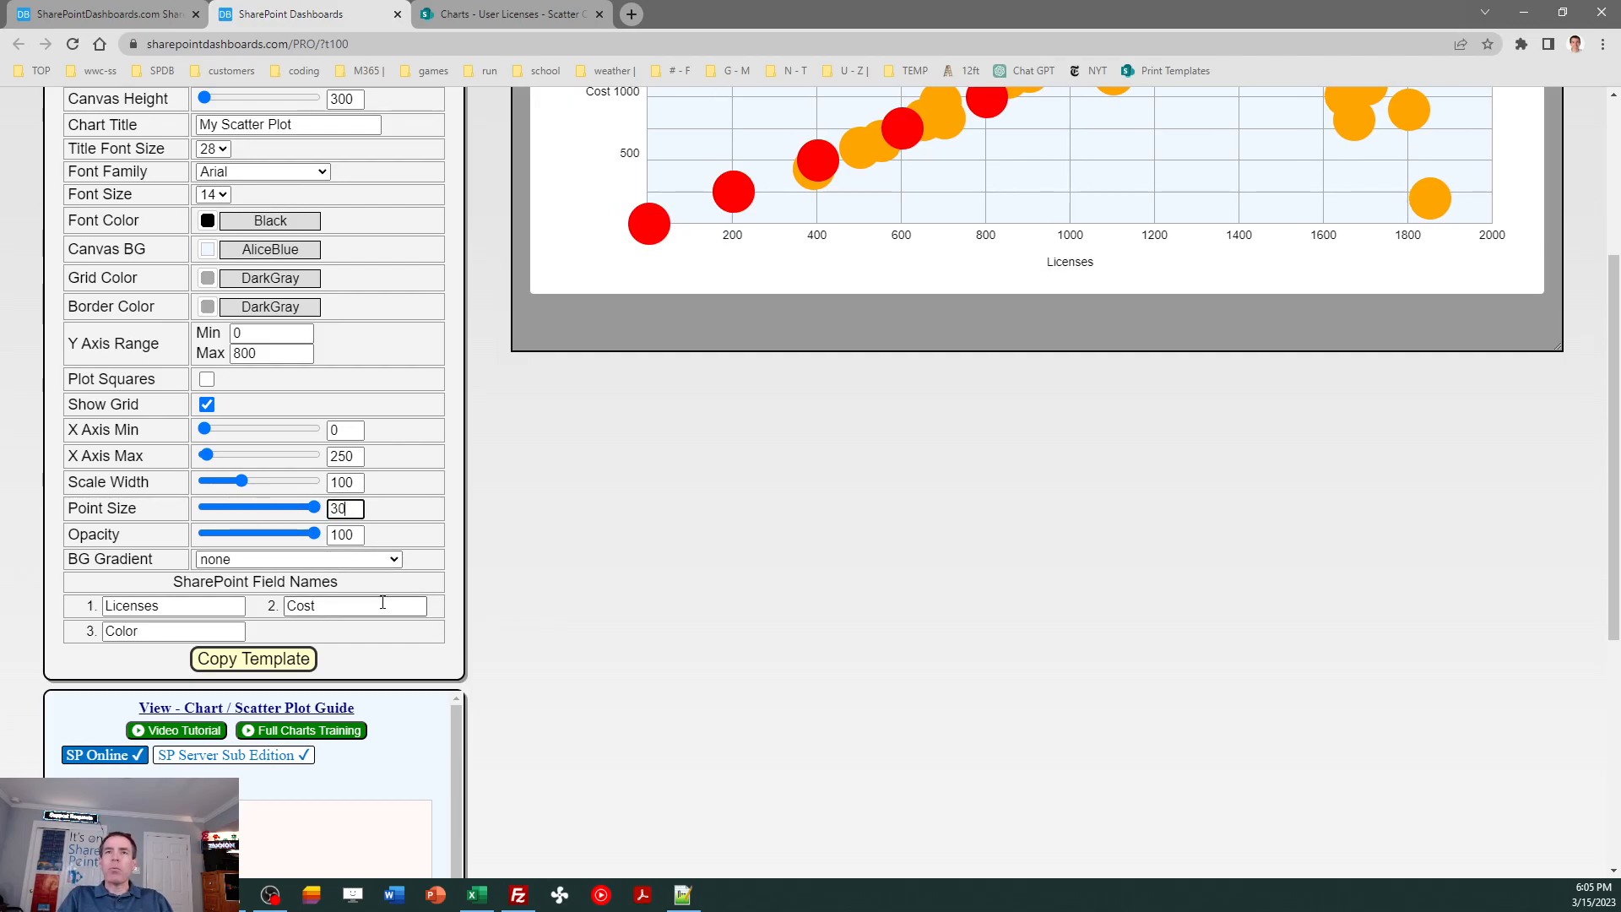
pyautogui.press('Tab')
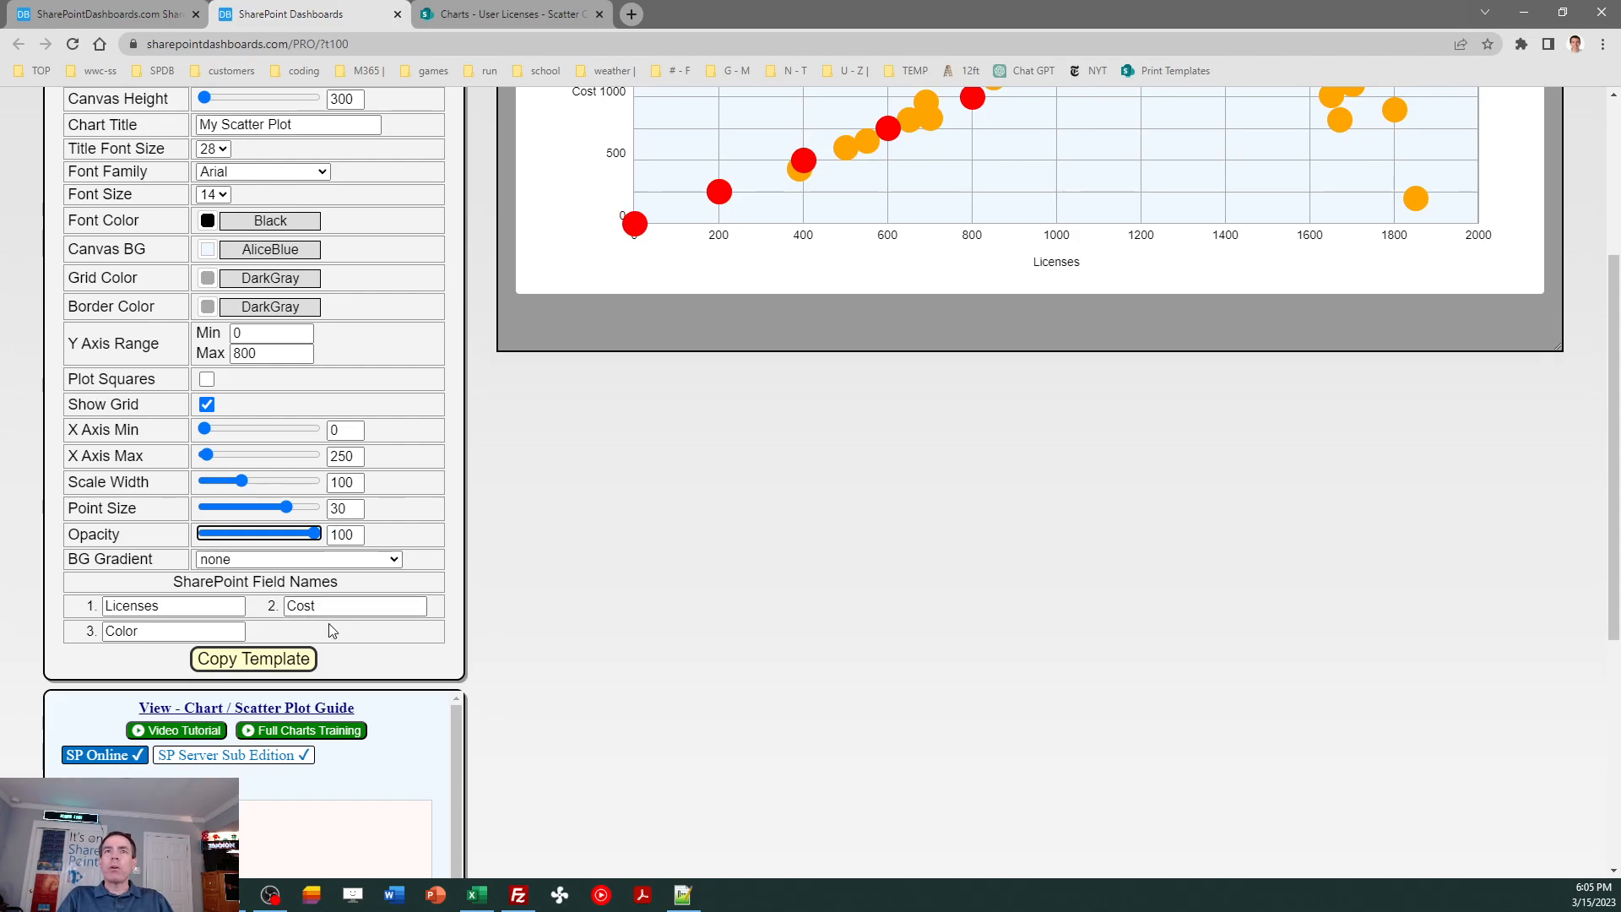
pyautogui.click(275, 661)
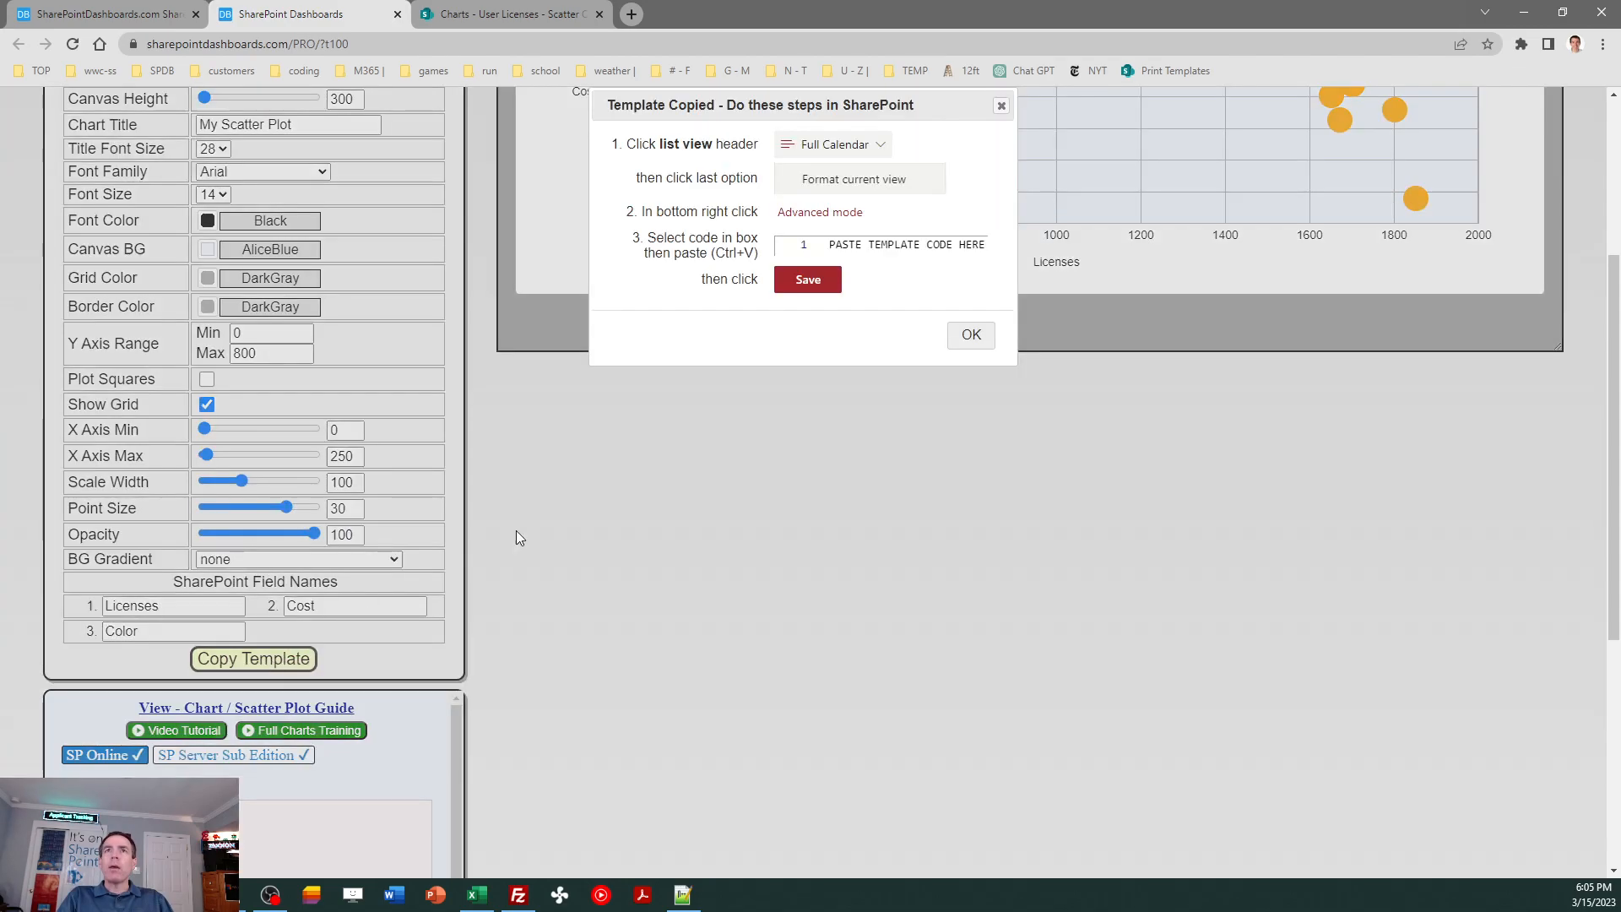
pyautogui.click(971, 334)
# Return to the User Licenses list, replace the Scatter Chart view's formatting JSON with the 30-point-size template and save it.
pyautogui.click(557, 17)
pyautogui.click(1364, 575)
pyautogui.hotkey('ctrl', 'a')
pyautogui.hotkey('ctrl', 'v')
pyautogui.click(1383, 855)
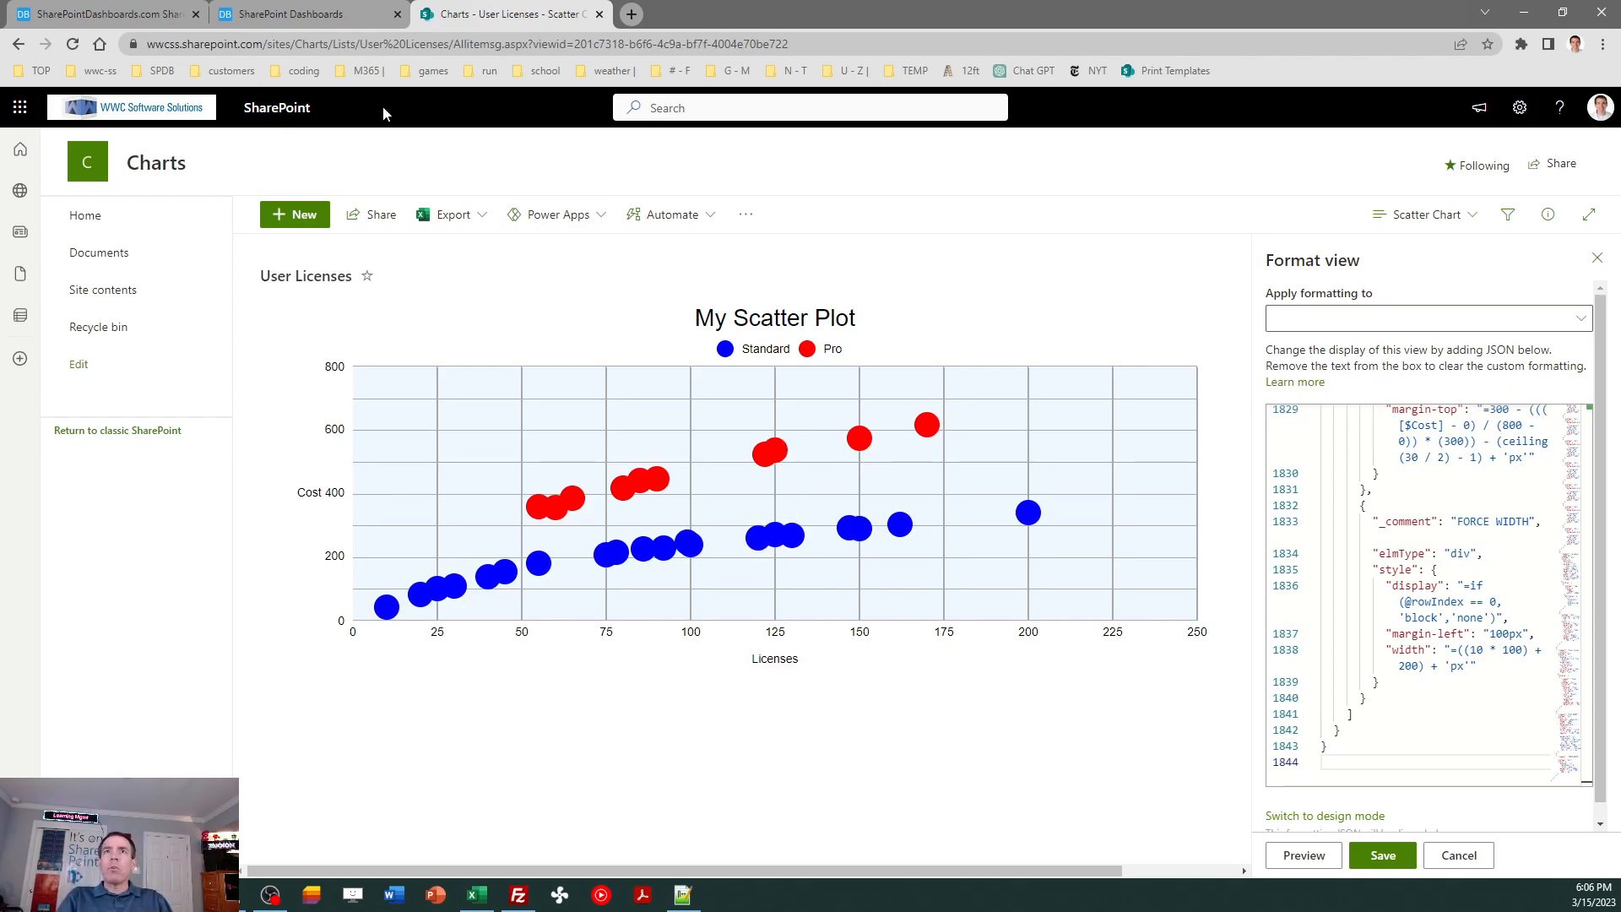
# Return to the scatter plot template page, set the point opacity to 40 and copy the template.
pyautogui.click(287, 17)
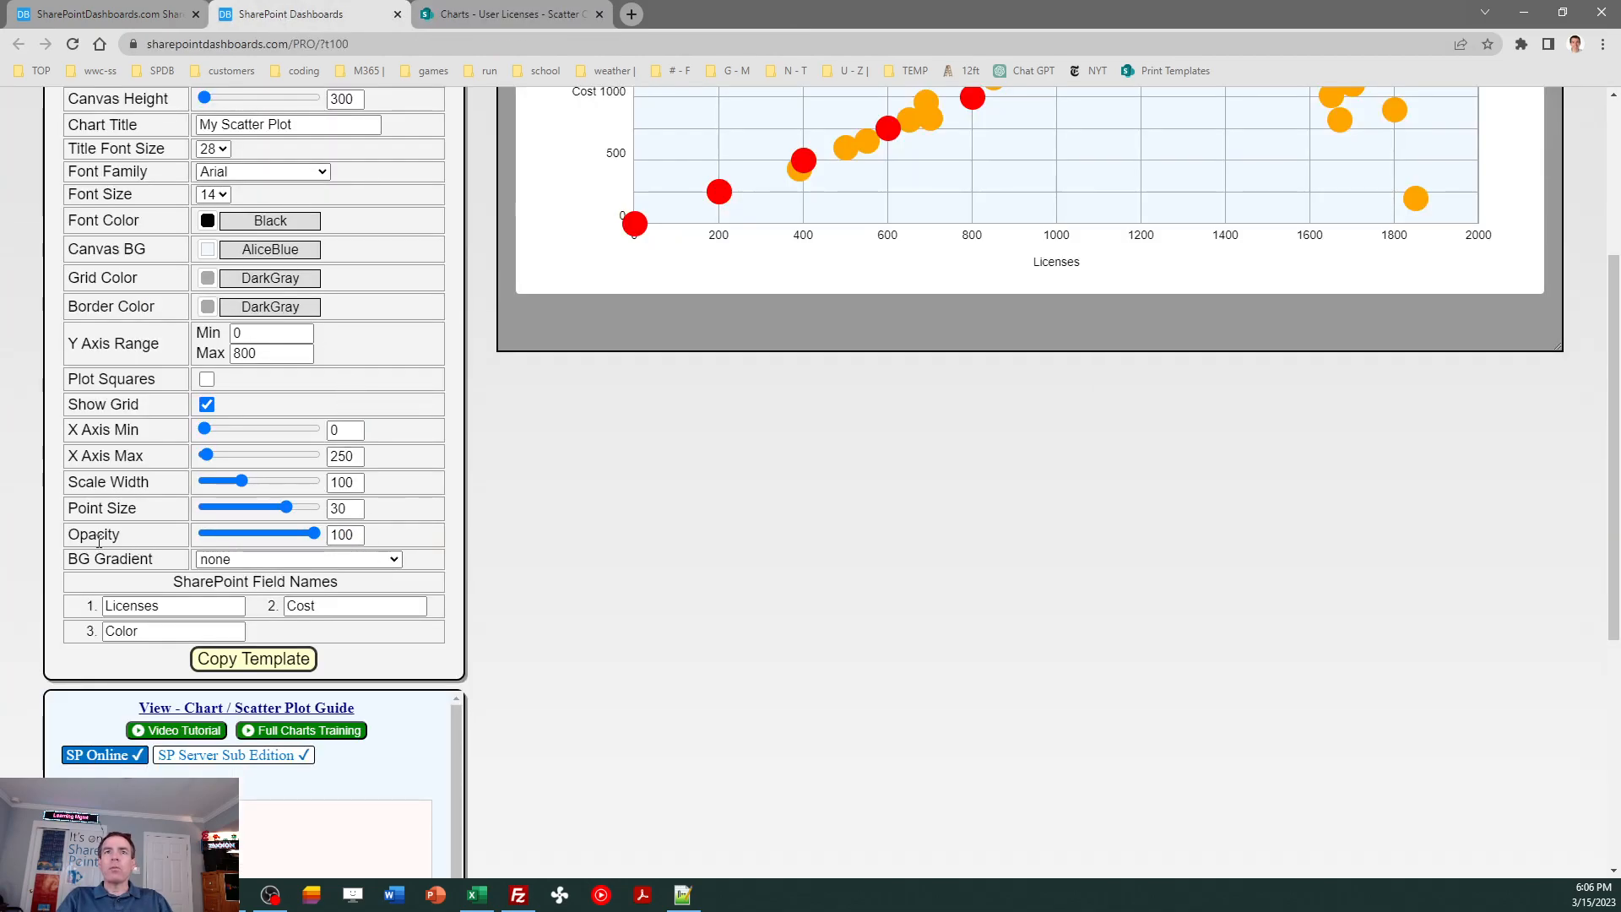
pyautogui.moveTo(149, 537); pyautogui.dragTo(62, 541)
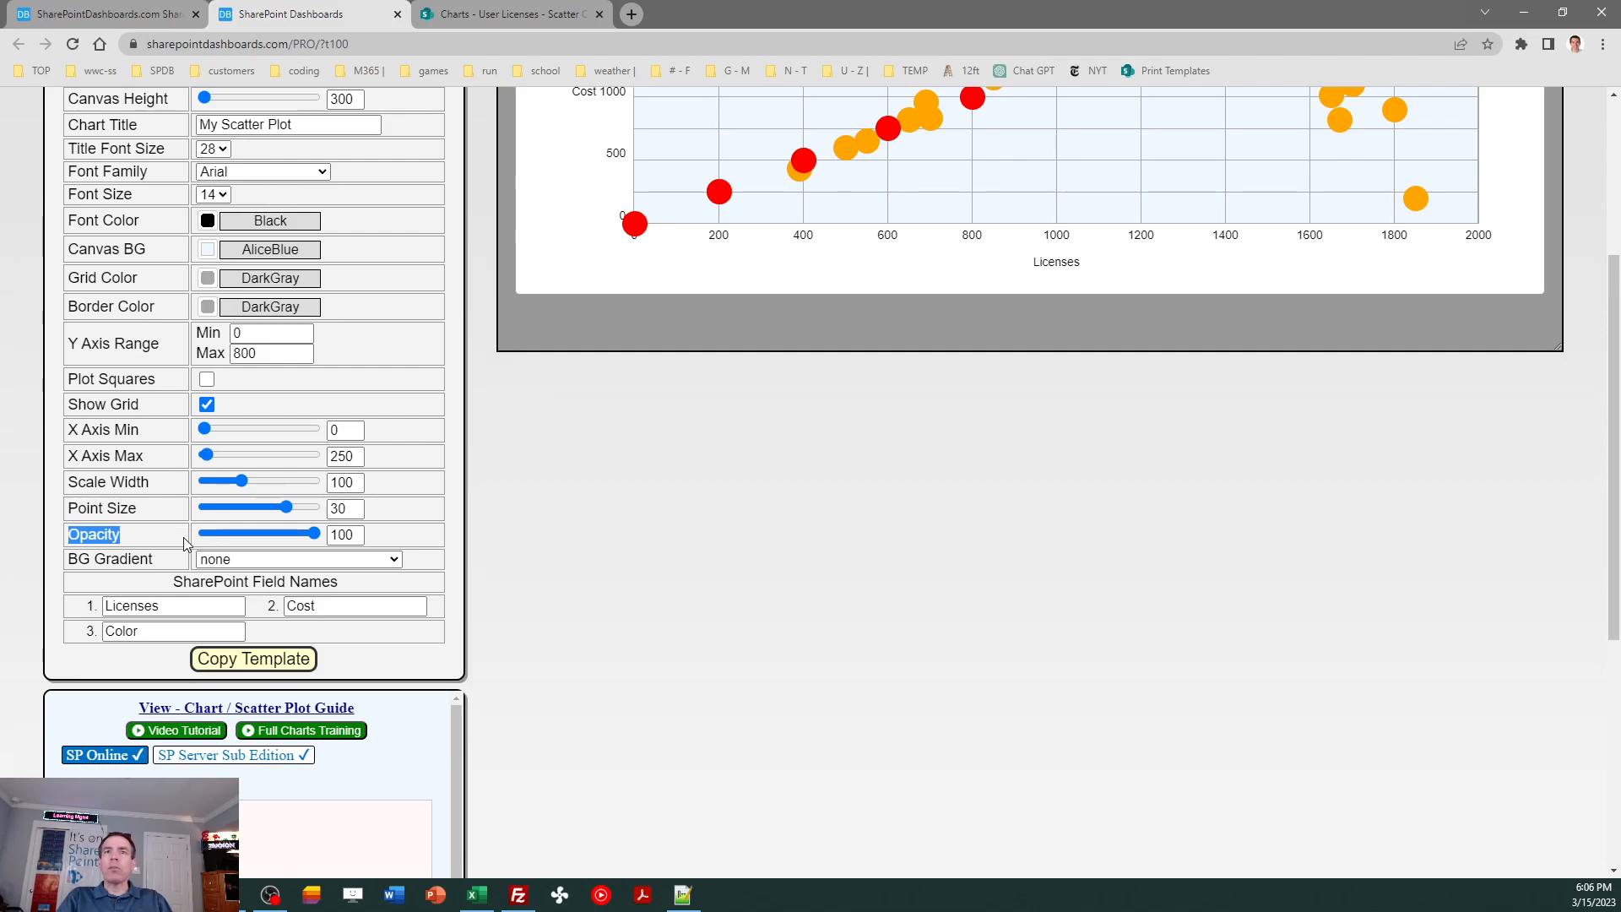
pyautogui.moveTo(315, 533); pyautogui.dragTo(272, 533)
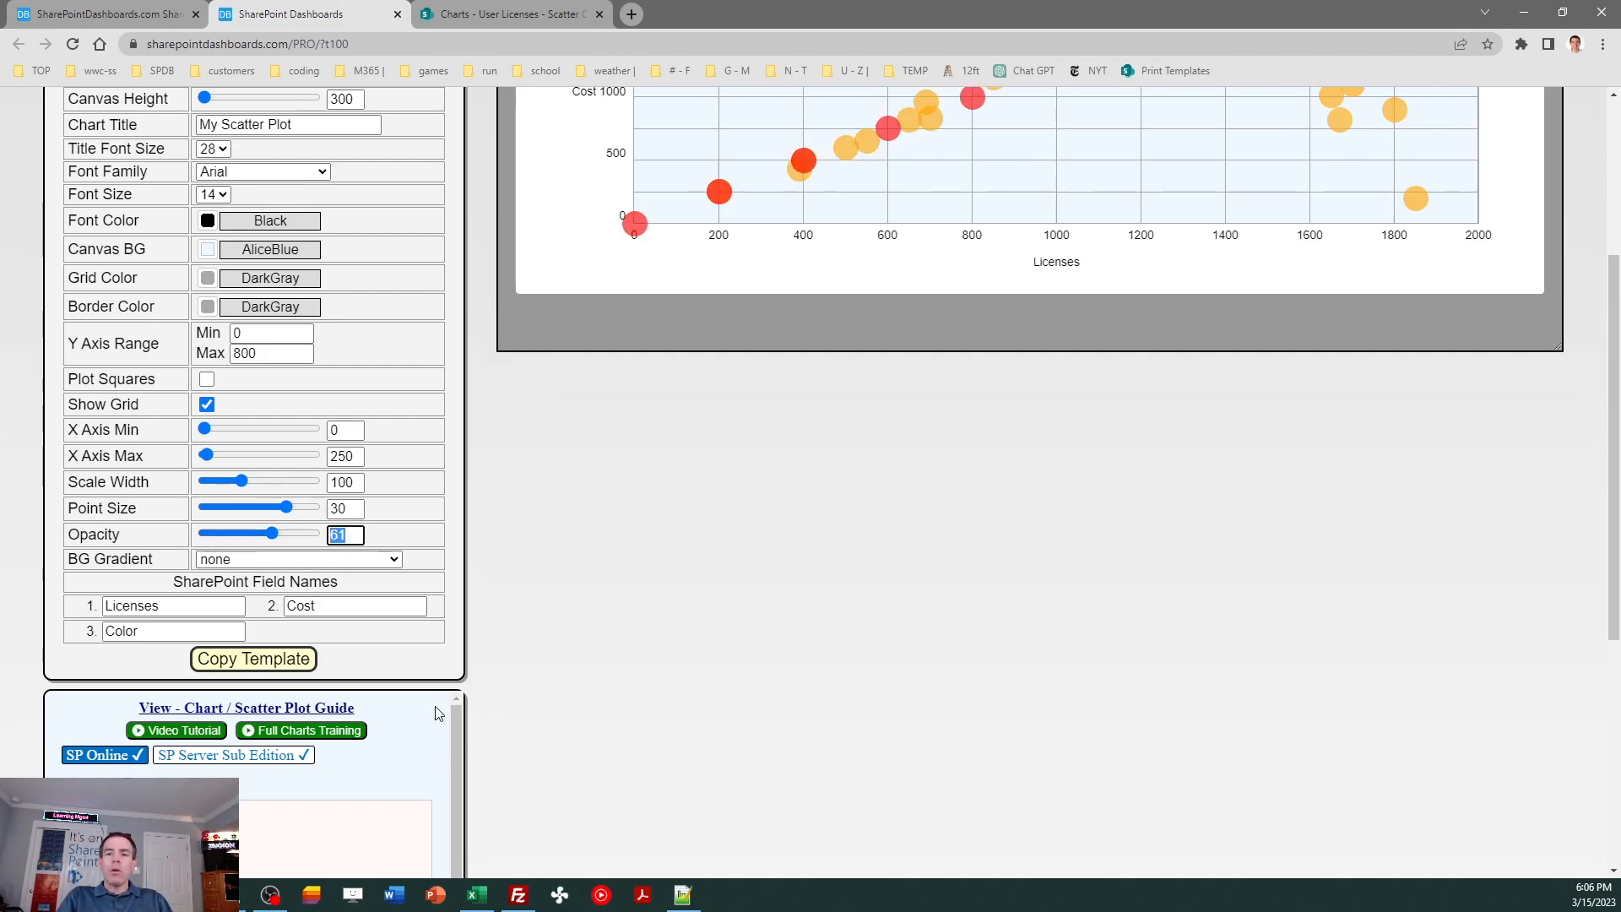
pyautogui.write('40')
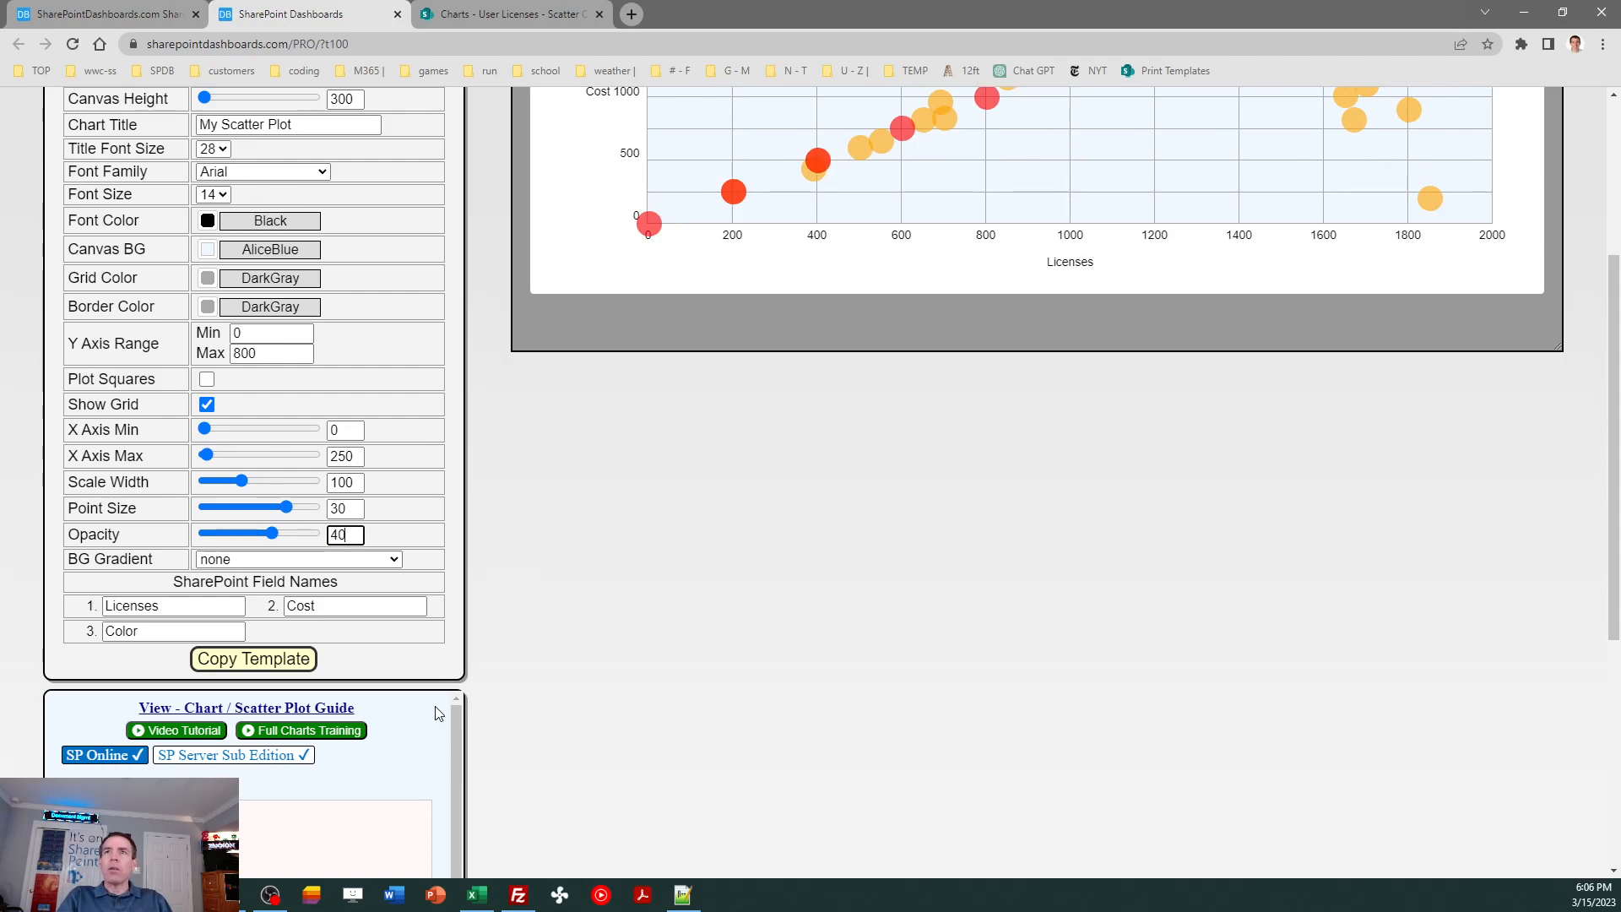
pyautogui.press('Tab')
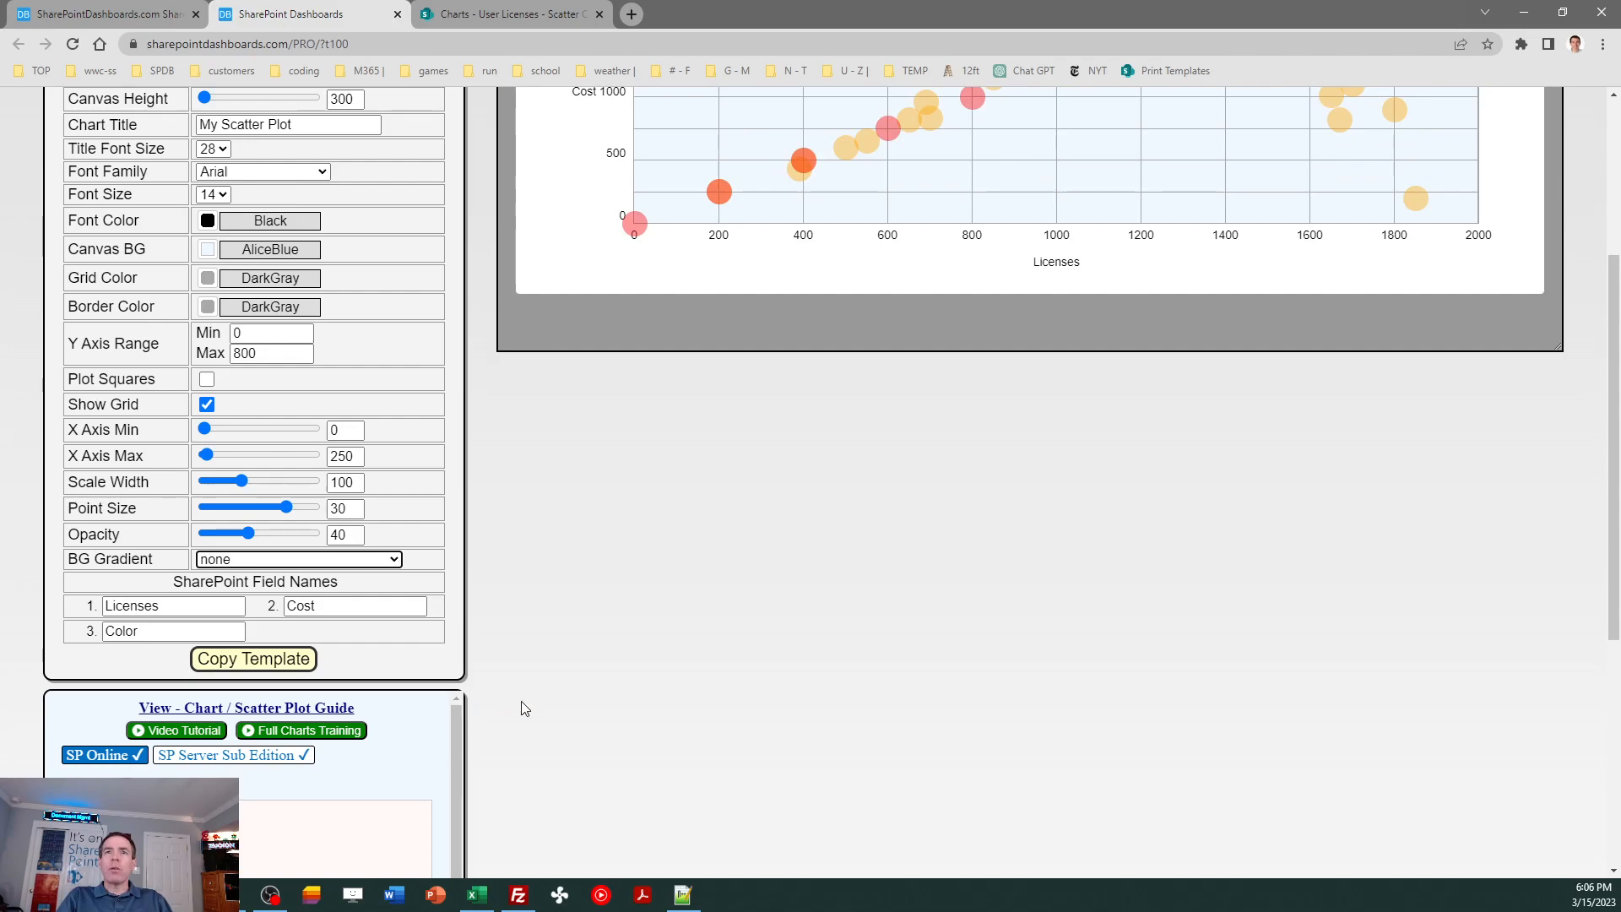
pyautogui.click(287, 667)
pyautogui.click(971, 335)
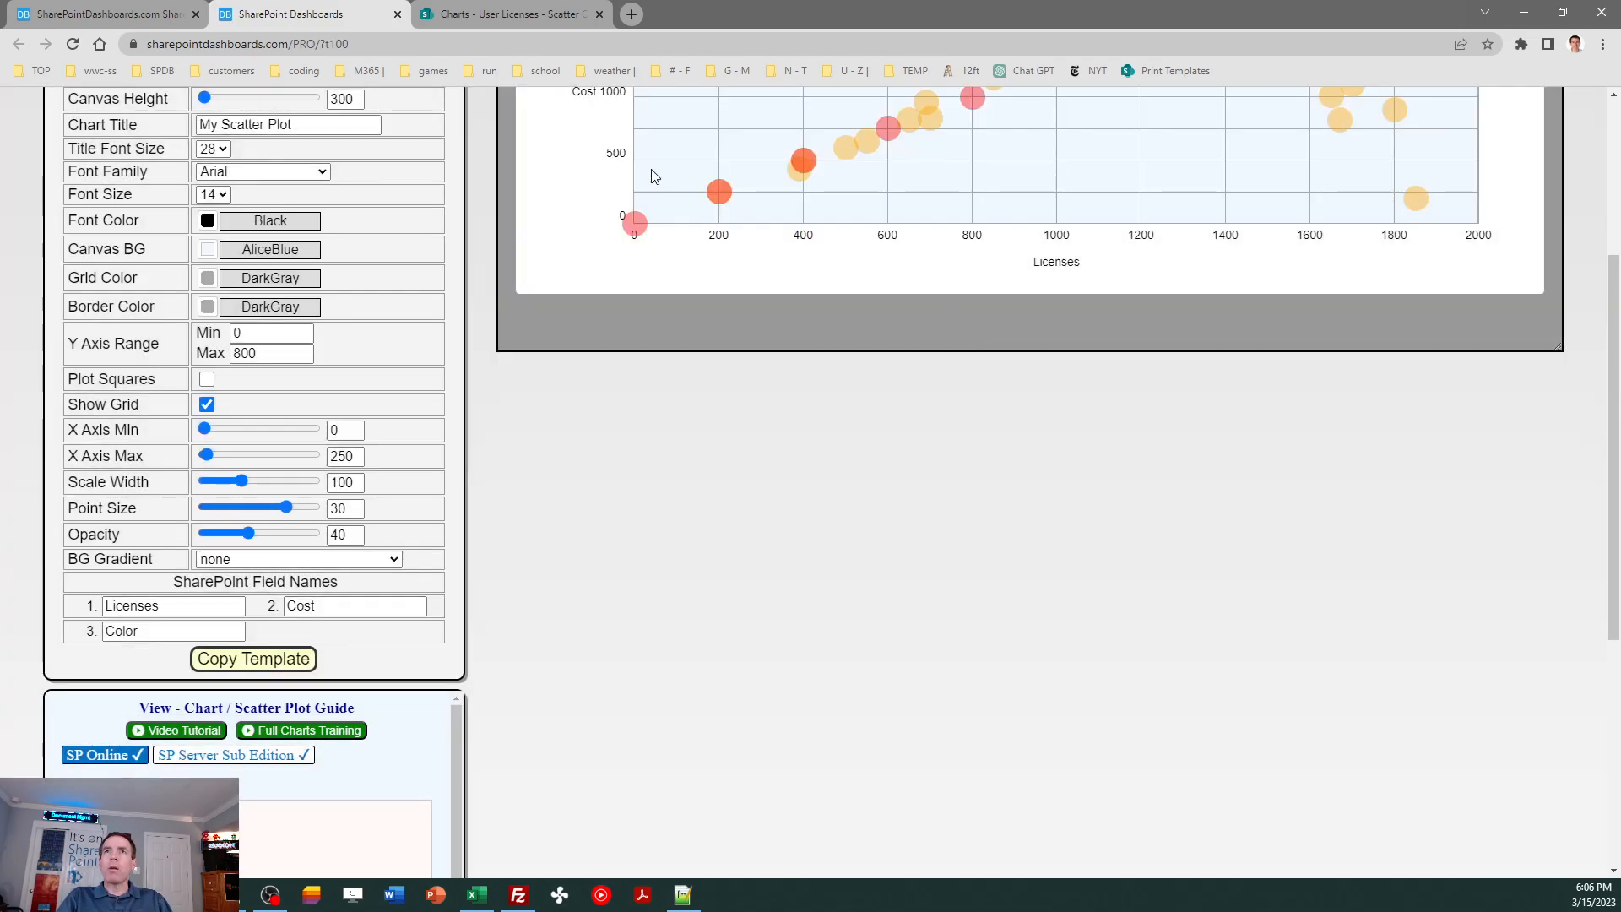
# Paste the 40-opacity template over the Scatter Chart view's formatting JSON in the User Licenses list and save it.
pyautogui.click(506, 13)
pyautogui.hotkey('ctrl', 'a')
pyautogui.hotkey('ctrl', 'v')
pyautogui.click(1382, 854)
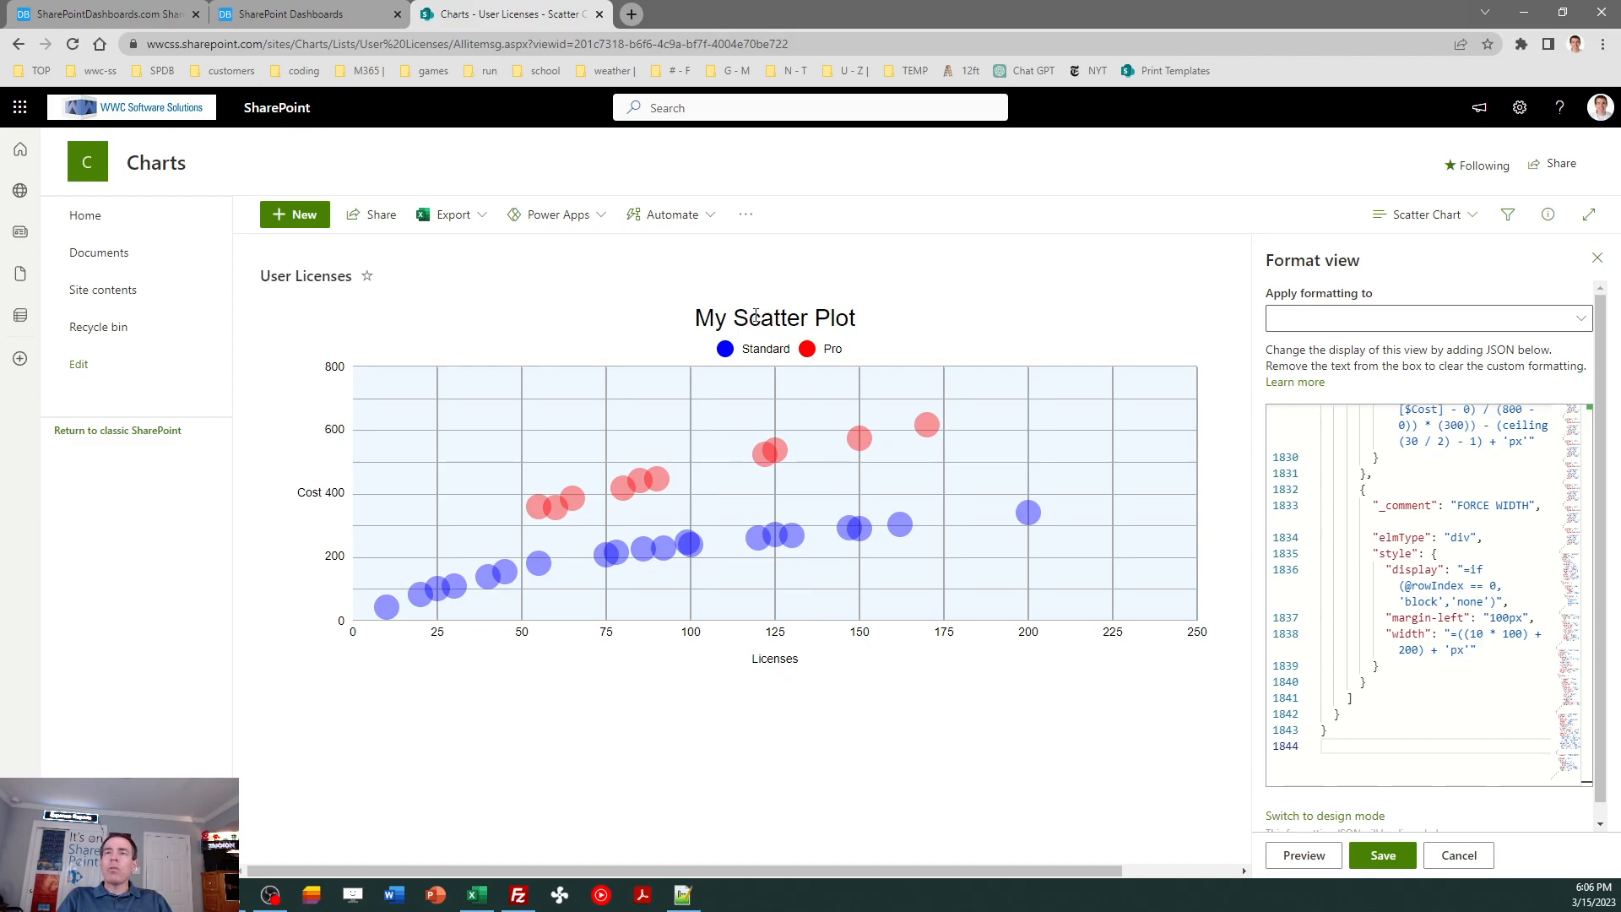
# Return to the scatter plot template page, set the canvas height to 500 and copy the template.
pyautogui.click(302, 18)
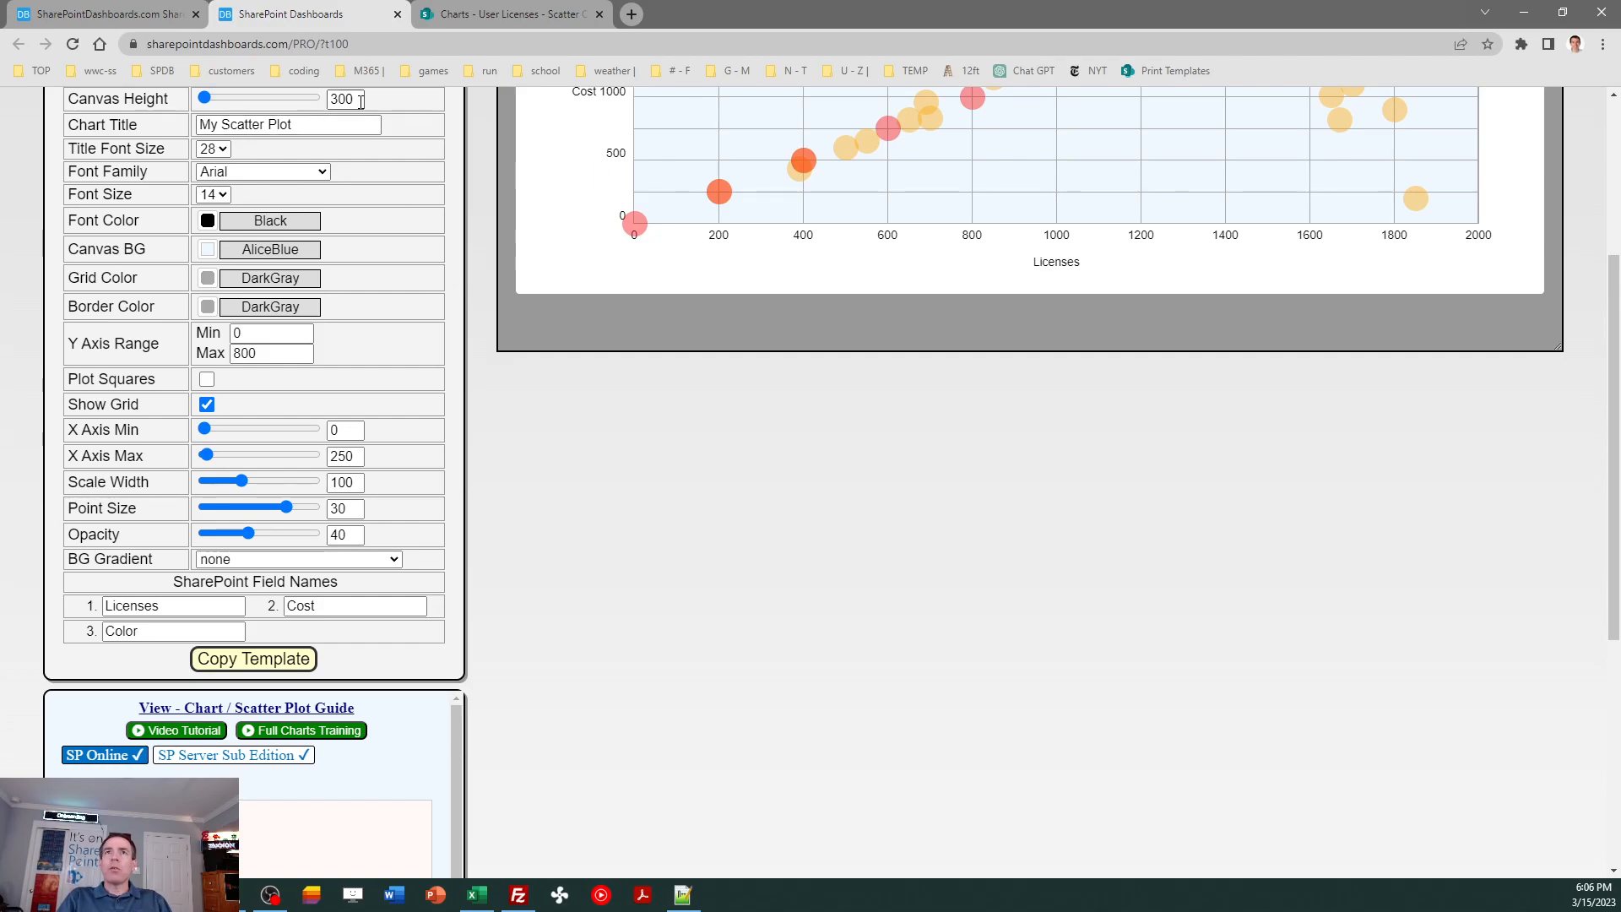
pyautogui.moveTo(357, 100); pyautogui.dragTo(326, 98)
pyautogui.write('500')
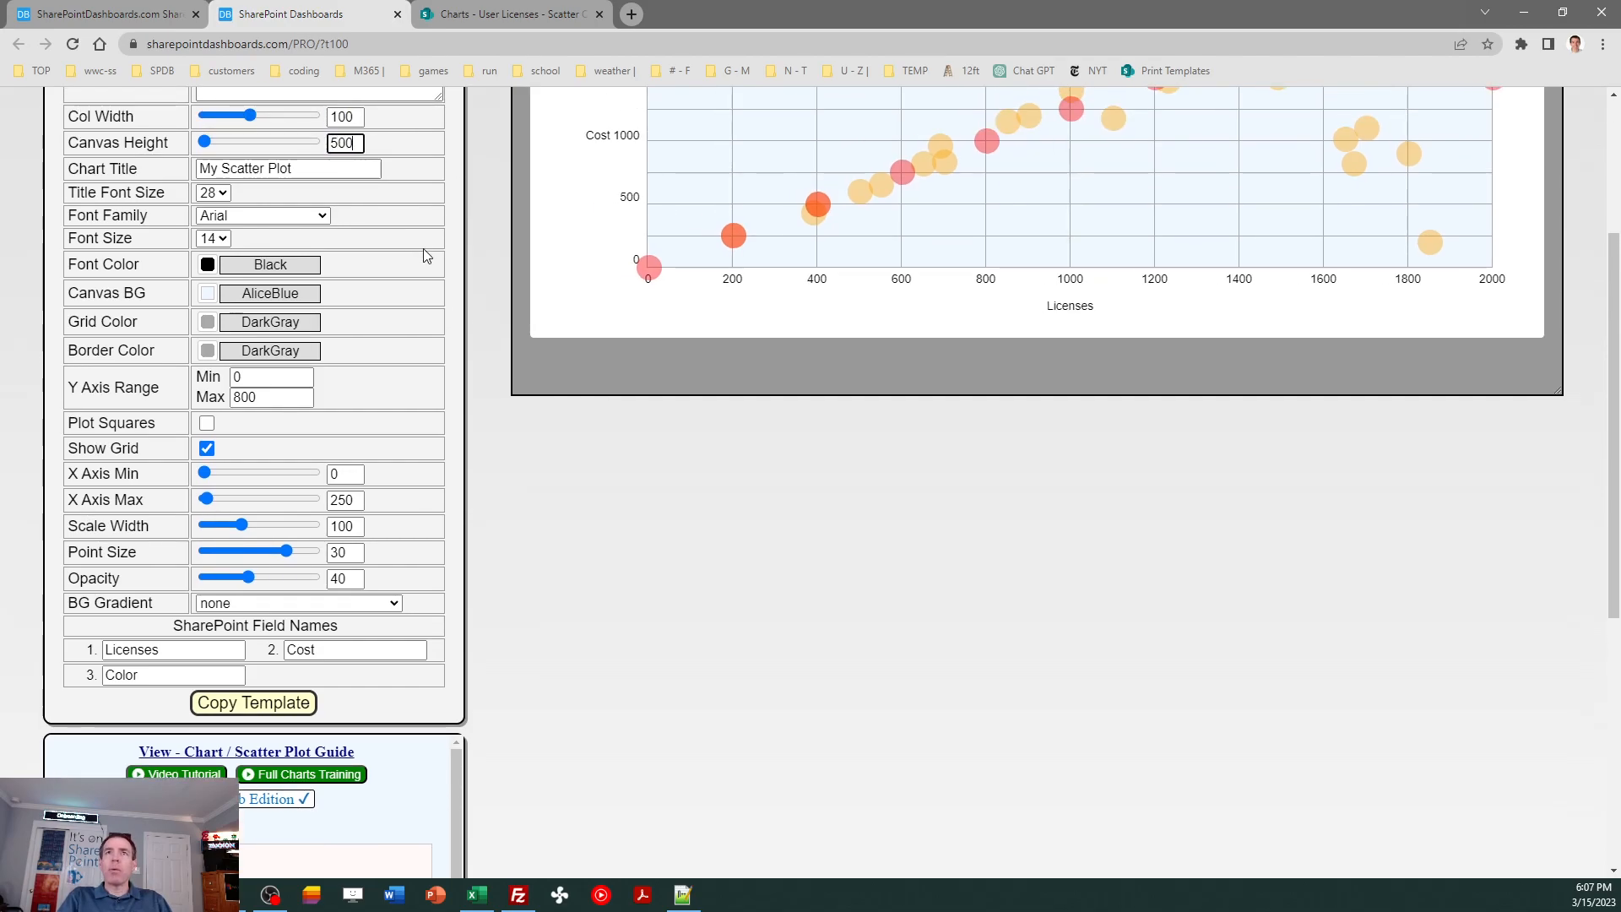
pyautogui.press('Tab')
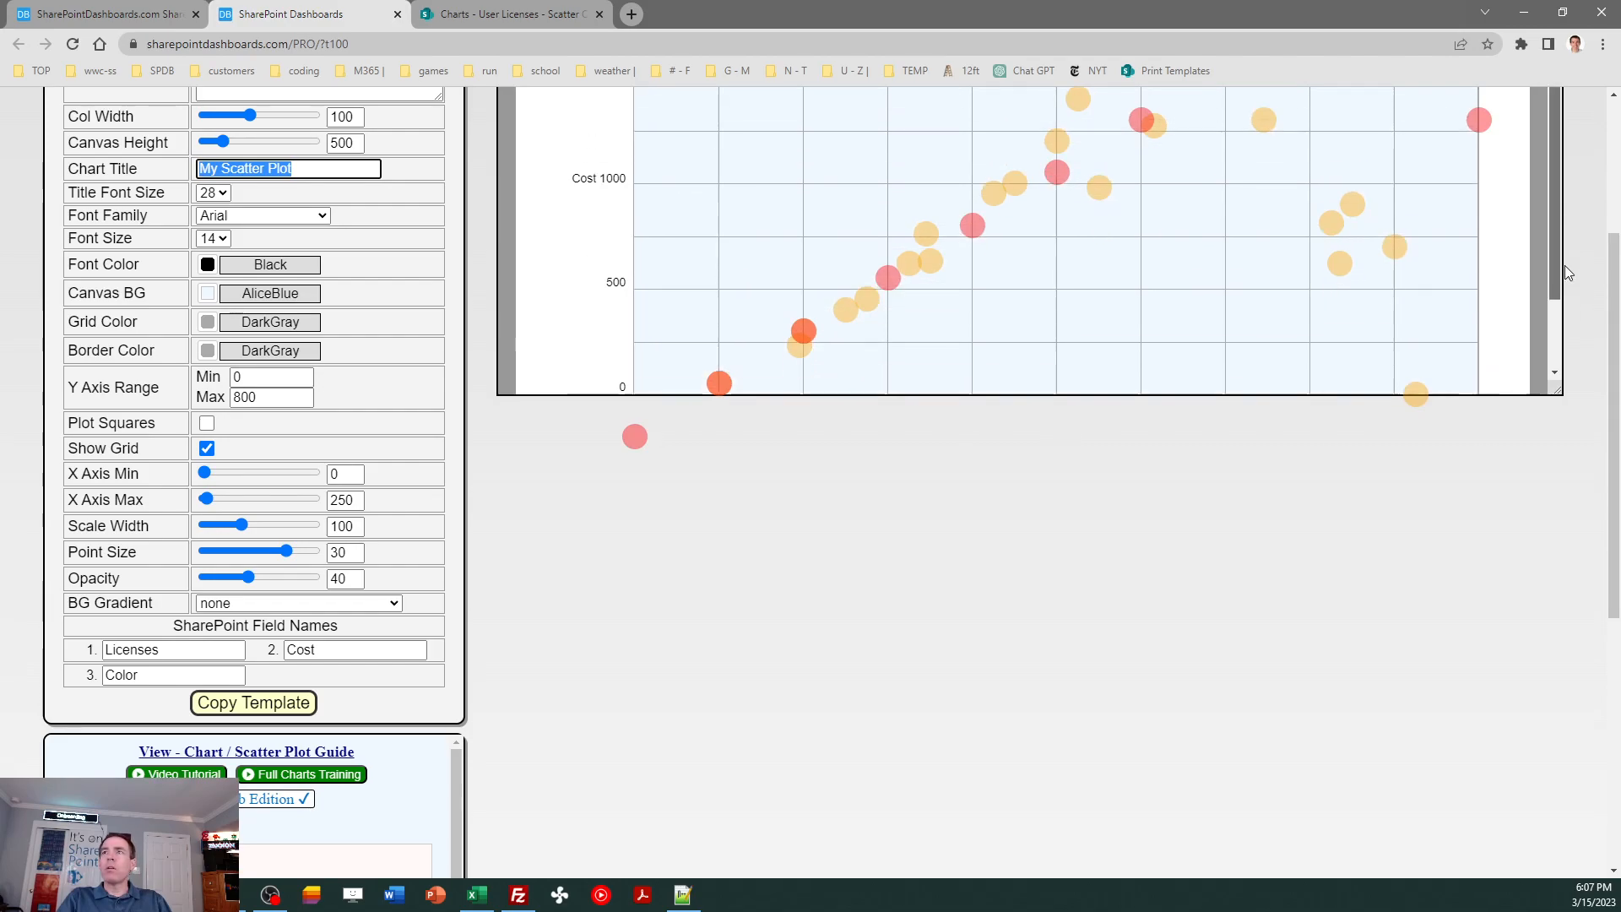
pyautogui.click(269, 704)
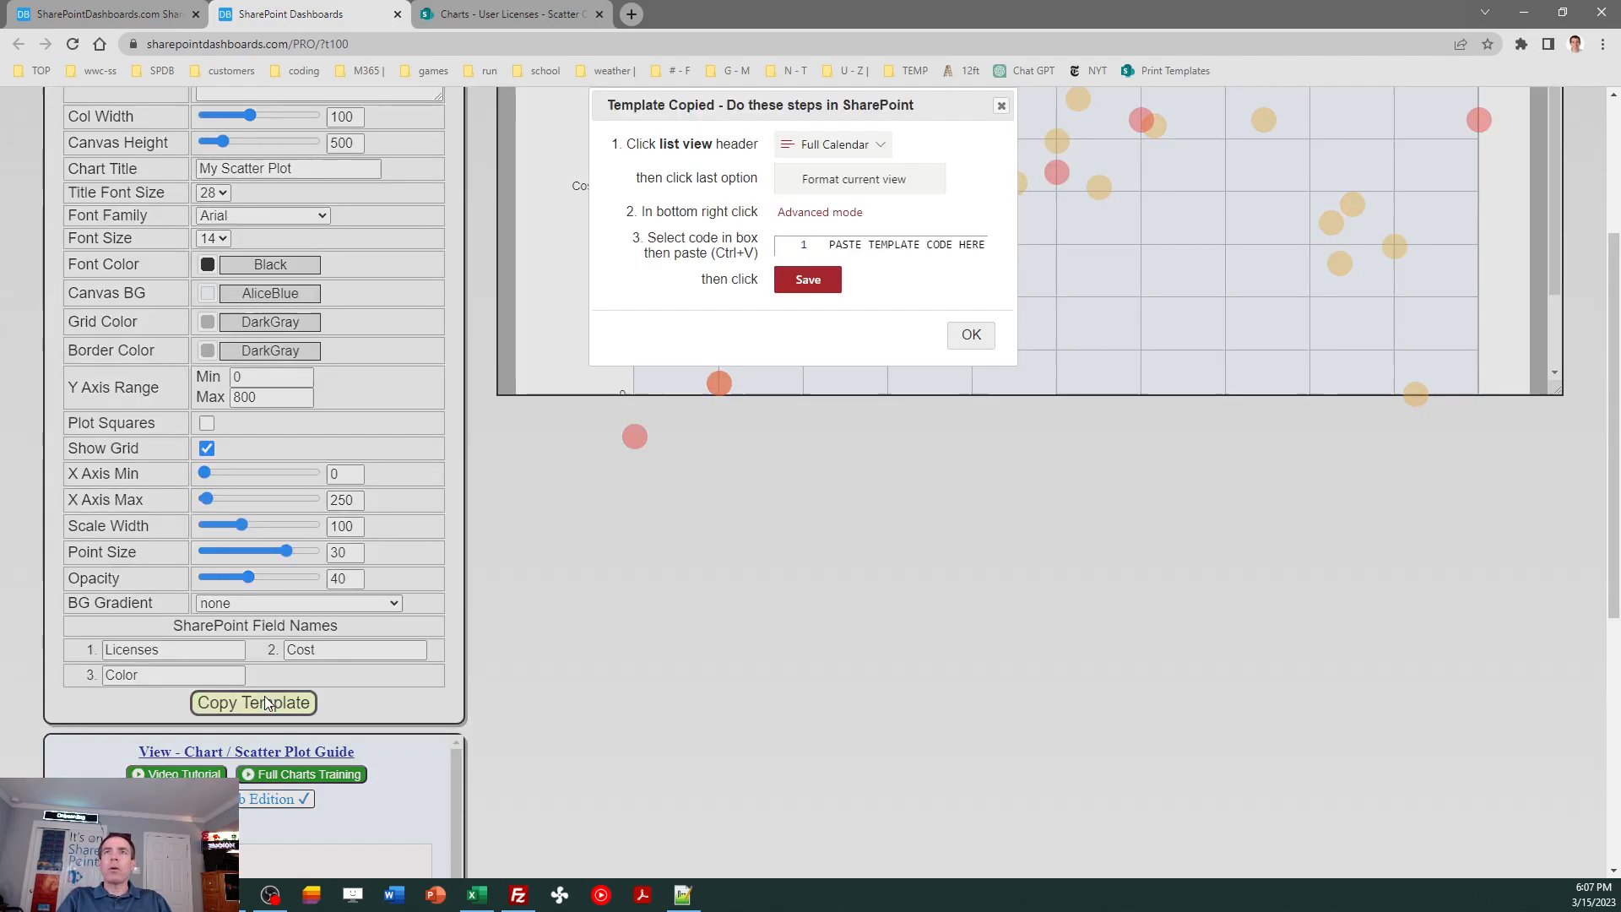
pyautogui.click(970, 336)
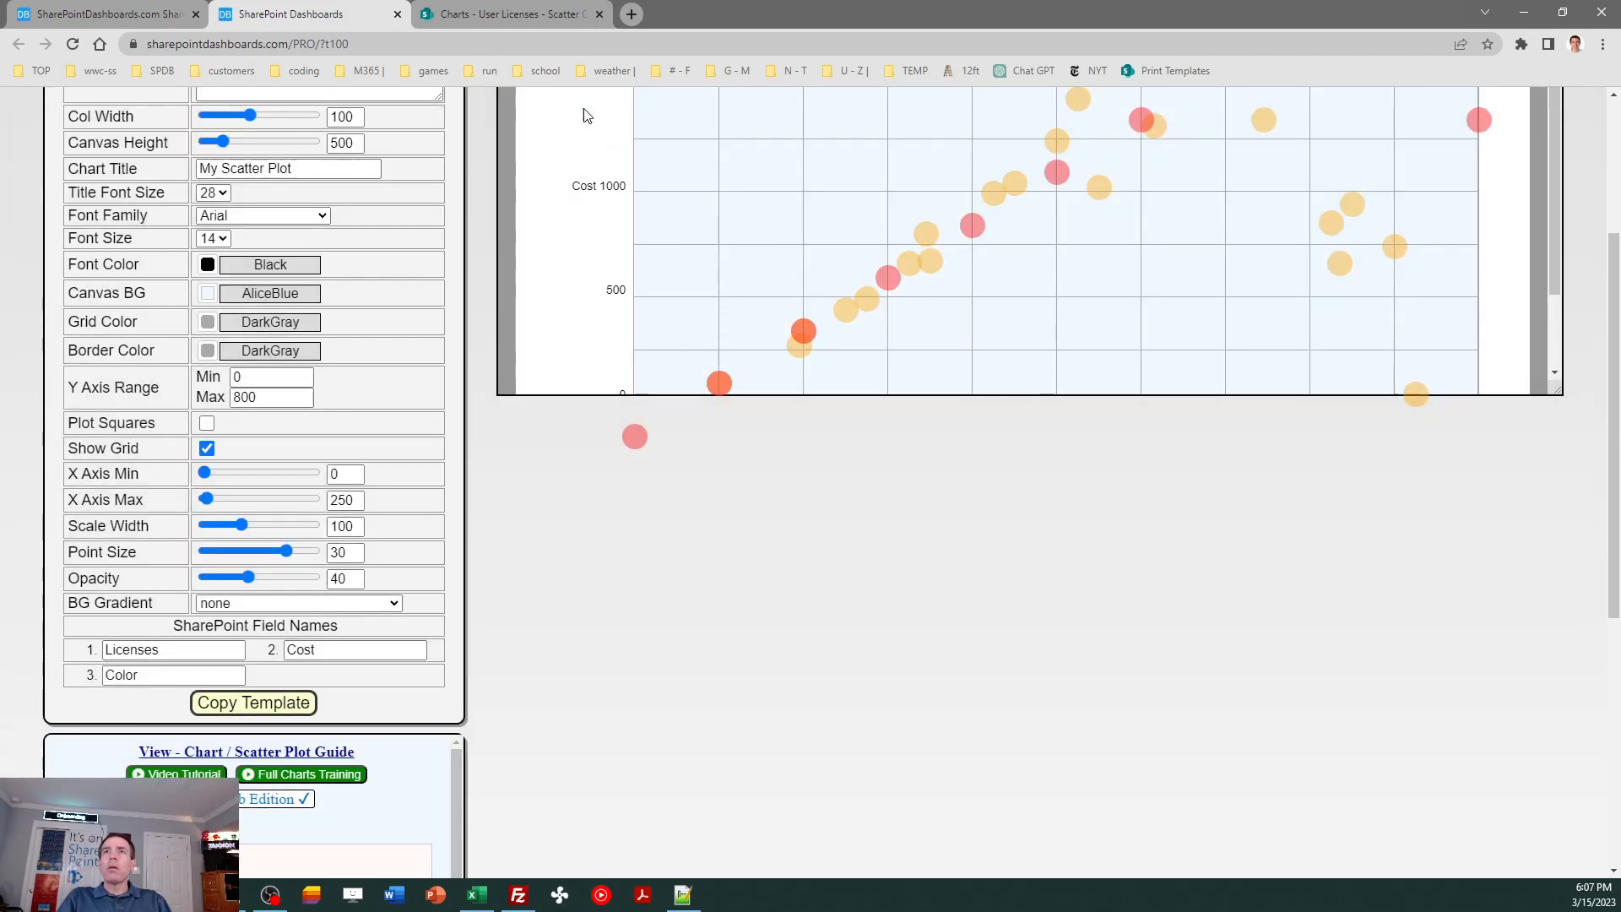
# Replace the Scatter Chart view's formatting JSON in the User Licenses list with the 500-height template and save it.
pyautogui.click(507, 14)
pyautogui.hotkey('ctrl', 'a')
pyautogui.hotkey('ctrl', 'v')
pyautogui.click(1383, 856)
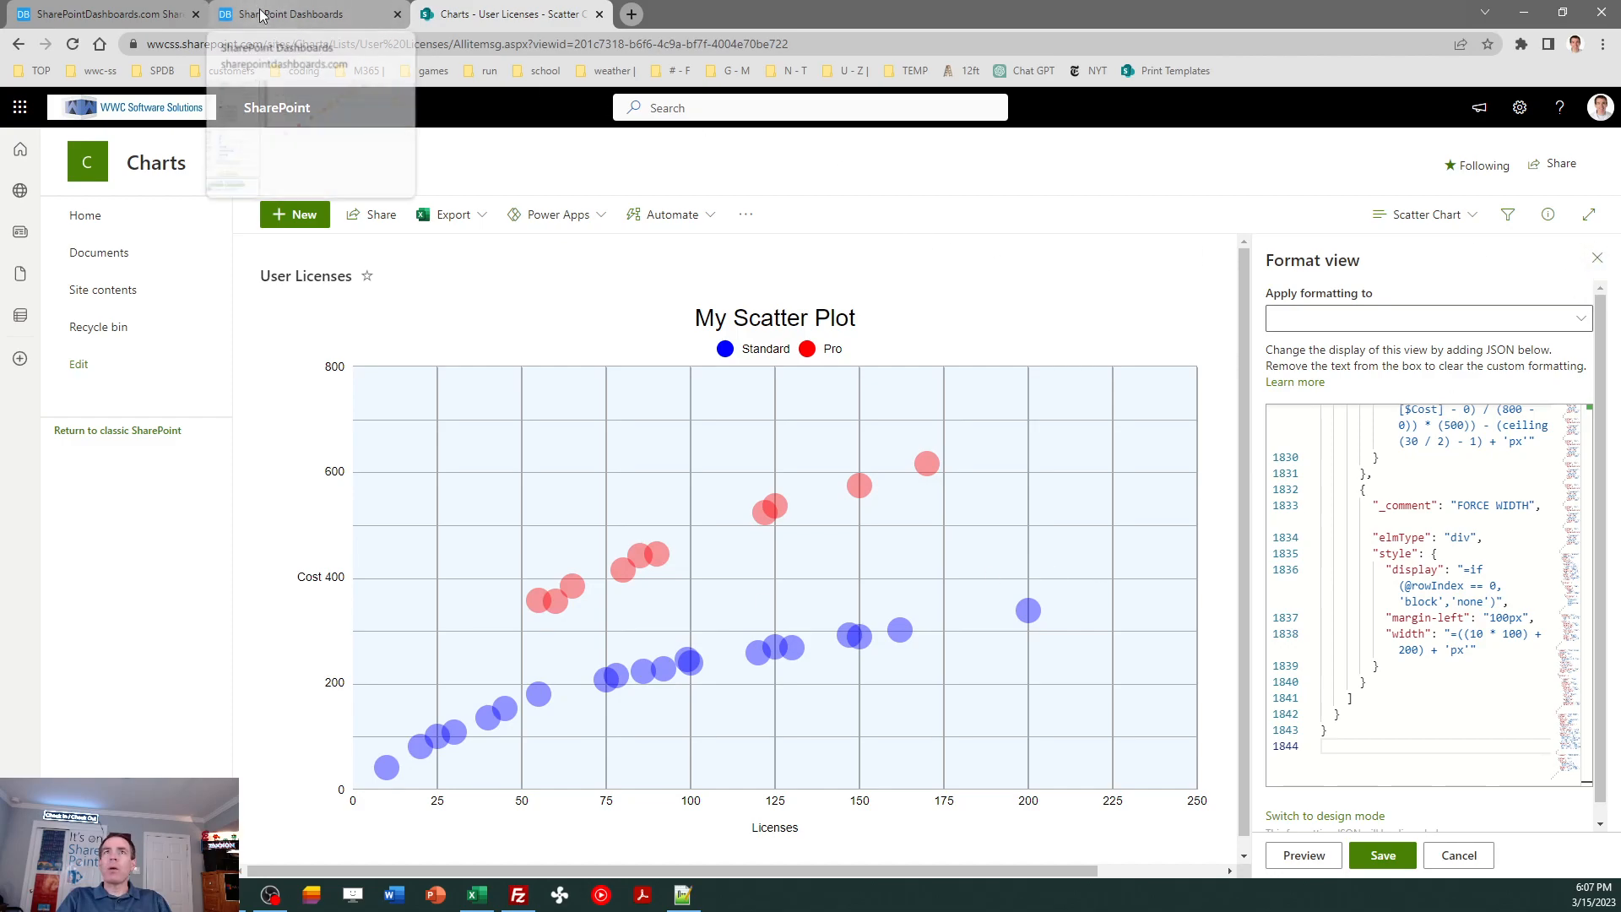
# Return to the scatter plot template page, set the column width to 120 and copy the template.
pyautogui.click(294, 12)
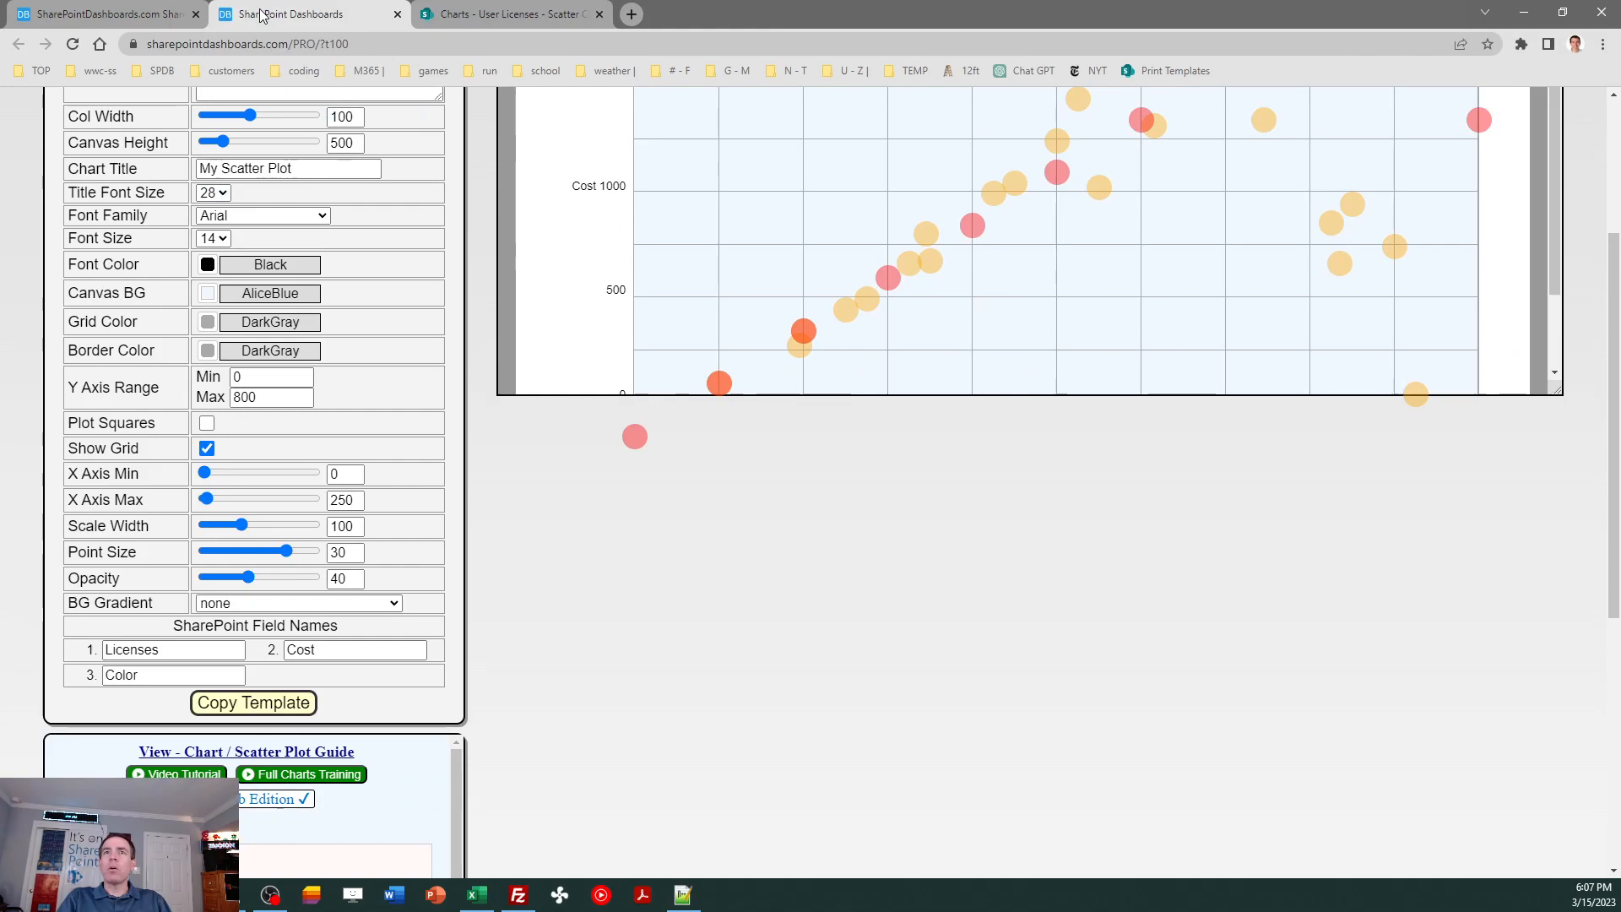
pyautogui.doubleClick(362, 113)
pyautogui.write('120')
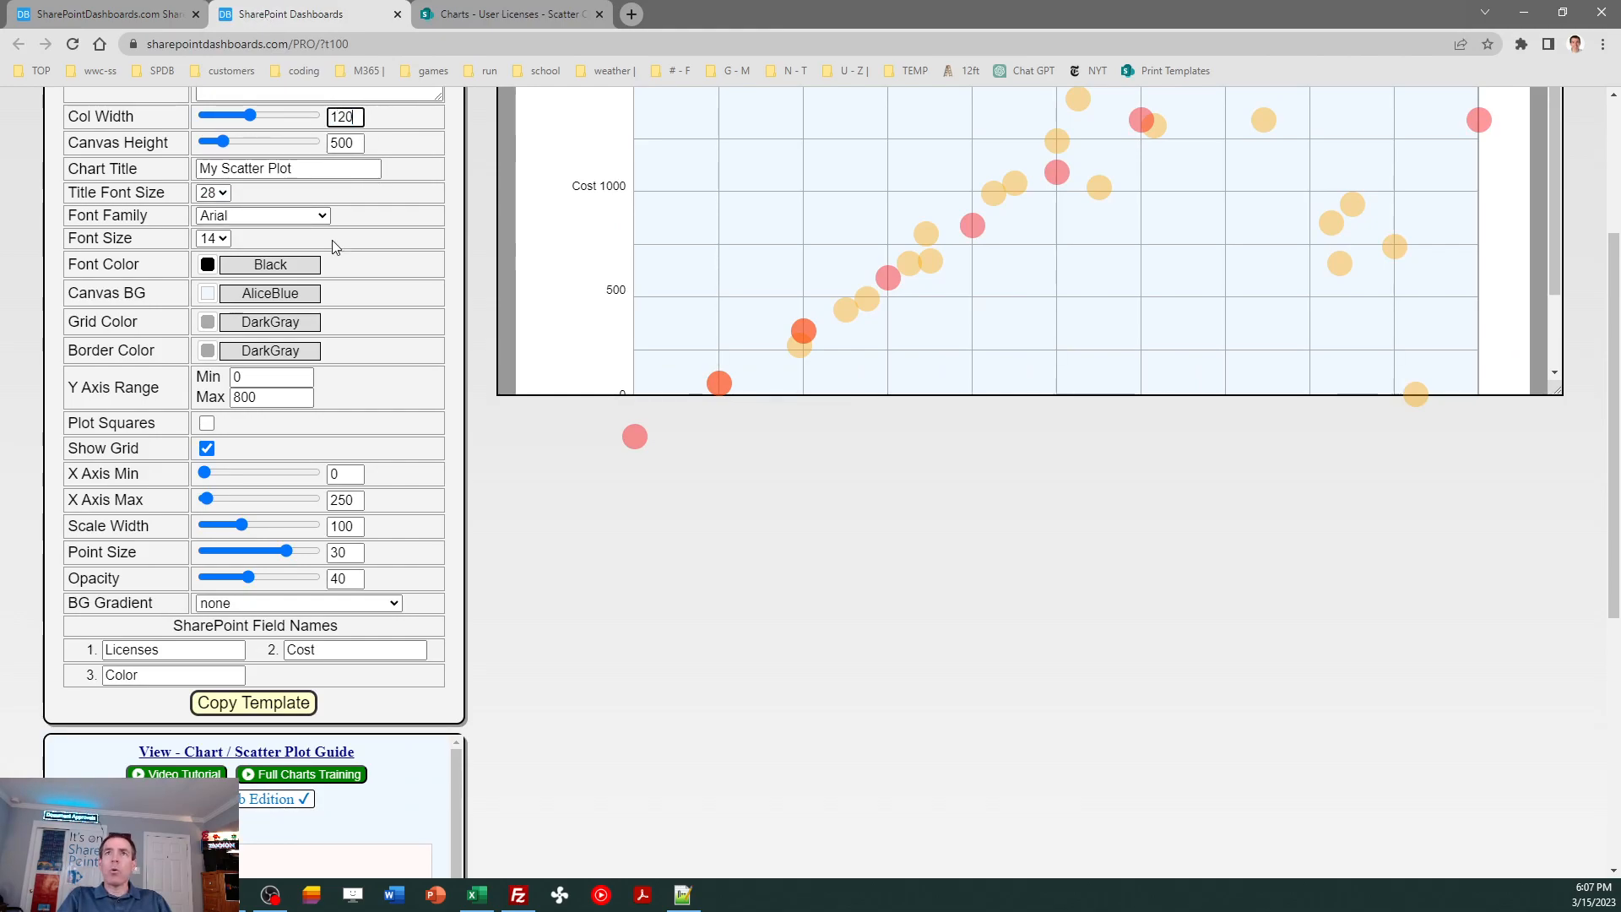
pyautogui.press('Tab')
pyautogui.click(213, 704)
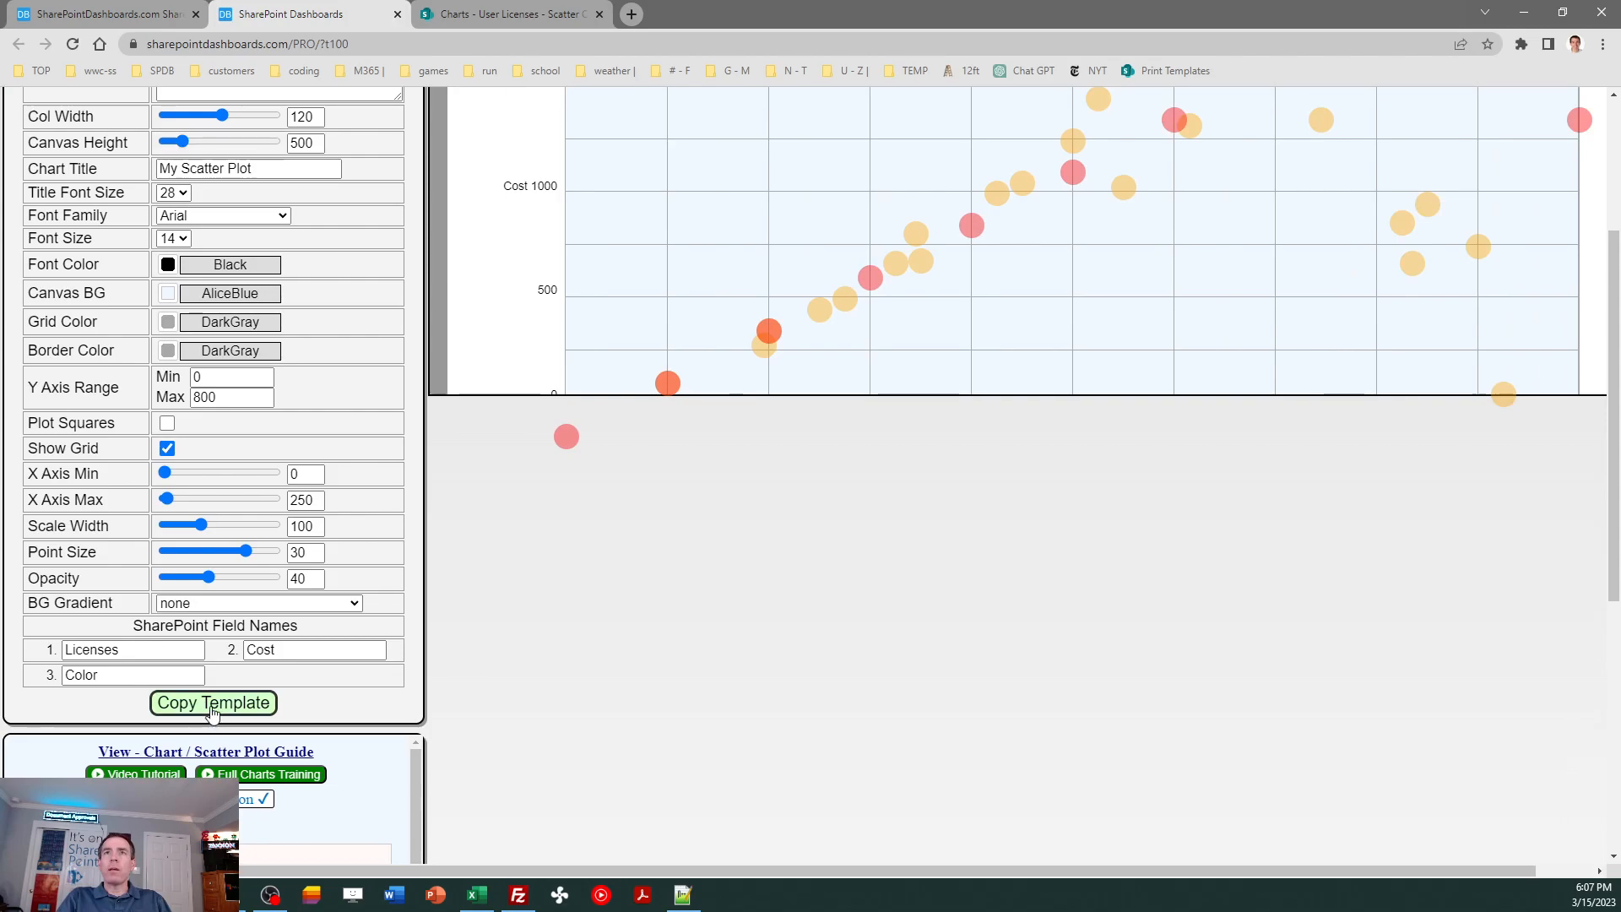
pyautogui.click(971, 335)
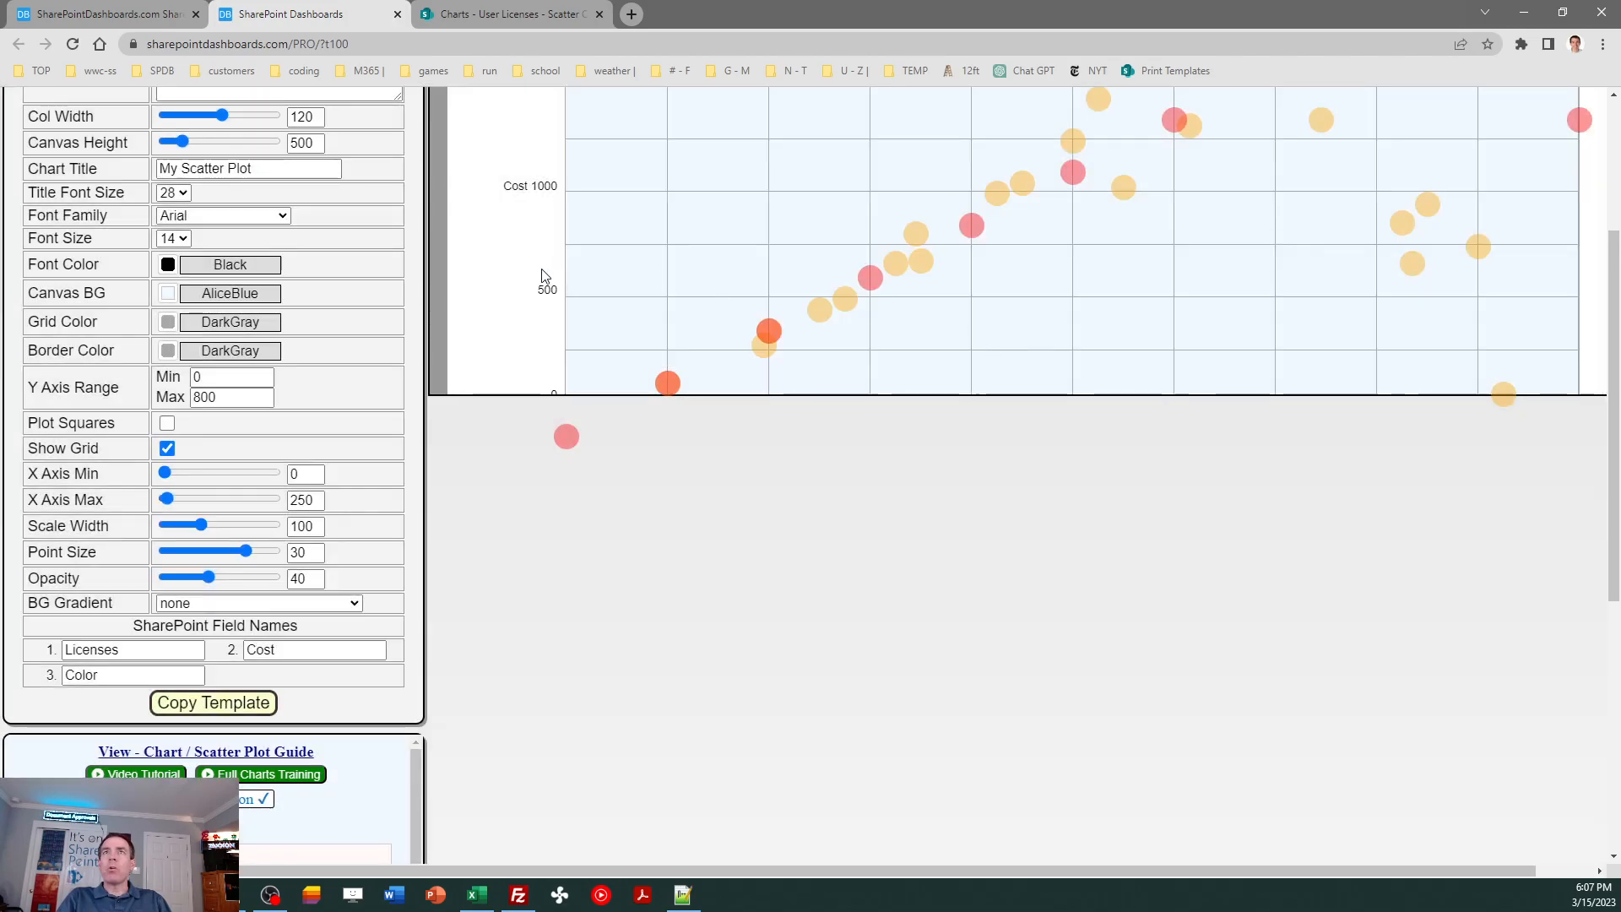
# Paste the 120-column-width template over the Scatter Chart view's formatting JSON, save it and close the formatting pane.
pyautogui.hotkey('ctrl', 'Tab')
pyautogui.hotkey('ctrl', 'a')
pyautogui.hotkey('ctrl', 'v')
pyautogui.click(1383, 856)
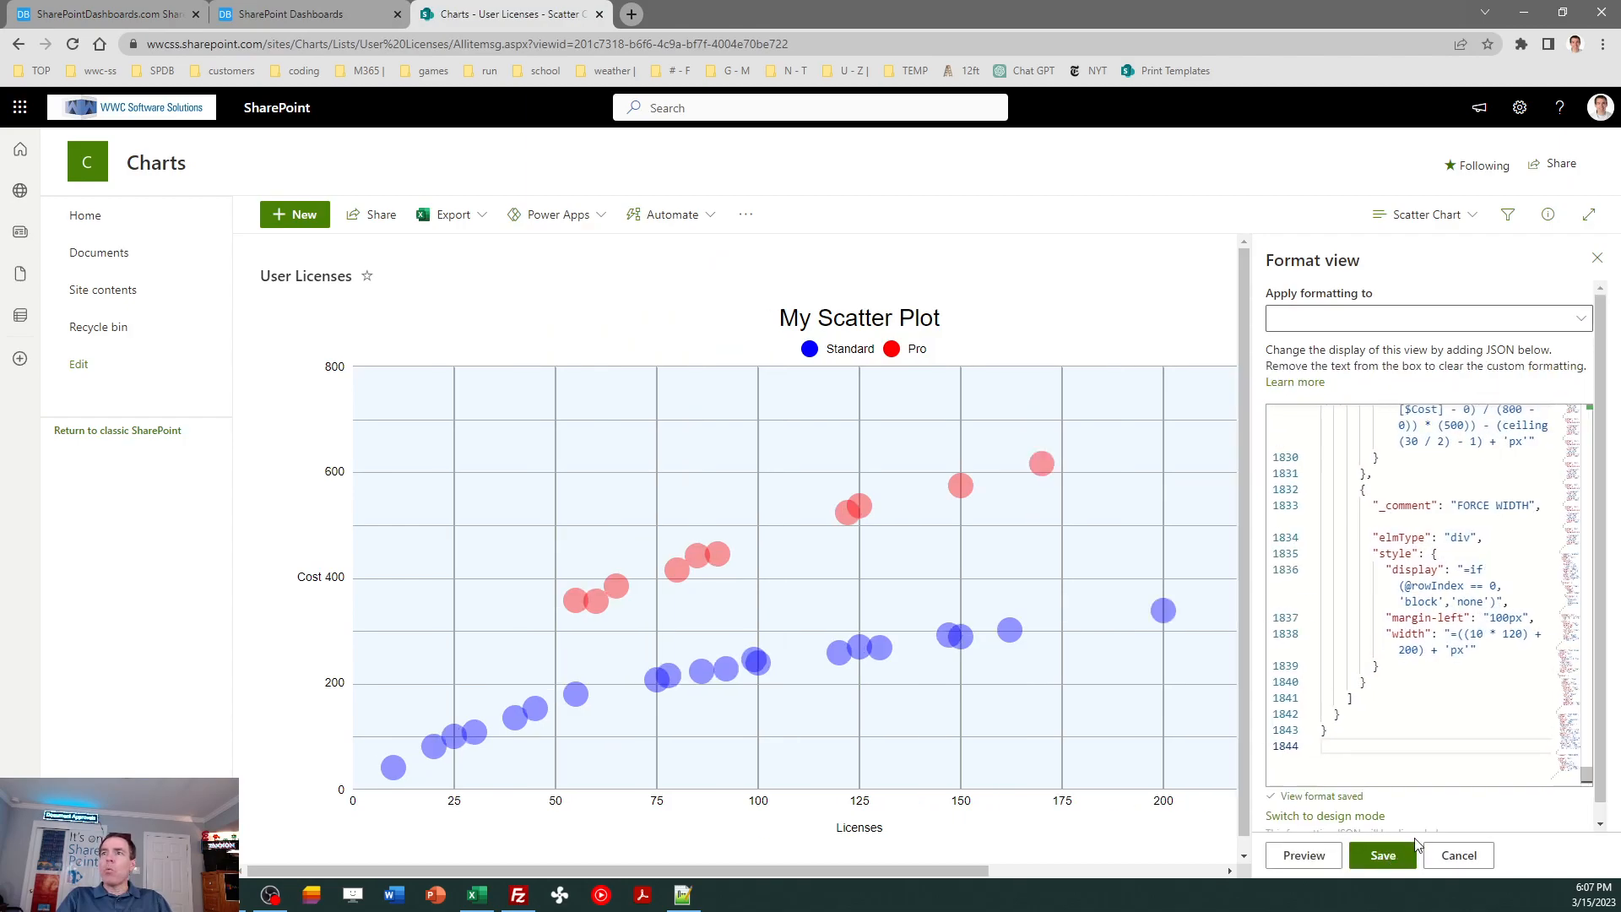
pyautogui.click(1597, 260)
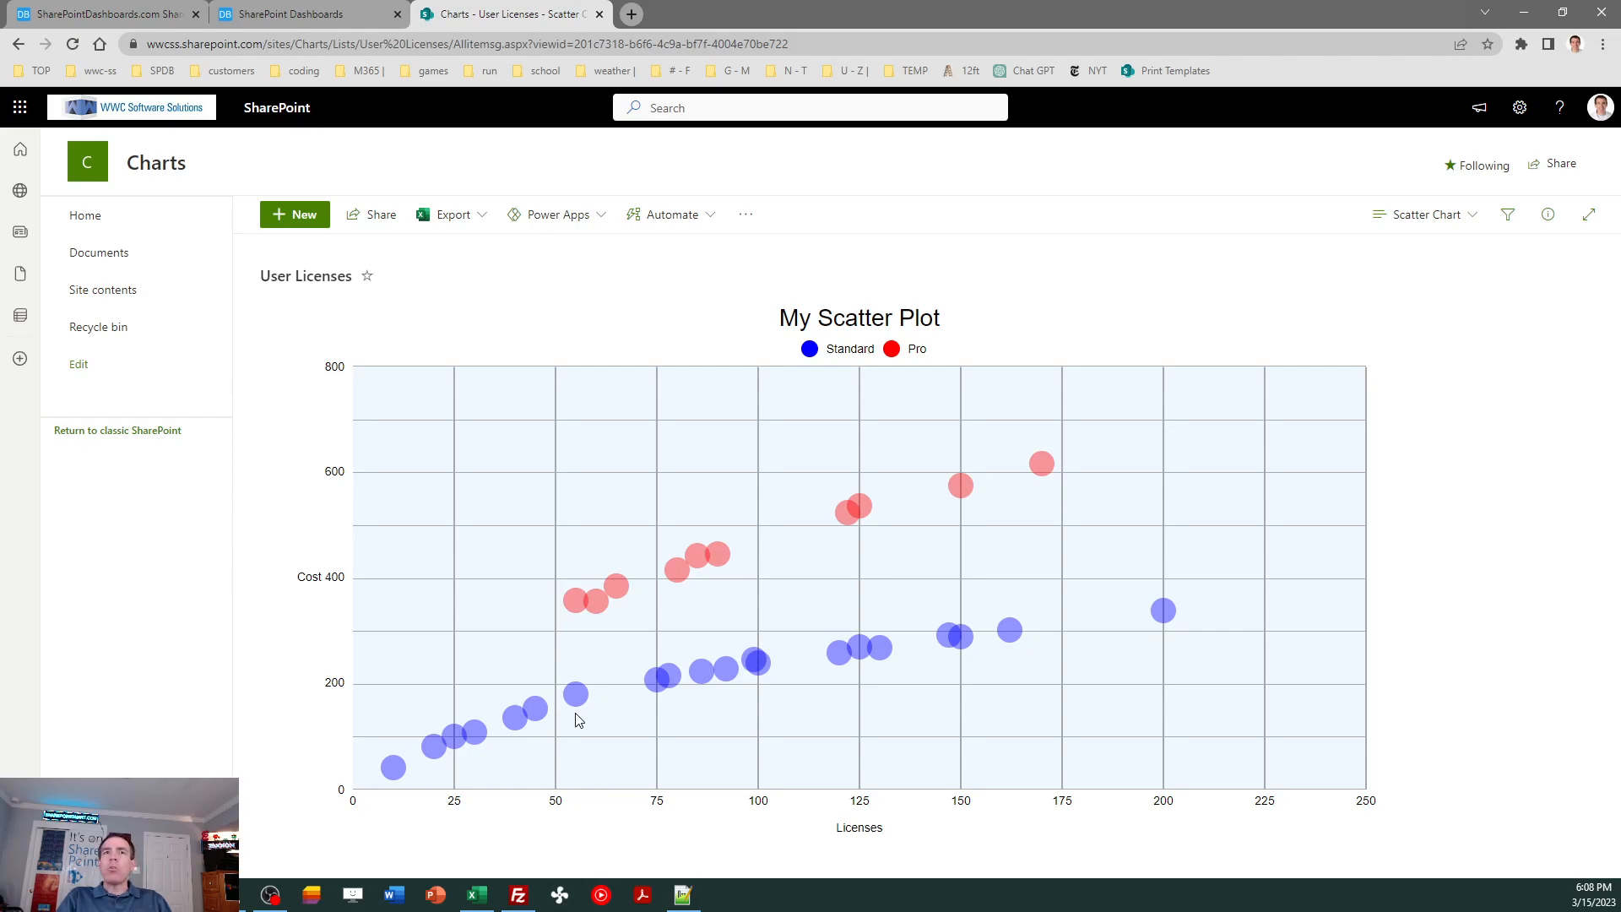
# Open the Category Sales list through the Charts home page's Bubble Chart link and hide the Type column from its view.
pyautogui.click(79, 221)
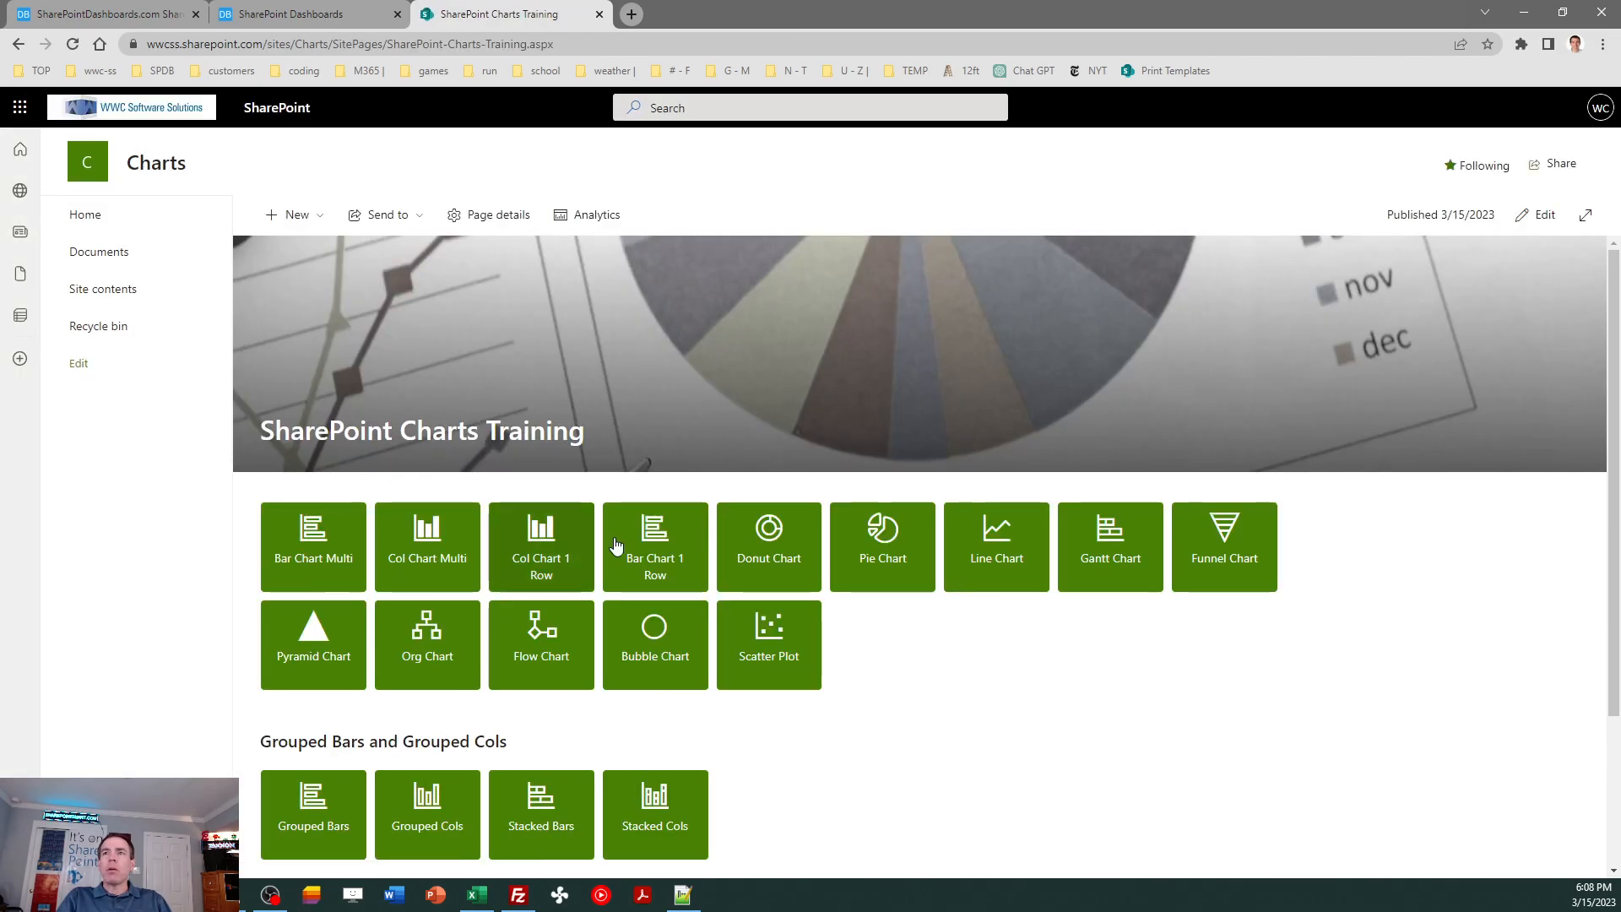
pyautogui.click(644, 655)
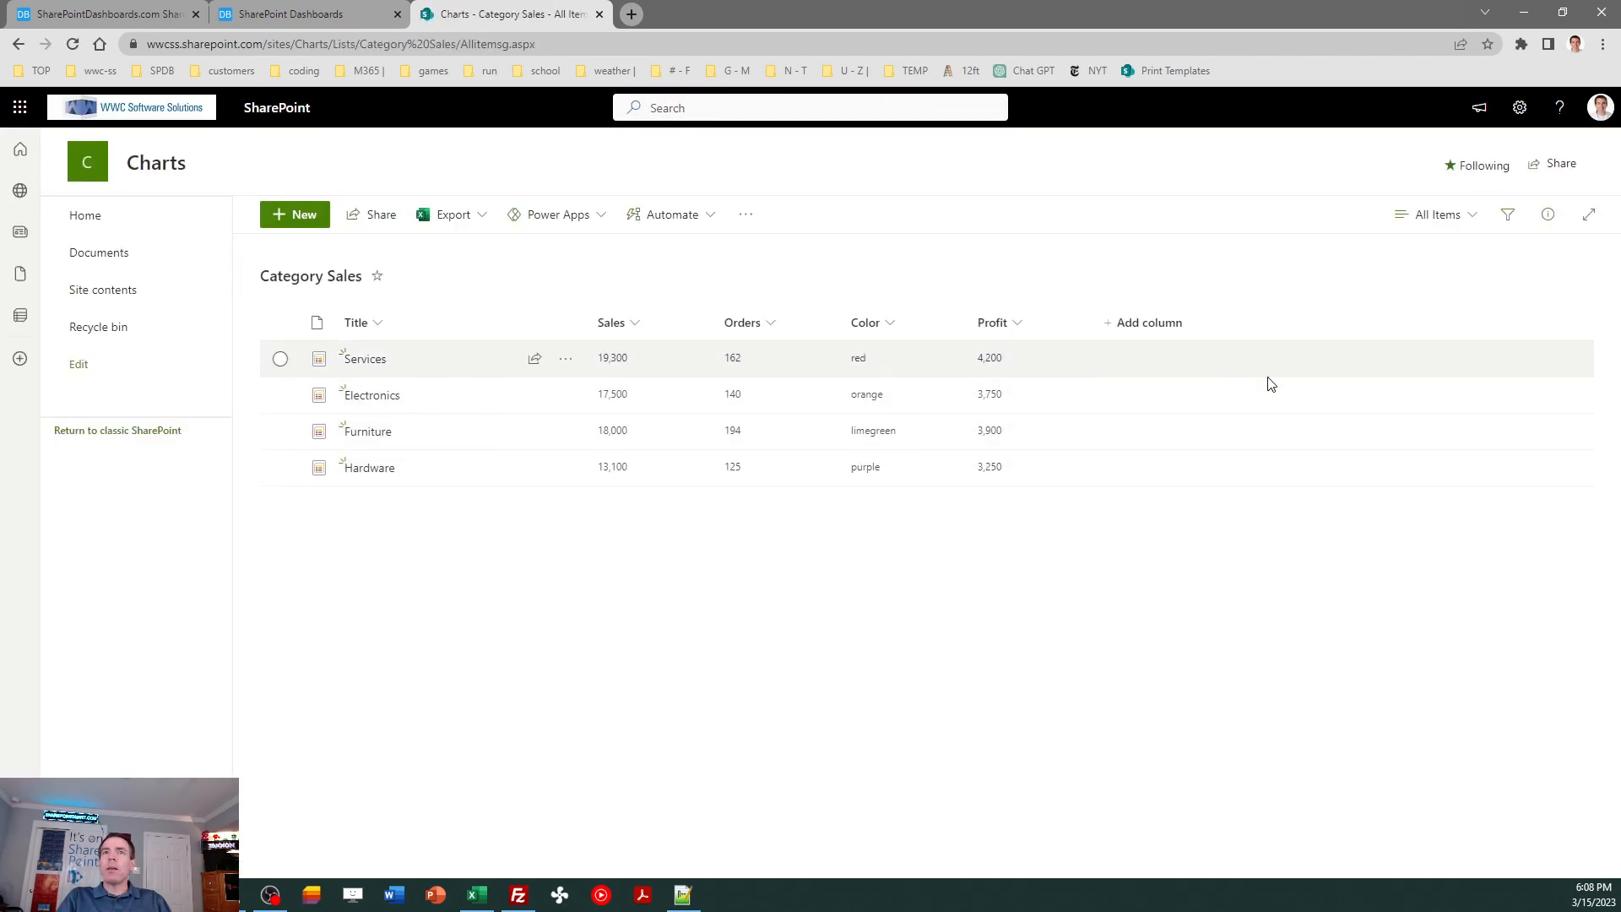
pyautogui.click(1146, 322)
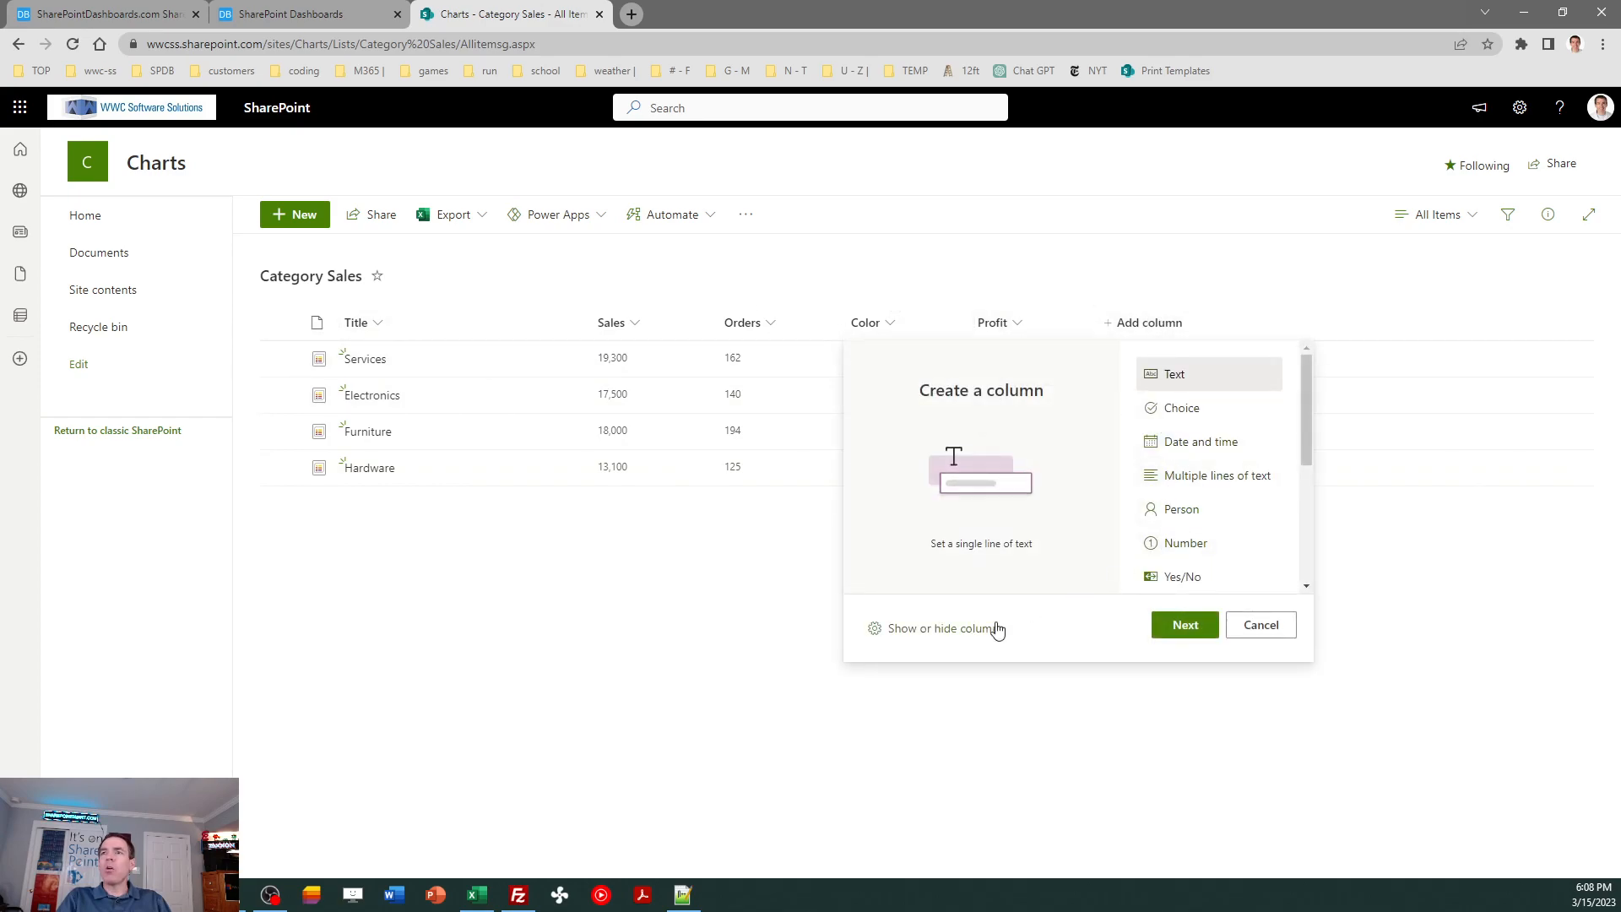
pyautogui.click(954, 629)
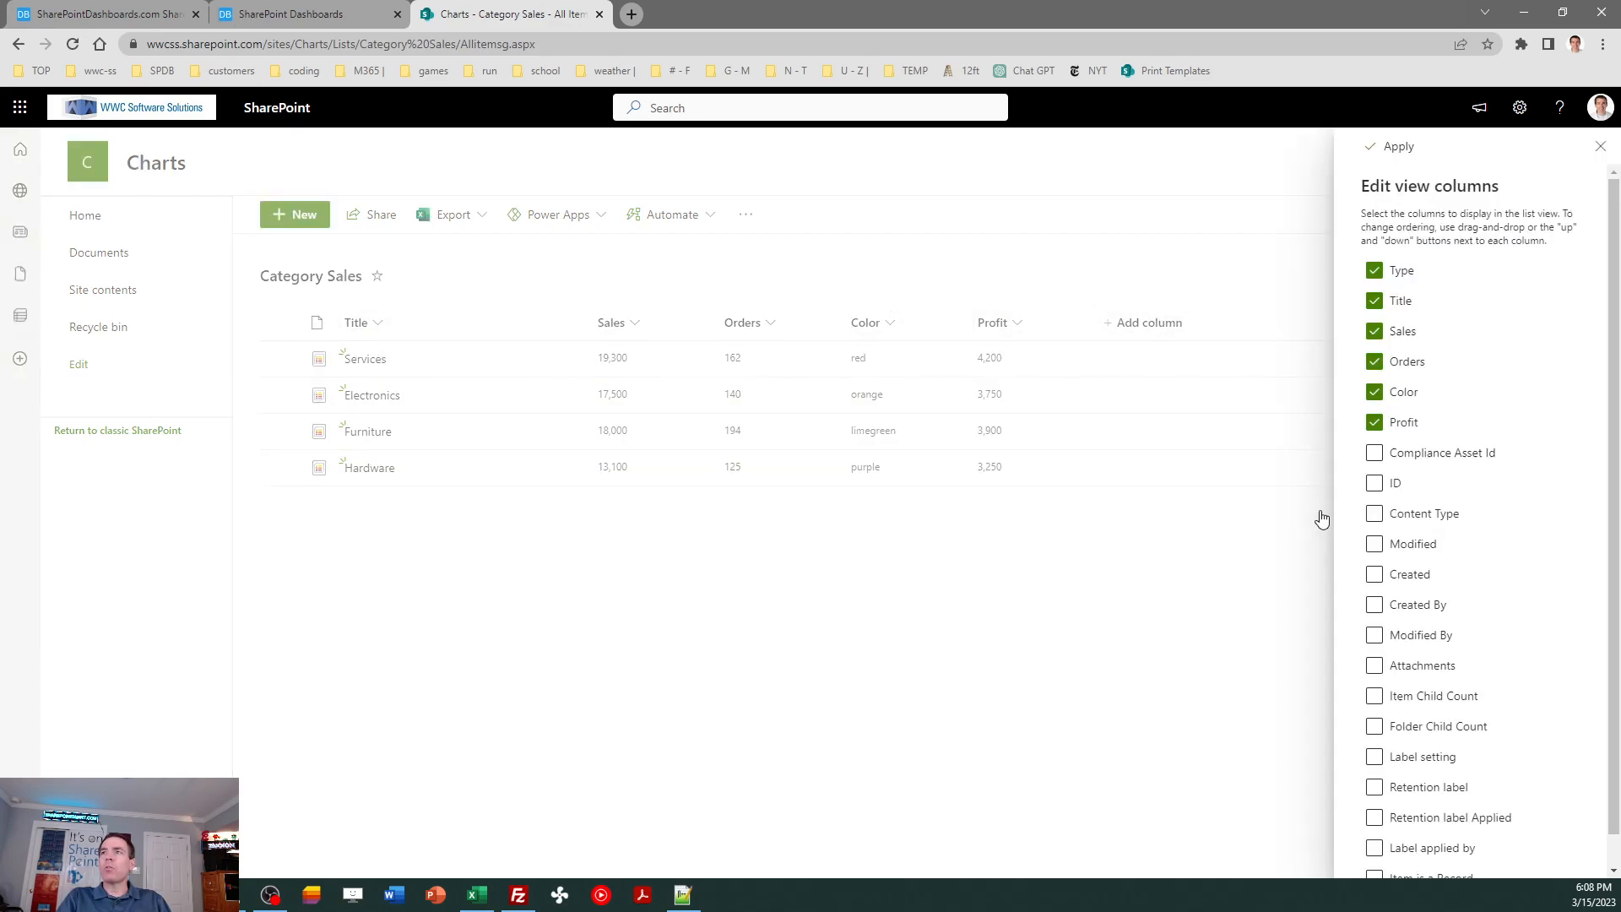
pyautogui.click(1375, 270)
pyautogui.click(1395, 148)
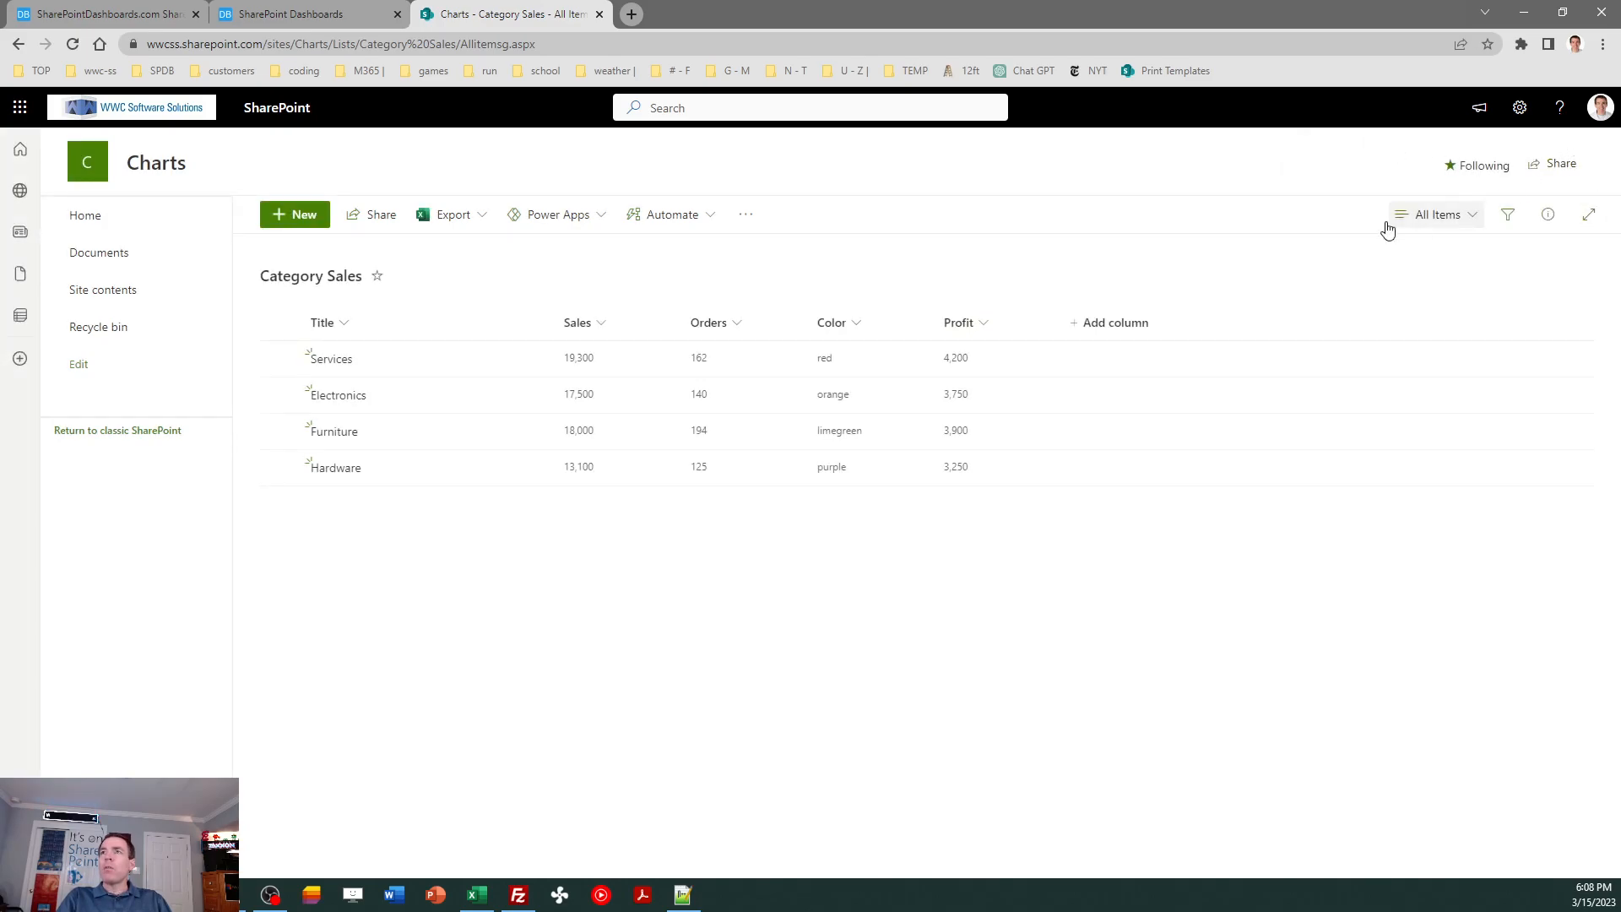
# Save the Category Sales list's current view as a new view named Bubble Chart.
pyautogui.click(1424, 235)
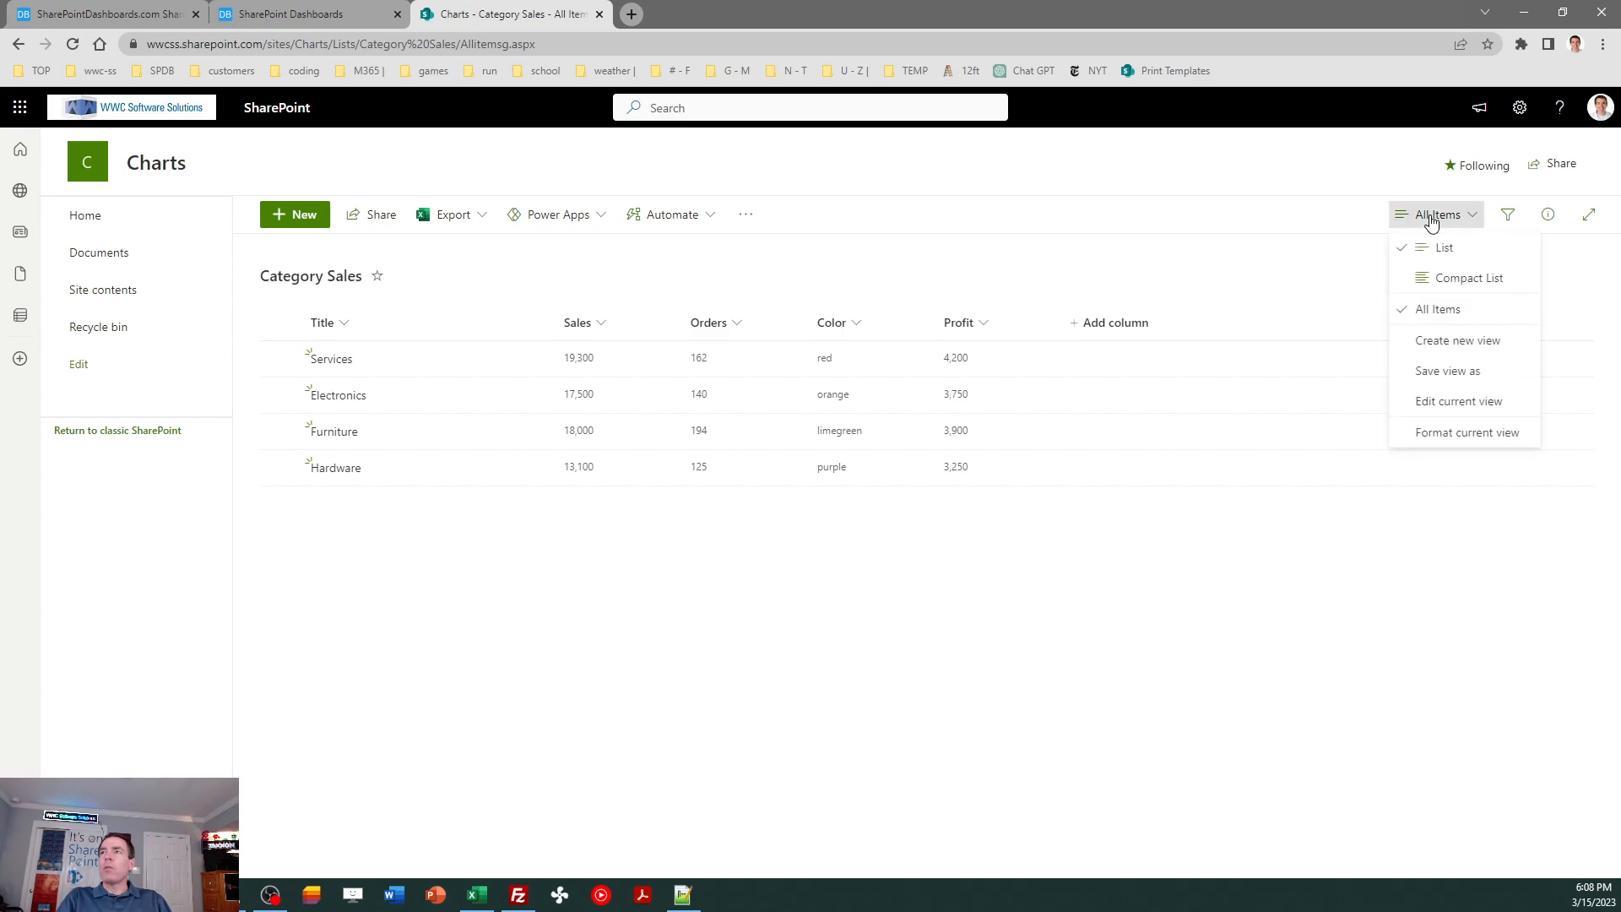
pyautogui.click(1447, 373)
pyautogui.tripleClick(762, 478)
pyautogui.write('Bubble Chart')
pyautogui.click(790, 549)
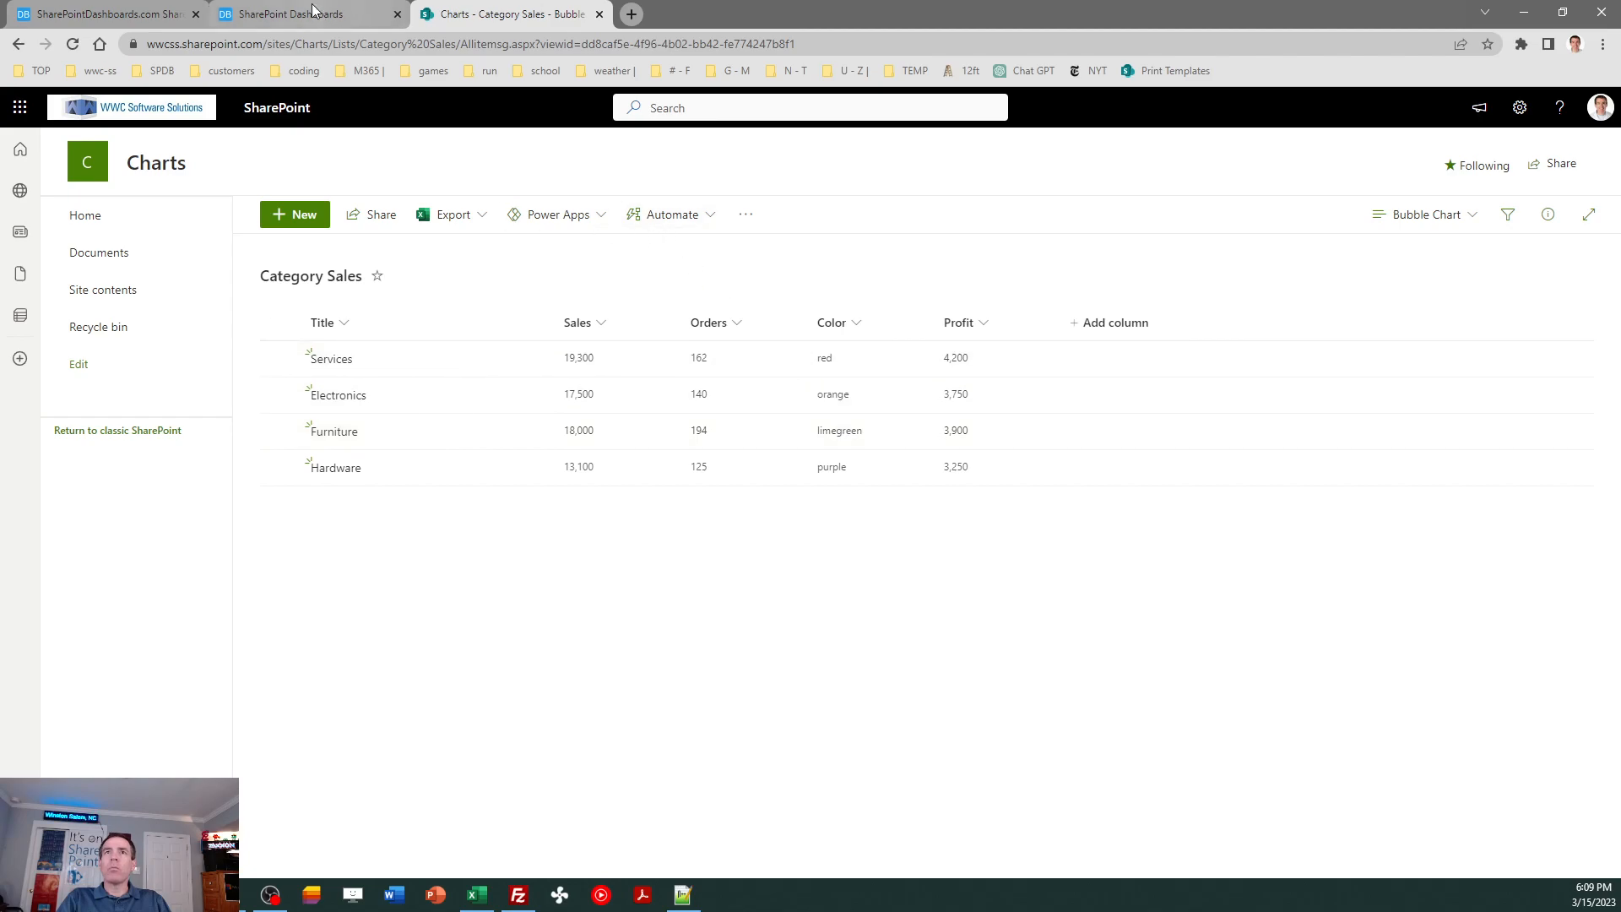
# Close the scatter plot template, open the bubble chart template from the charts training page and stop its list preview.
pyautogui.click(281, 9)
pyautogui.click(397, 14)
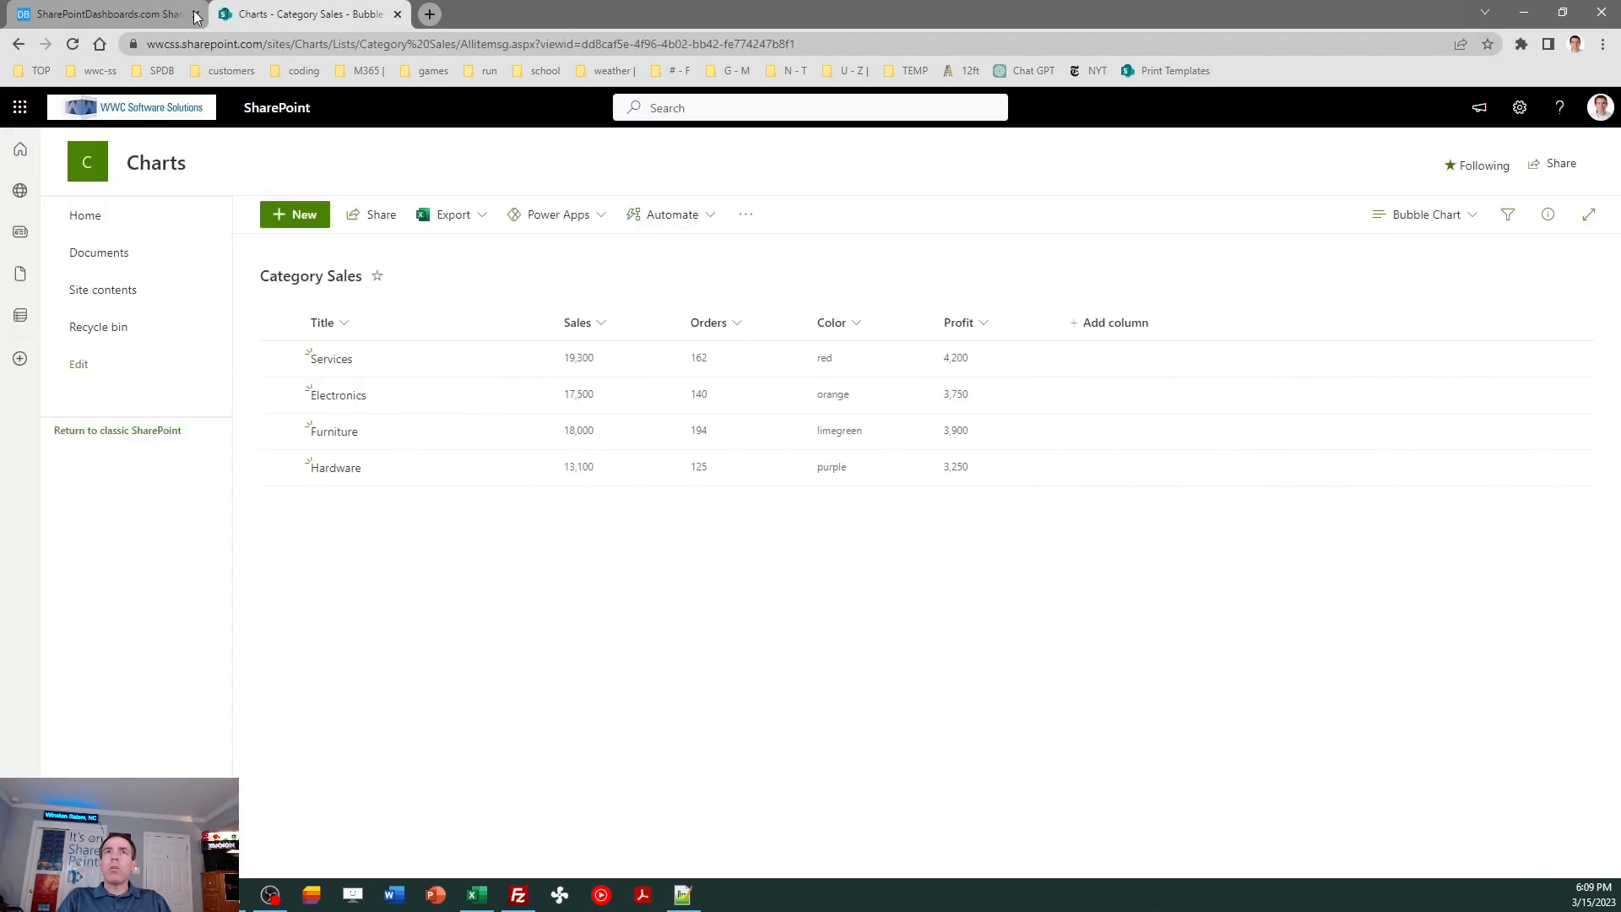
pyautogui.click(127, 8)
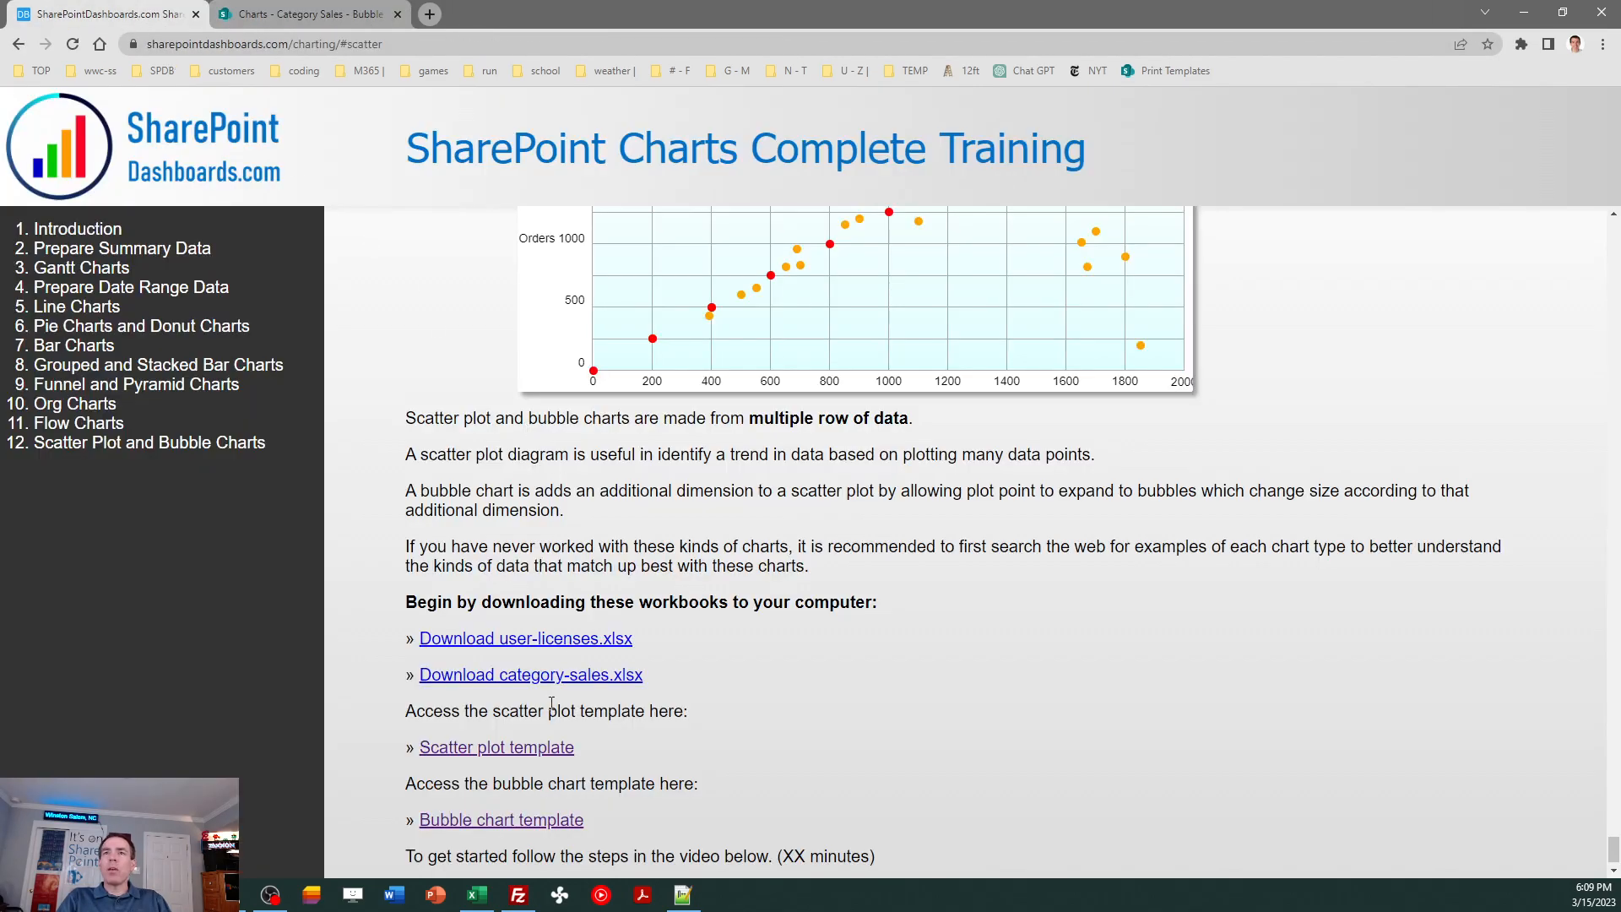
pyautogui.click(518, 834)
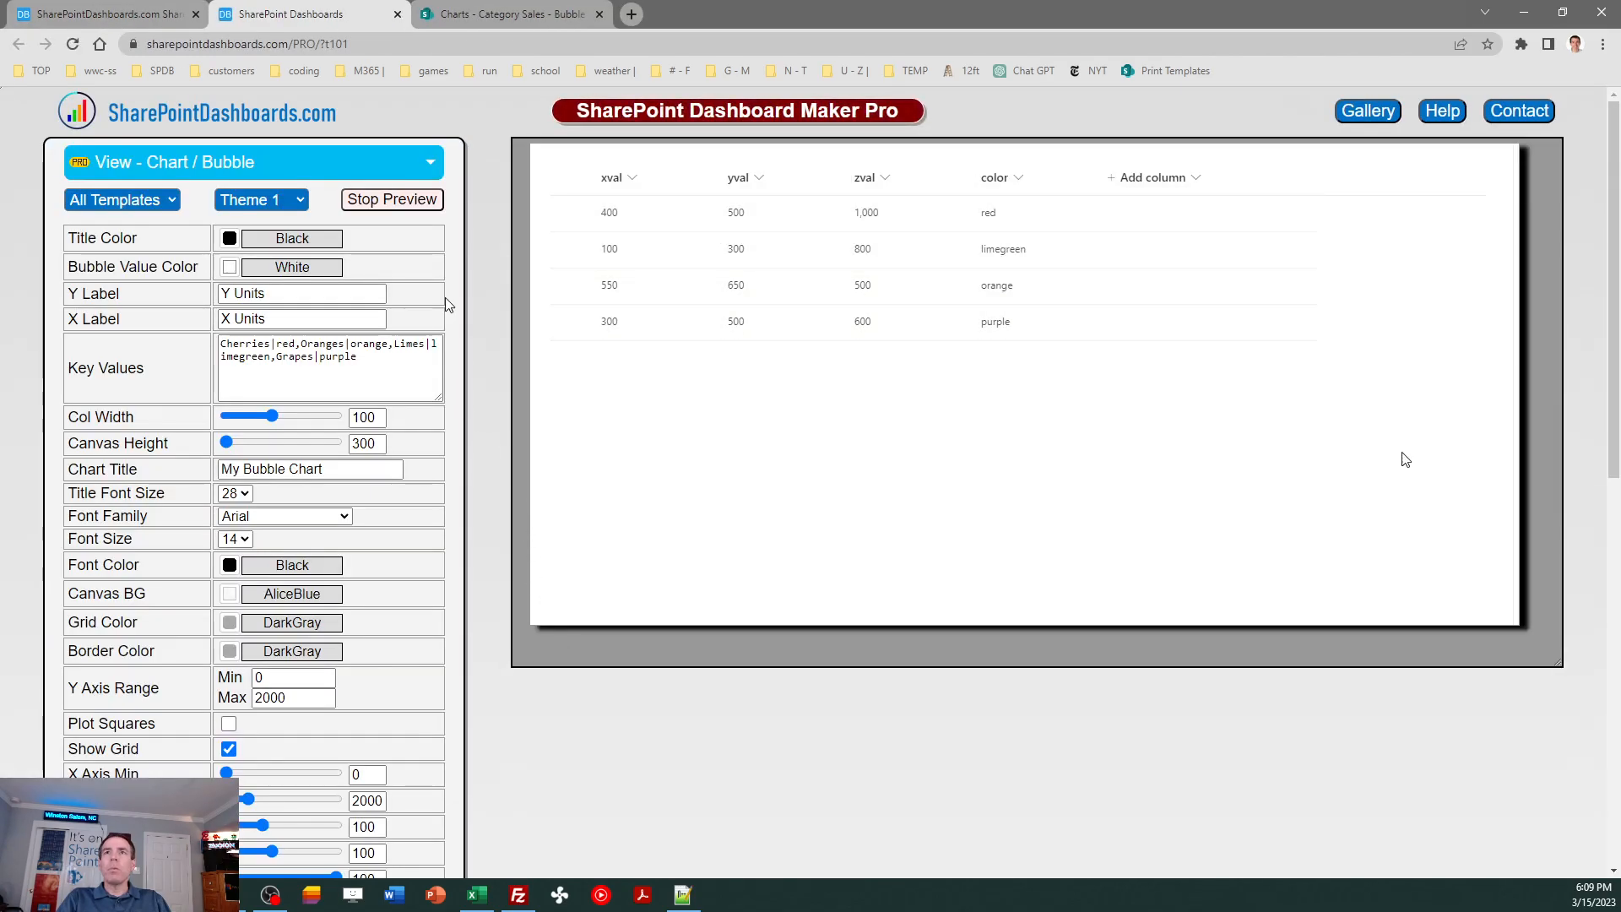
pyautogui.click(390, 201)
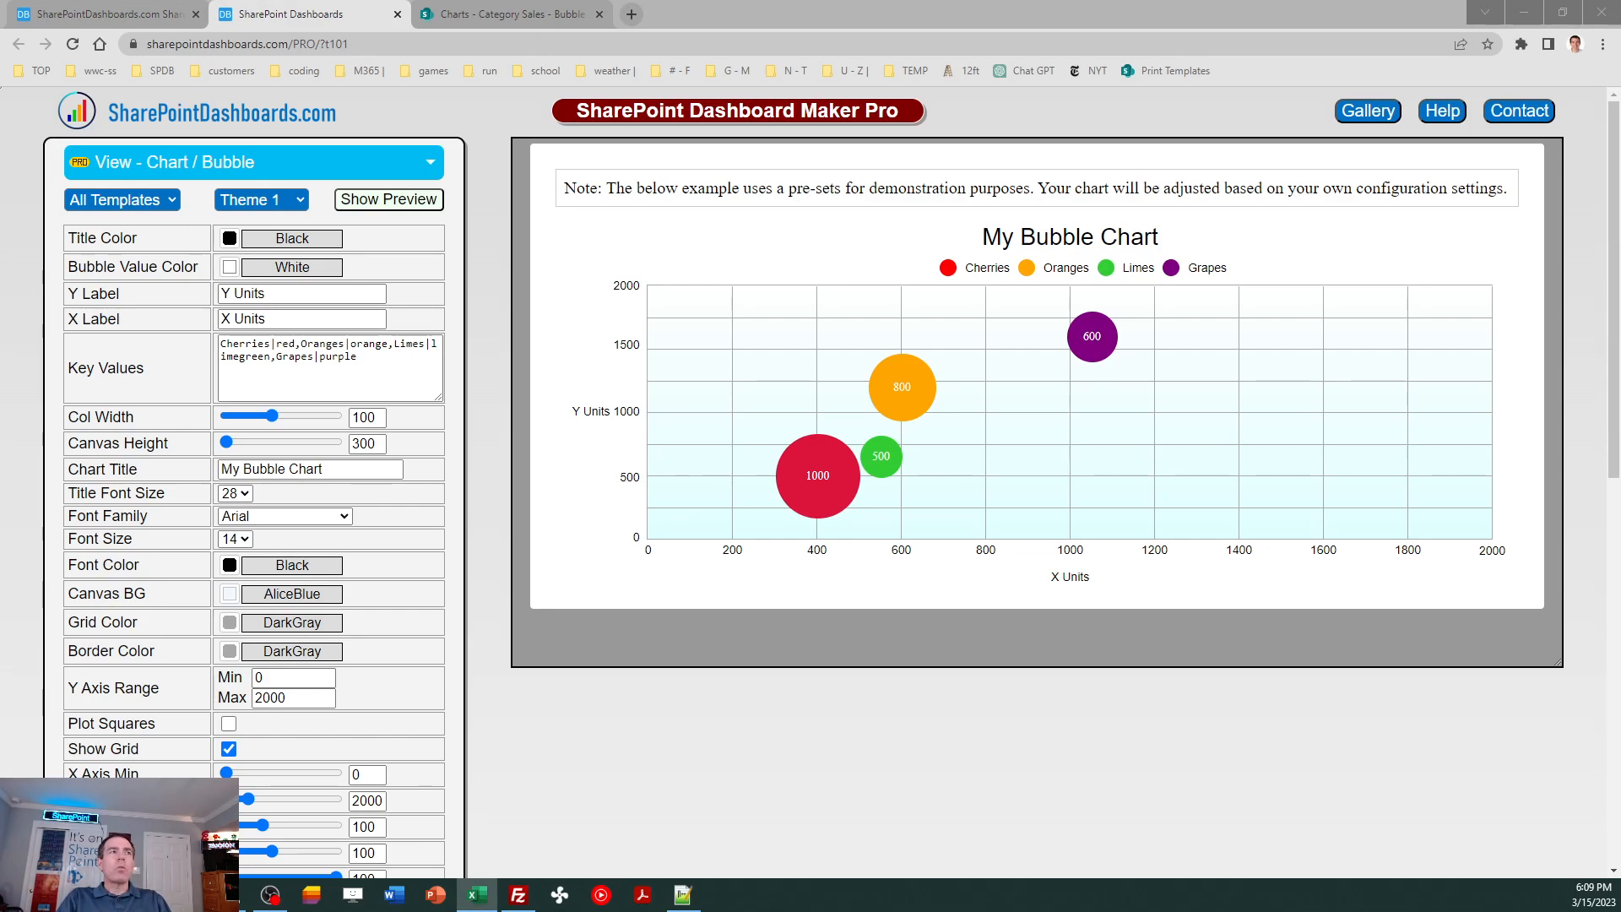
# Bring up category-sales.xlsx in Excel, move its window aside, and set the template's four field names to Orders, Sales, Color and Profit.
pyautogui.click(477, 894)
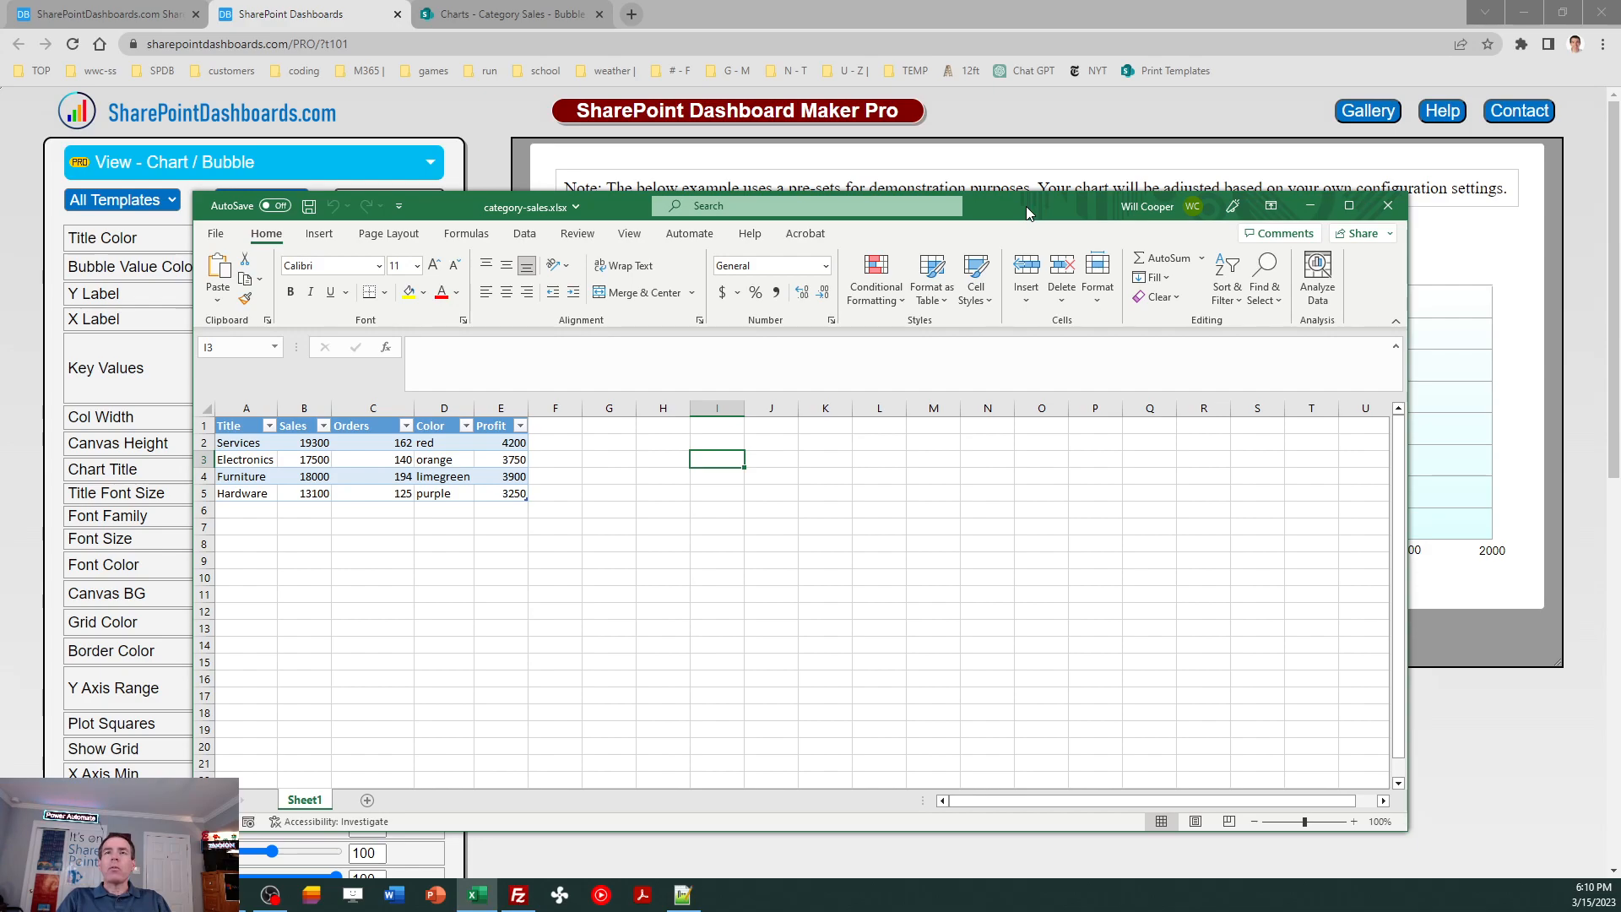
pyautogui.moveTo(1026, 206); pyautogui.dragTo(0, 225)
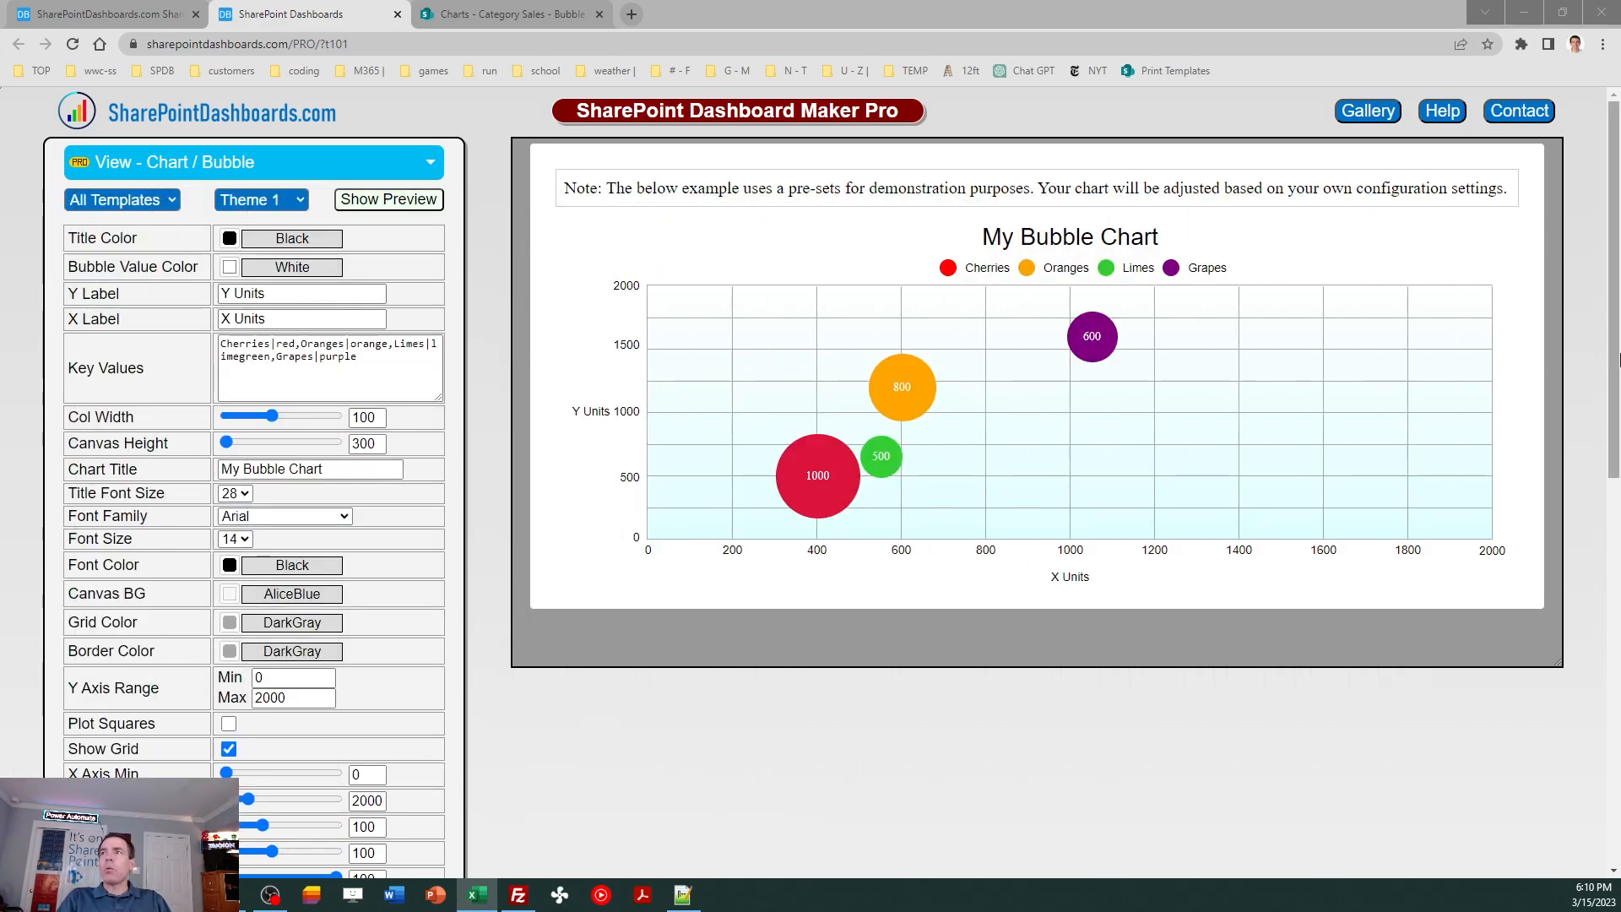
pyautogui.scroll(-5, 1617, 562)
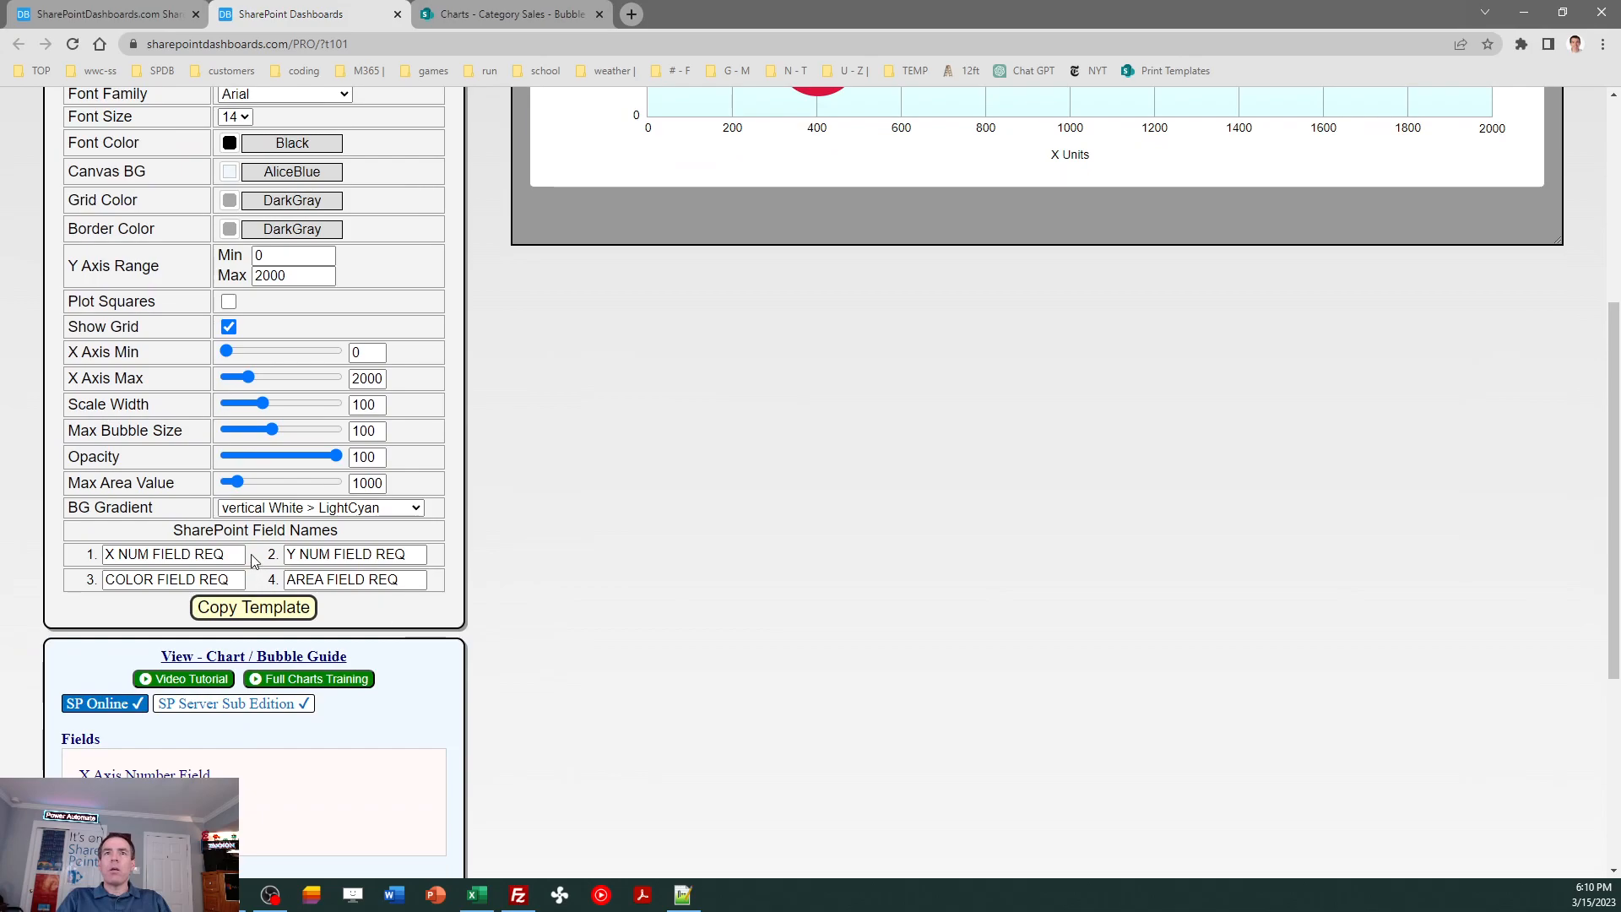
pyautogui.moveTo(238, 555); pyautogui.dragTo(53, 593)
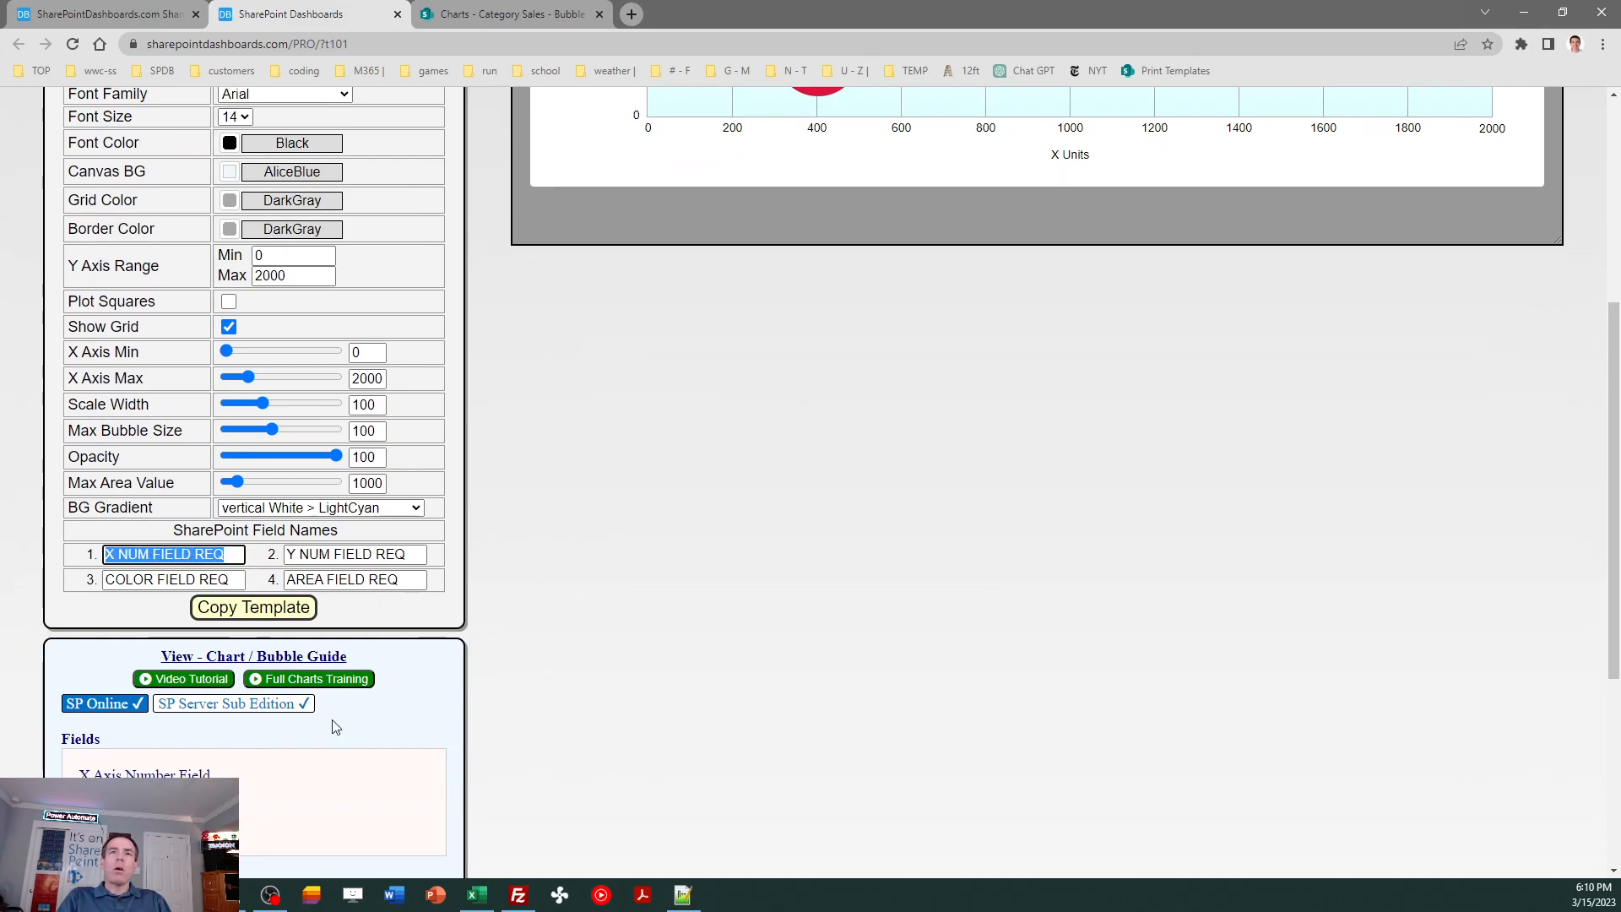
pyautogui.write('Orders')
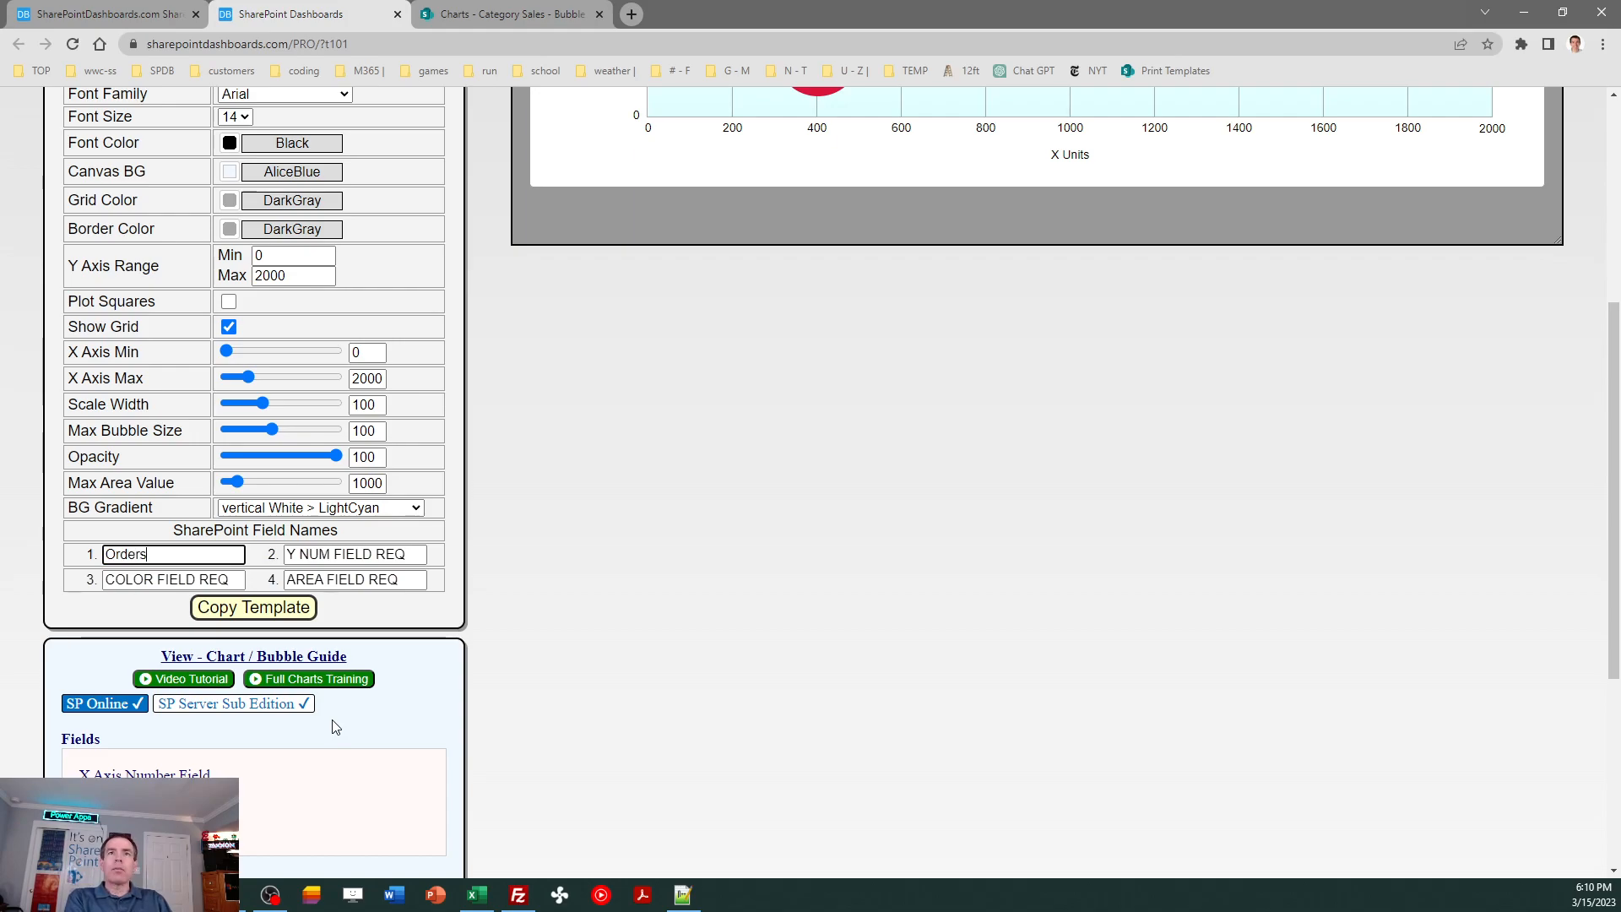
pyautogui.press('Tab')
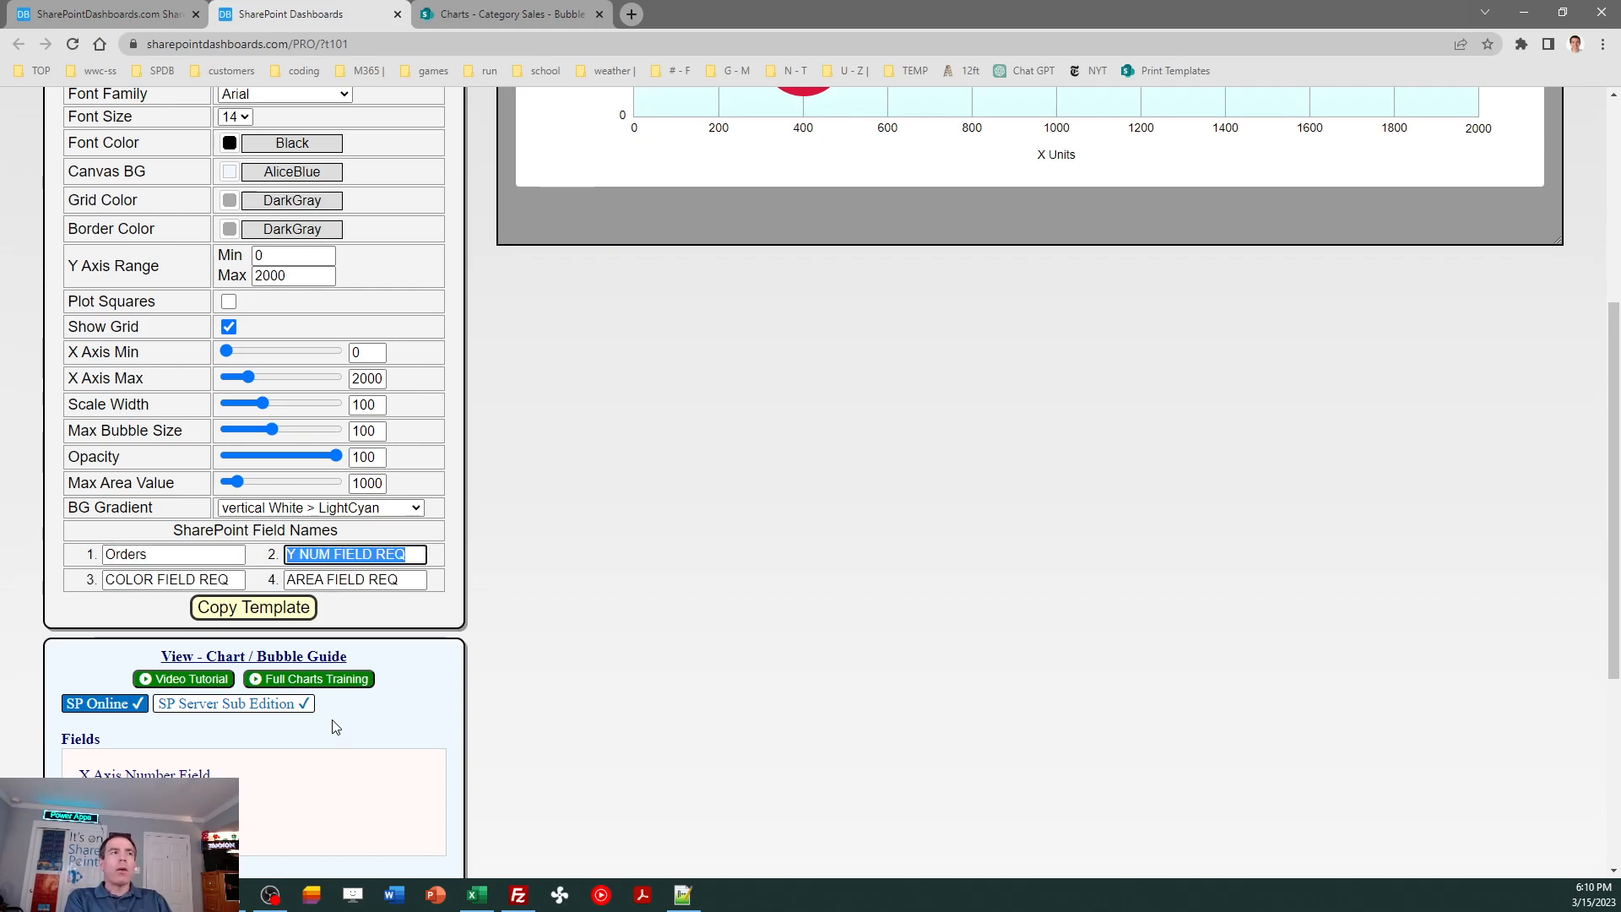
pyautogui.write('Sales')
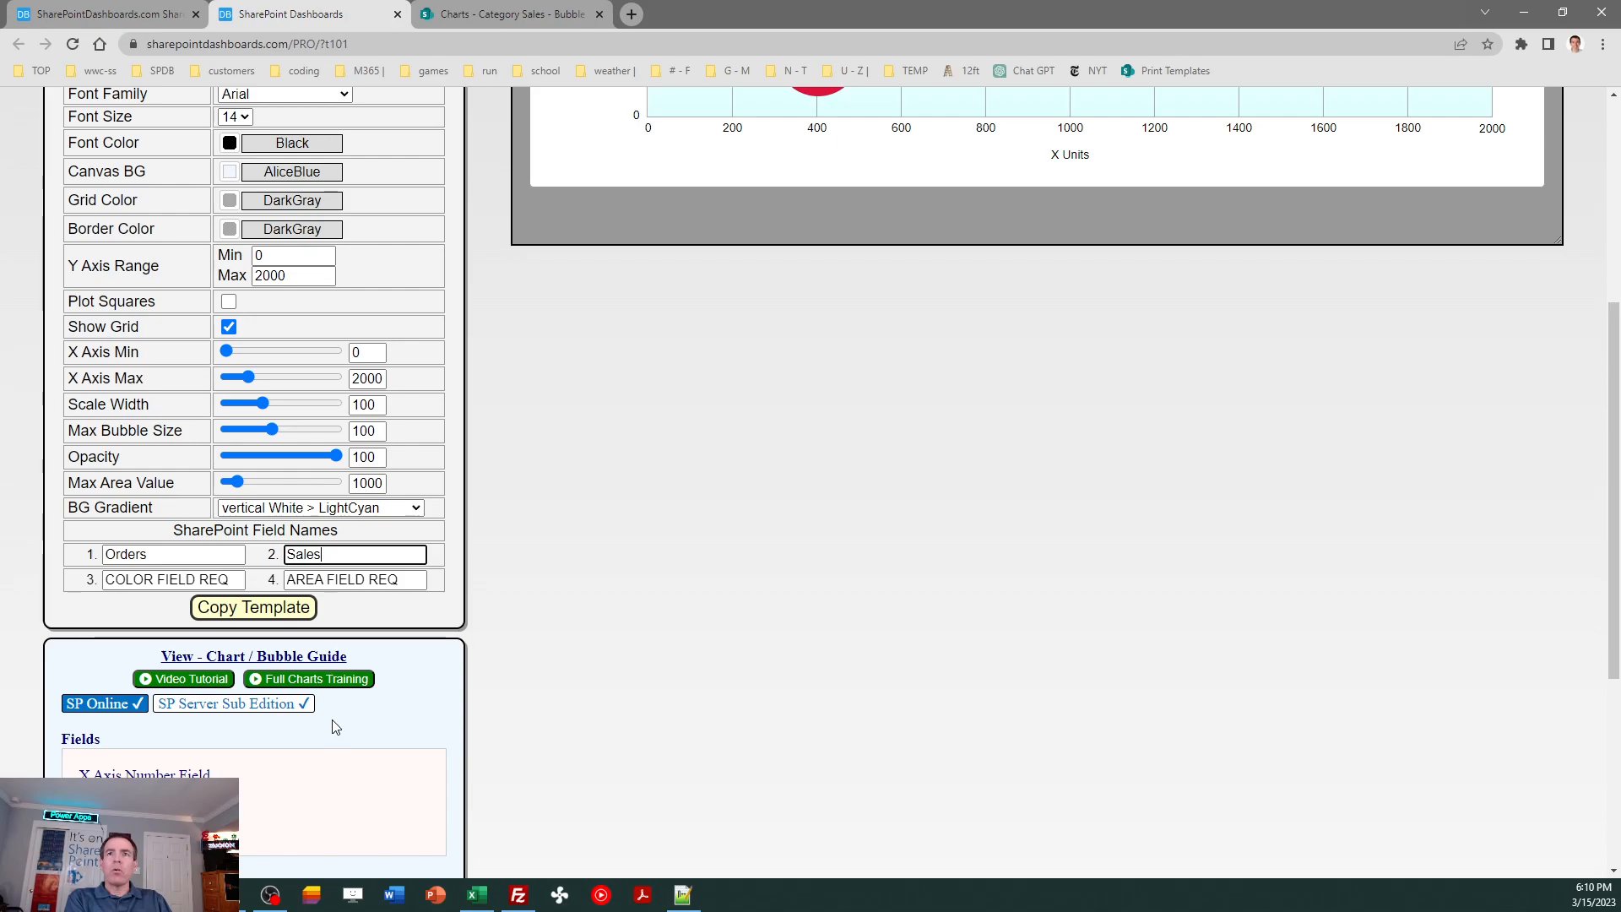
pyautogui.press('Tab')
pyautogui.write('Color')
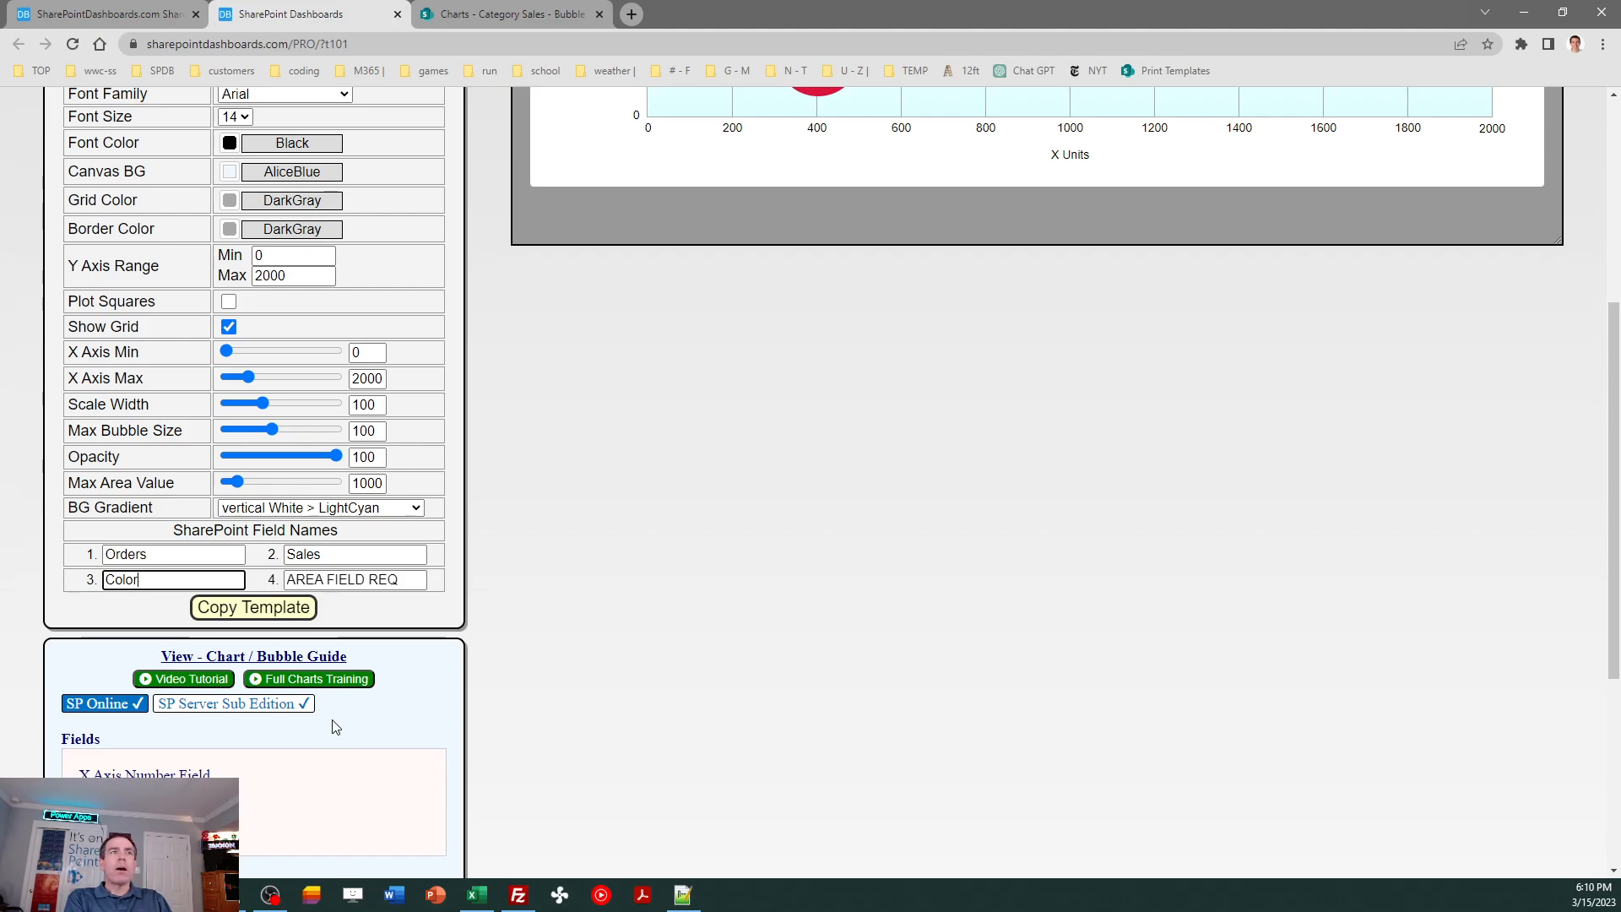
pyautogui.press('Tab')
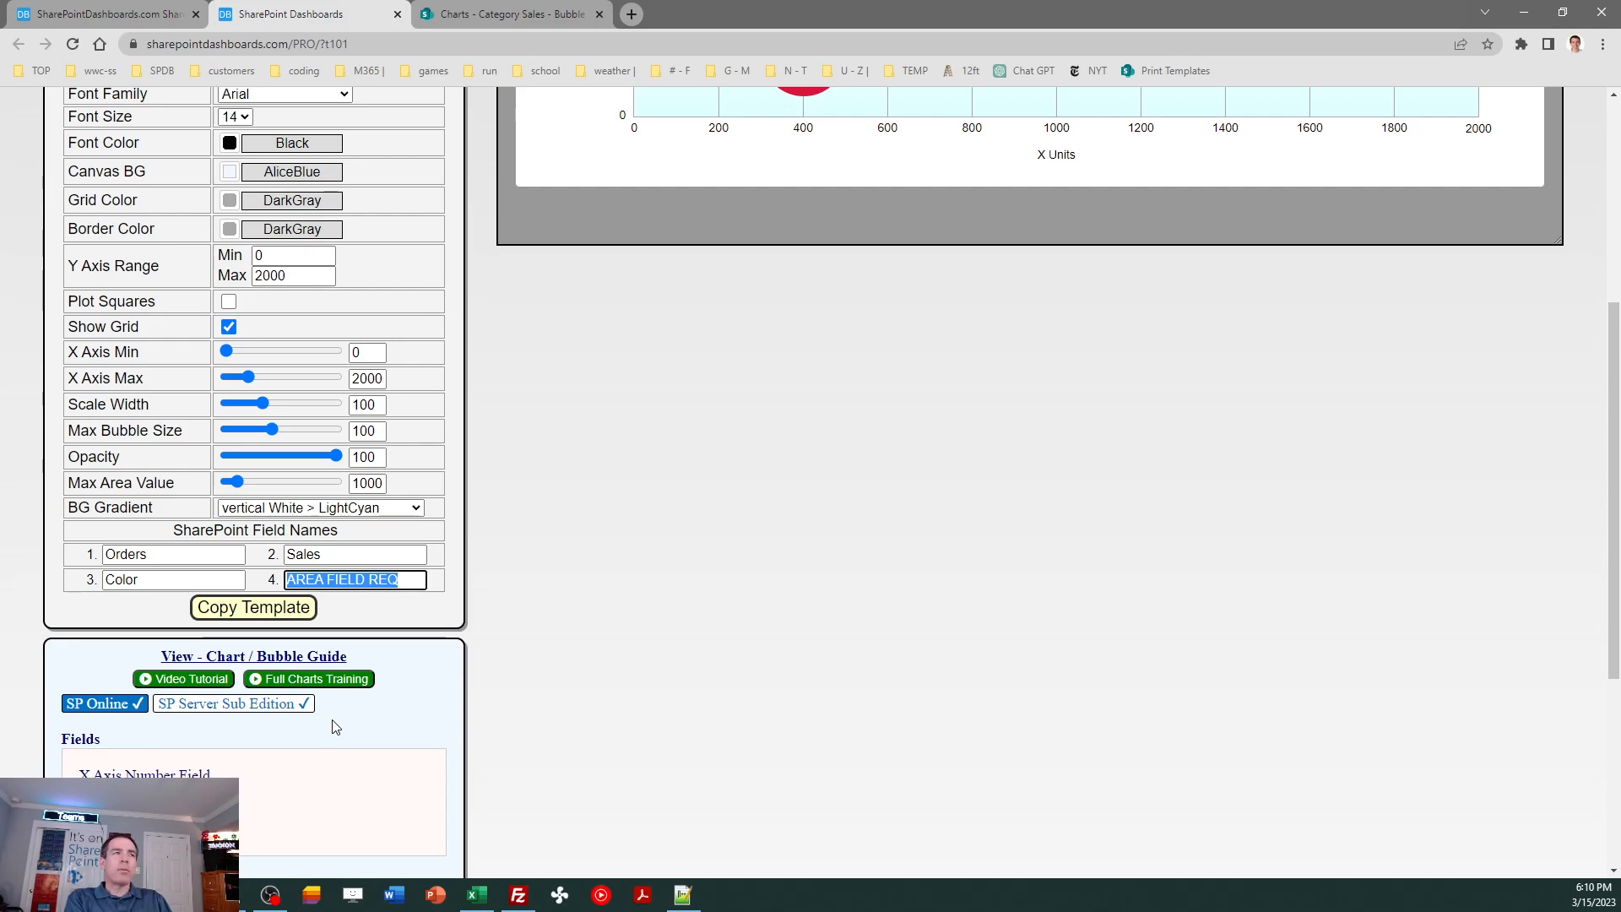
pyautogui.write('Profit')
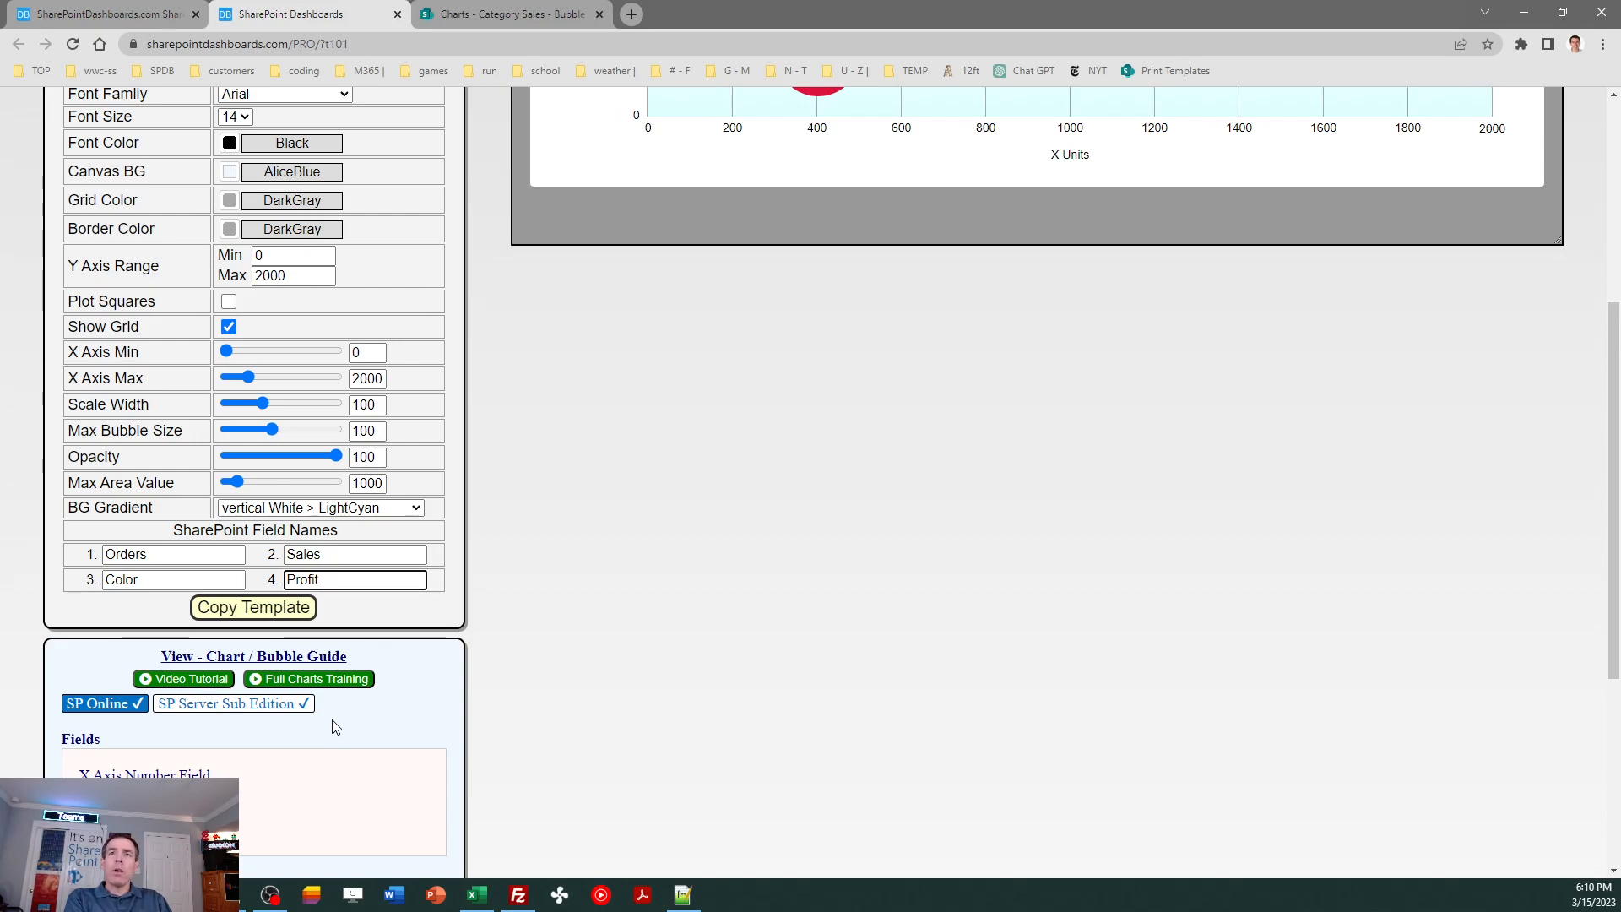
pyautogui.click(335, 727)
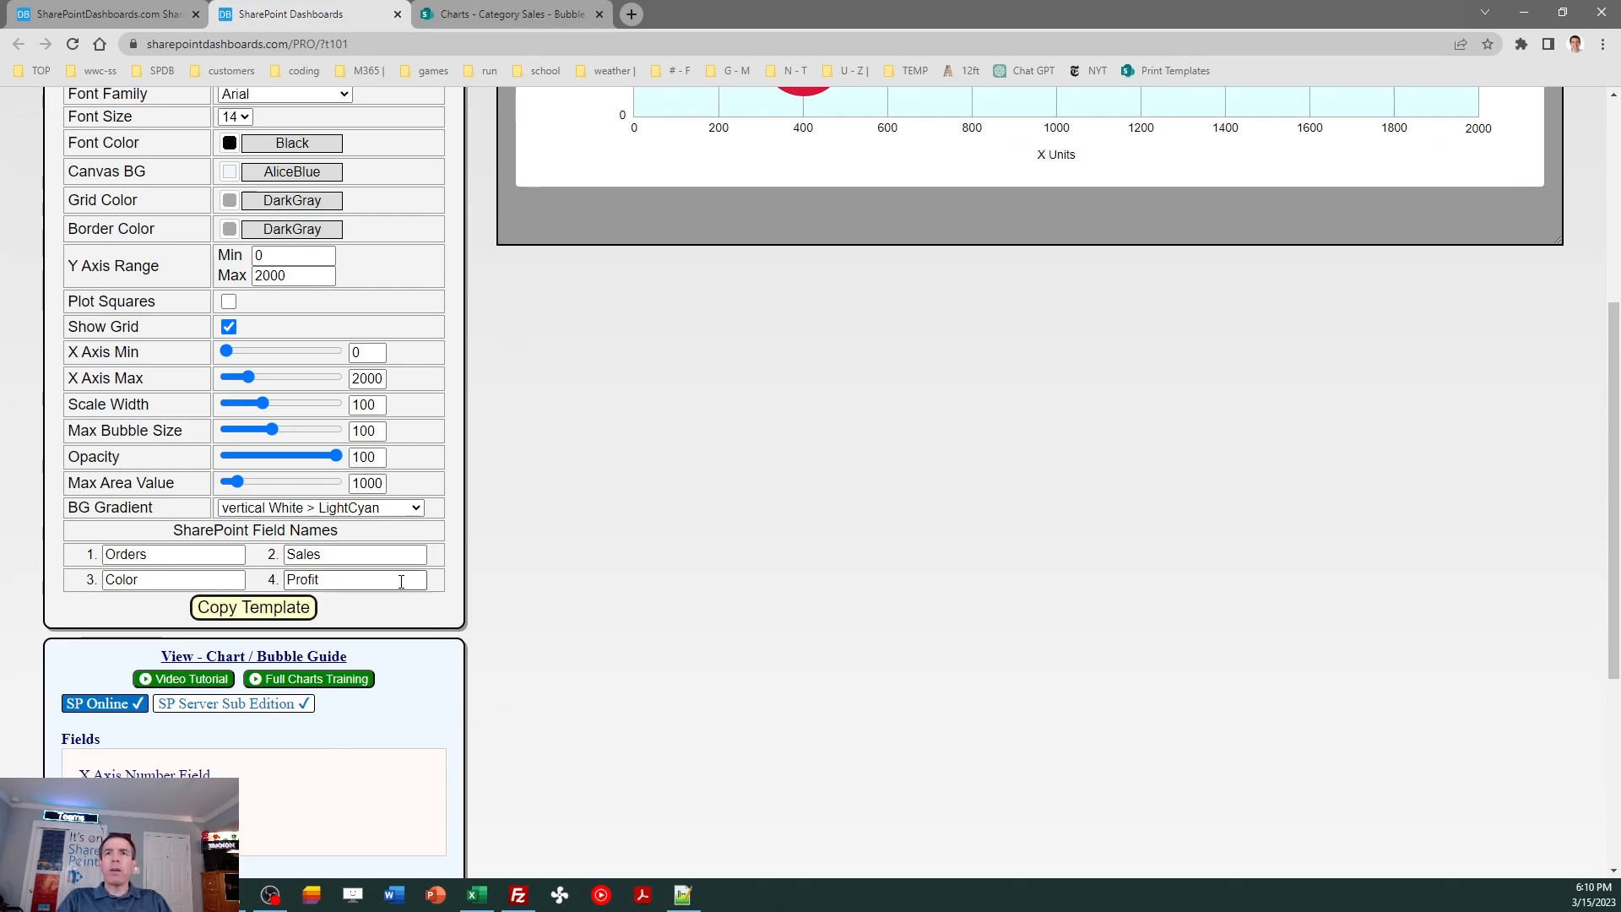
# Set the bubble chart template's background gradient to none.
pyautogui.click(414, 507)
pyautogui.moveTo(413, 684); pyautogui.dragTo(322, 518)
pyautogui.click(311, 526)
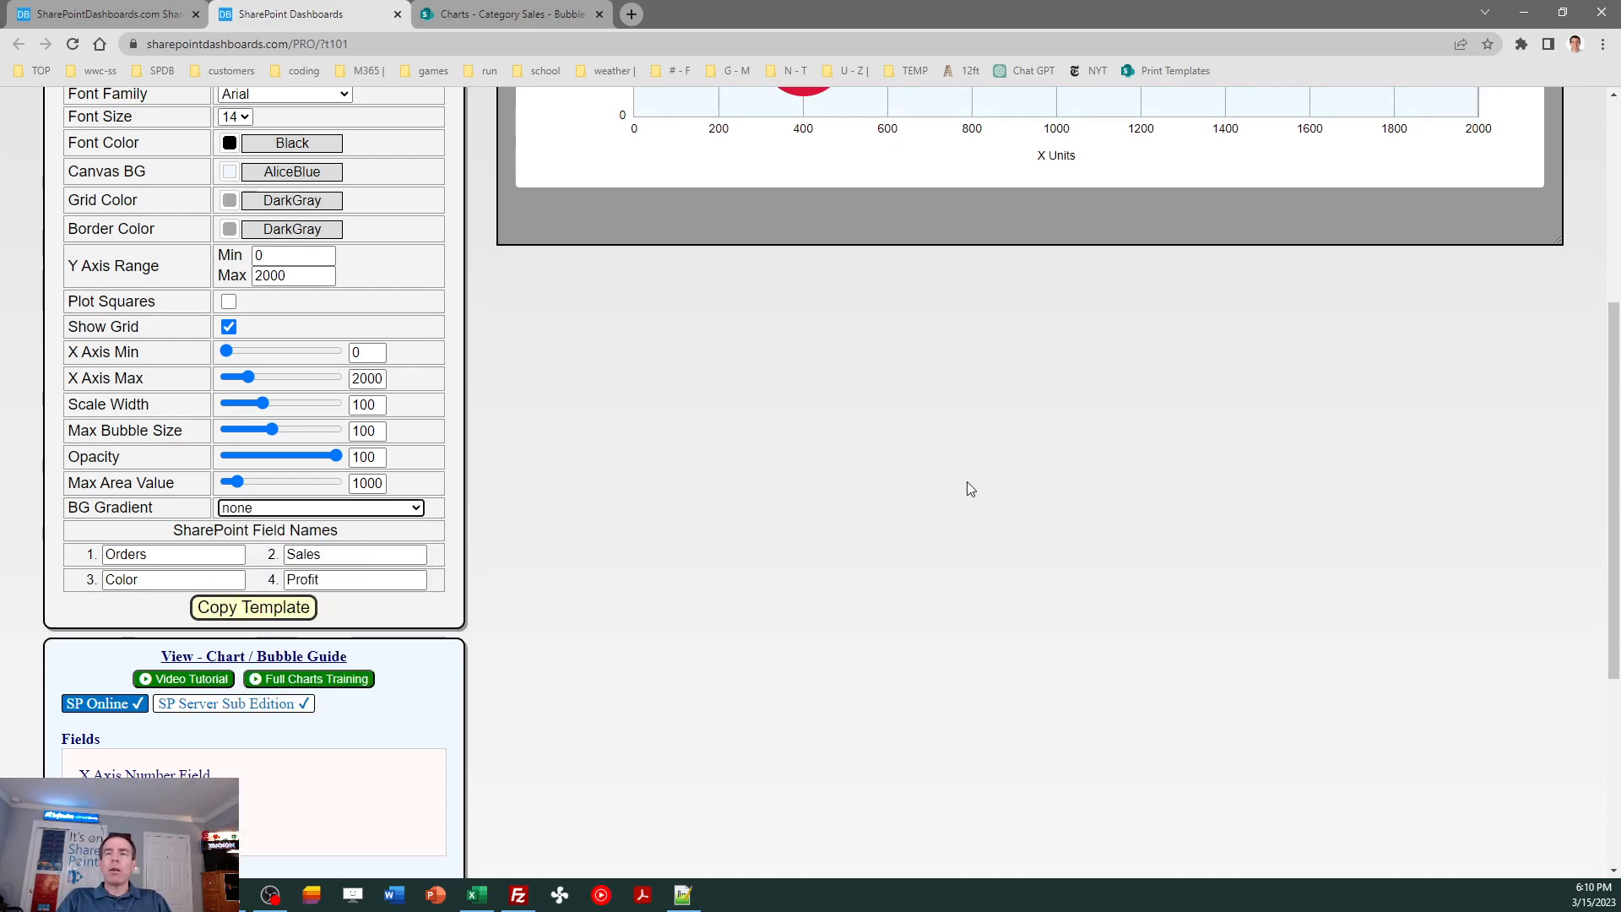
# Set the bubble chart's title to "Category Sales (Profit)".
pyautogui.moveTo(1617, 553); pyautogui.dragTo(1617, 511)
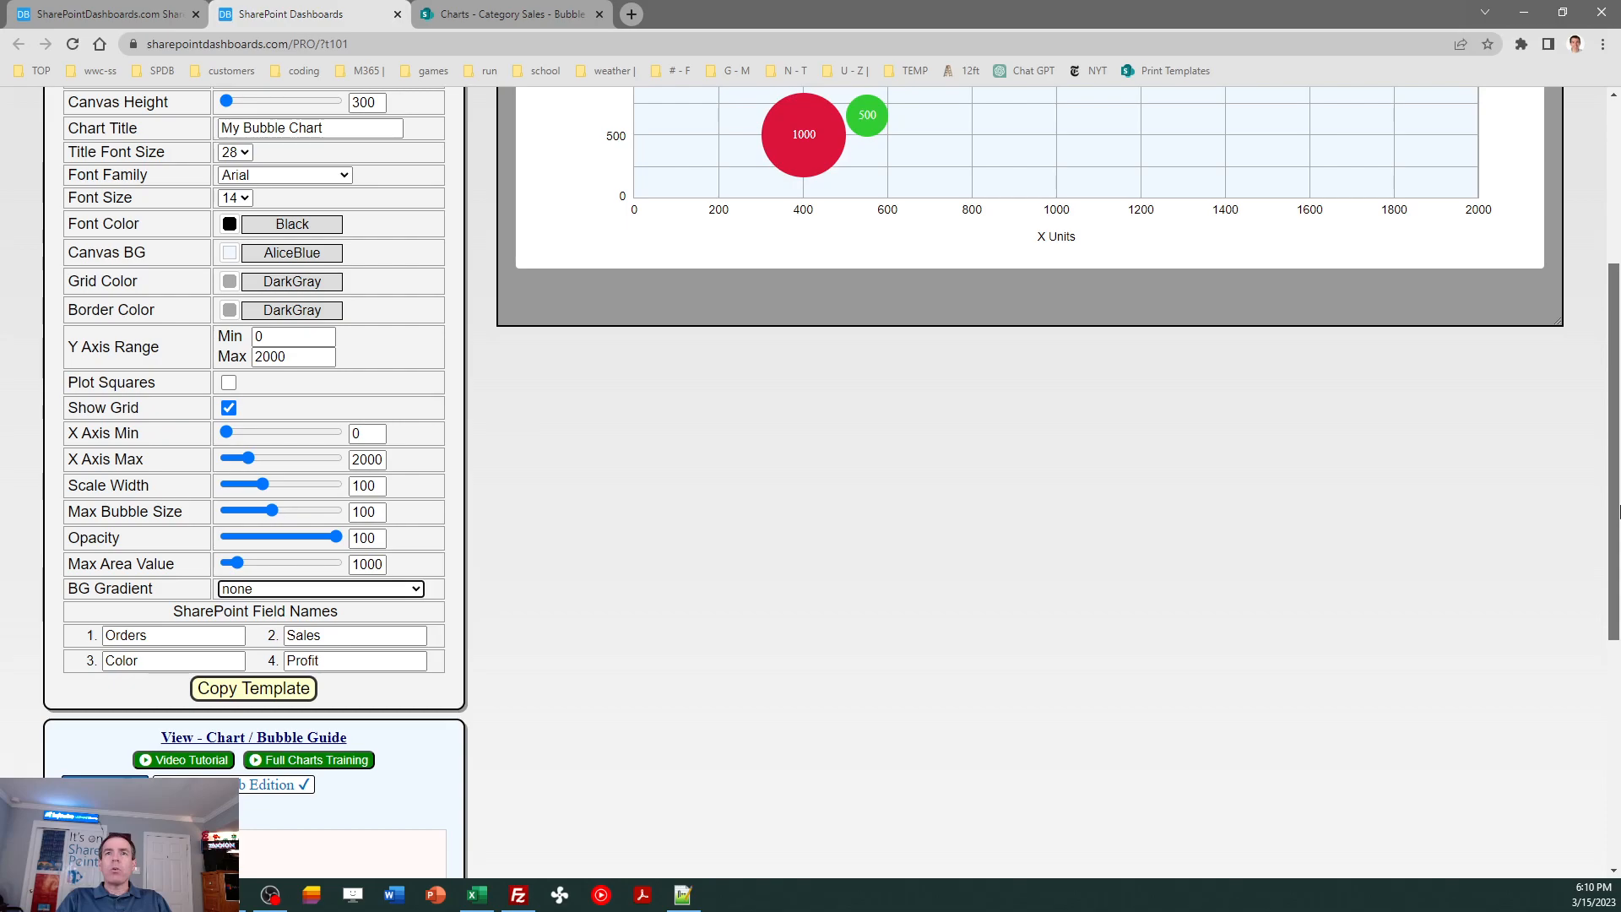
pyautogui.scroll(4, 1616, 511)
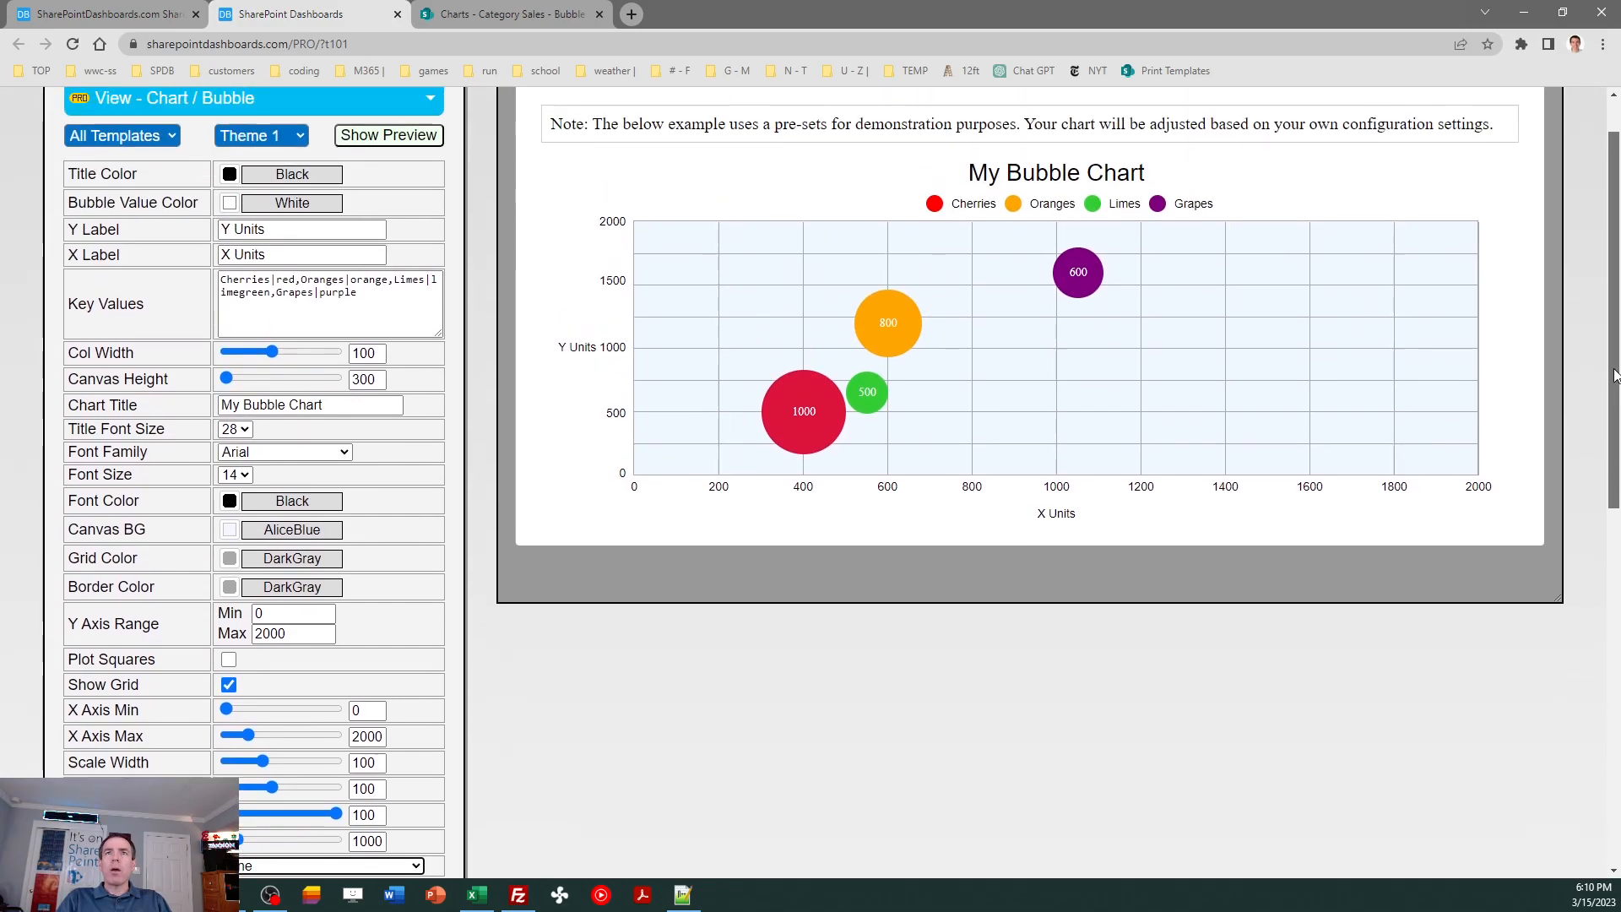
pyautogui.moveTo(401, 451); pyautogui.dragTo(196, 522)
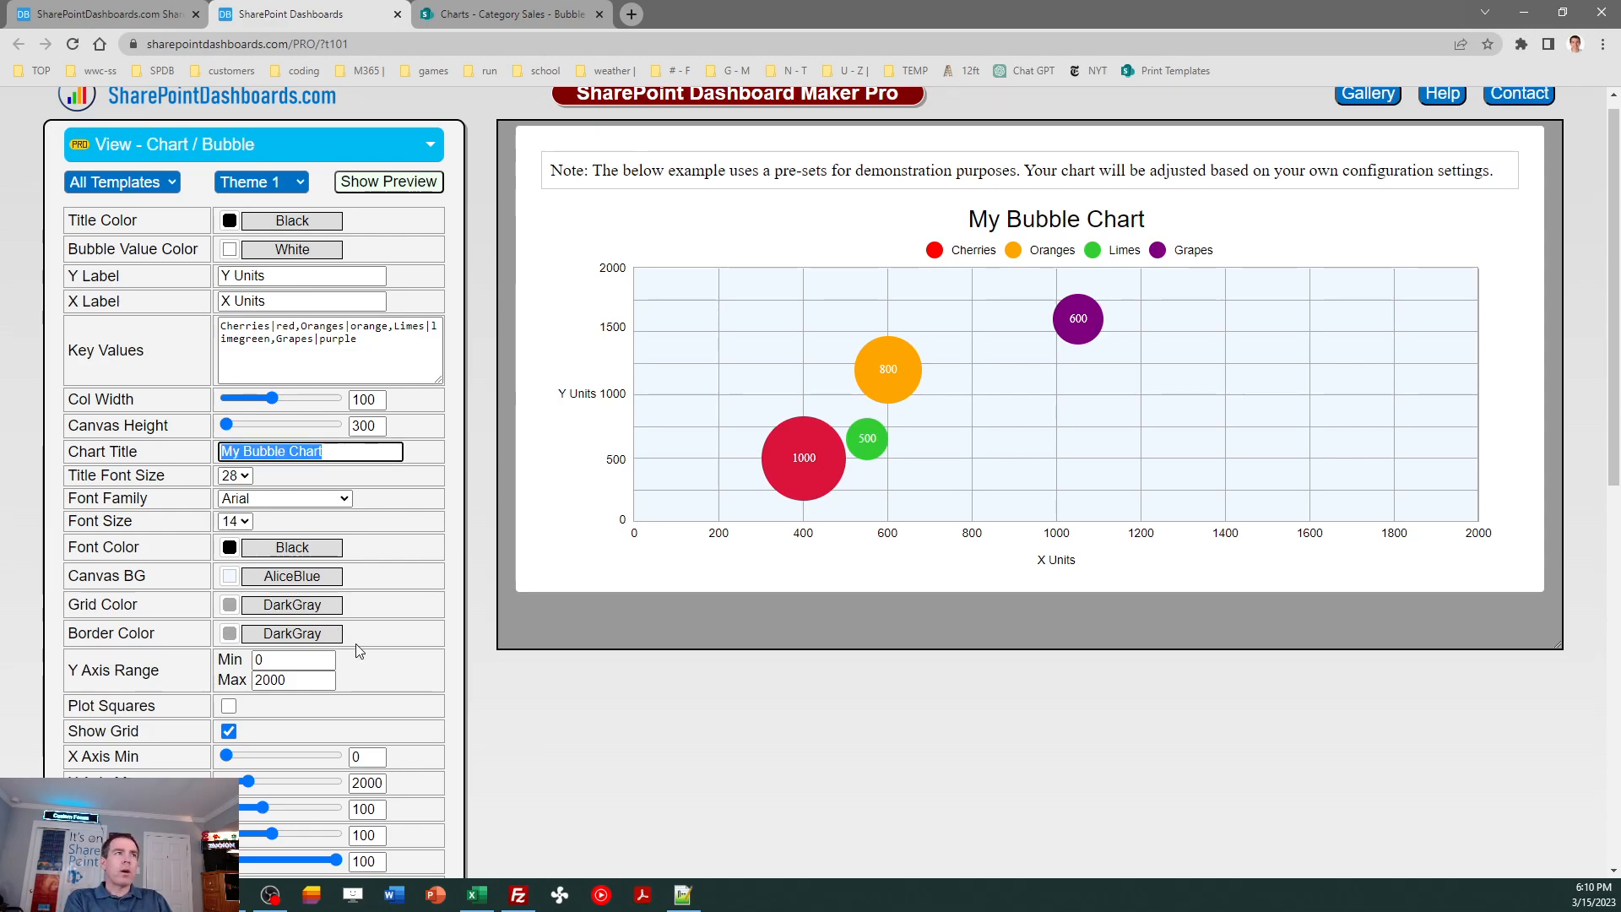
pyautogui.write('Cat')
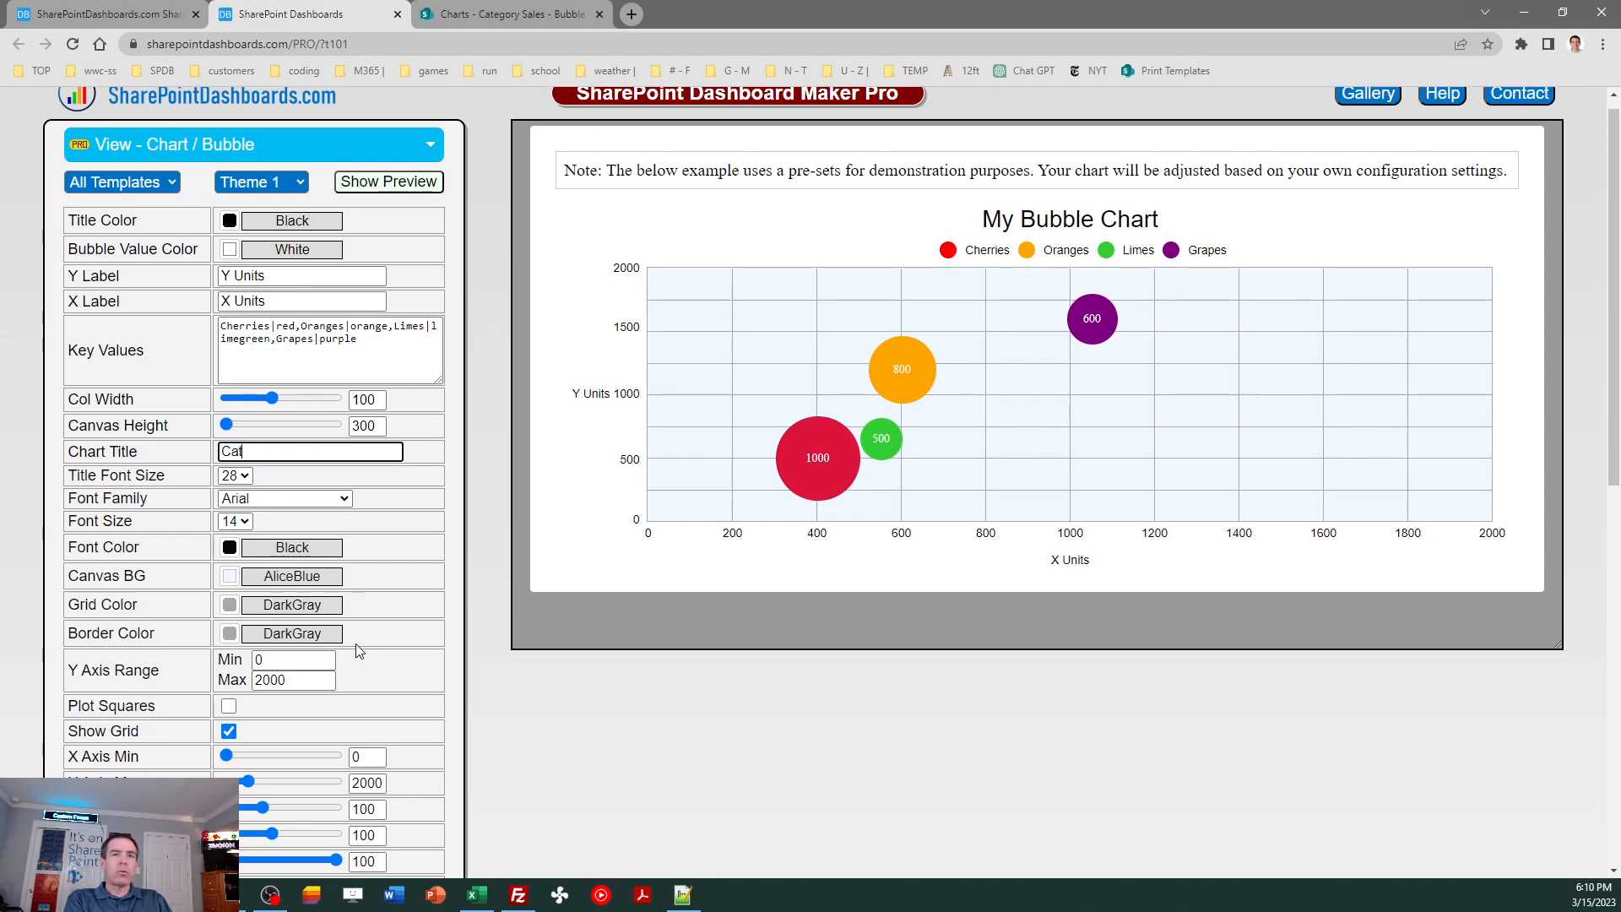
pyautogui.write('egory Sales')
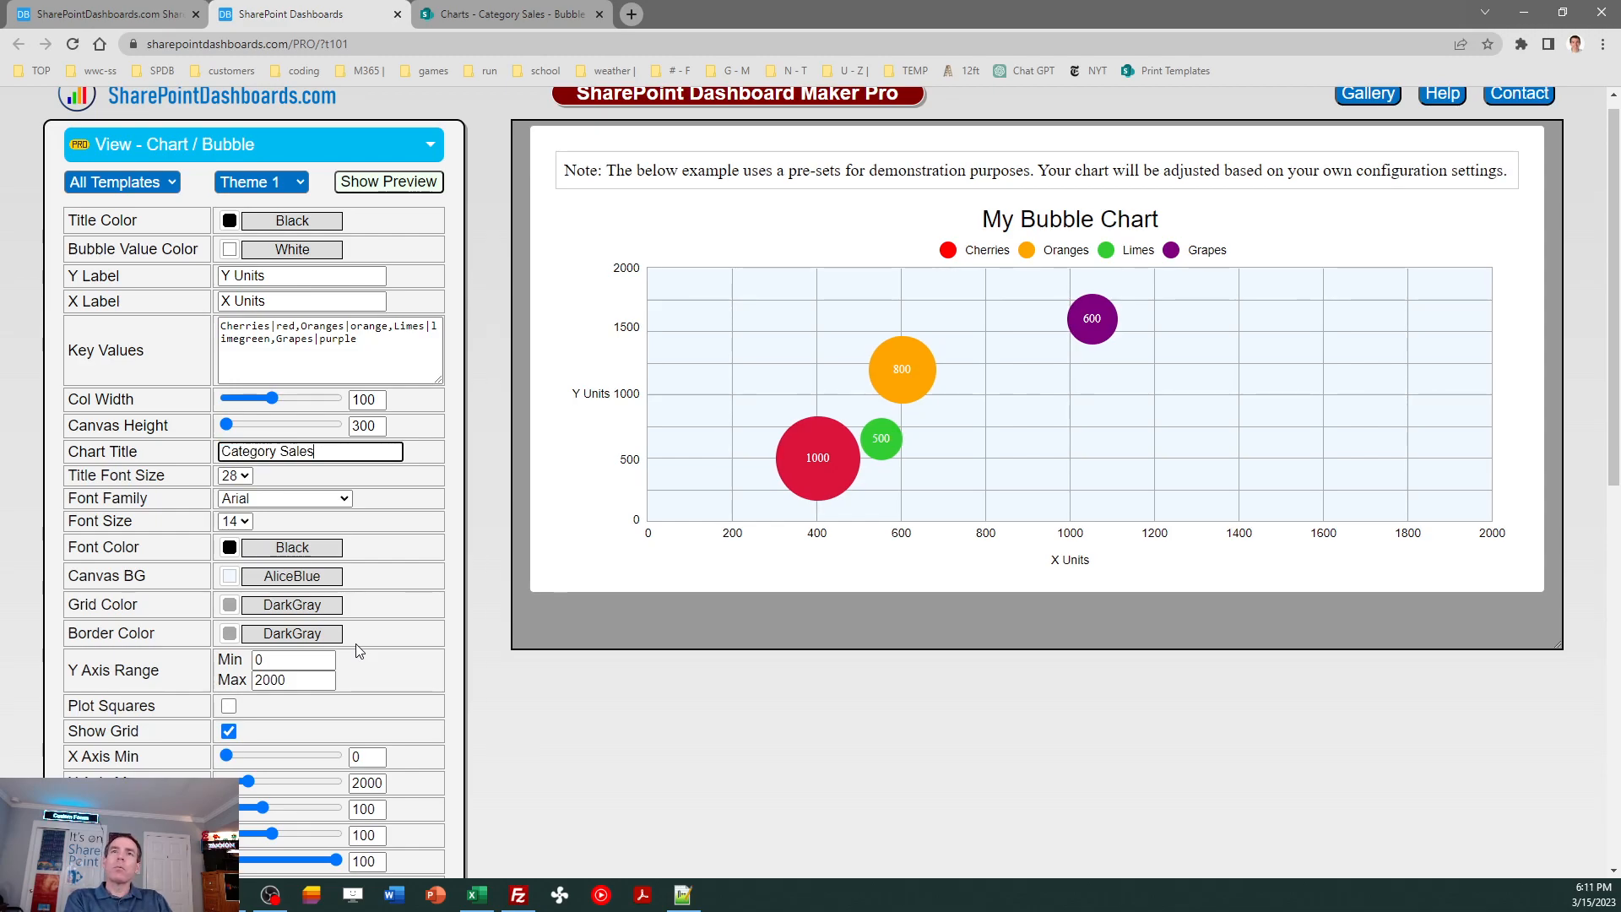
pyautogui.write(' Profit')
pyautogui.press('Left')
pyautogui.press('Left')
pyautogui.press('Left')
pyautogui.press('Left')
pyautogui.write('(')
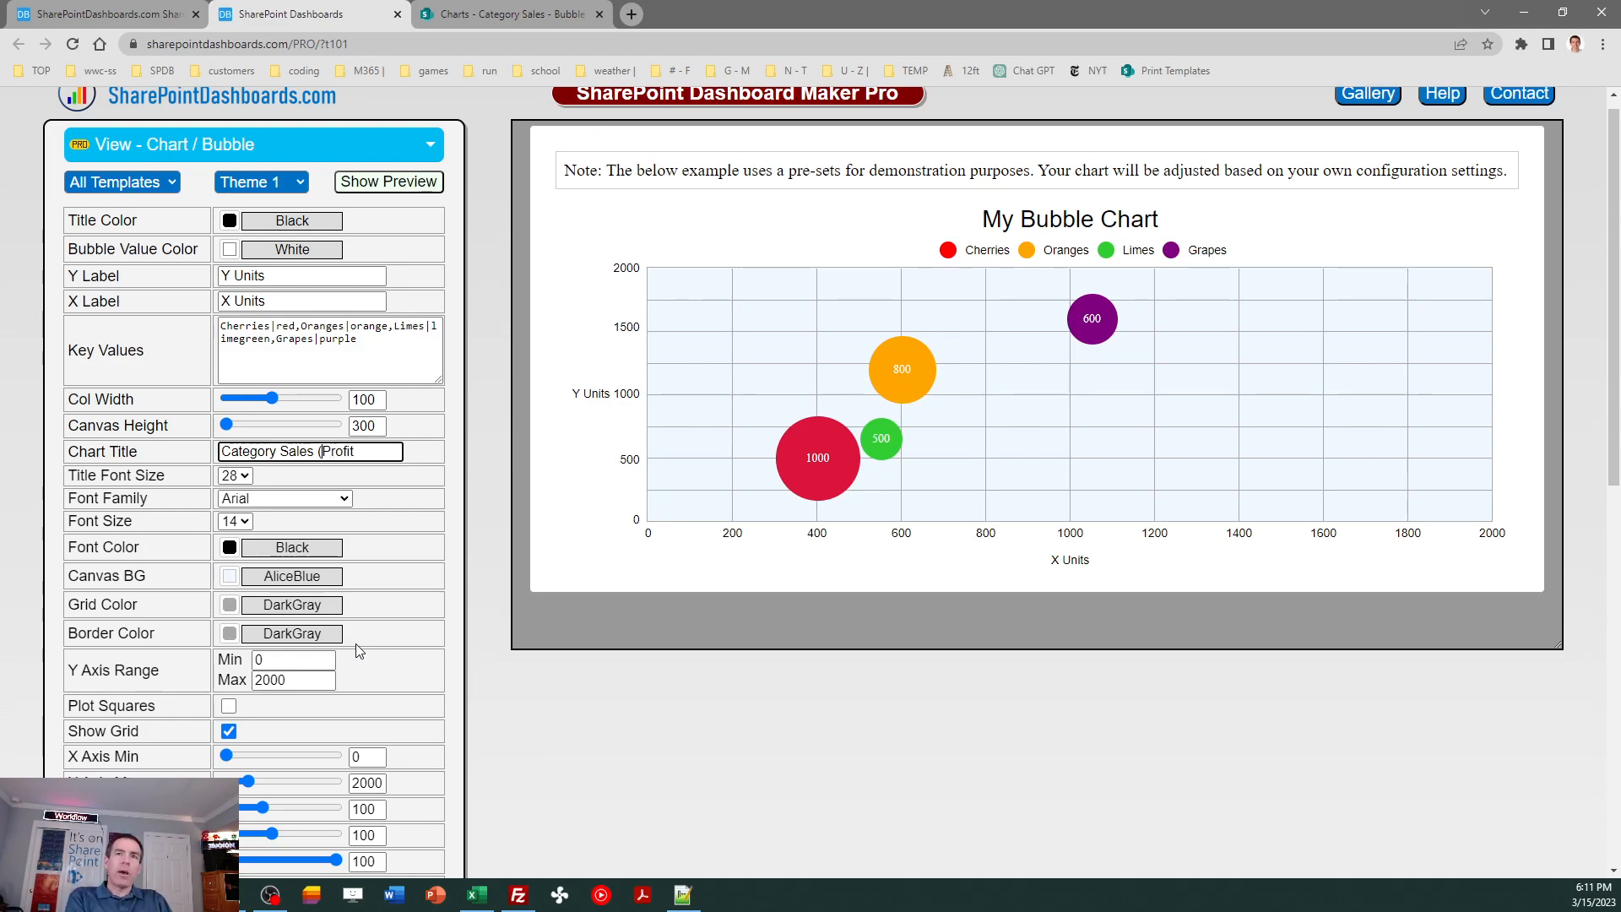
pyautogui.press('End')
pyautogui.write(')')
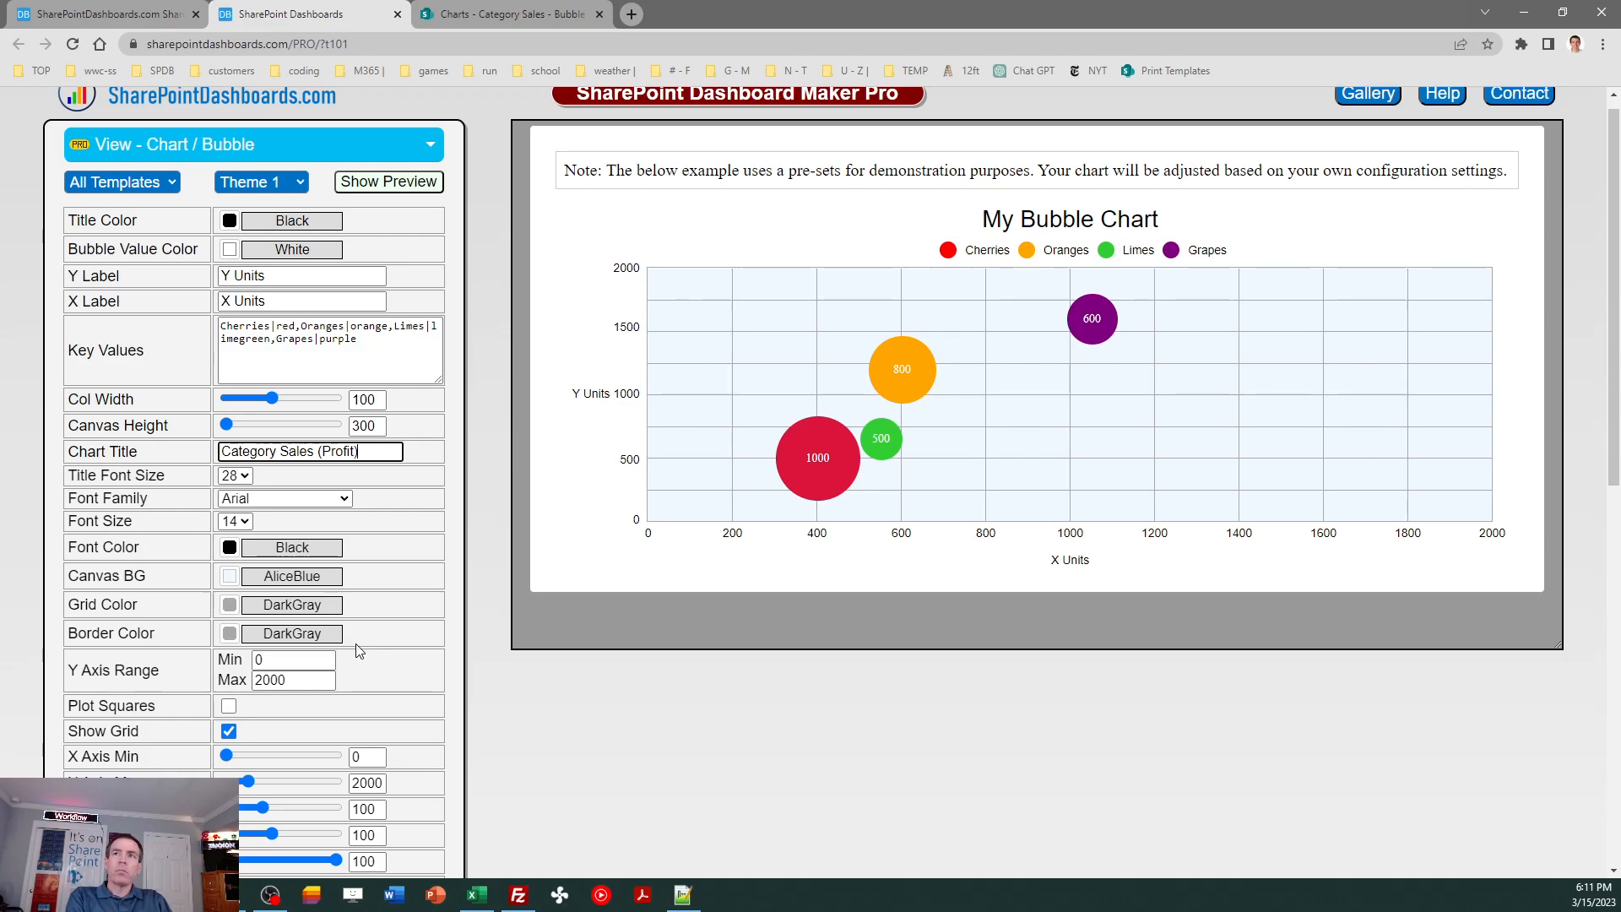
# Set the bubble chart's canvas height to 500.
pyautogui.doubleClick(374, 426)
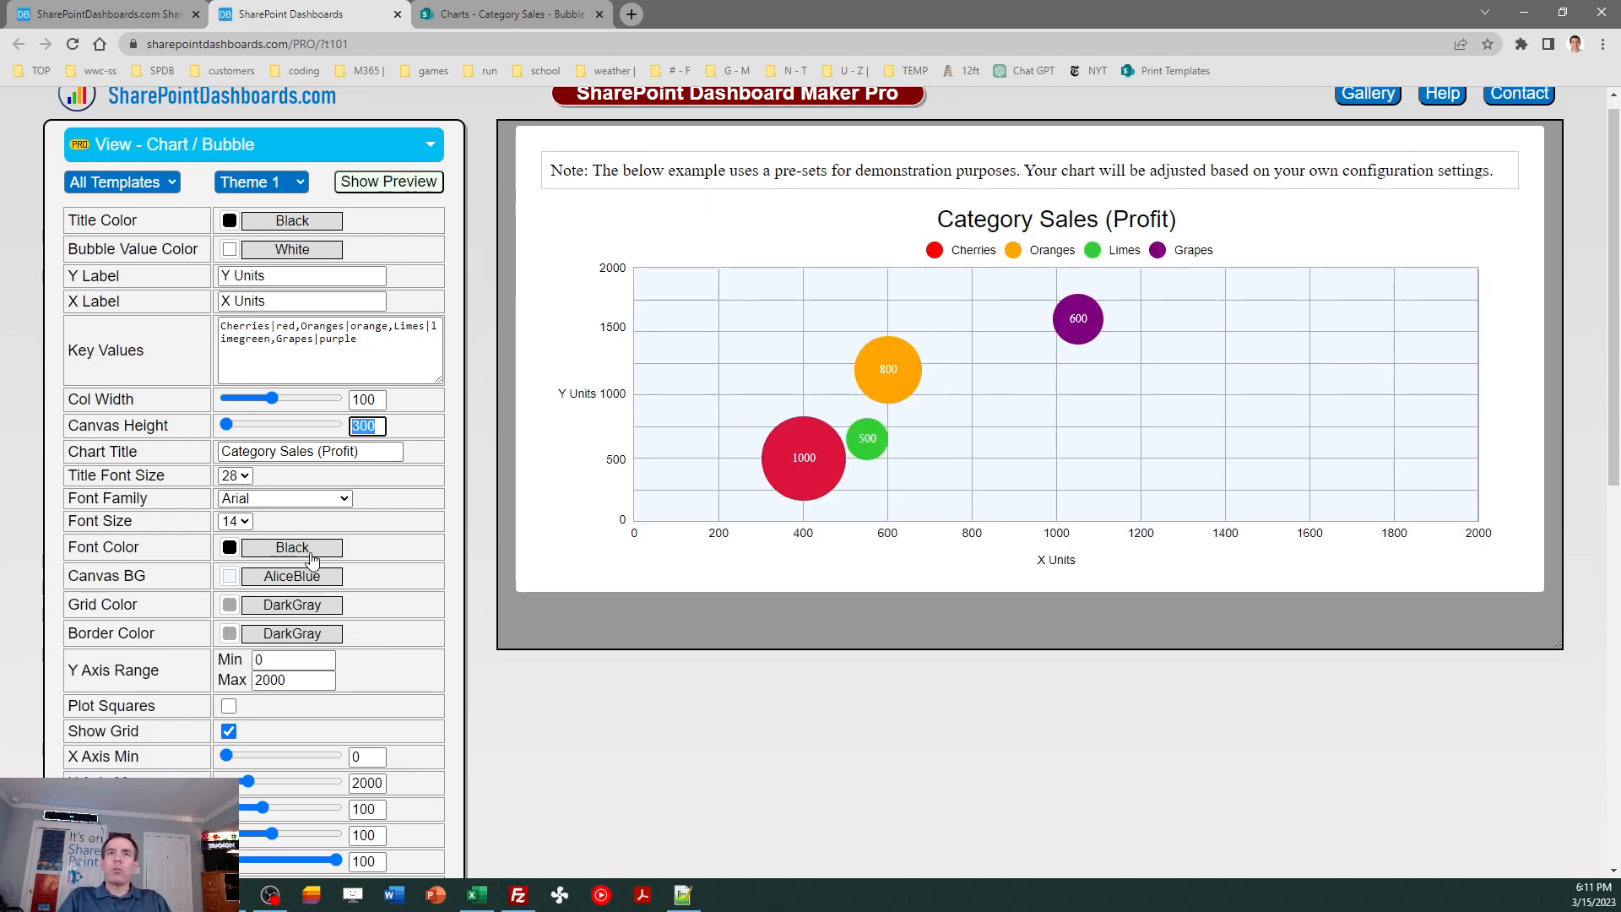
pyautogui.write('500')
pyautogui.press('Tab')
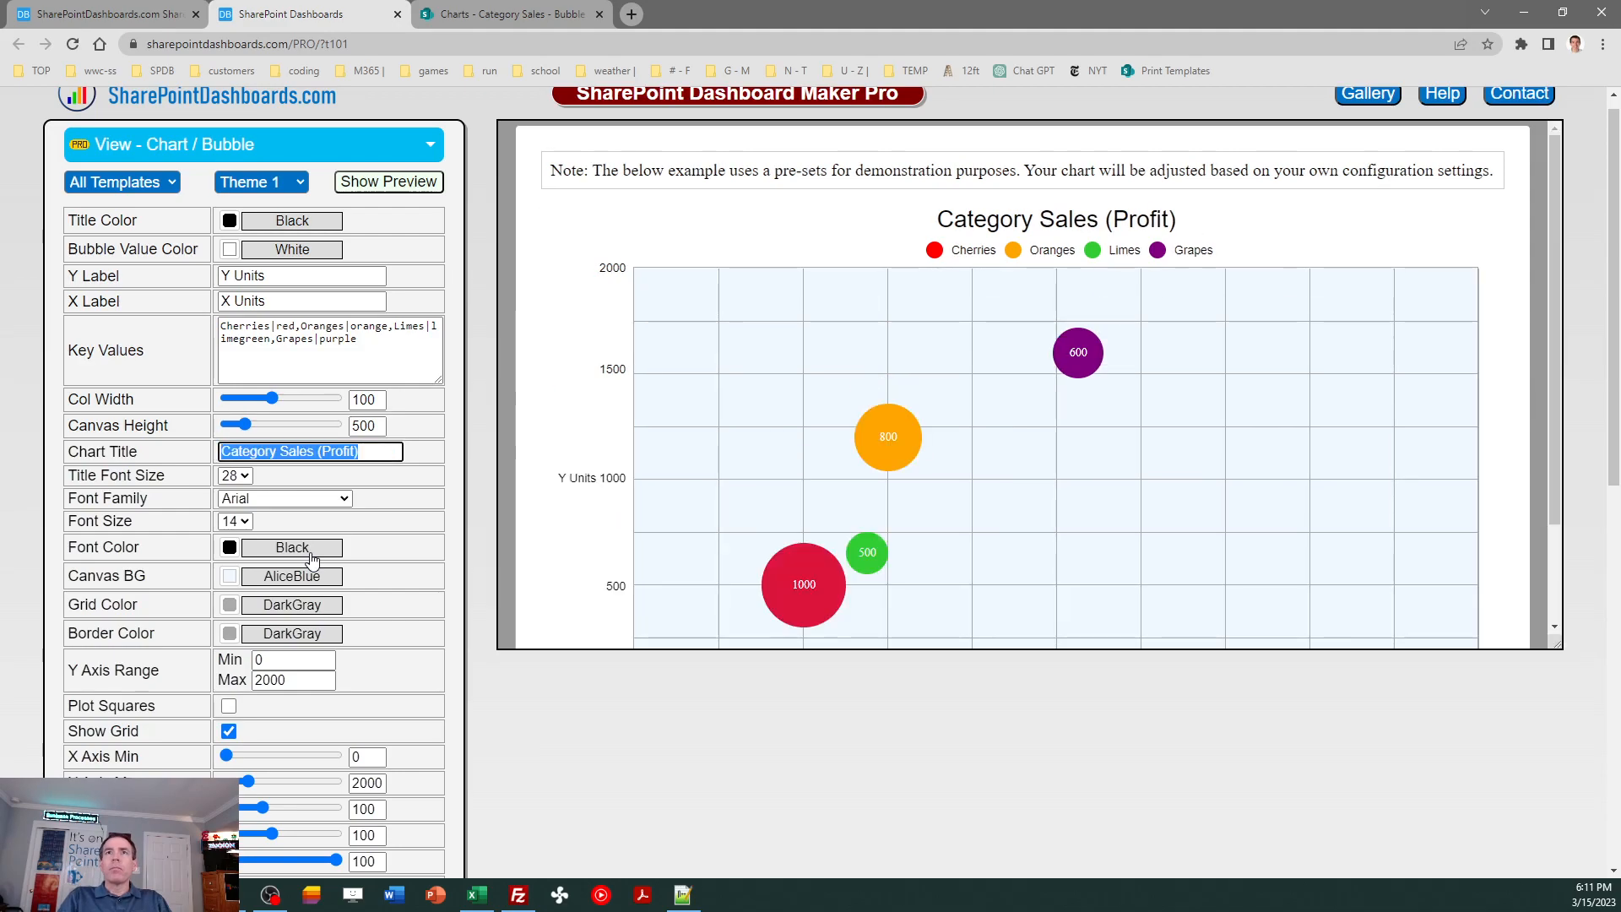
# Label the bubble chart's Y axis Sales and its X axis Orders.
pyautogui.tripleClick(284, 276)
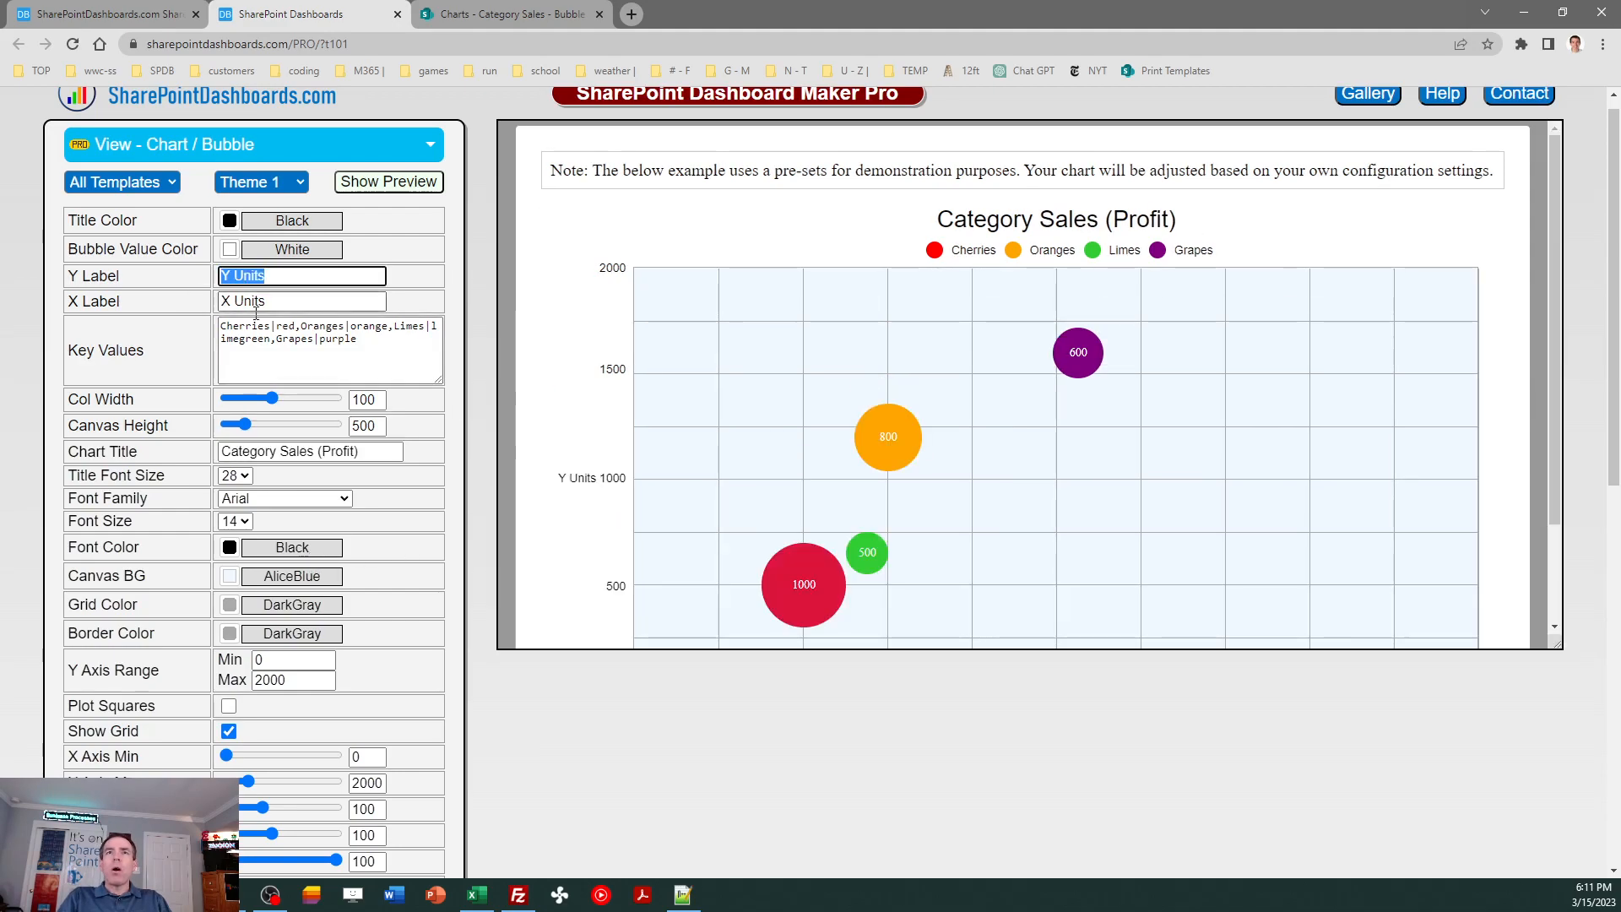
pyautogui.write('Sales')
pyautogui.press('Tab')
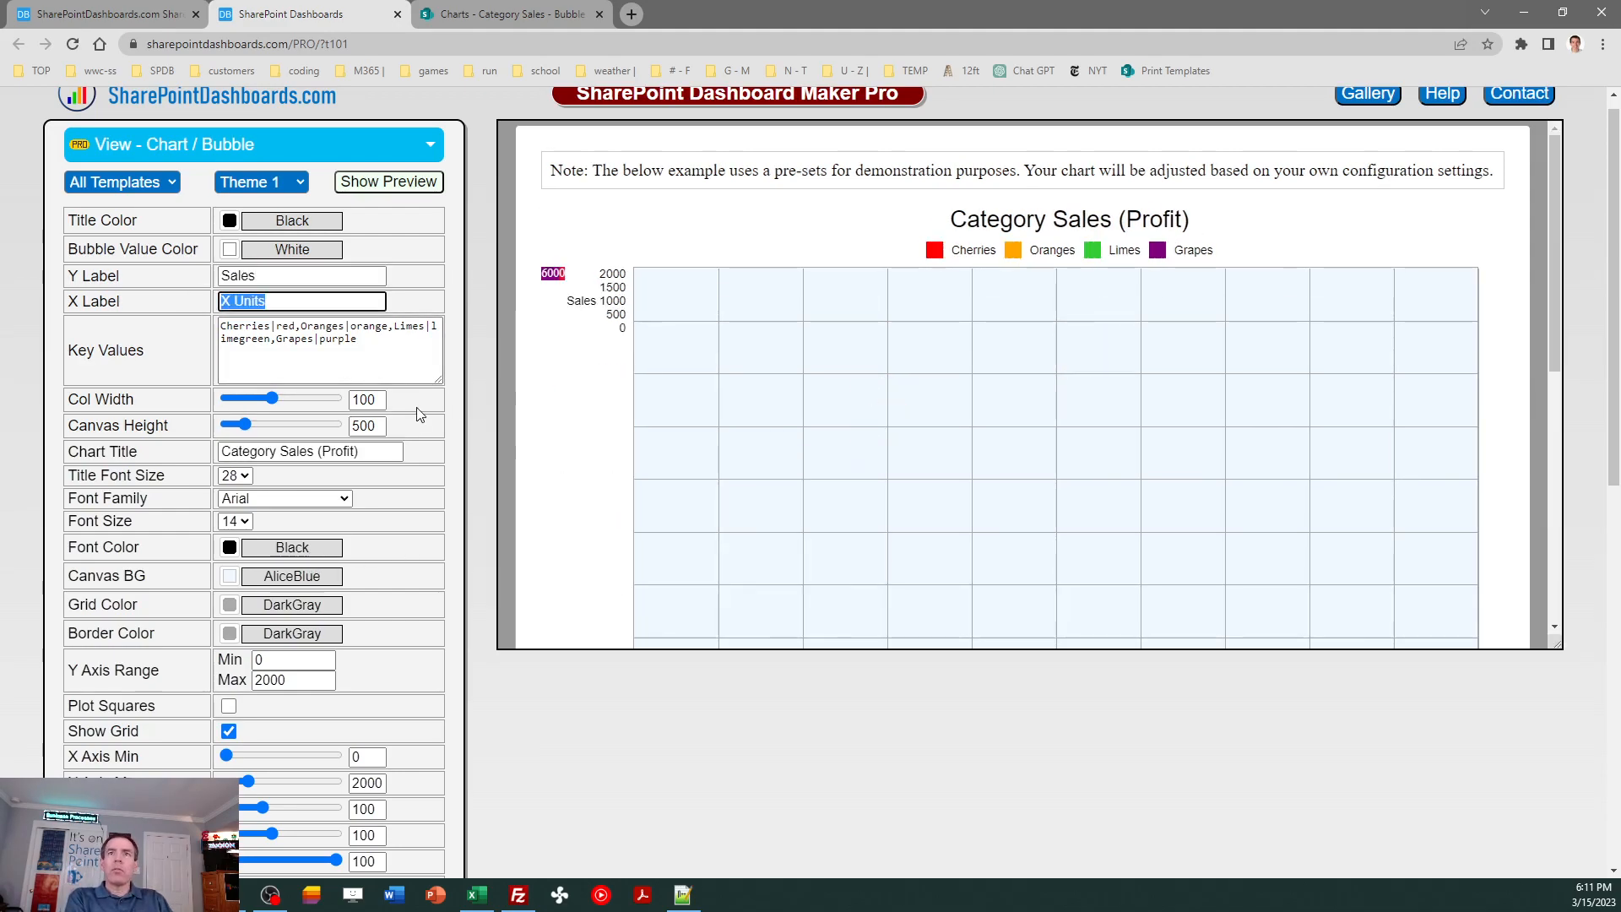
pyautogui.write('Orders')
pyautogui.press('Tab')
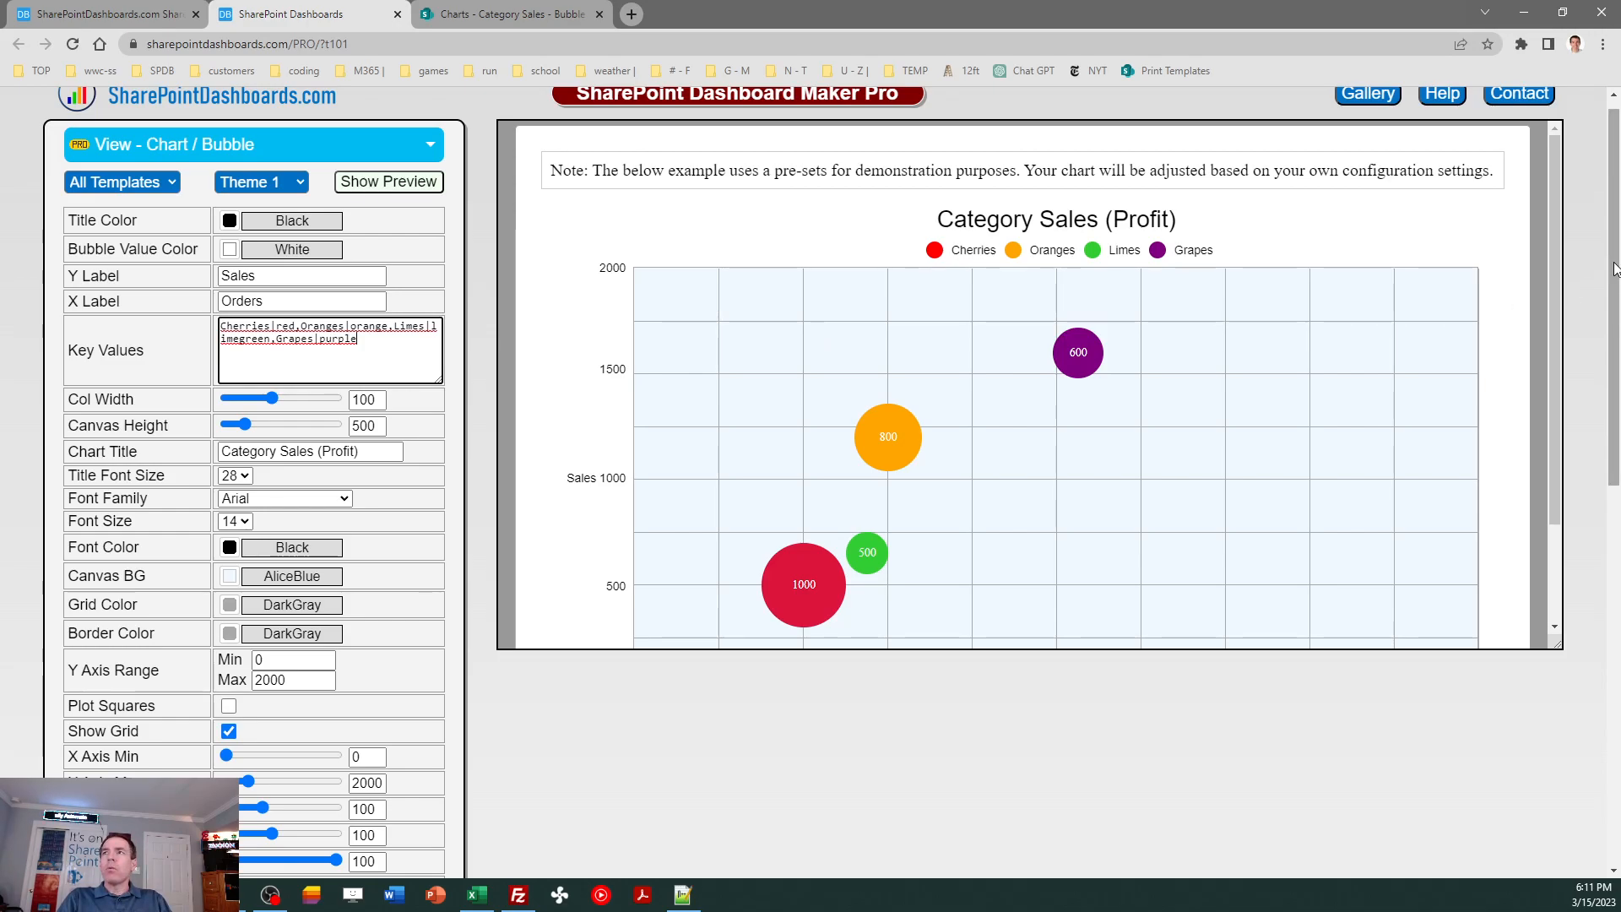
# Set the maximum of the bubble chart's Y axis range to 24000.
pyautogui.scroll(-1, 1619, 308)
pyautogui.moveTo(1620, 308); pyautogui.dragTo(1620, 385)
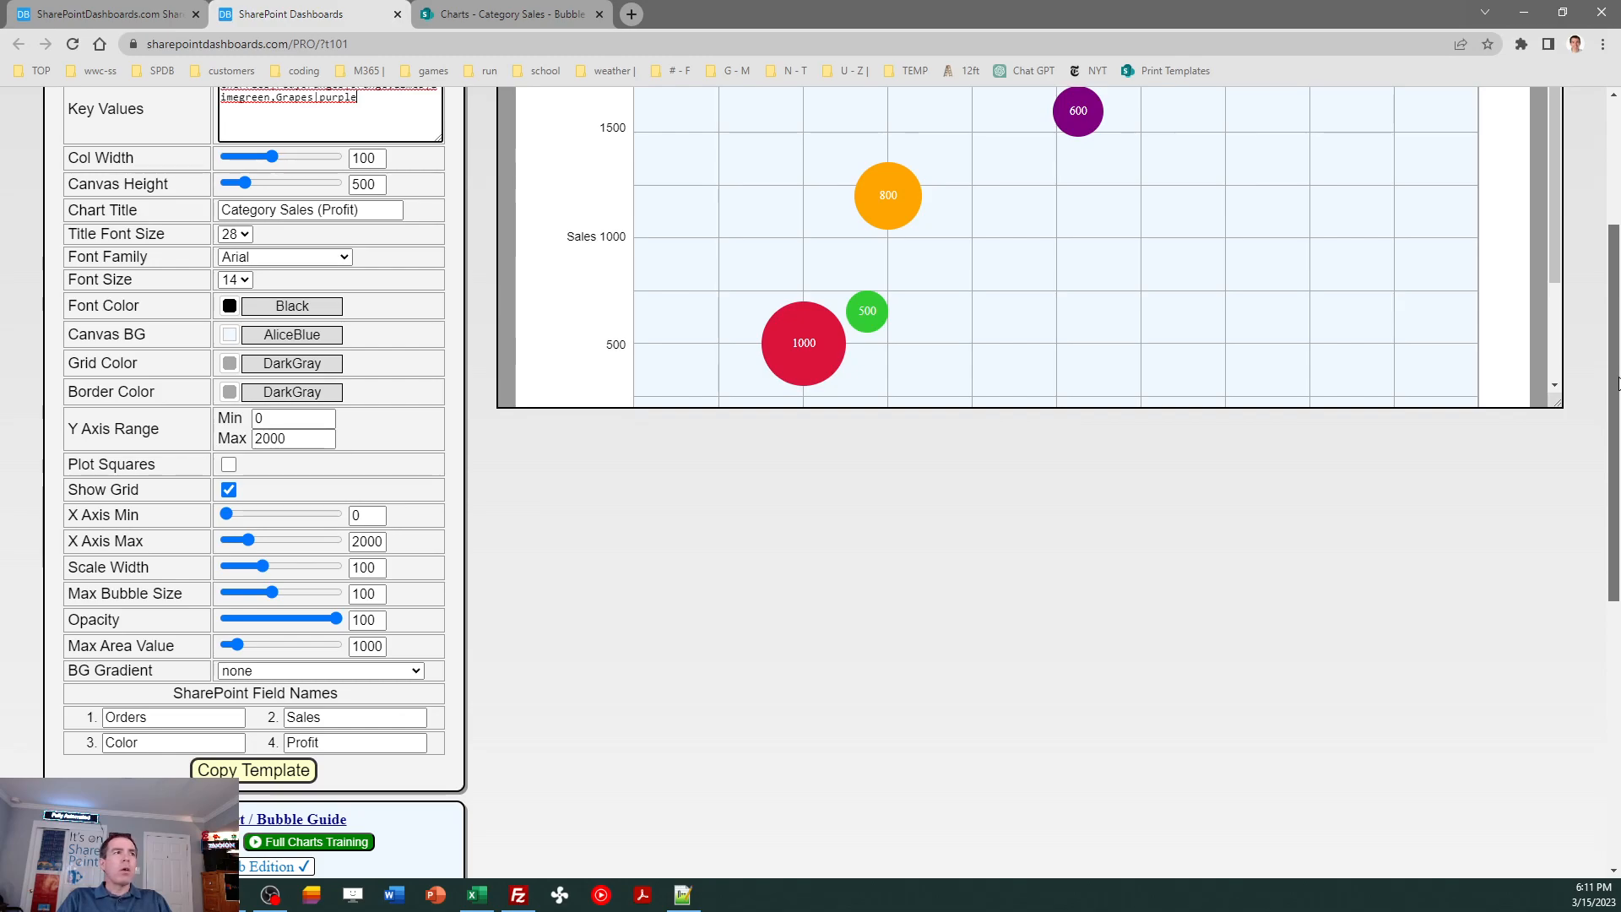
pyautogui.click(298, 438)
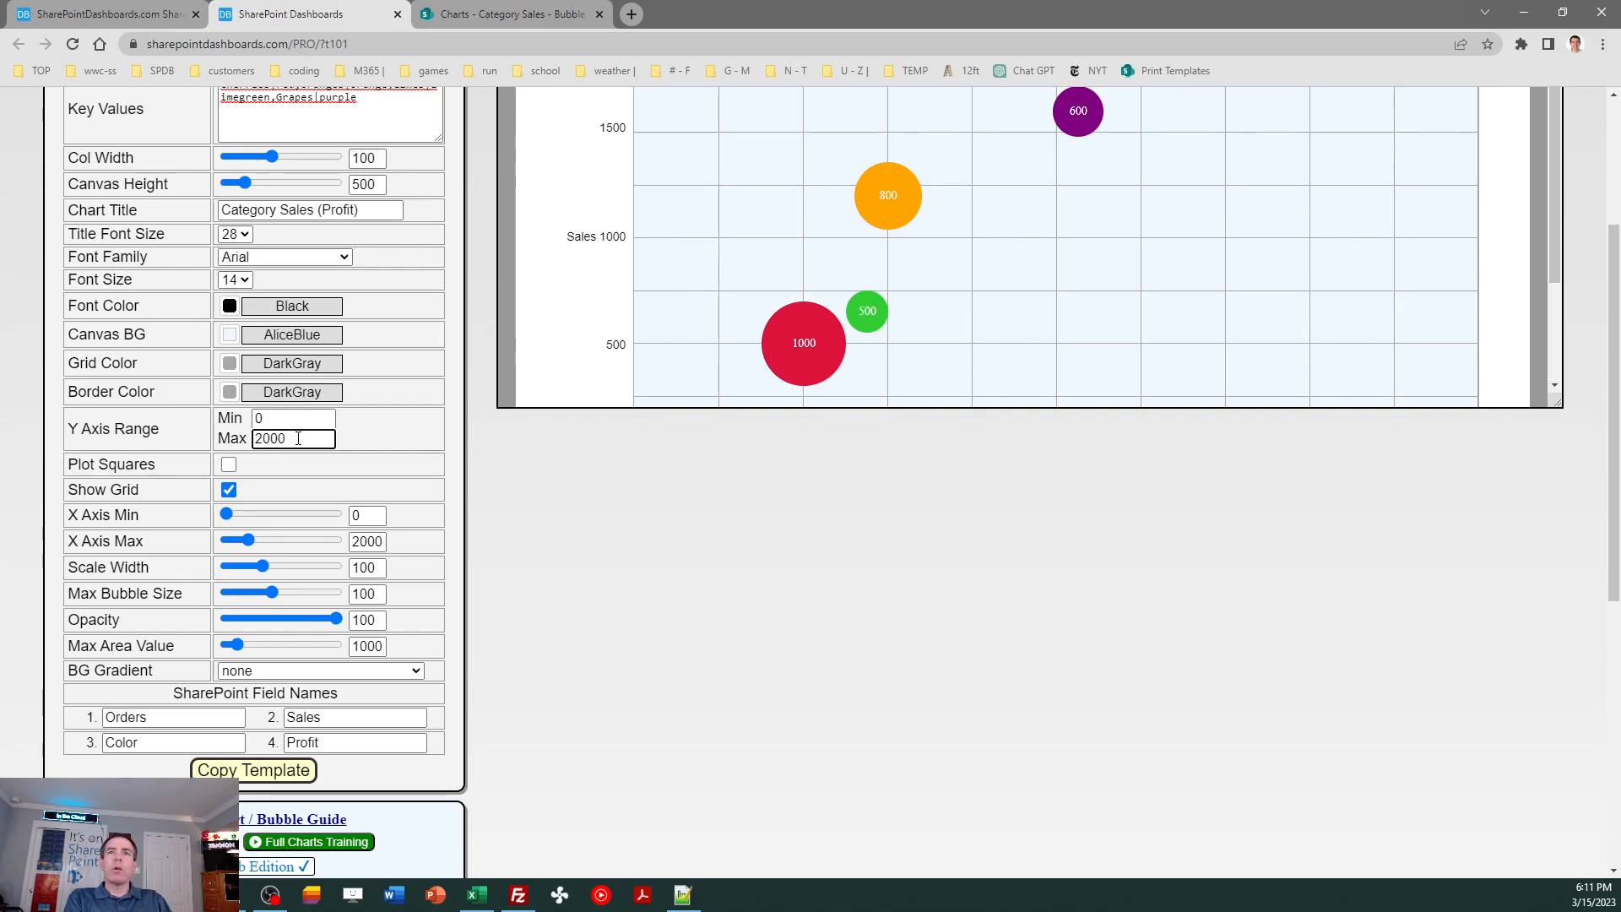
pyautogui.press('BackSpace')
pyautogui.press('BackSpace')
pyautogui.press('BackSpace')
pyautogui.press('BackSpace')
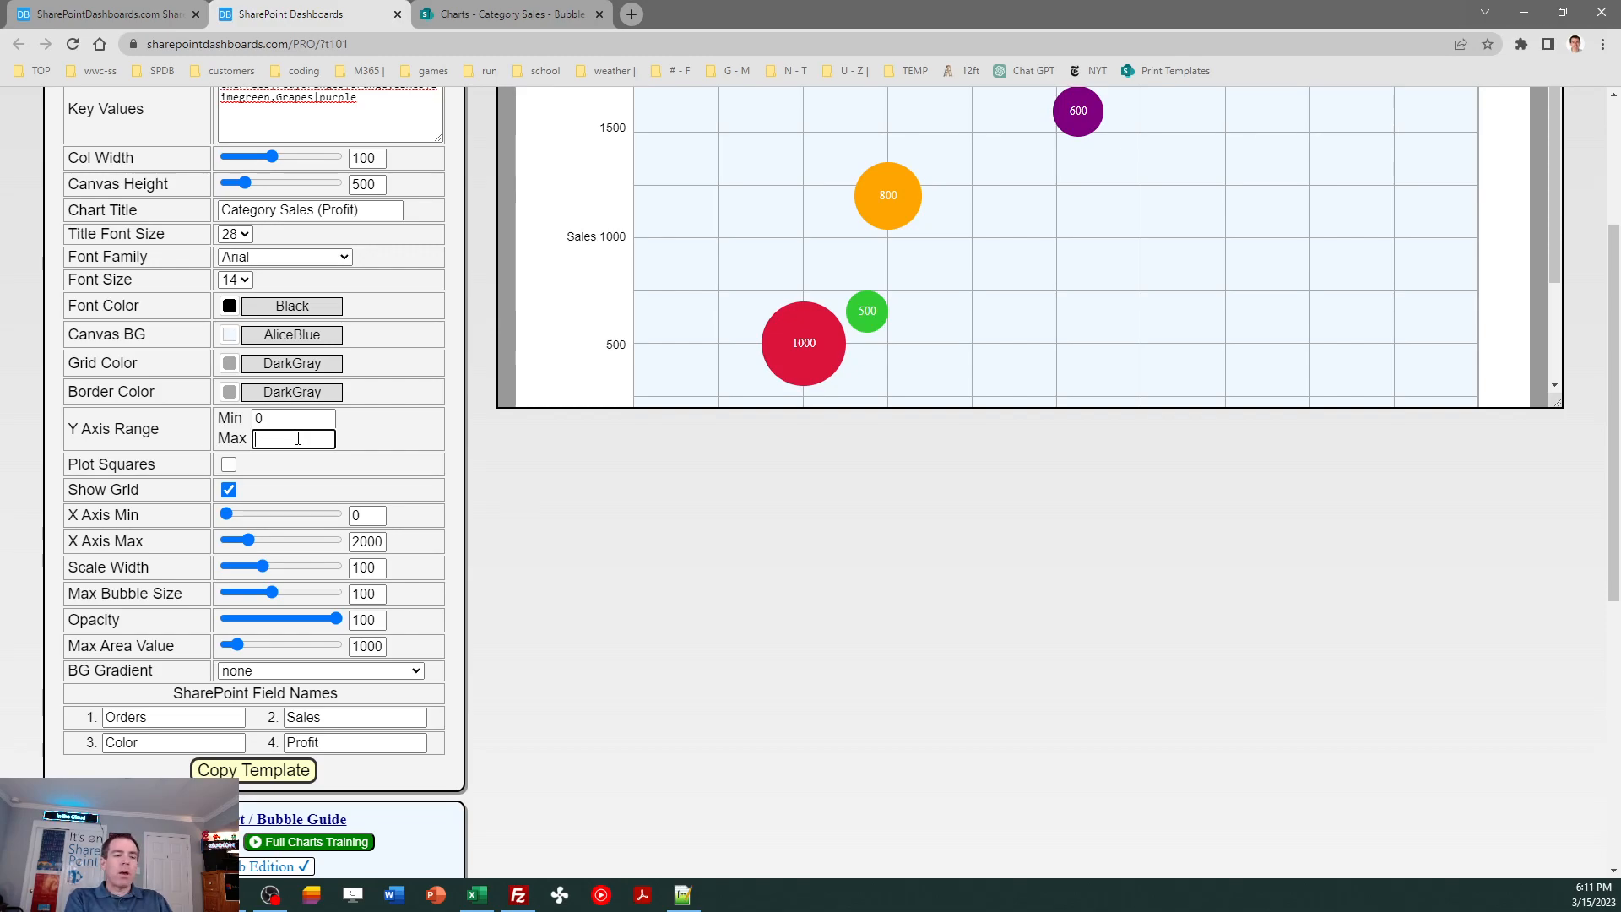
pyautogui.write('24000')
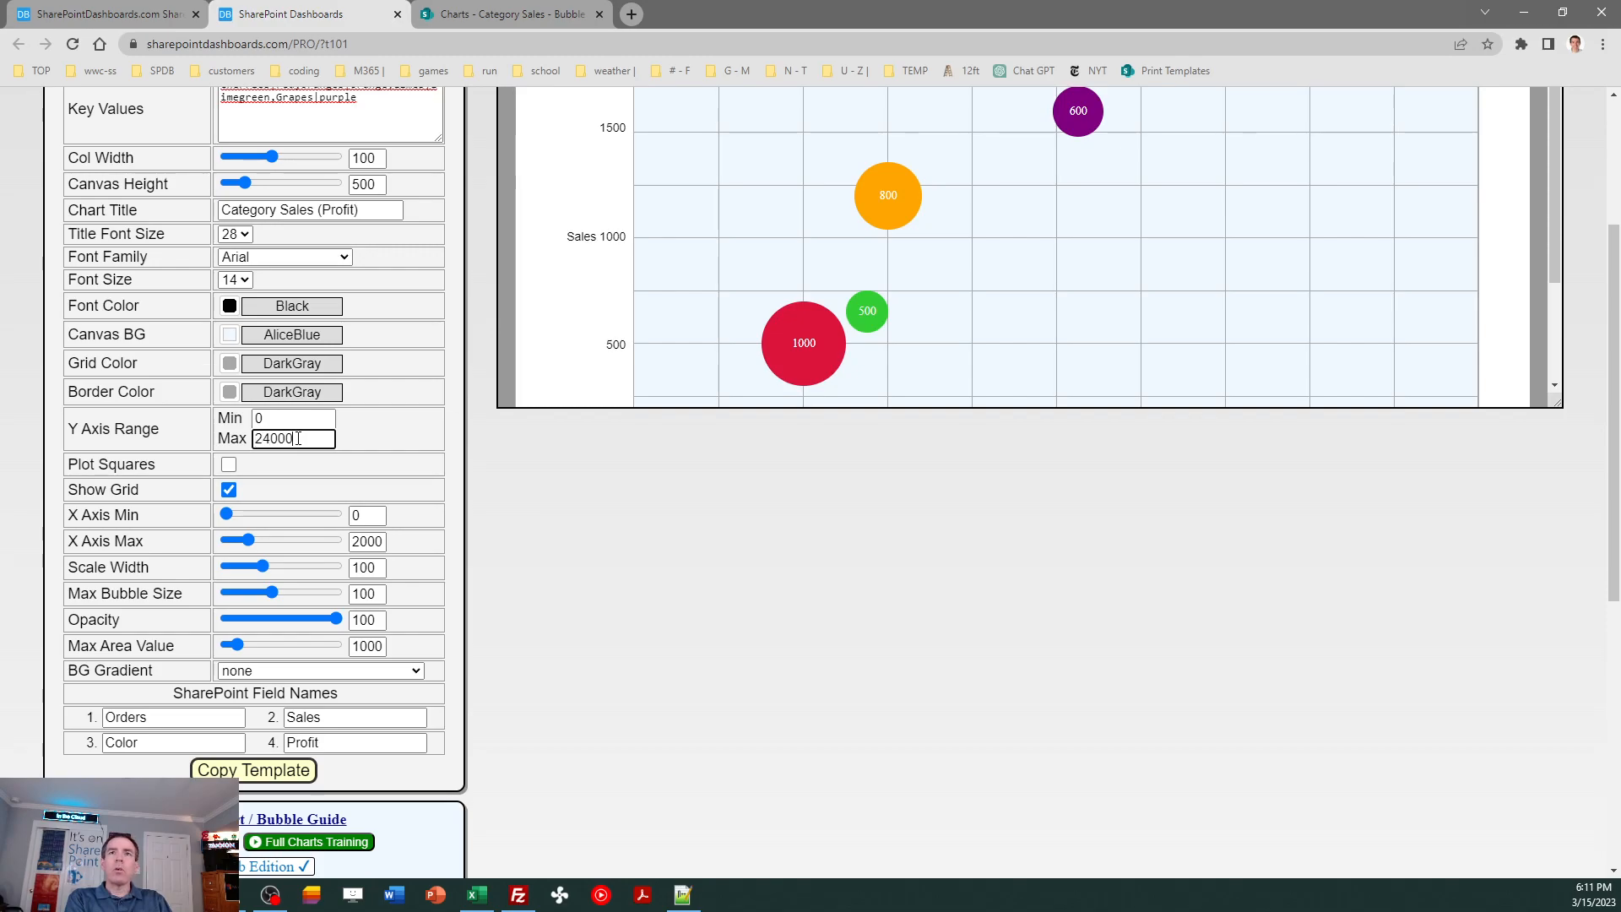
pyautogui.press('Tab')
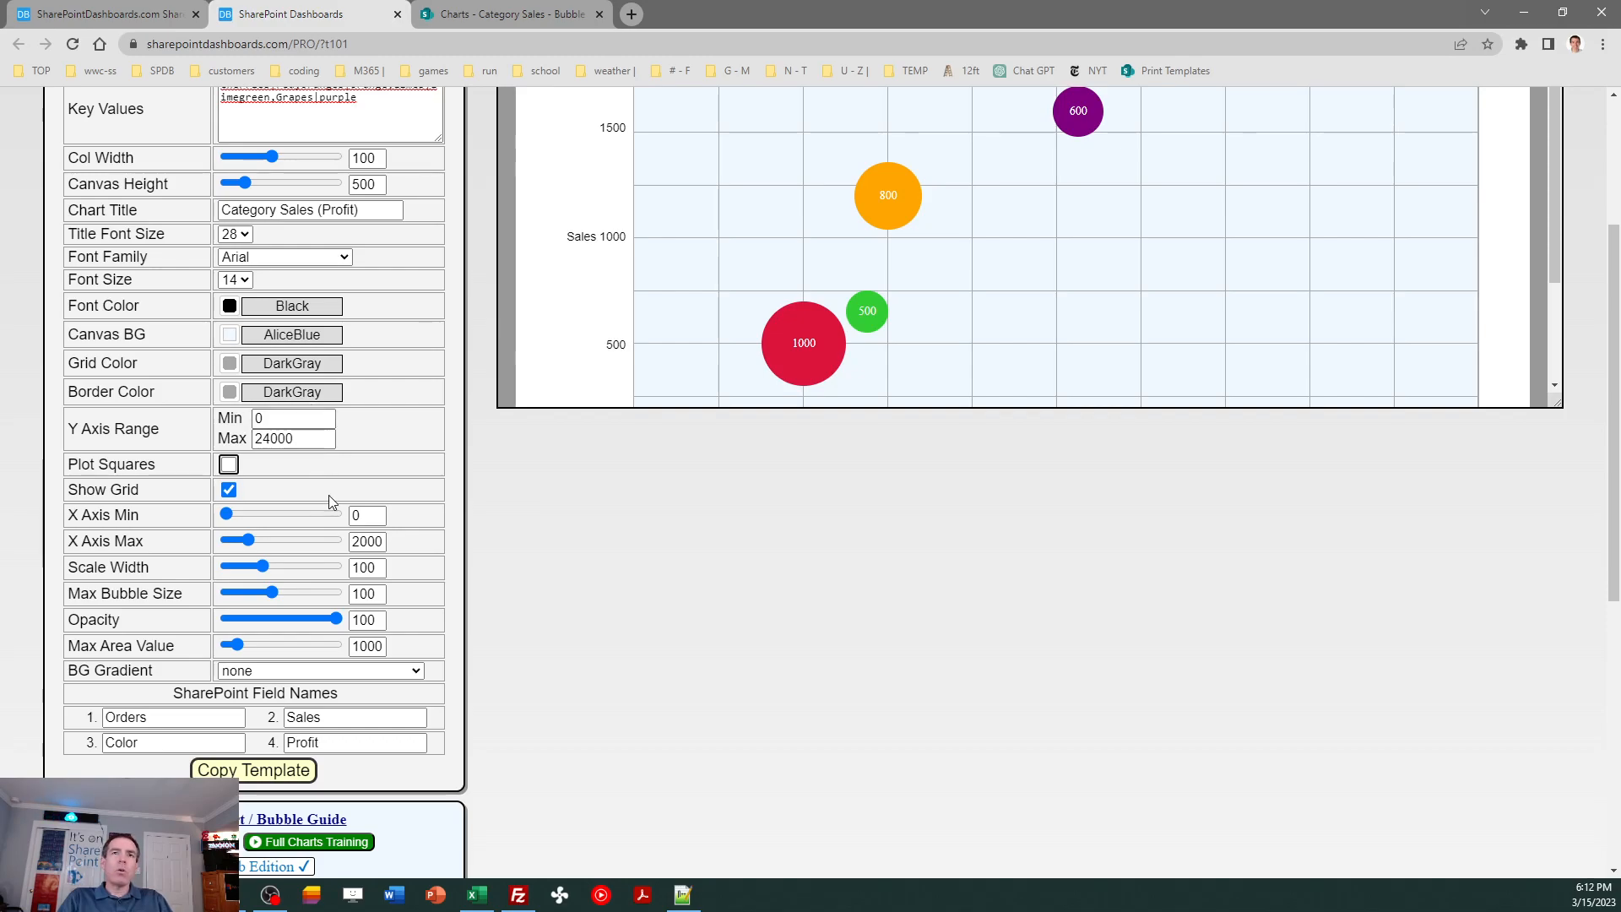
# Set the bubble chart's X axis maximum to 220, copy the template code and dismiss the copy instructions.
pyautogui.click(370, 544)
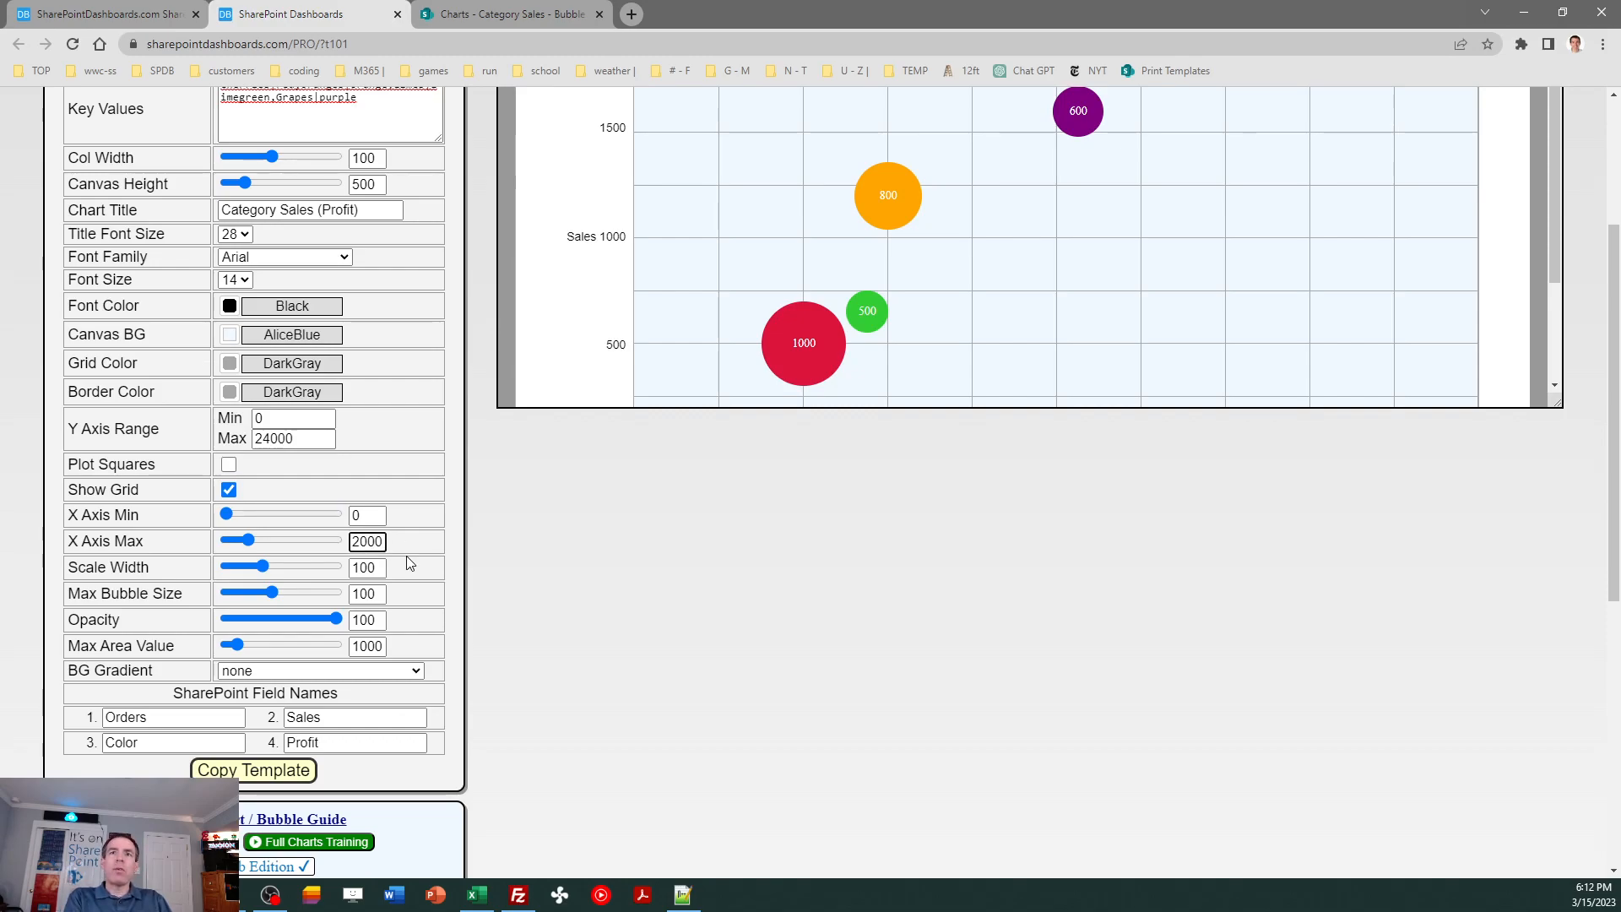
pyautogui.press('BackSpace')
pyautogui.press('BackSpace')
pyautogui.press('BackSpace')
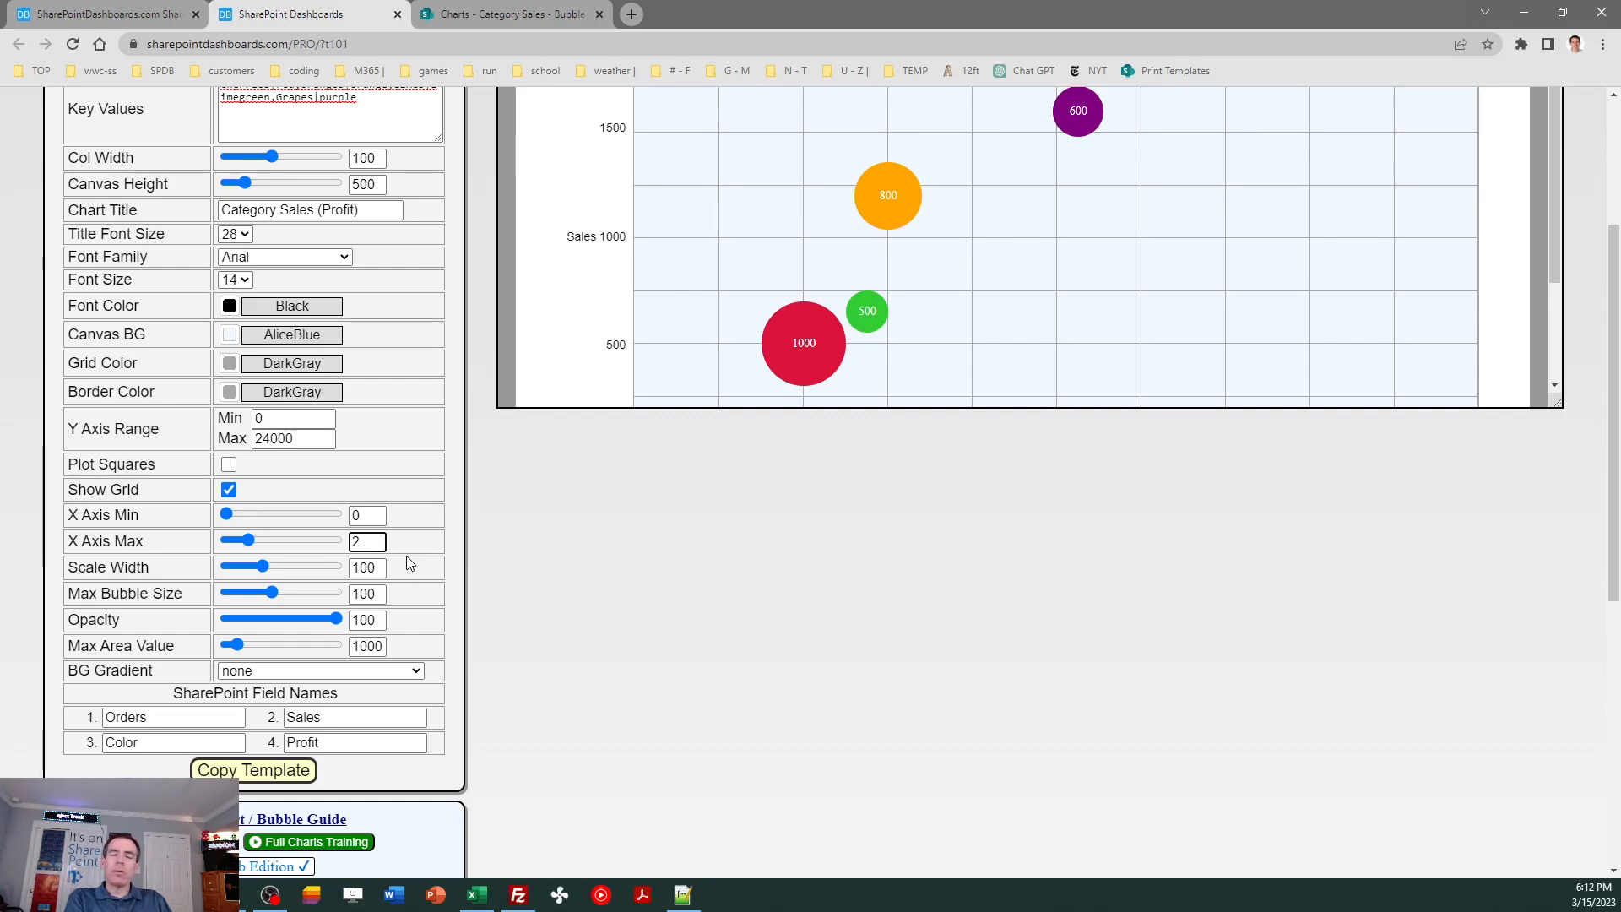
pyautogui.write('2')
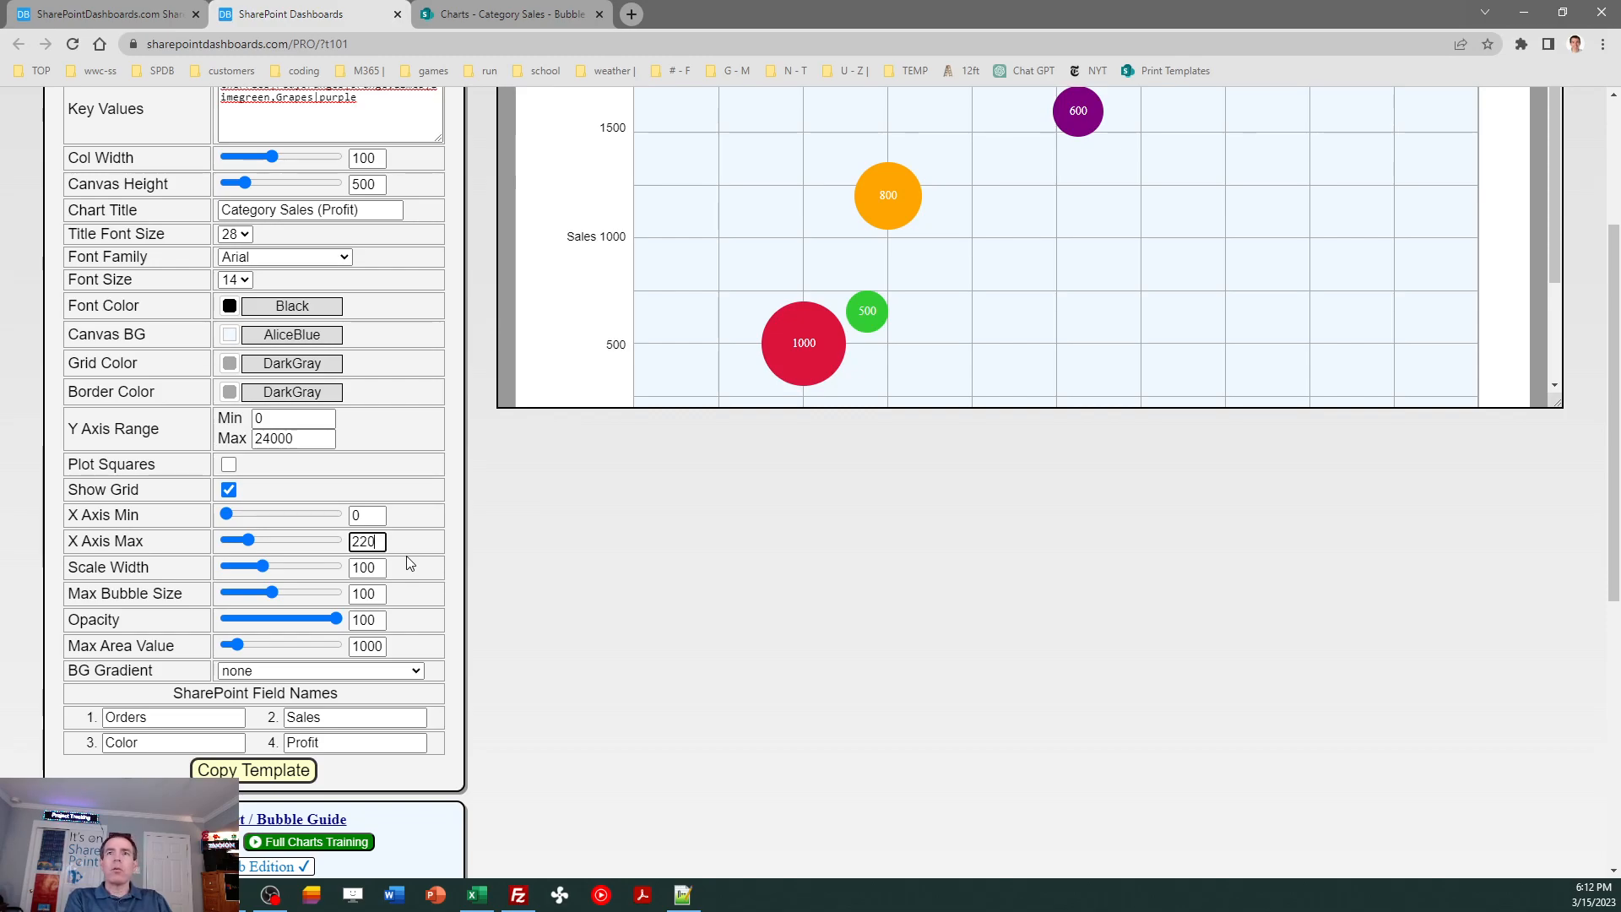
pyautogui.write('0')
pyautogui.press('Tab')
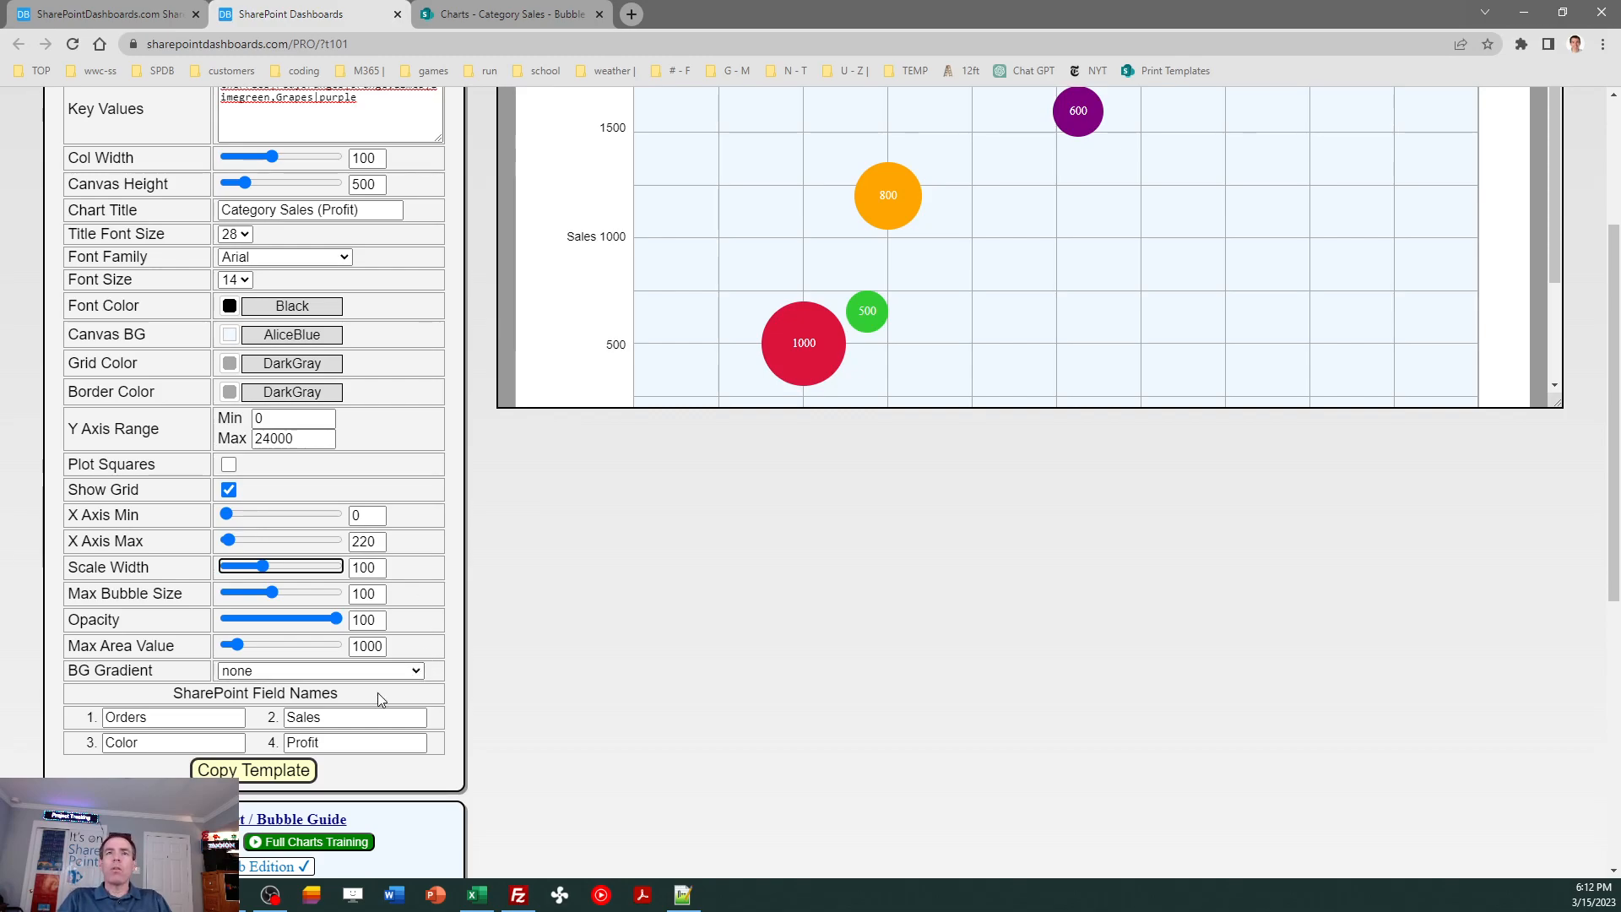
pyautogui.click(255, 775)
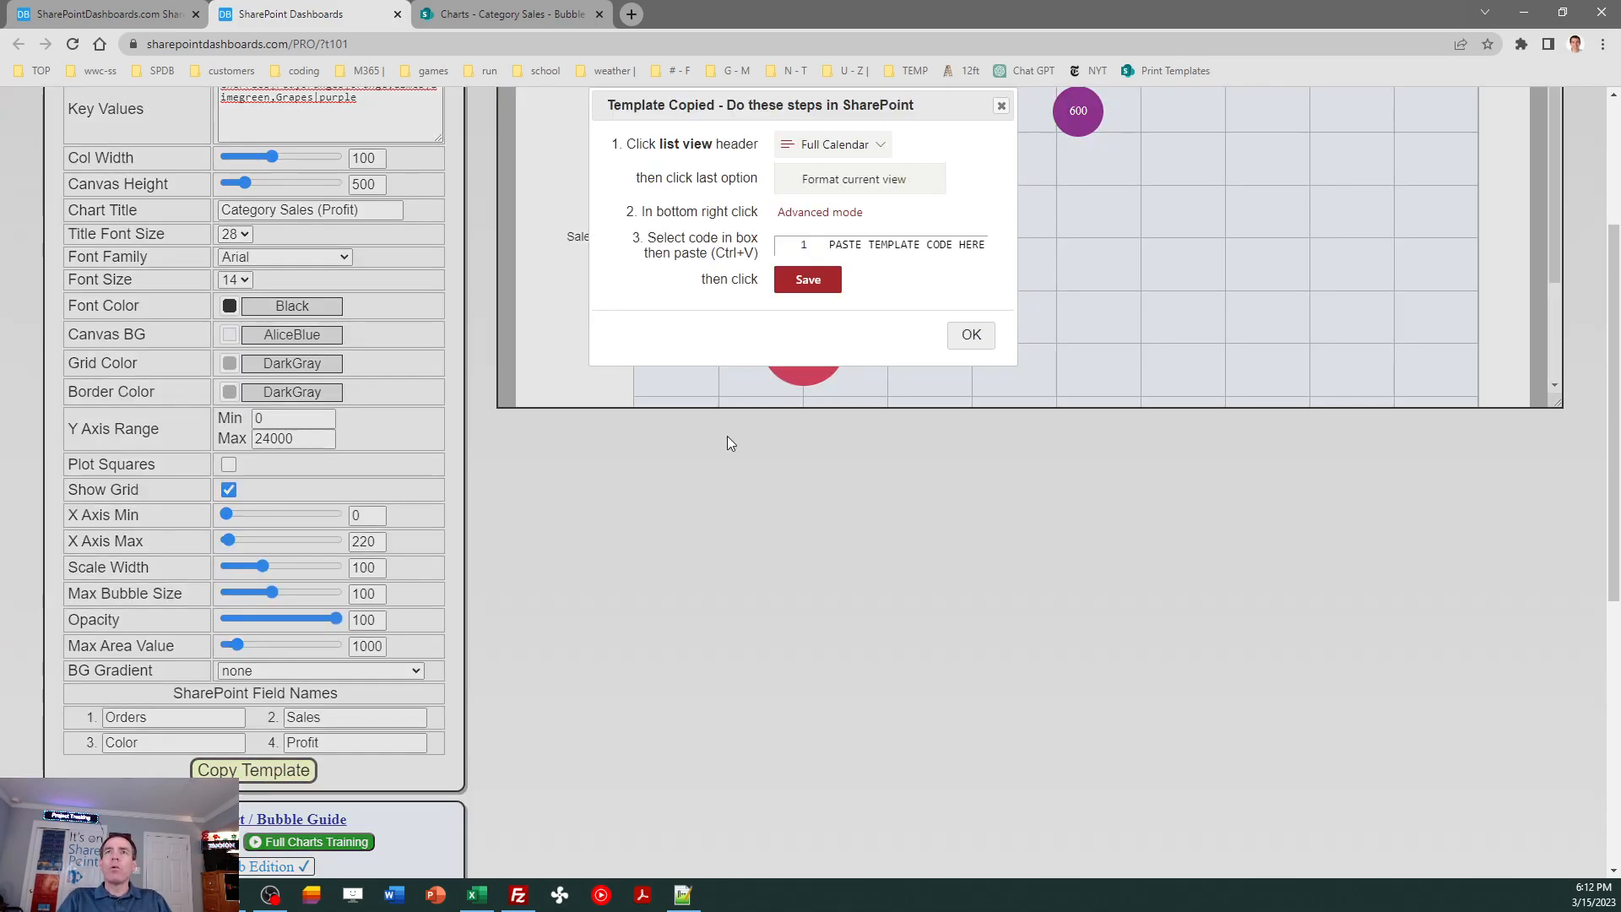
pyautogui.click(969, 335)
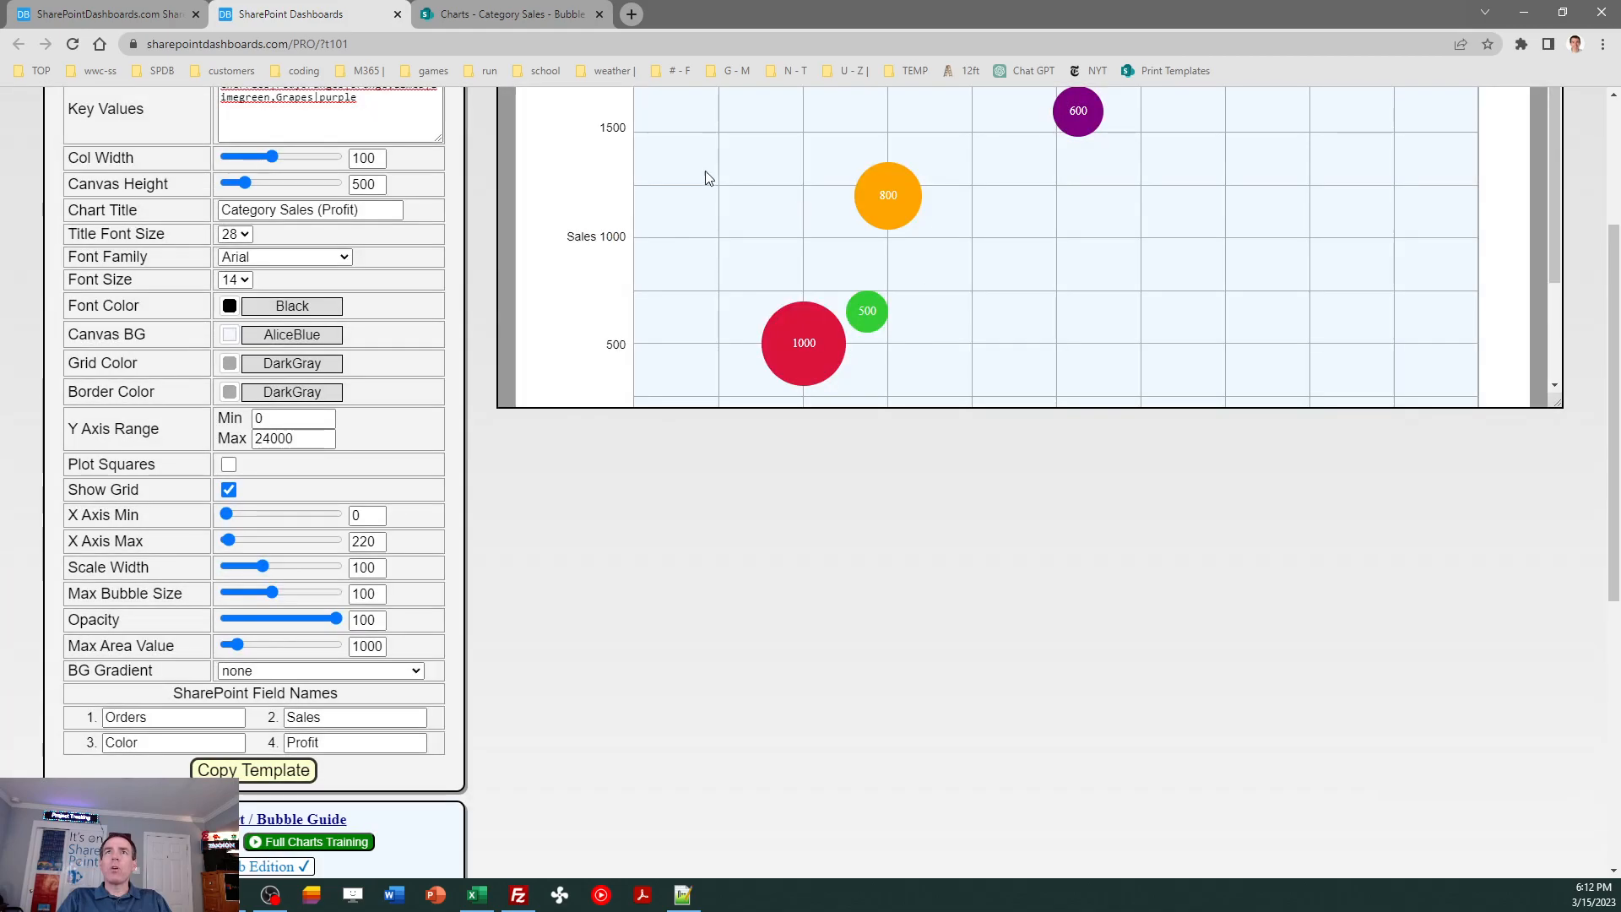
# Replace the formatting JSON of the Category Sales list's Bubble Chart view with the copied template code and save it.
pyautogui.click(567, 15)
pyautogui.click(1402, 216)
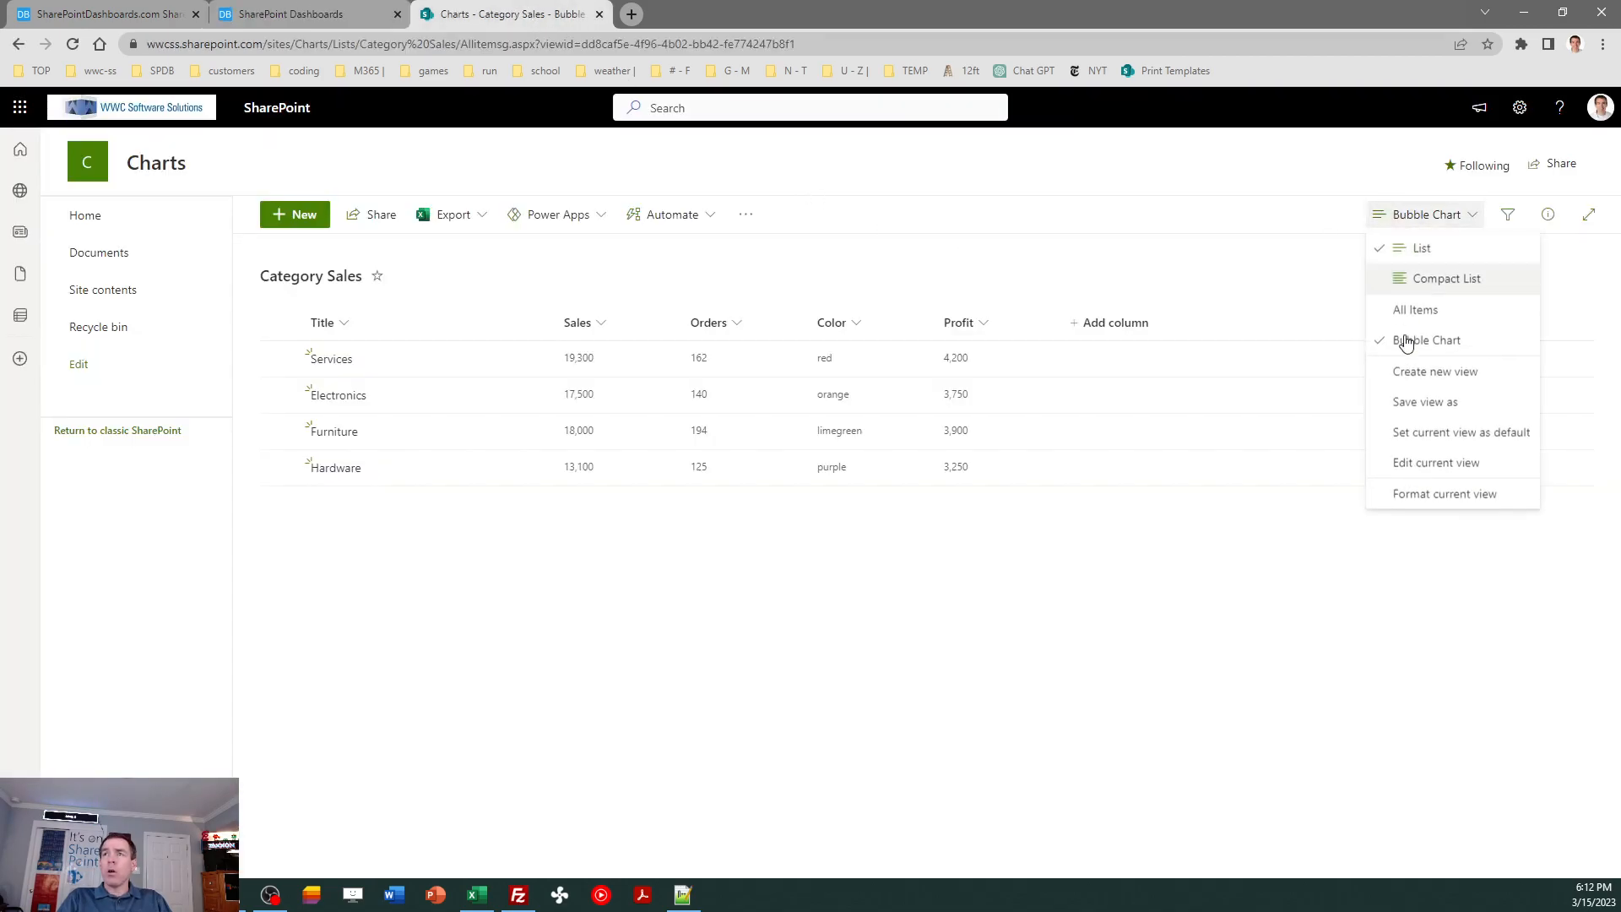
pyautogui.click(1408, 503)
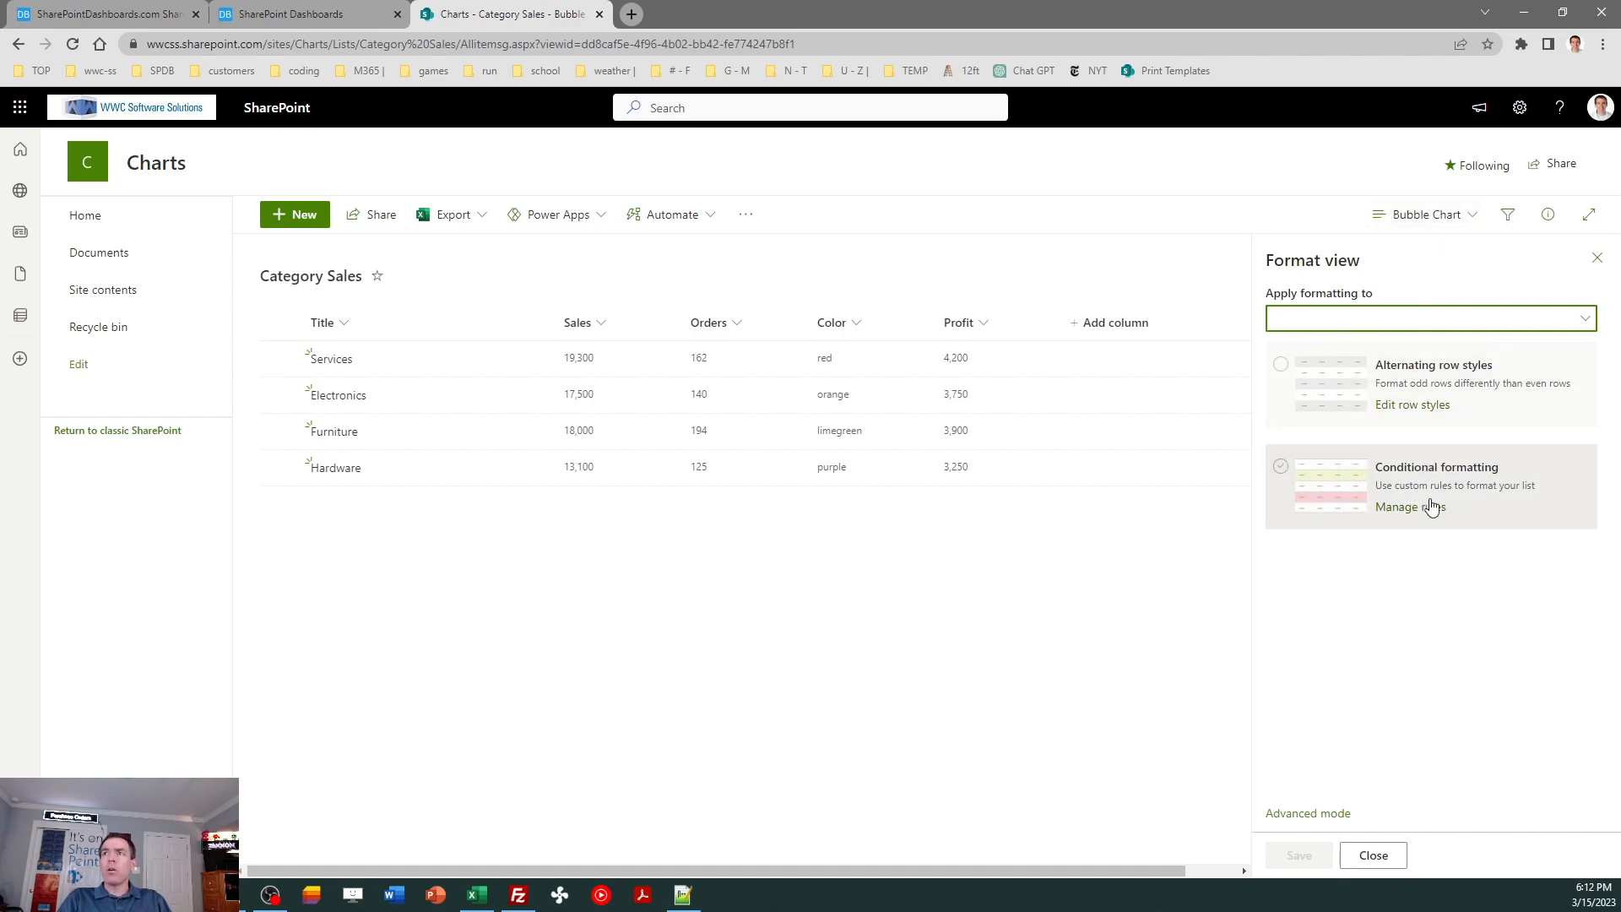
pyautogui.click(1330, 817)
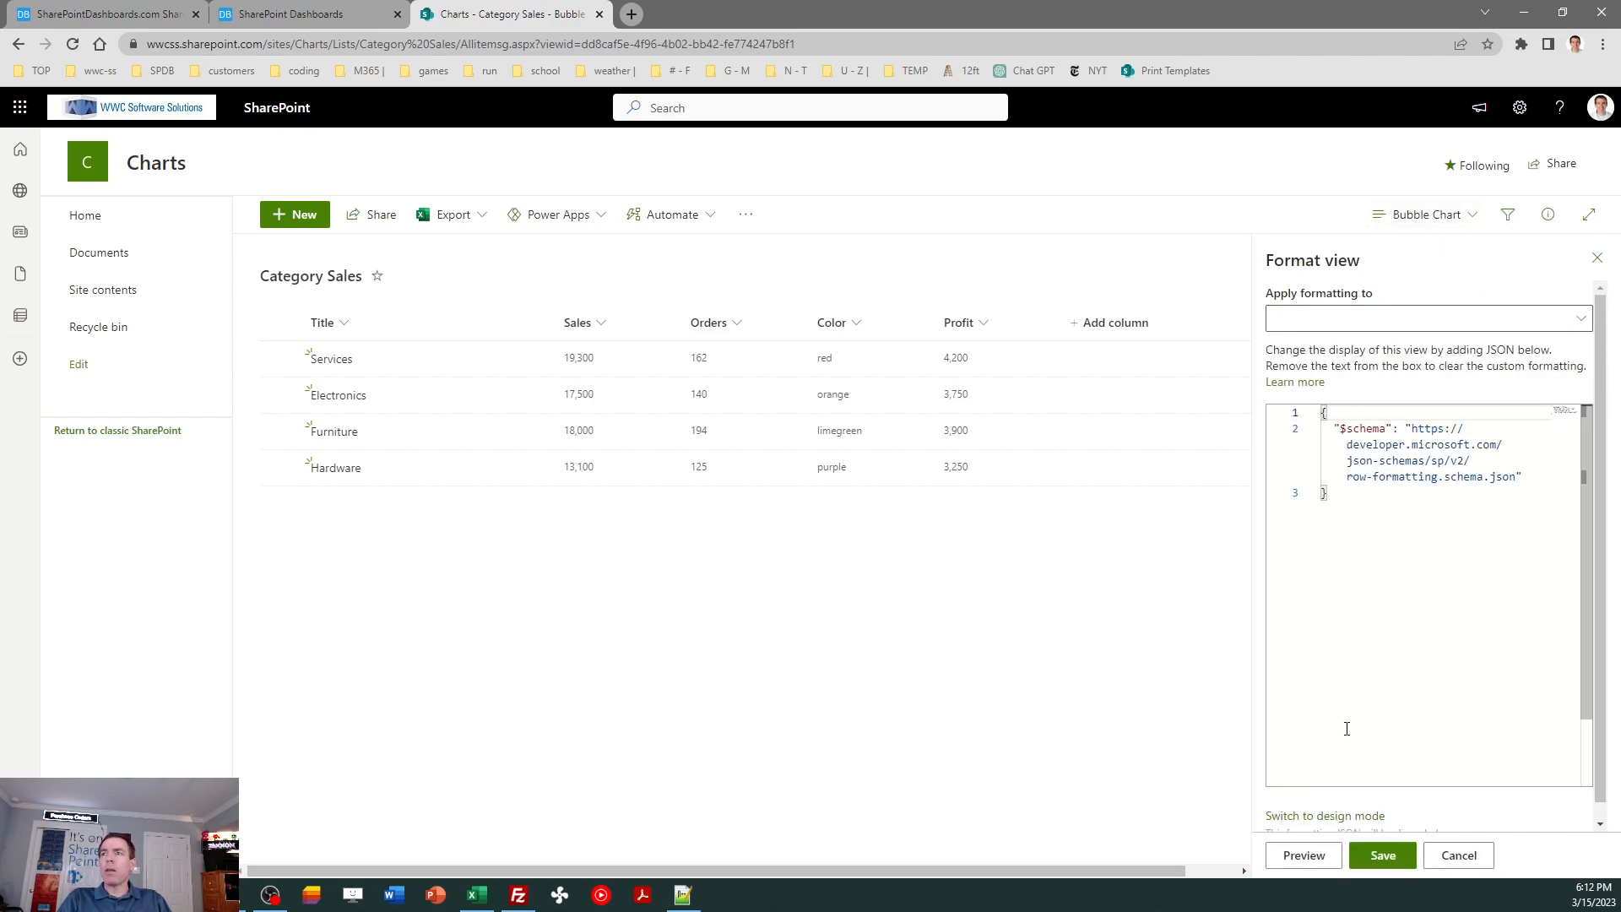
pyautogui.hotkey('ctrl', 'a')
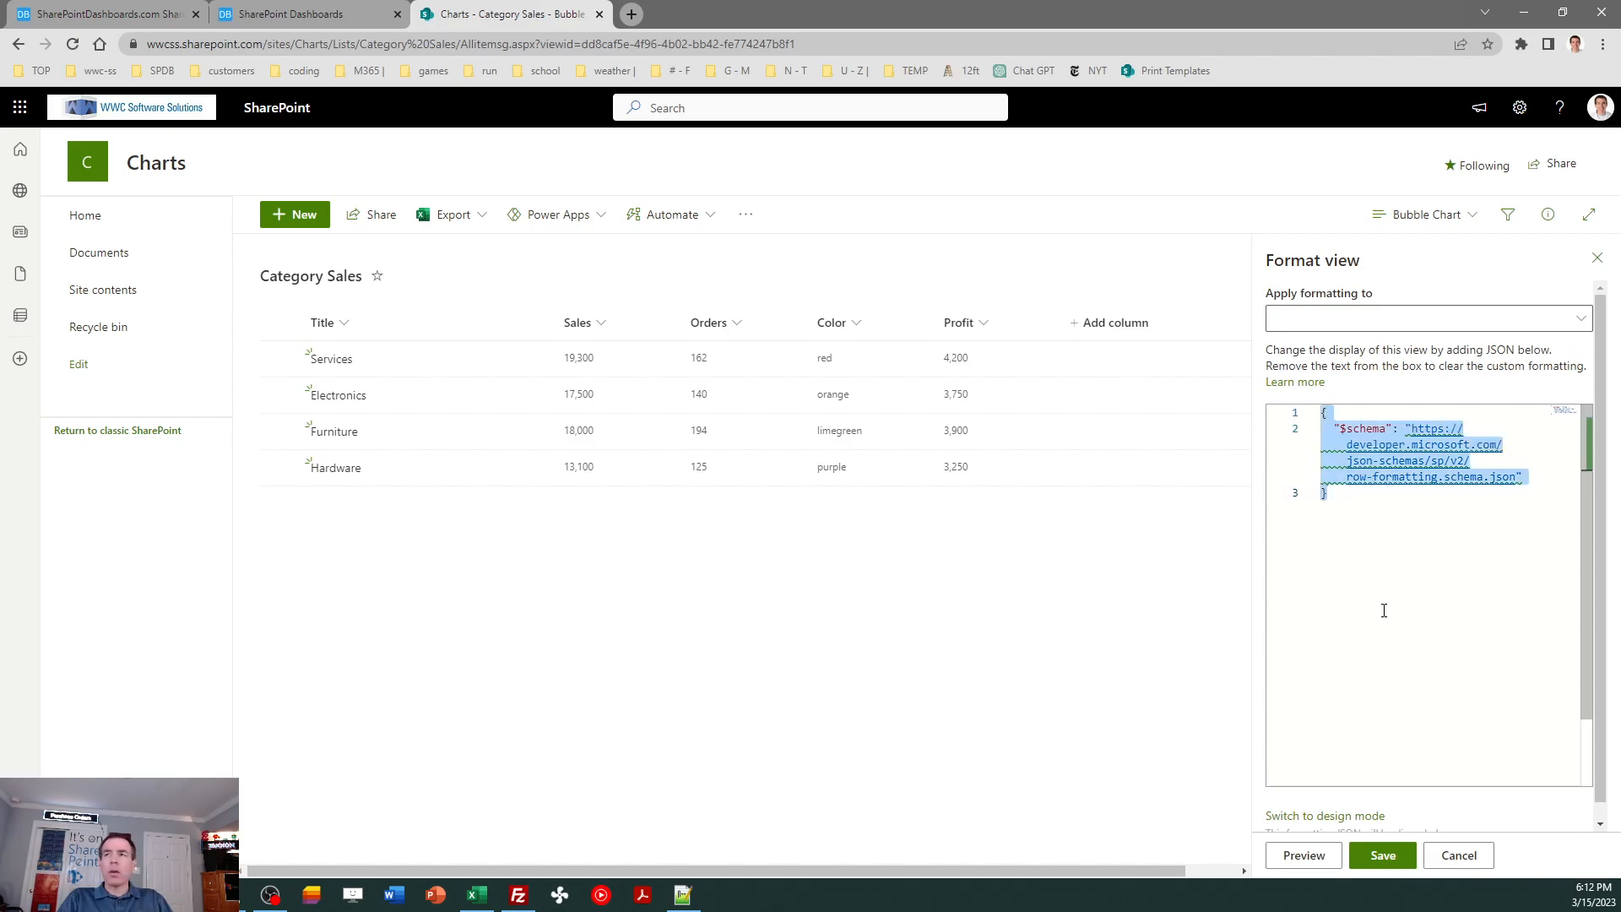
pyautogui.hotkey('ctrl', 'v')
pyautogui.click(1397, 858)
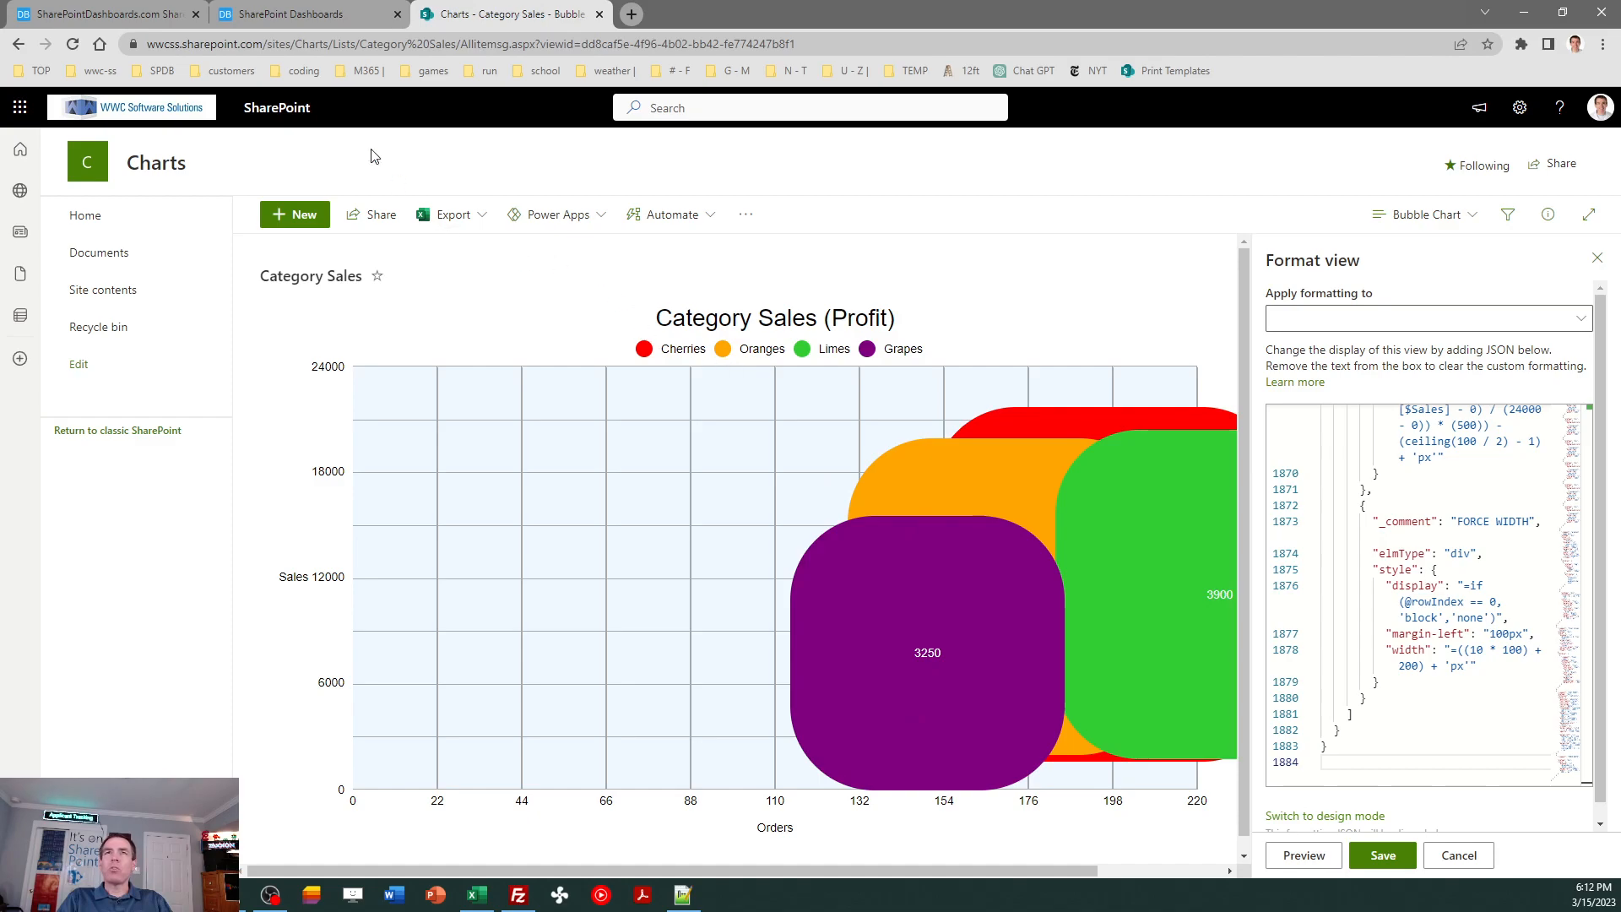
# Check the Profit column of category-sales.xlsx in Excel and set the bubble chart template's Max Area Value to 5000.
pyautogui.click(302, 21)
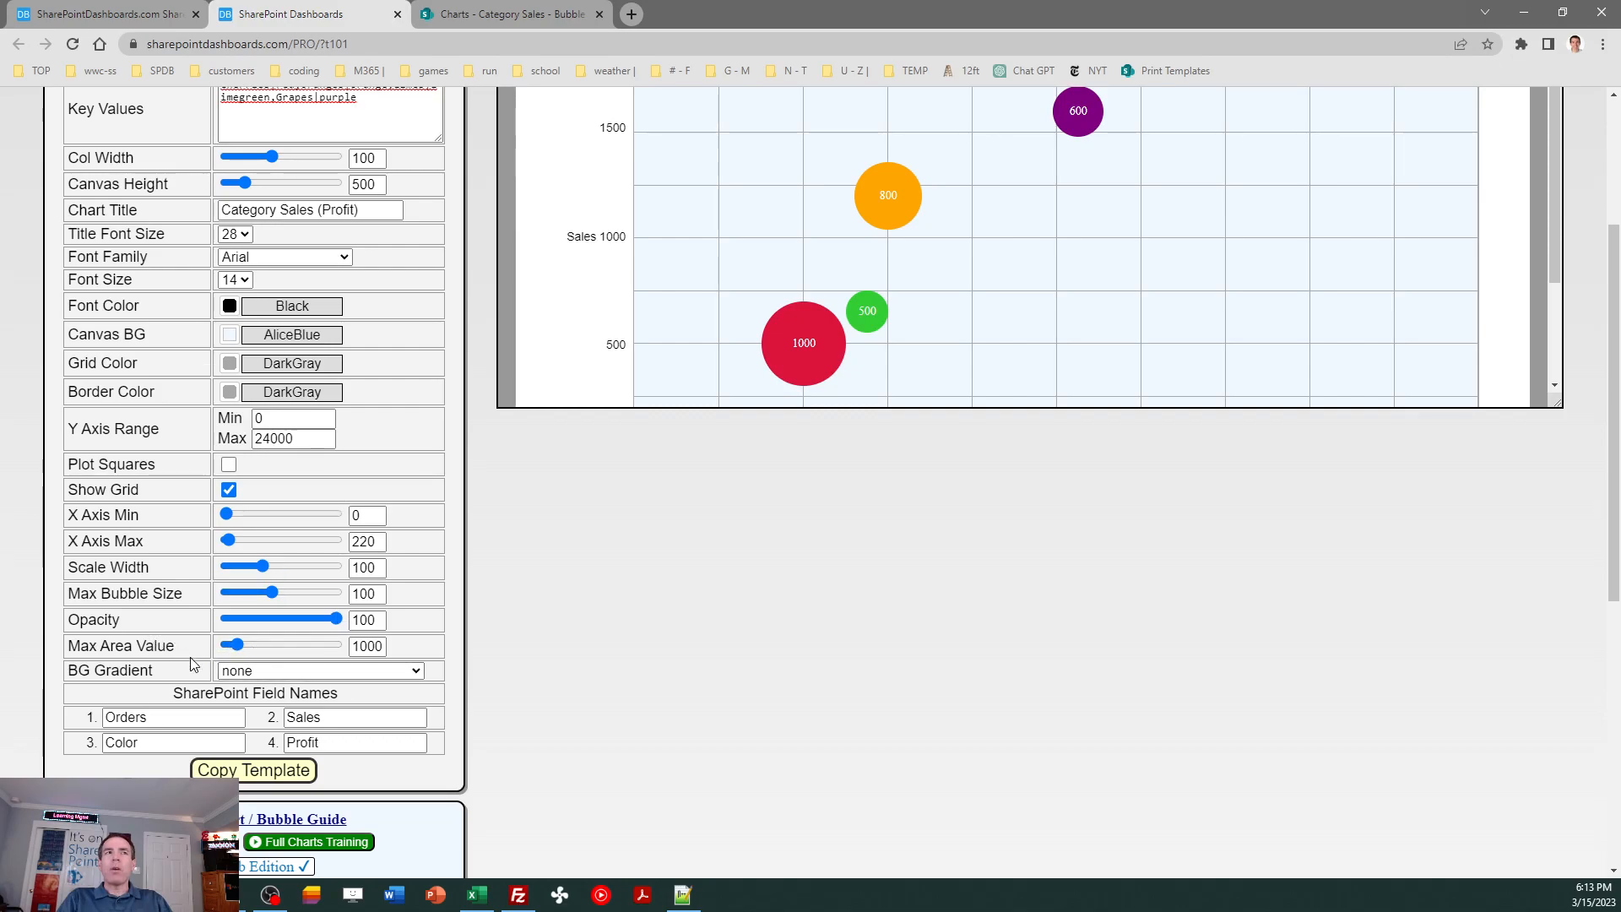
pyautogui.click(367, 645)
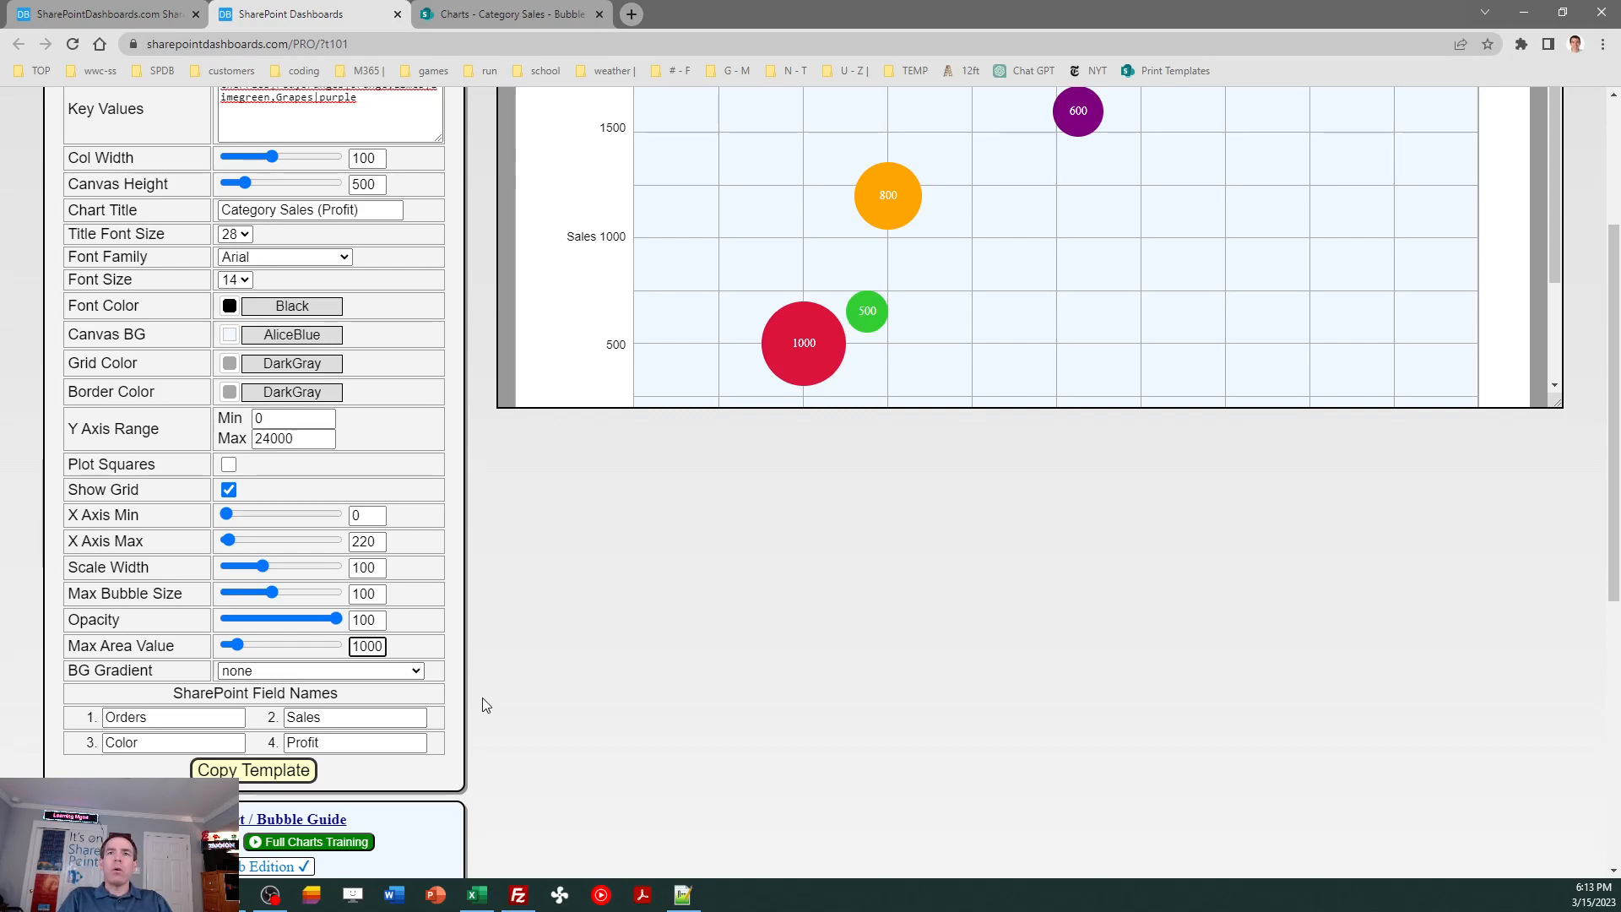
pyautogui.press('BackSpace')
pyautogui.press('BackSpace')
pyautogui.press('BackSpace')
pyautogui.press('BackSpace')
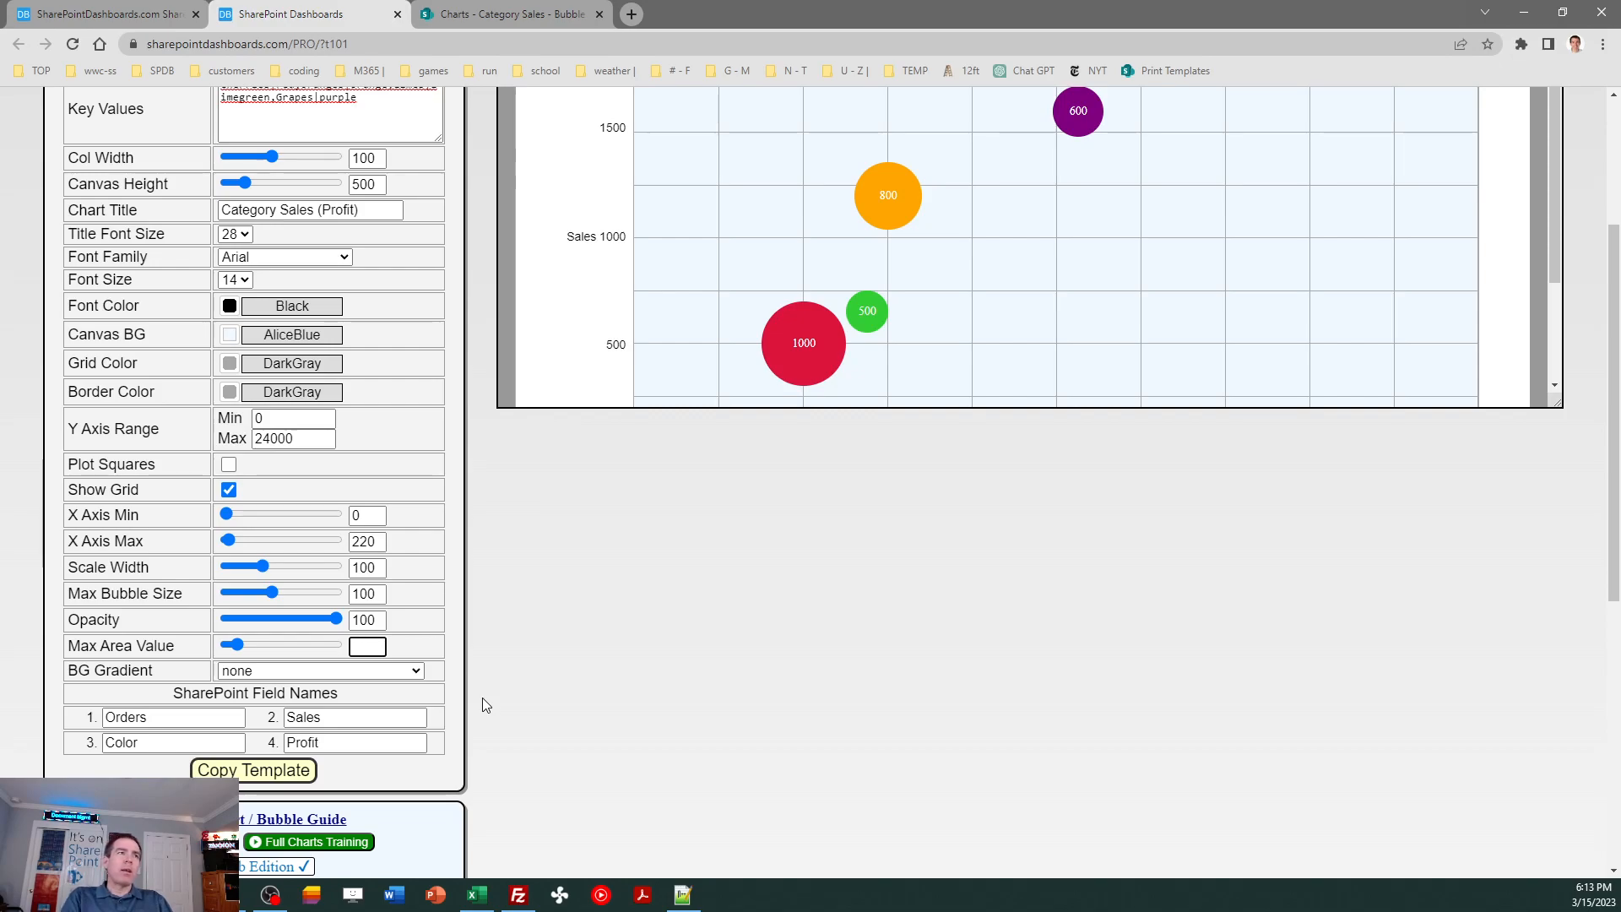
pyautogui.hotkey('alt', 'Tab')
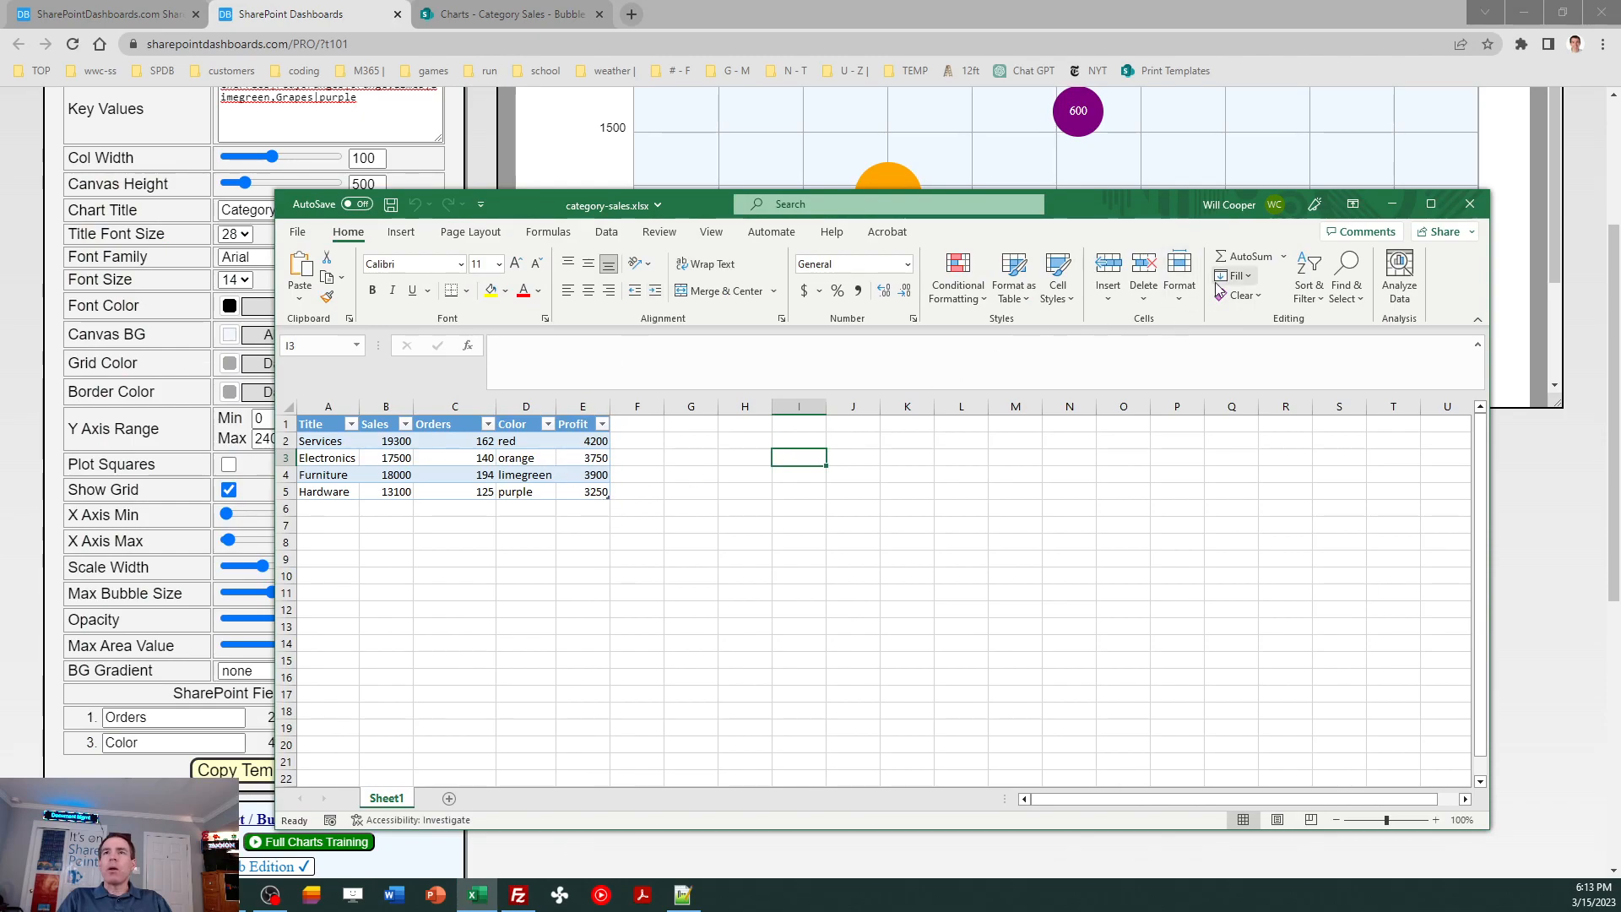
pyautogui.moveTo(1113, 213); pyautogui.dragTo(0, 151)
pyautogui.click(359, 646)
pyautogui.write('5000')
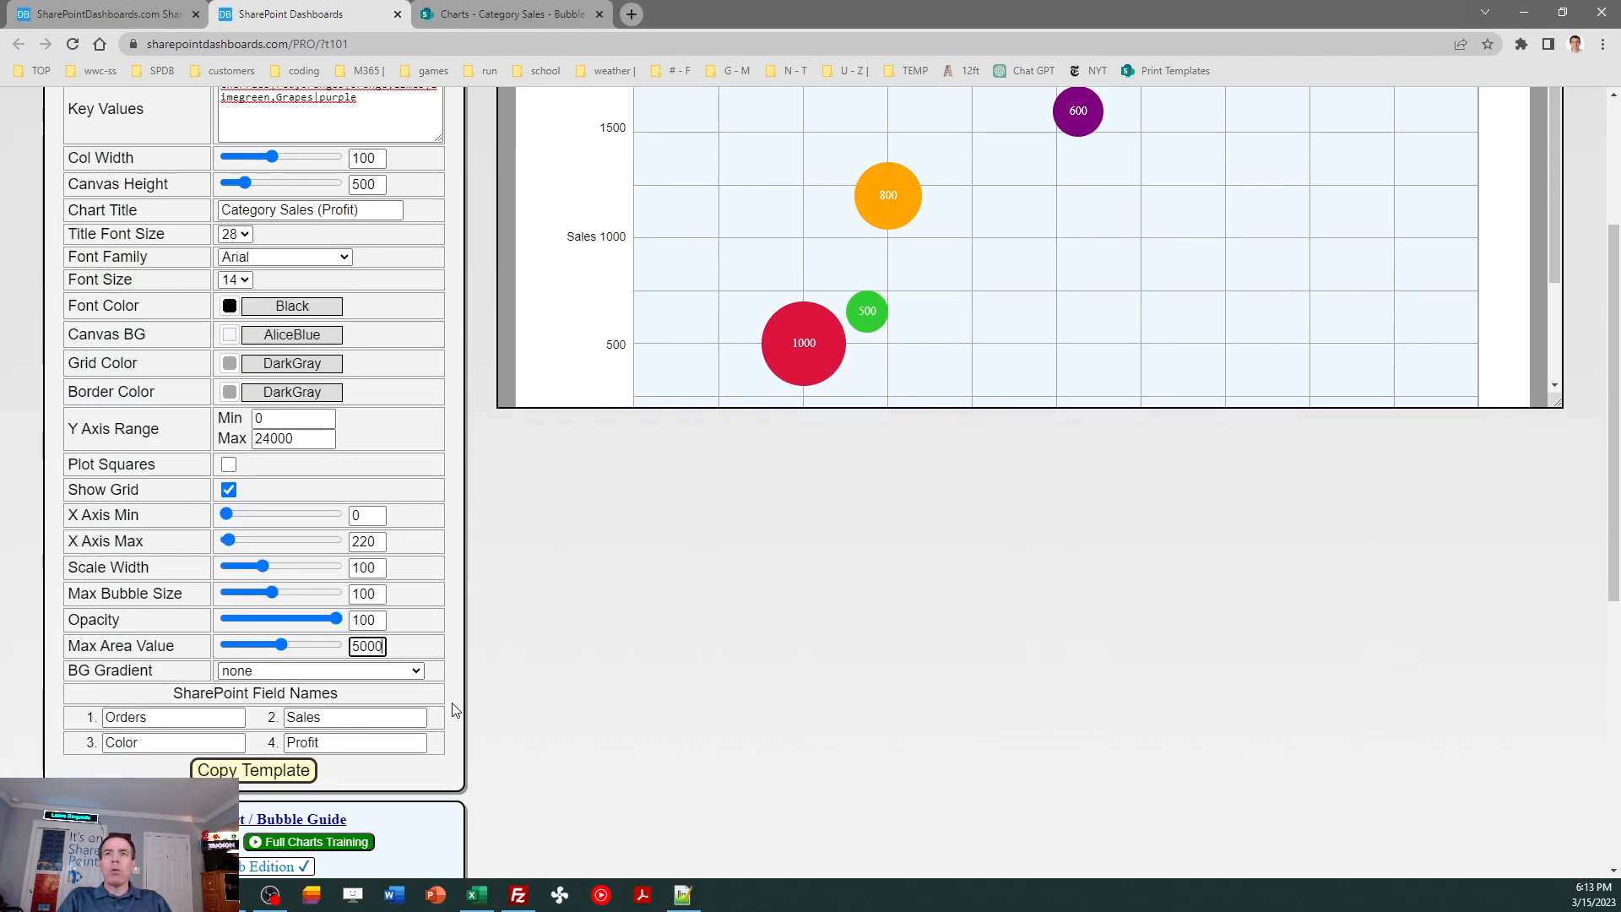
pyautogui.press('Tab')
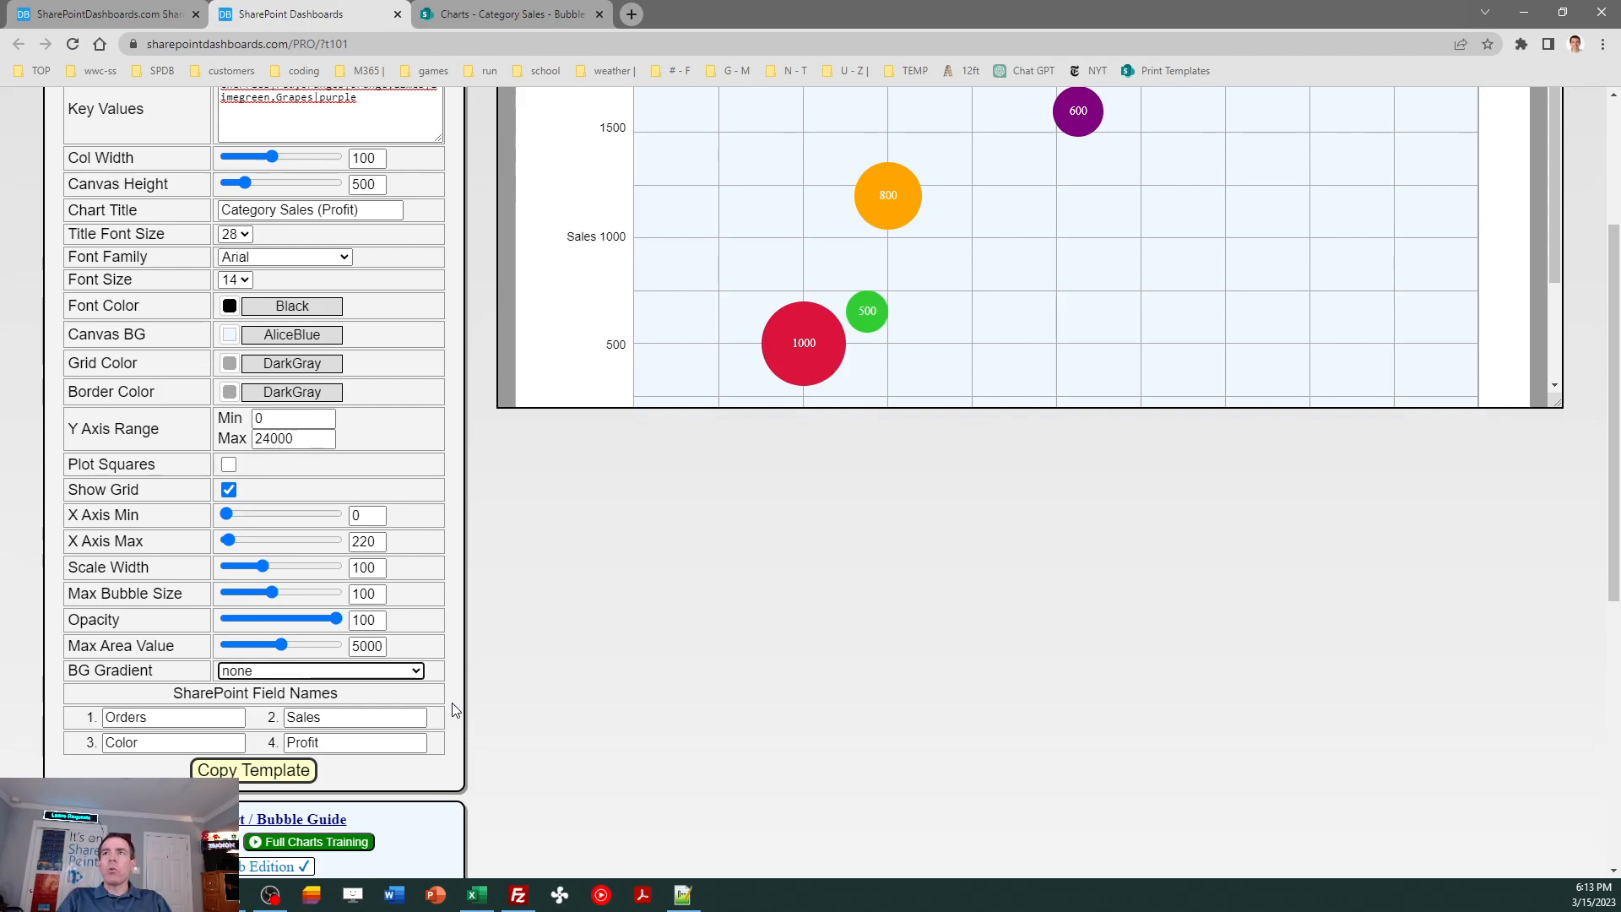
# Copy the template code with the new area value and save it over the Bubble Chart view's existing JSON.
pyautogui.click(275, 781)
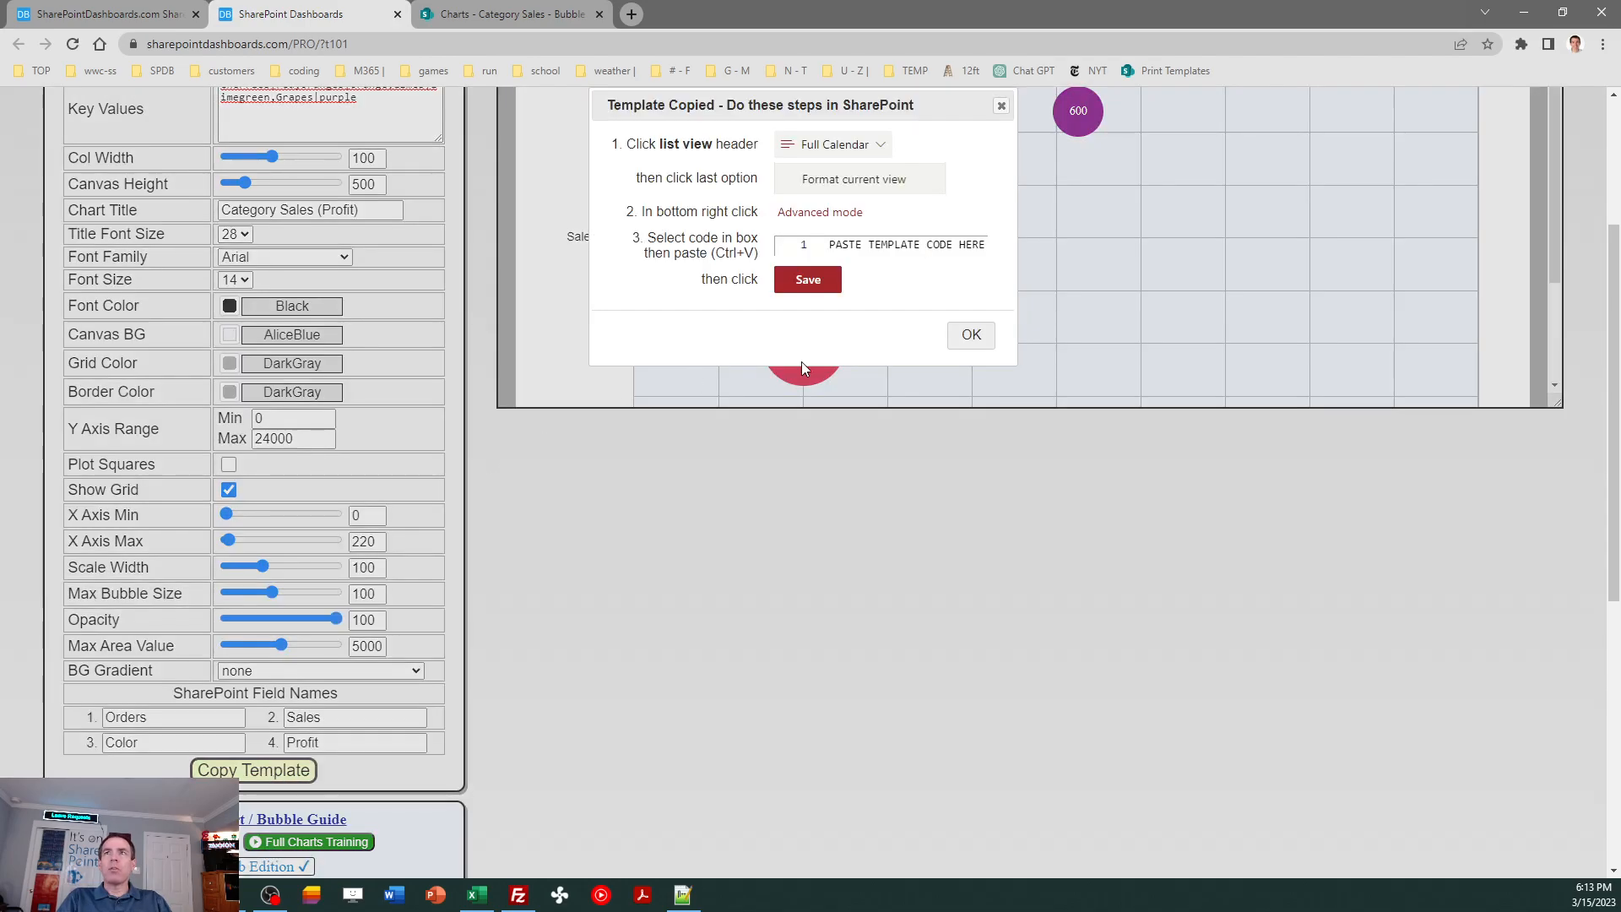
pyautogui.click(971, 335)
pyautogui.click(550, 12)
pyautogui.click(1370, 508)
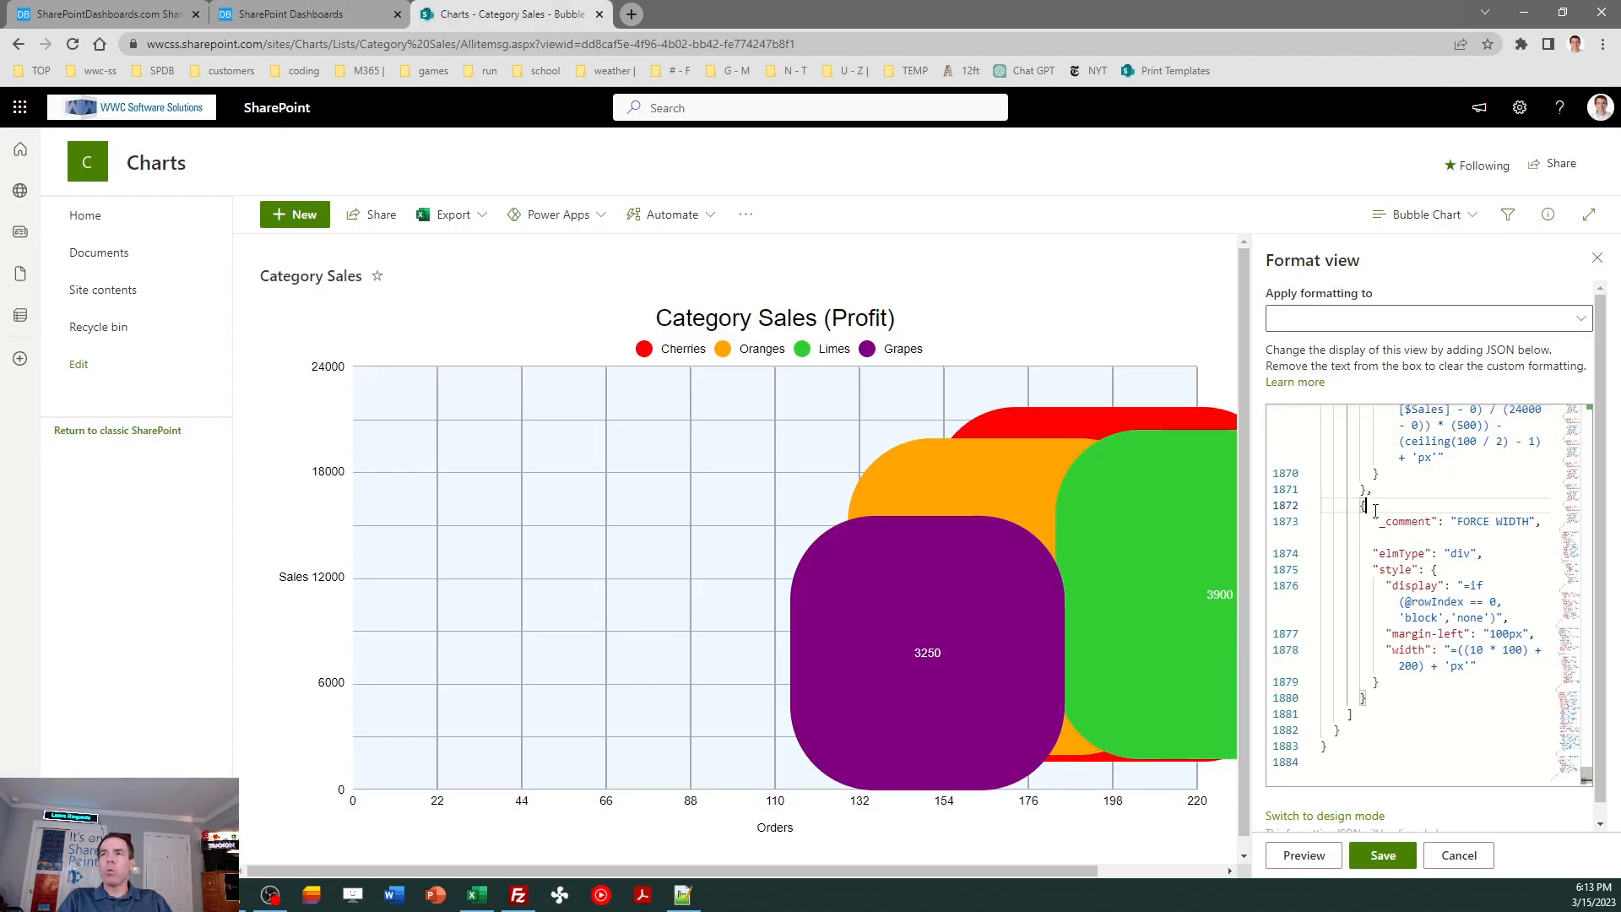
pyautogui.hotkey('ctrl', 'a')
pyautogui.hotkey('ctrl', 'v')
pyautogui.click(1394, 855)
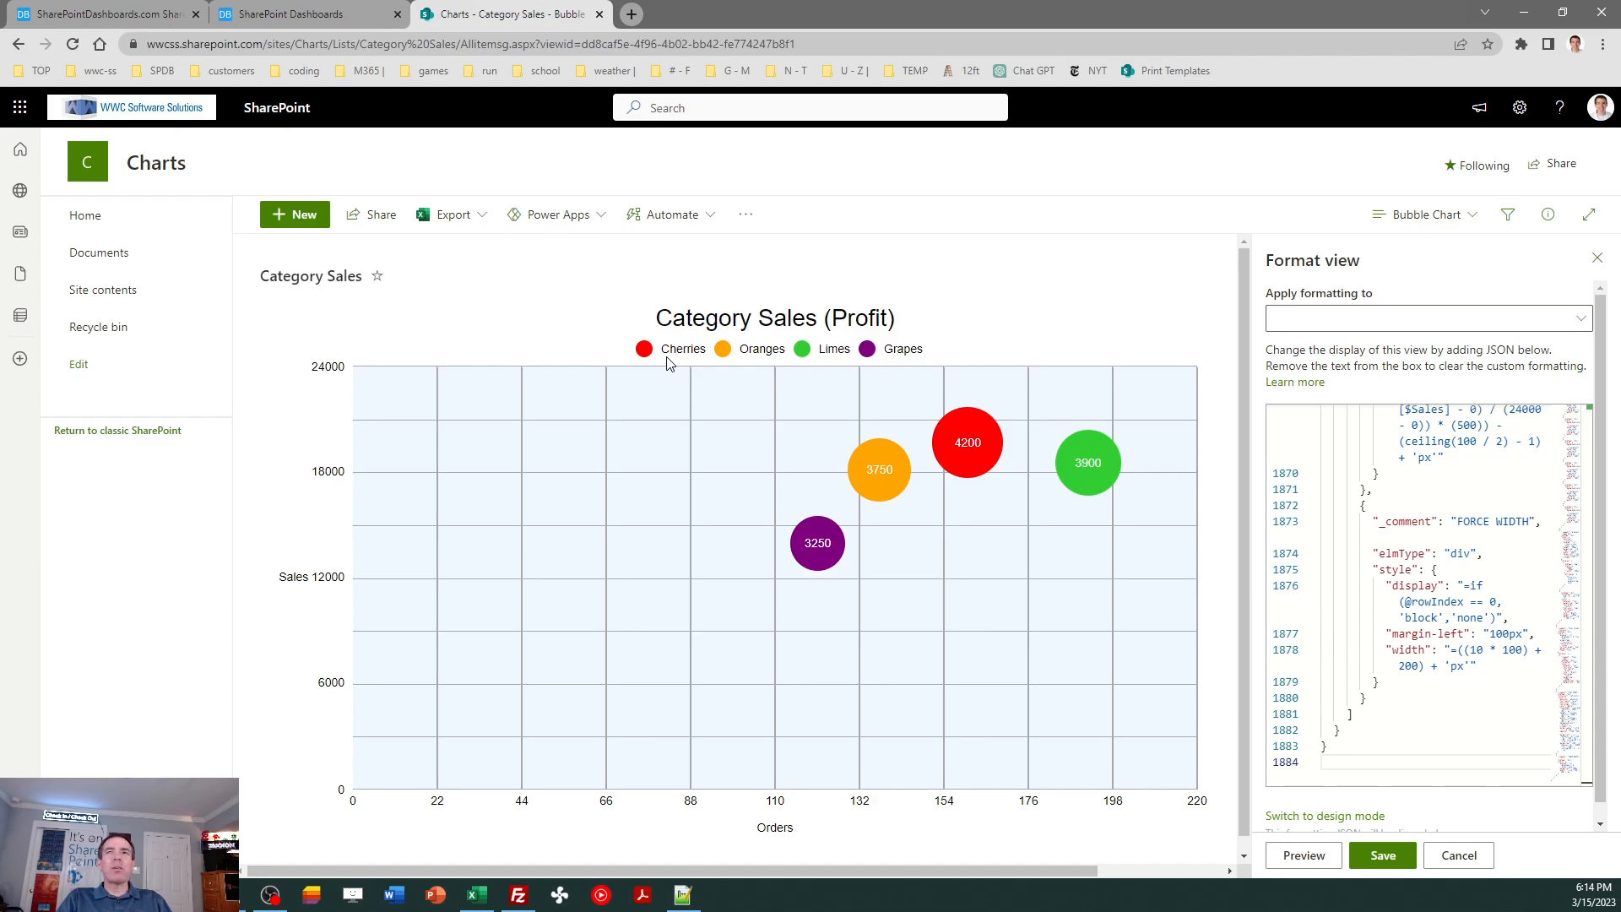
# Set the bubble chart template's key values to Services|red,Electronics|orange,Furniture|limegreen,Hardware|purple.
pyautogui.click(281, 11)
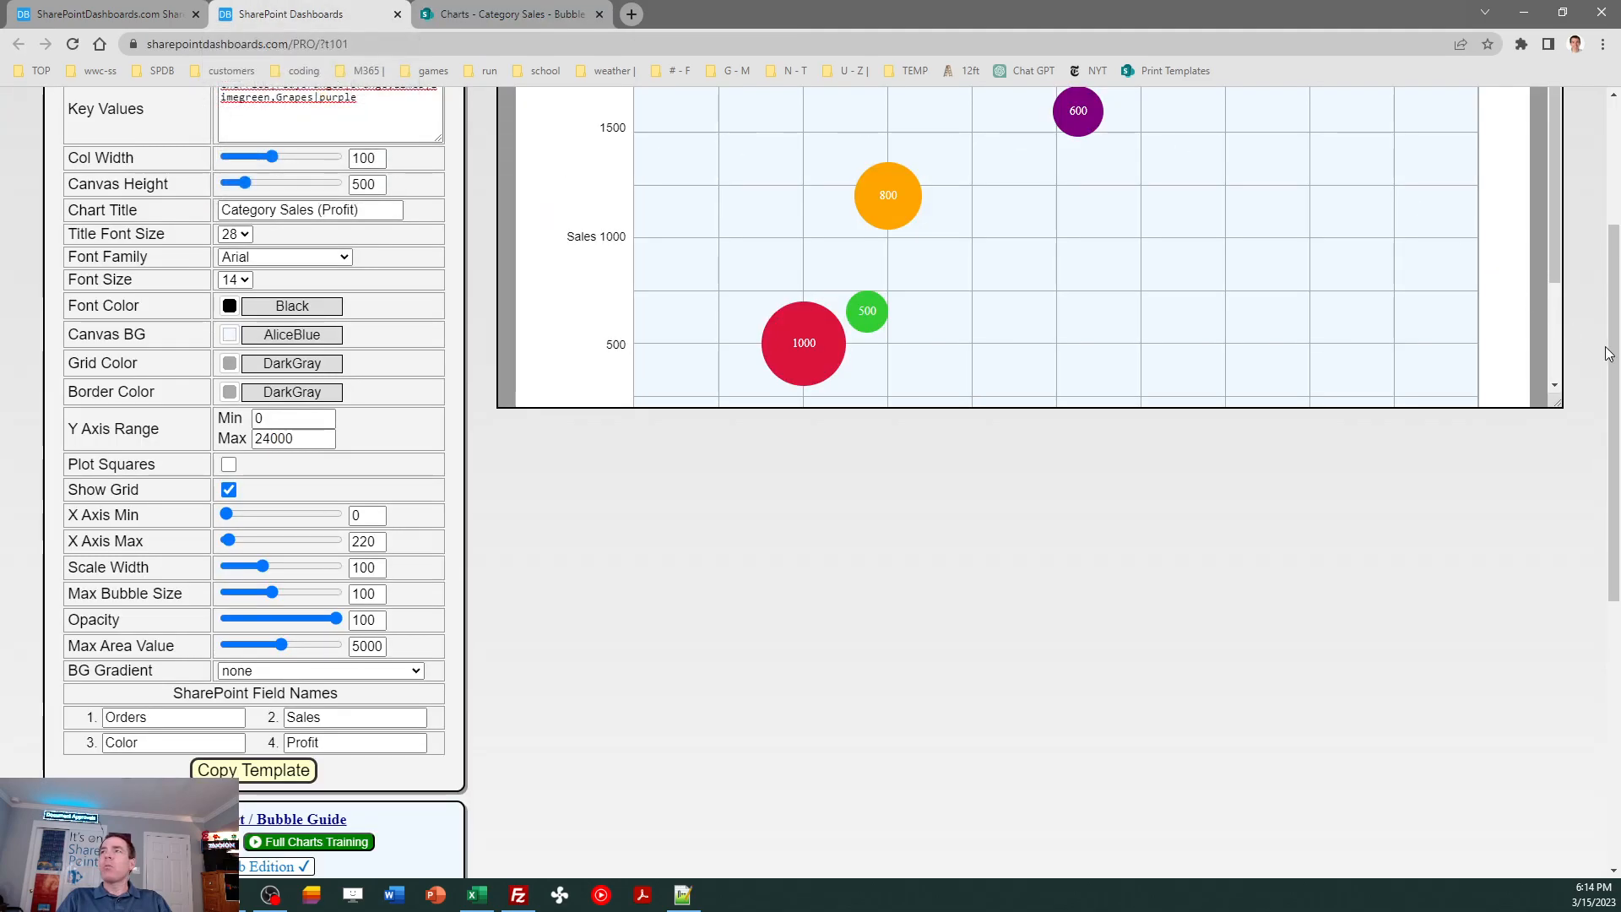
pyautogui.scroll(3, 1608, 354)
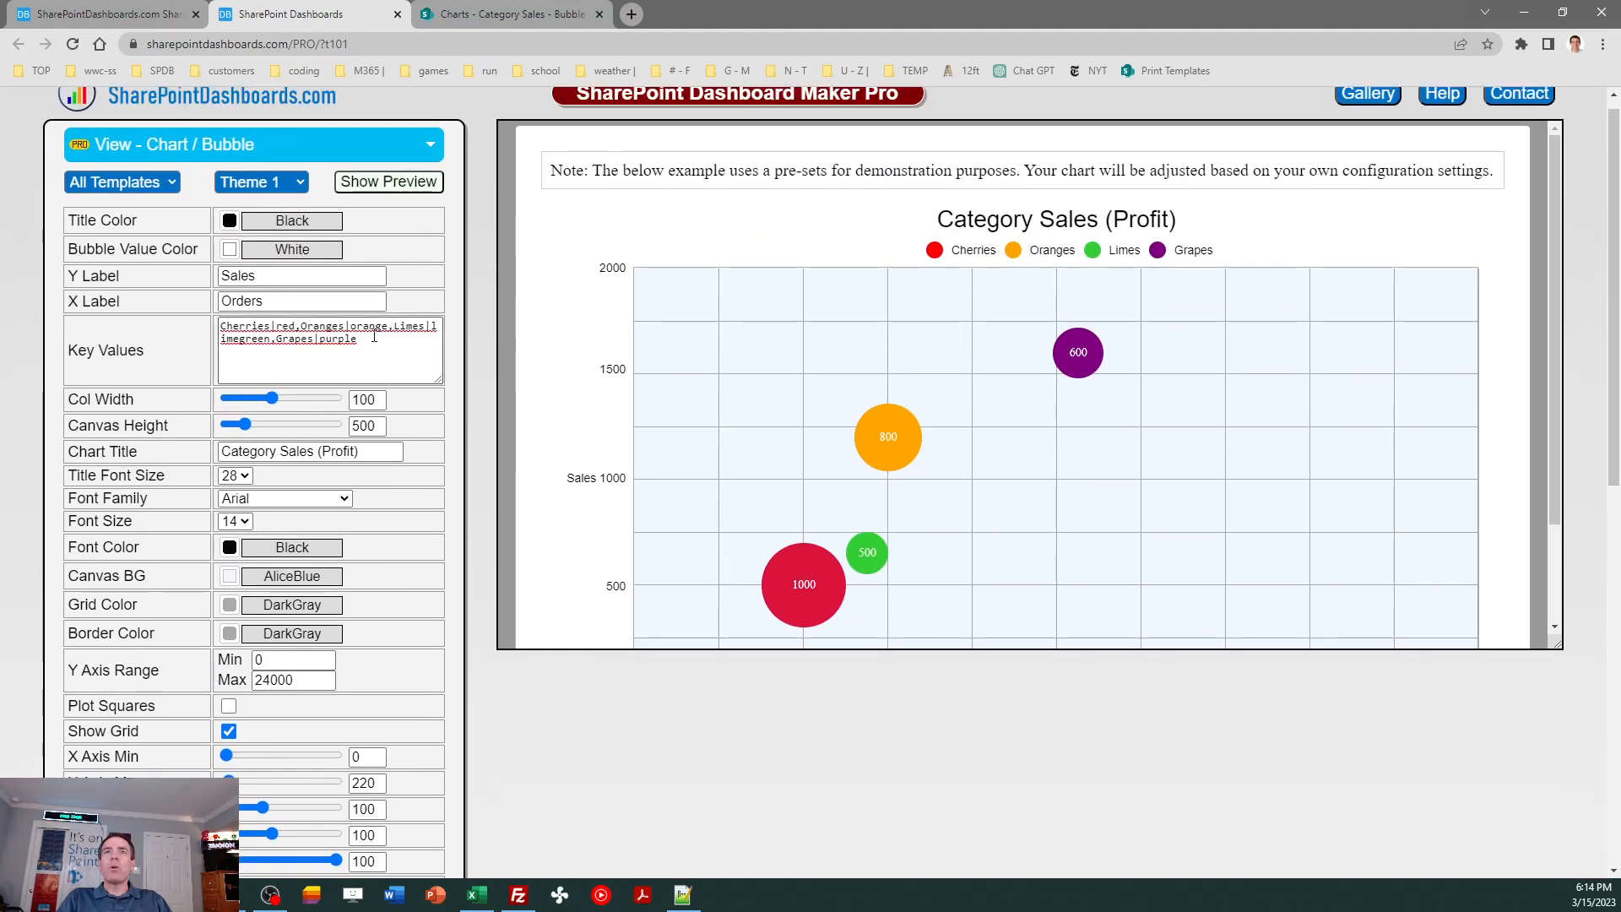
pyautogui.click(374, 336)
pyautogui.hotkey('ctrl', 'a')
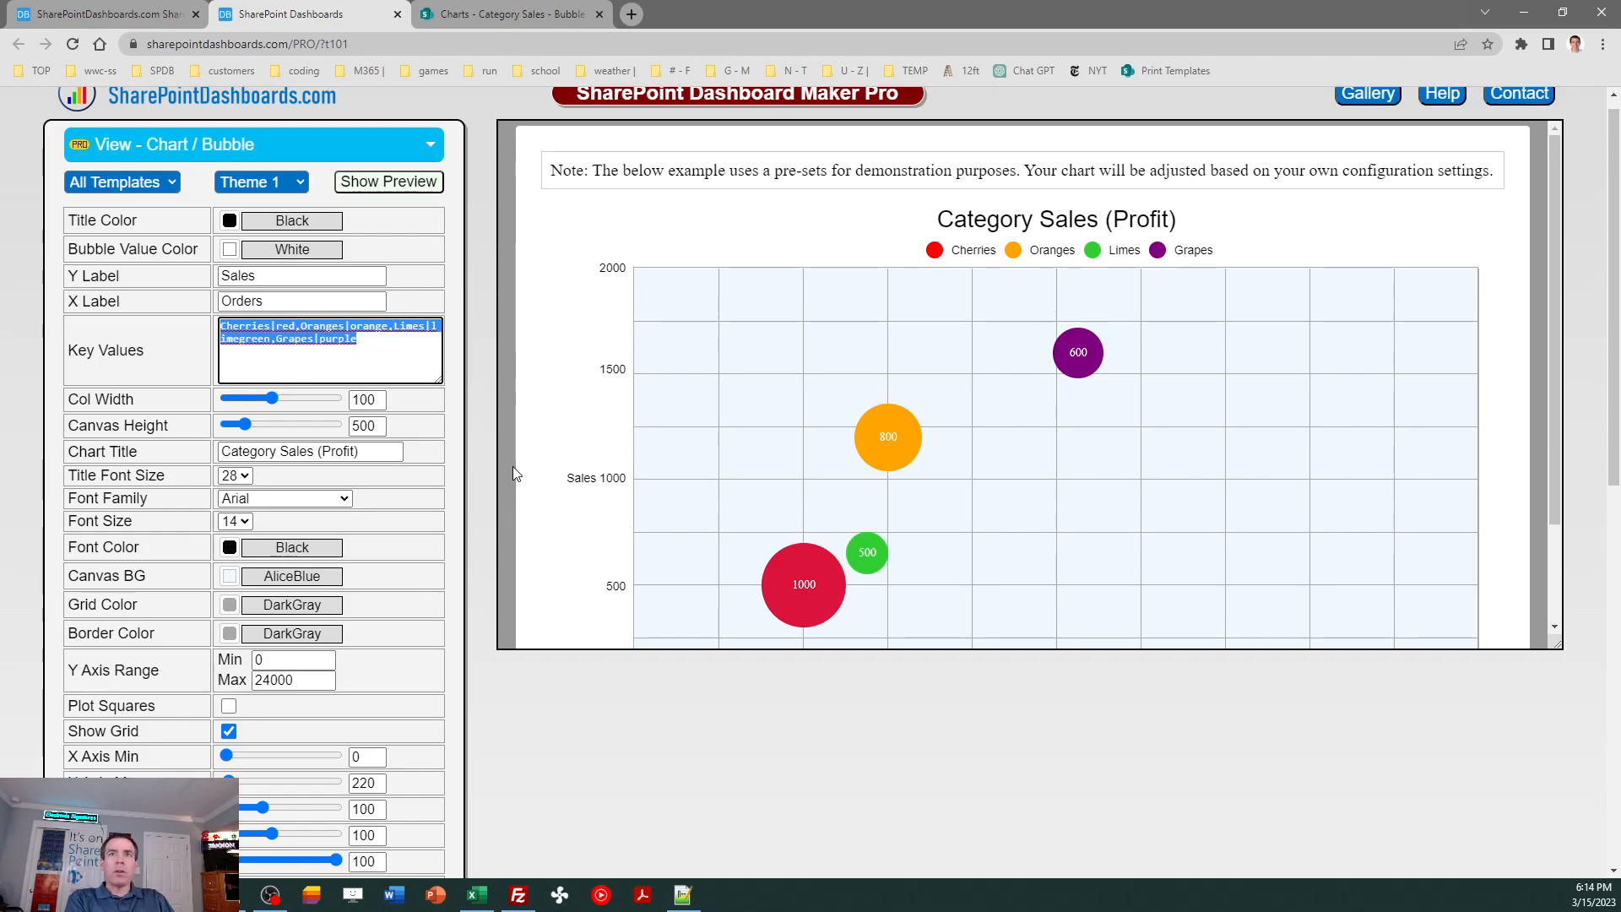
pyautogui.write('Services|red')
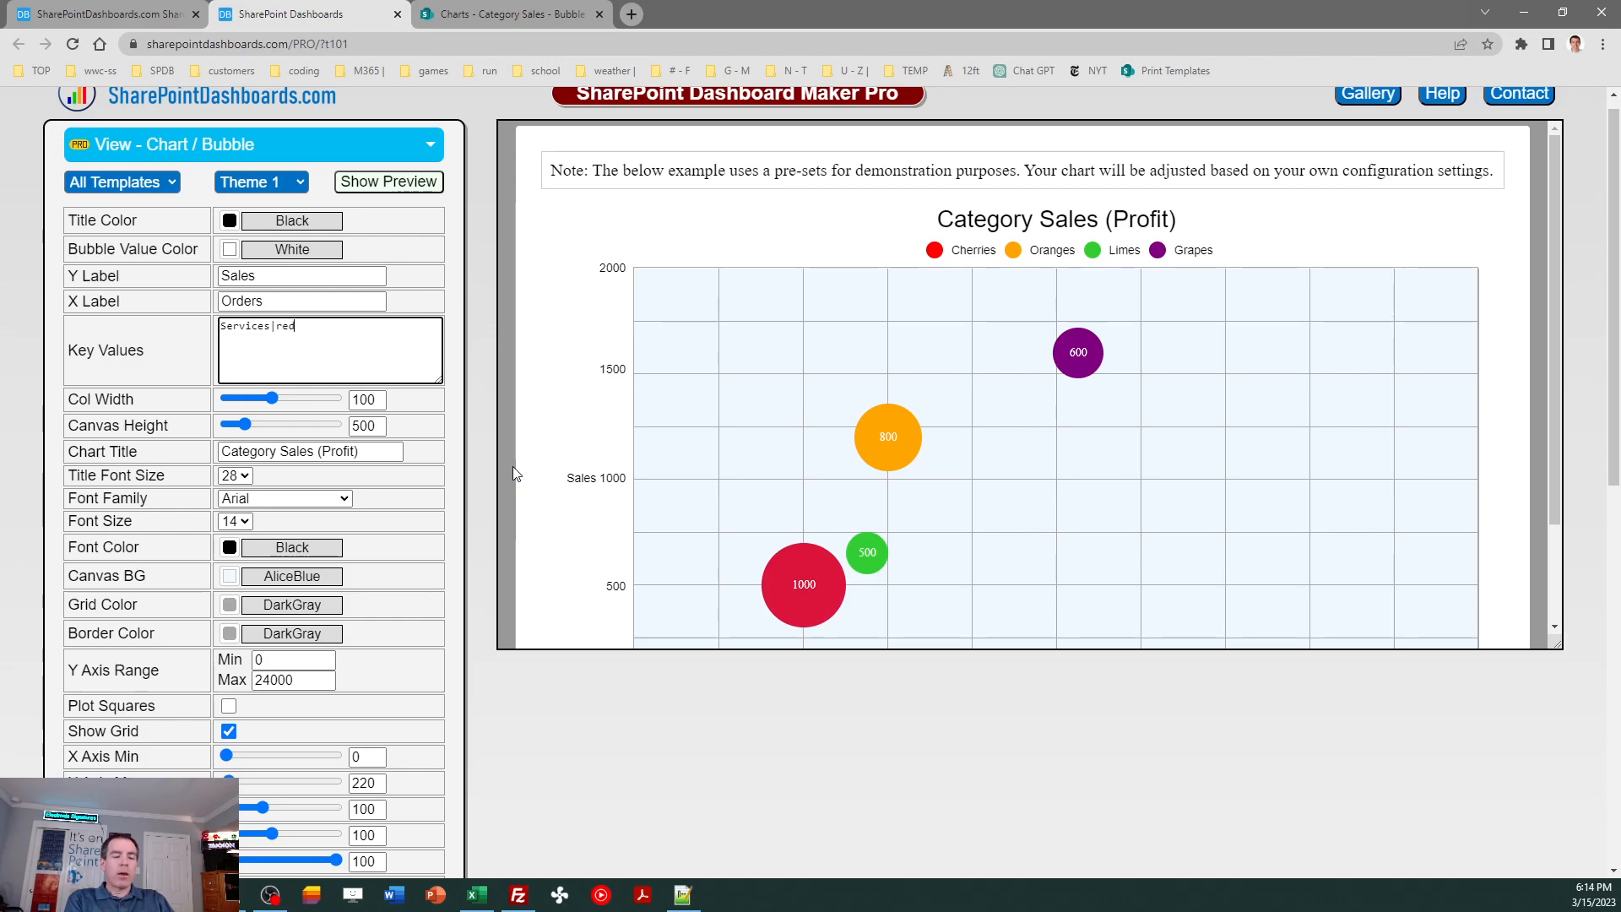
pyautogui.write(',')
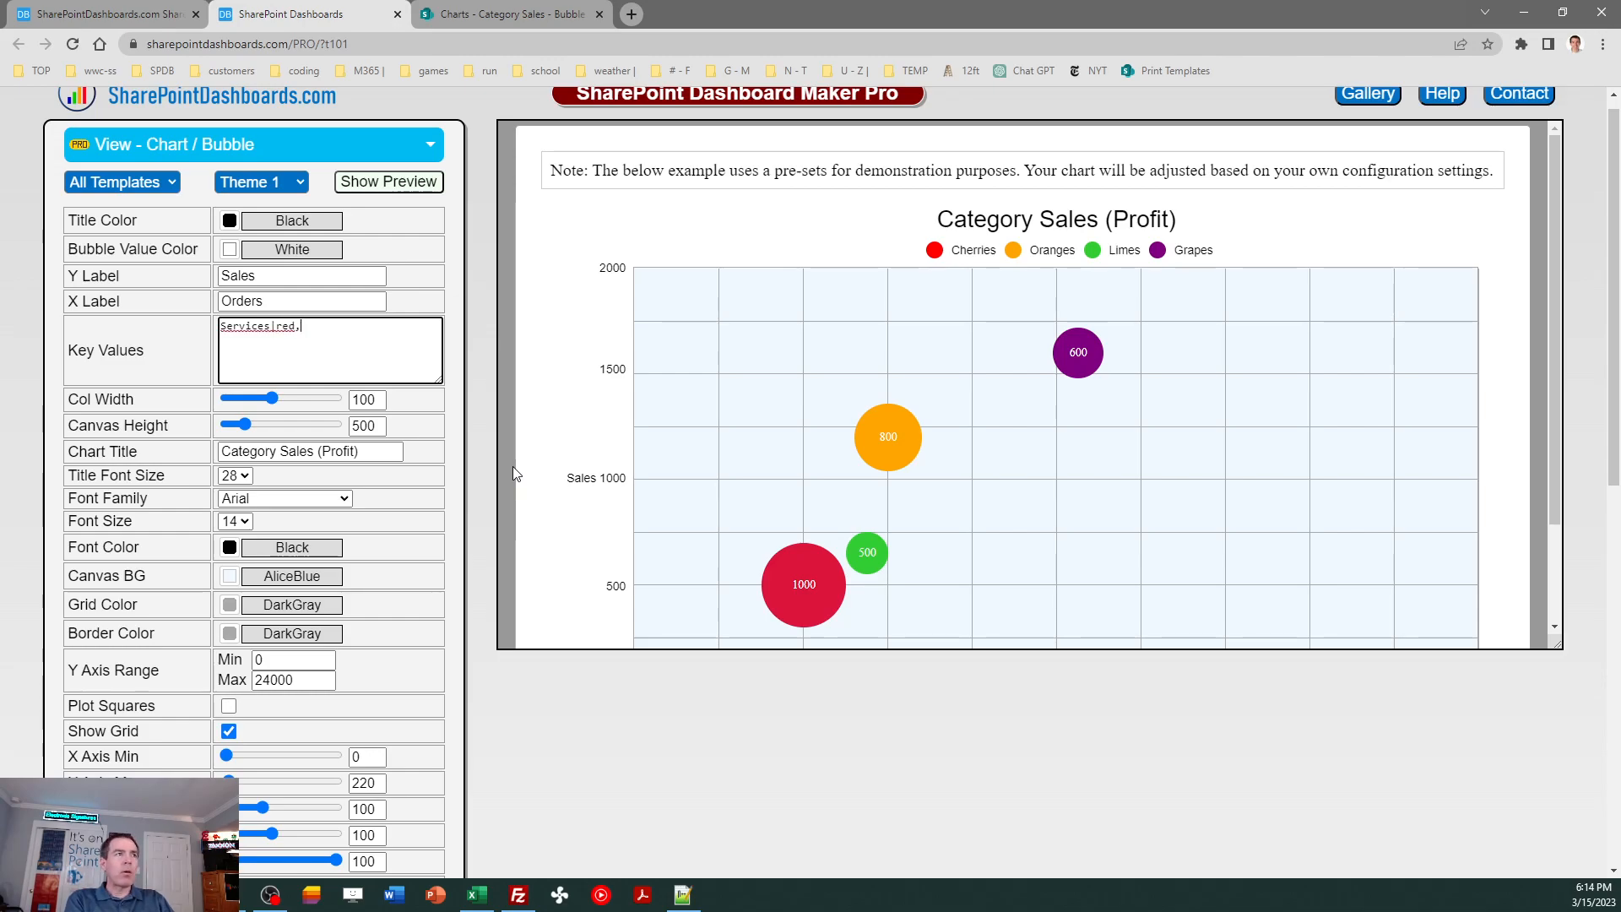
pyautogui.write('Electro')
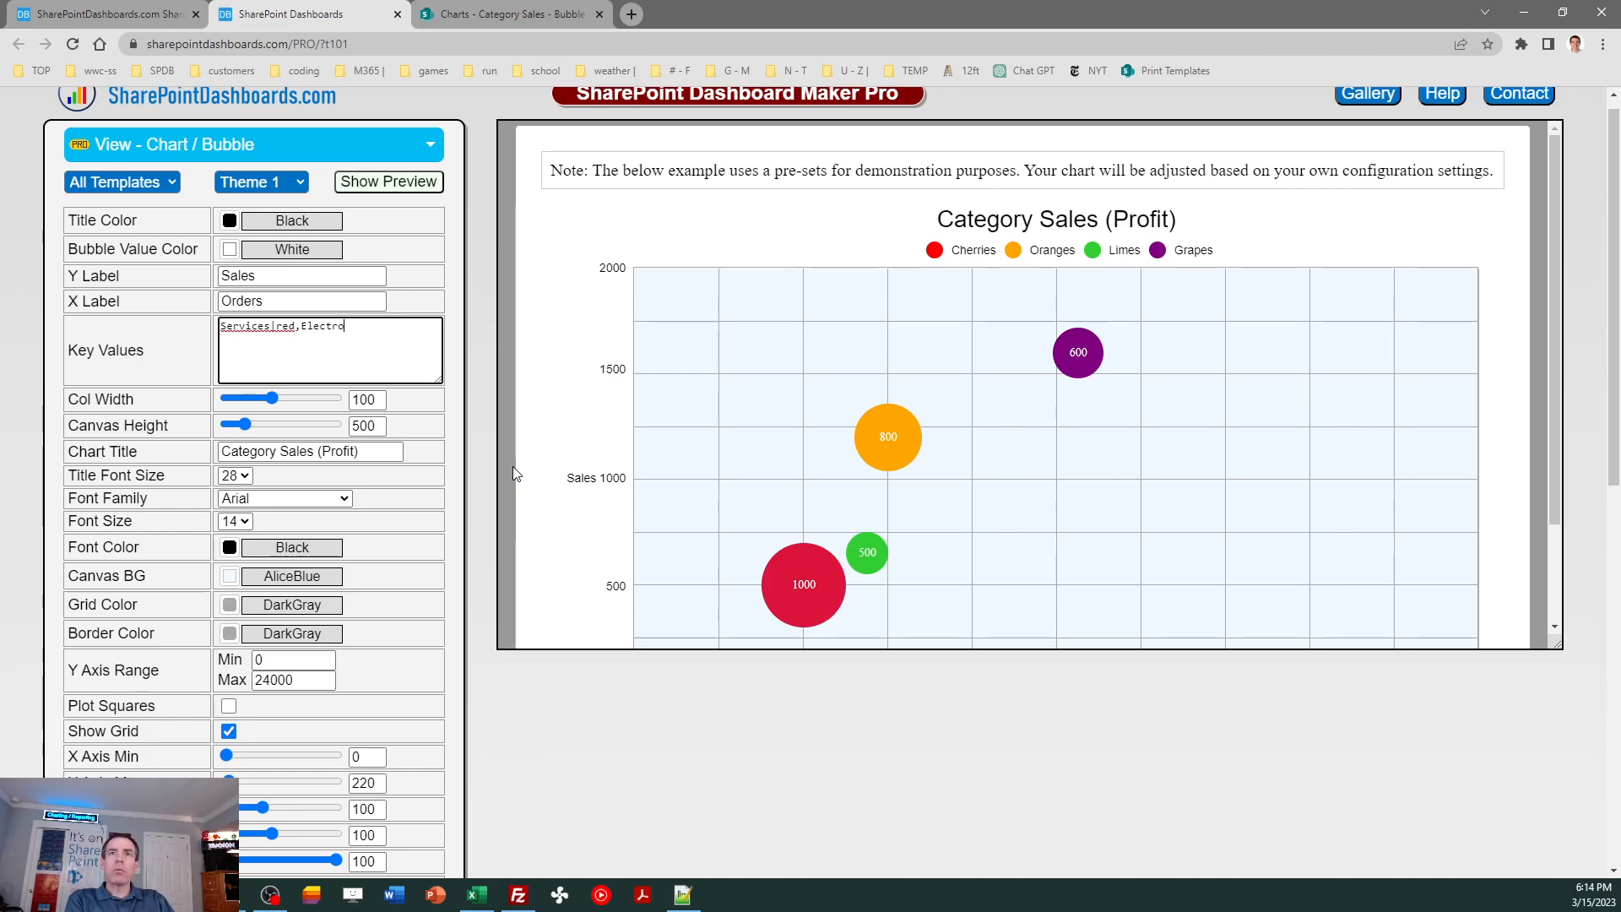
pyautogui.write('nics|')
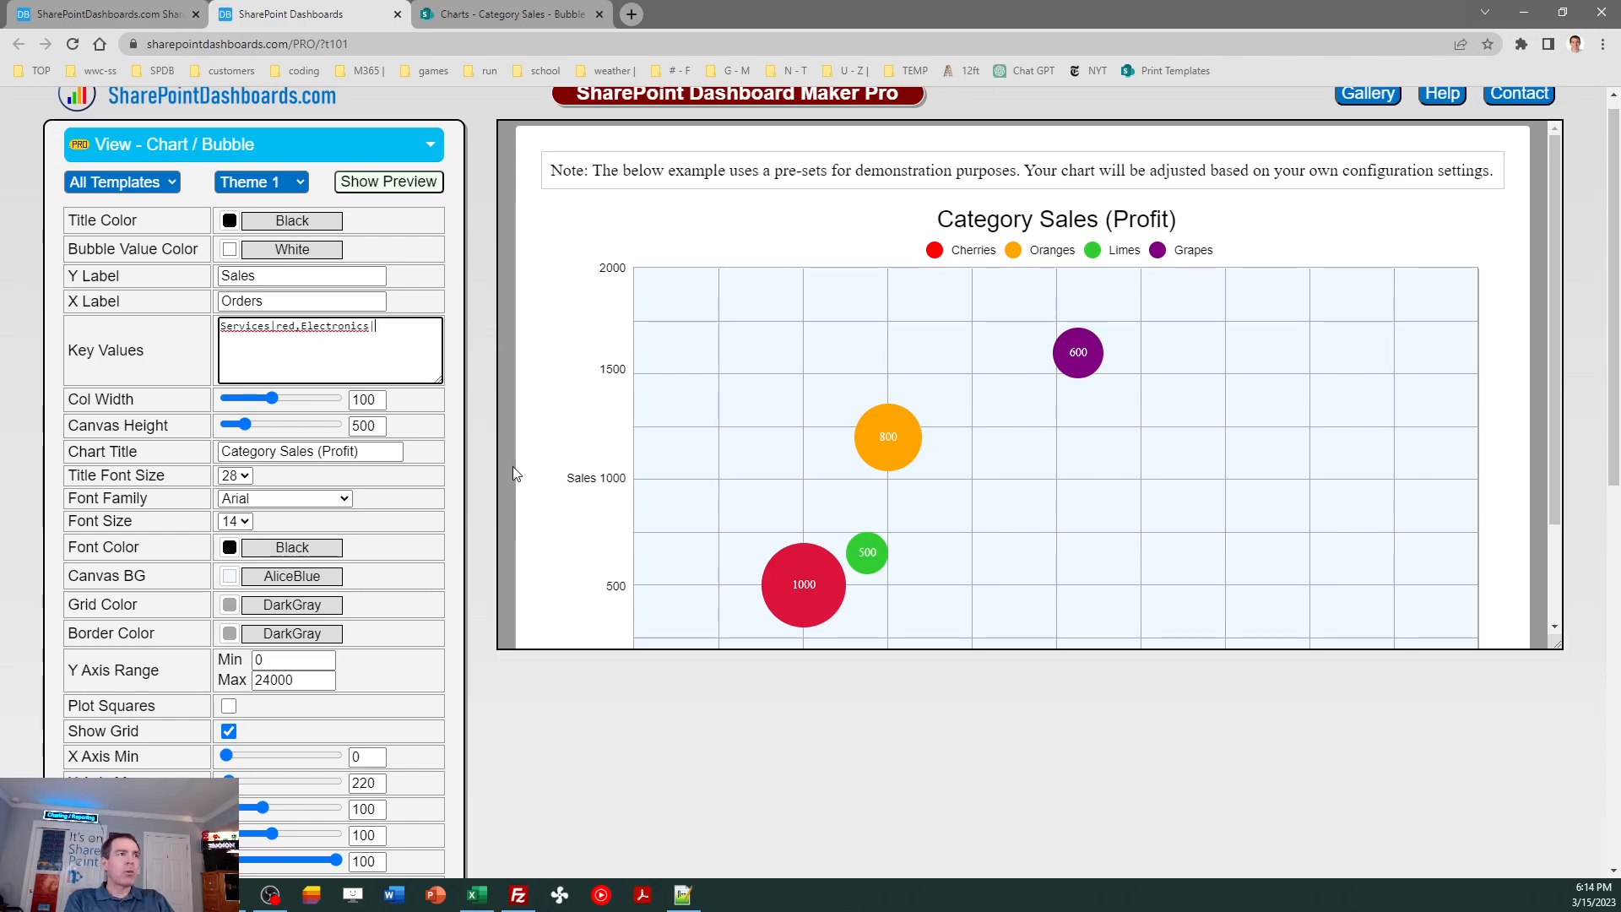
pyautogui.write('orange,Furniture')
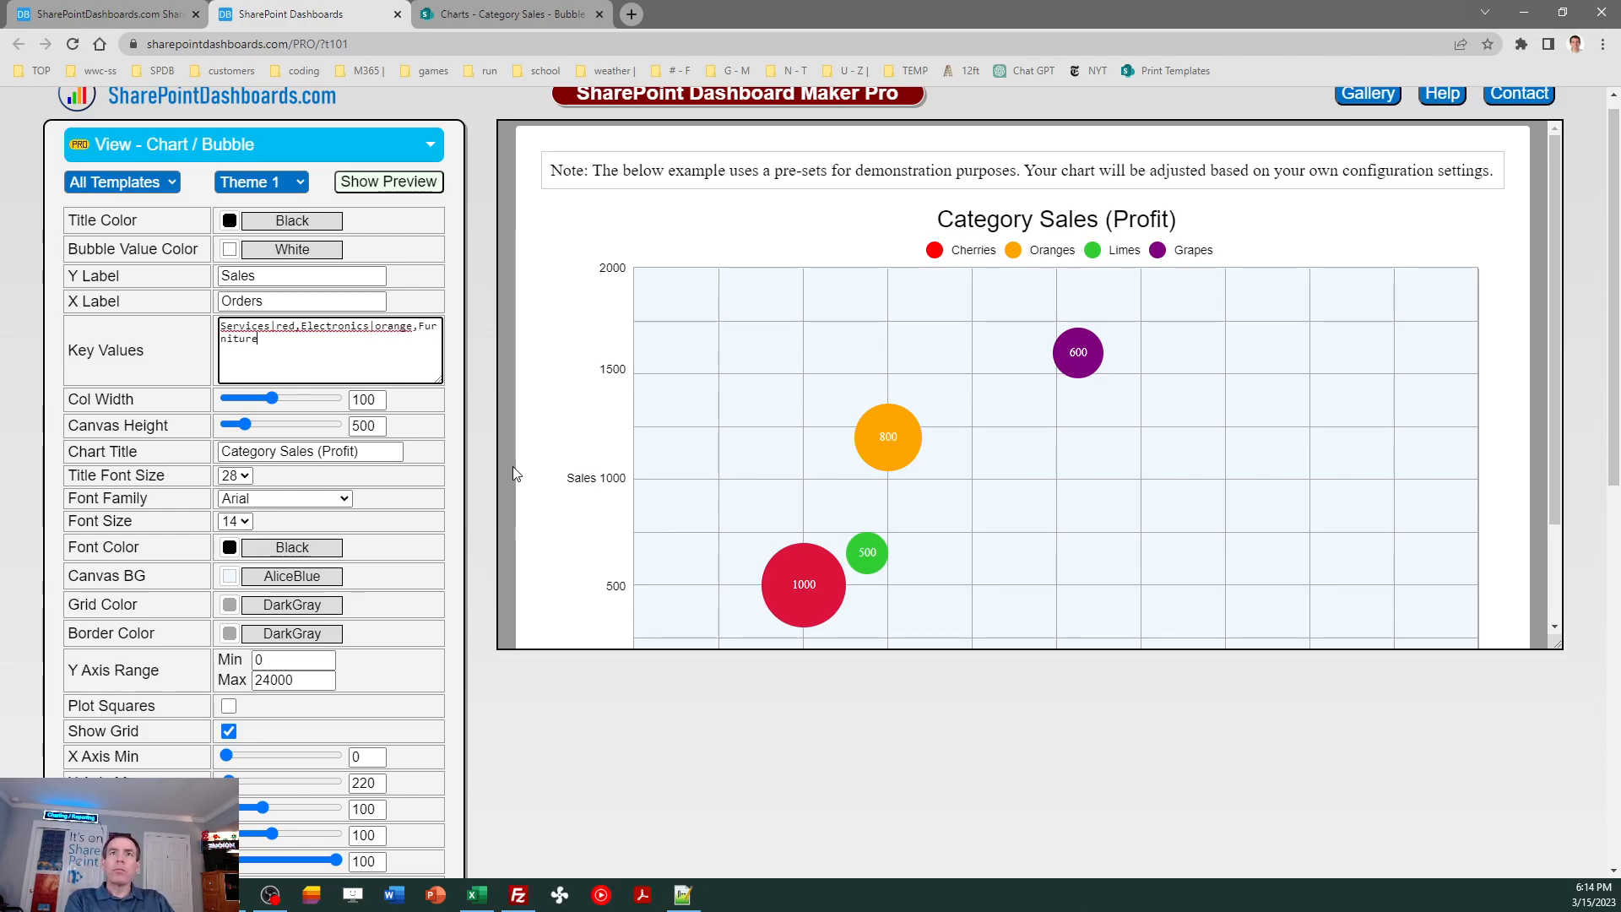
pyautogui.write('|')
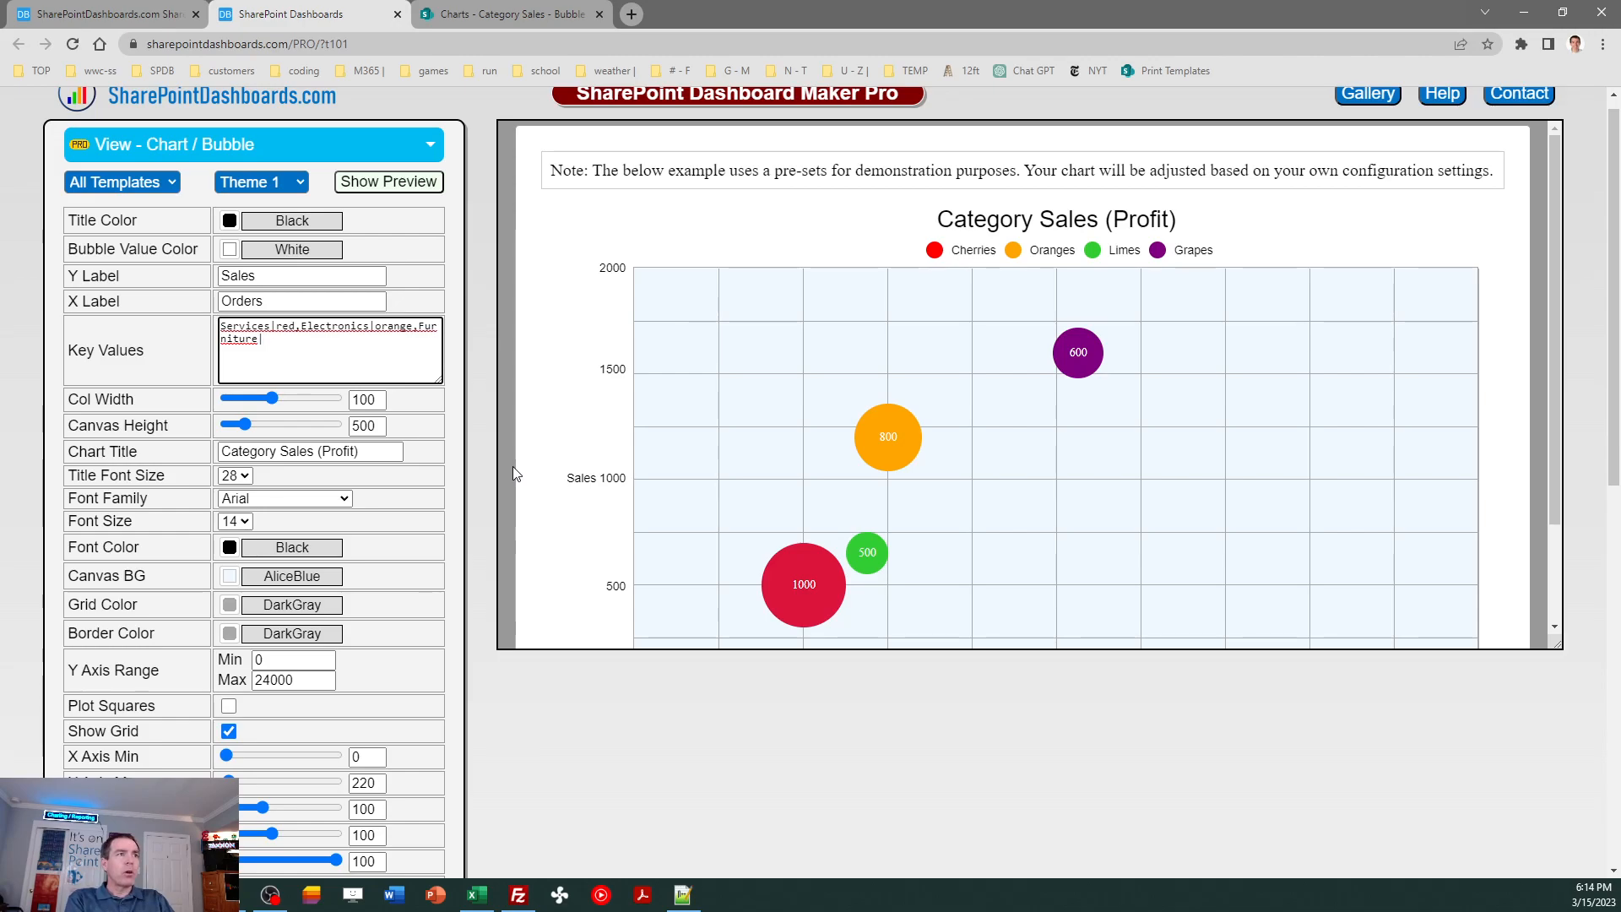
pyautogui.write('limeg')
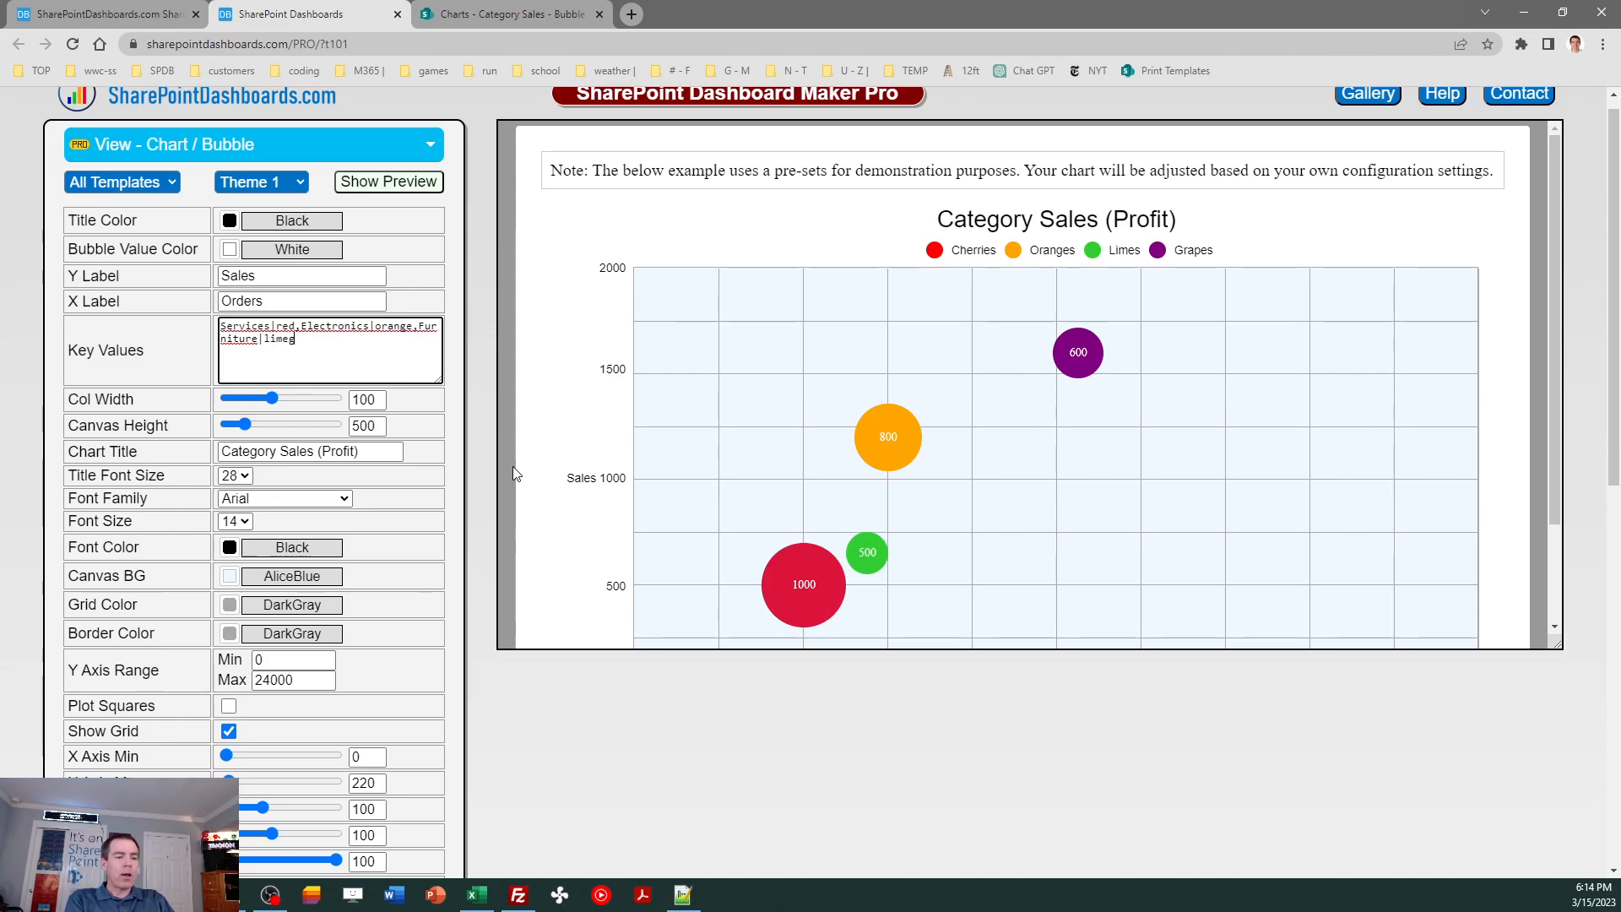
pyautogui.write('reen,')
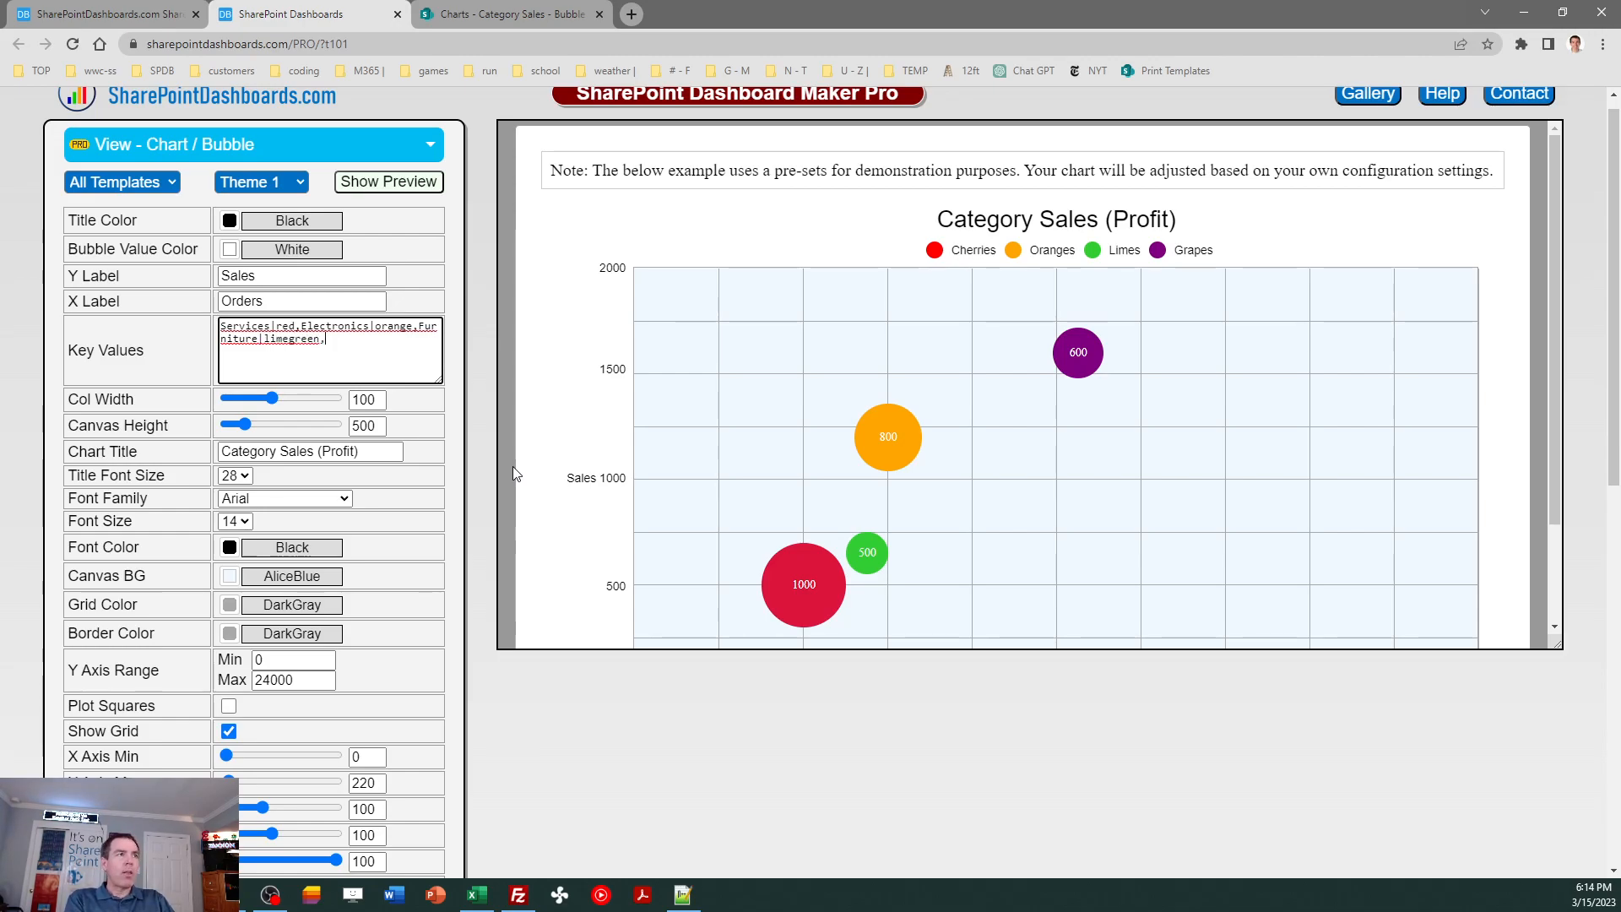
pyautogui.write('Hardware')
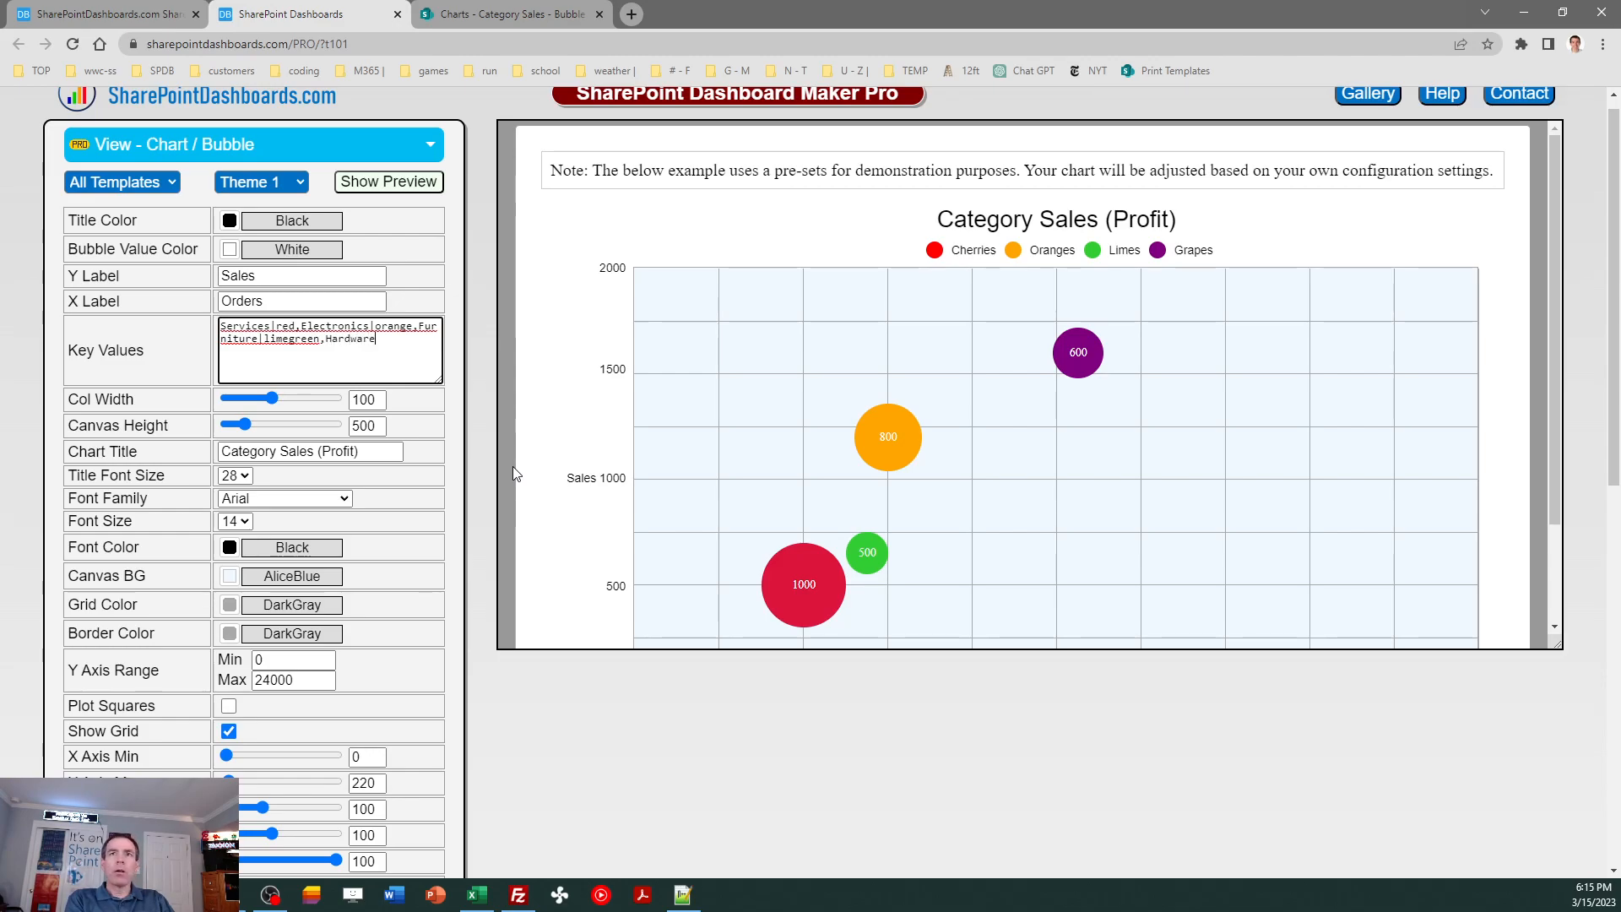
pyautogui.write('|')
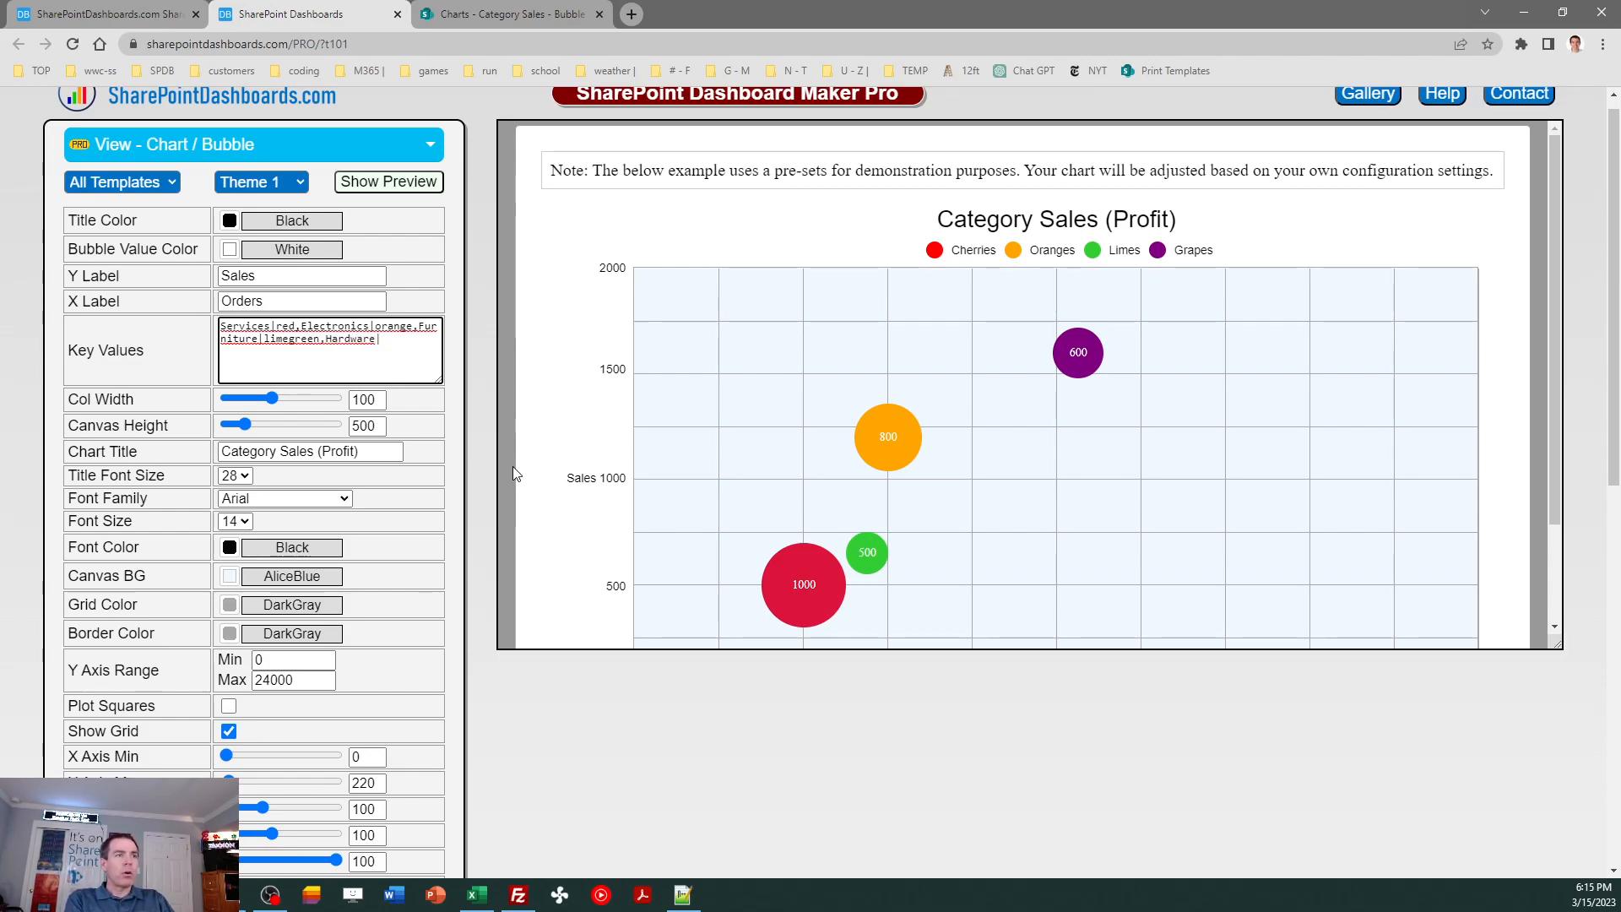
pyautogui.write('purple')
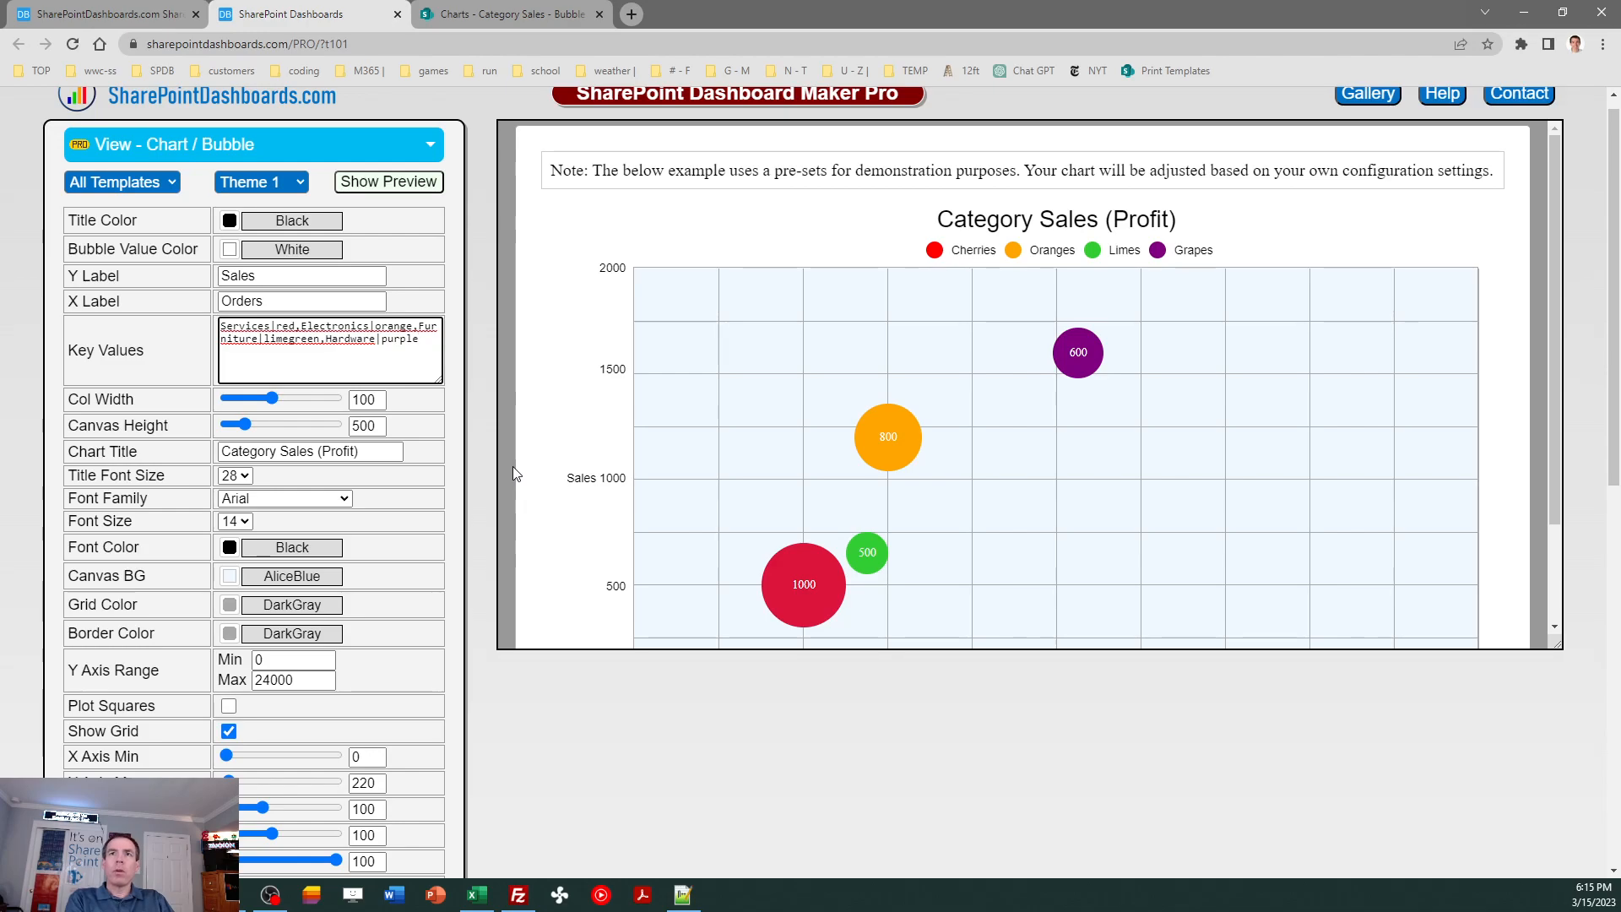
# Copy the template code with the new key values and save it as the Bubble Chart view's formatting in SharePoint.
pyautogui.moveTo(1613, 464); pyautogui.dragTo(1613, 613)
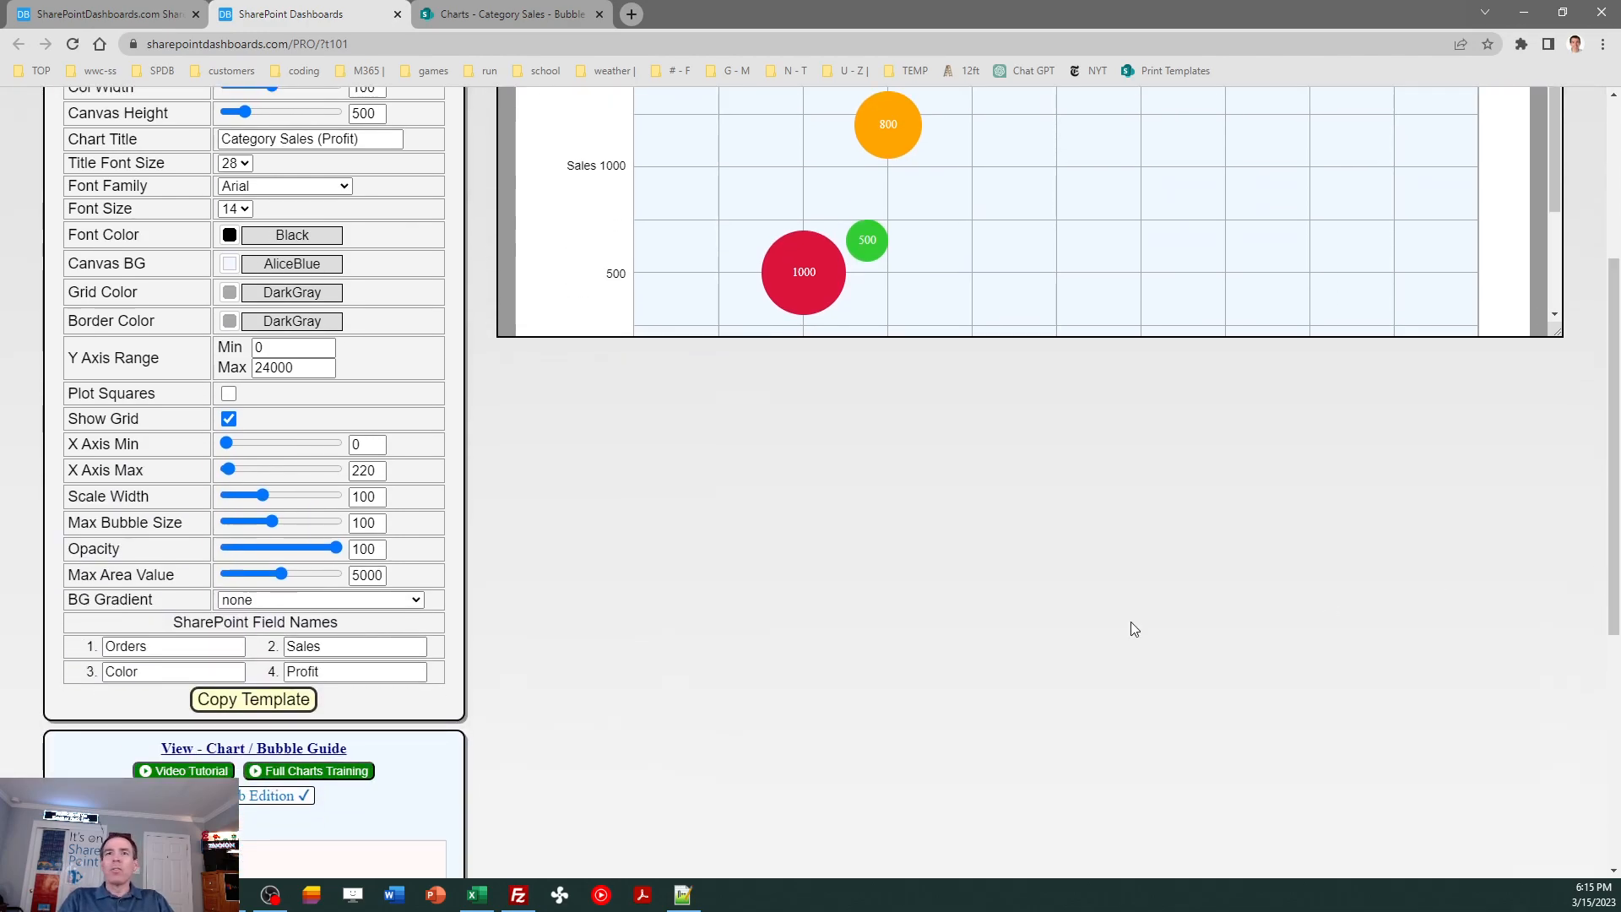
pyautogui.click(299, 699)
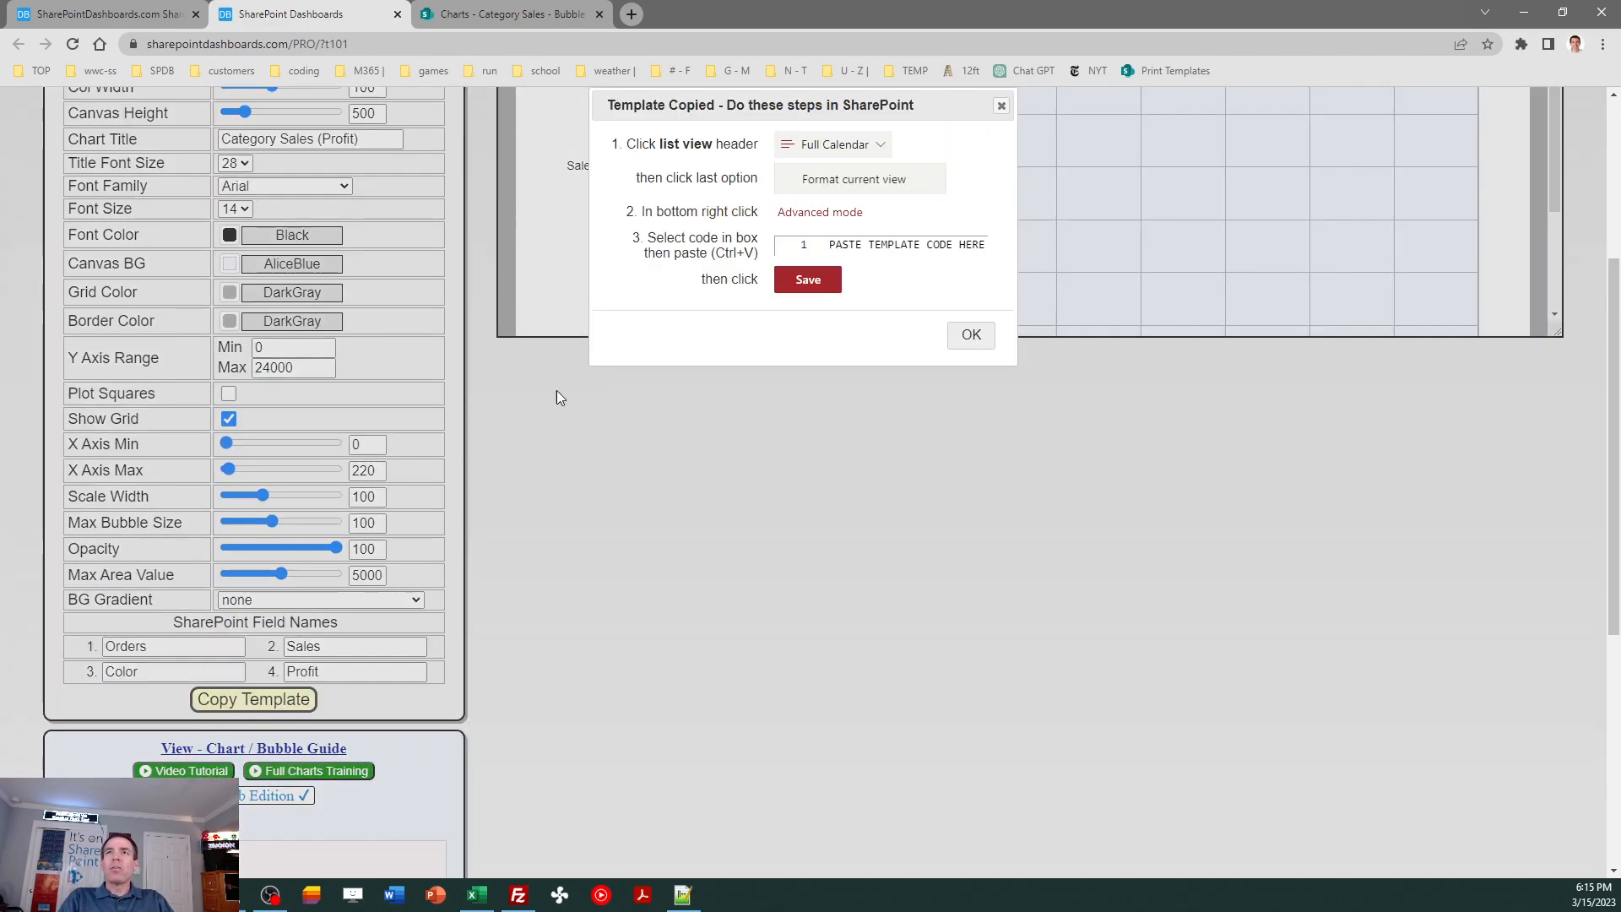
pyautogui.click(957, 333)
pyautogui.click(507, 14)
pyautogui.click(1375, 522)
pyautogui.hotkey('ctrl', 'a')
pyautogui.hotkey('ctrl', 'v')
pyautogui.click(1395, 856)
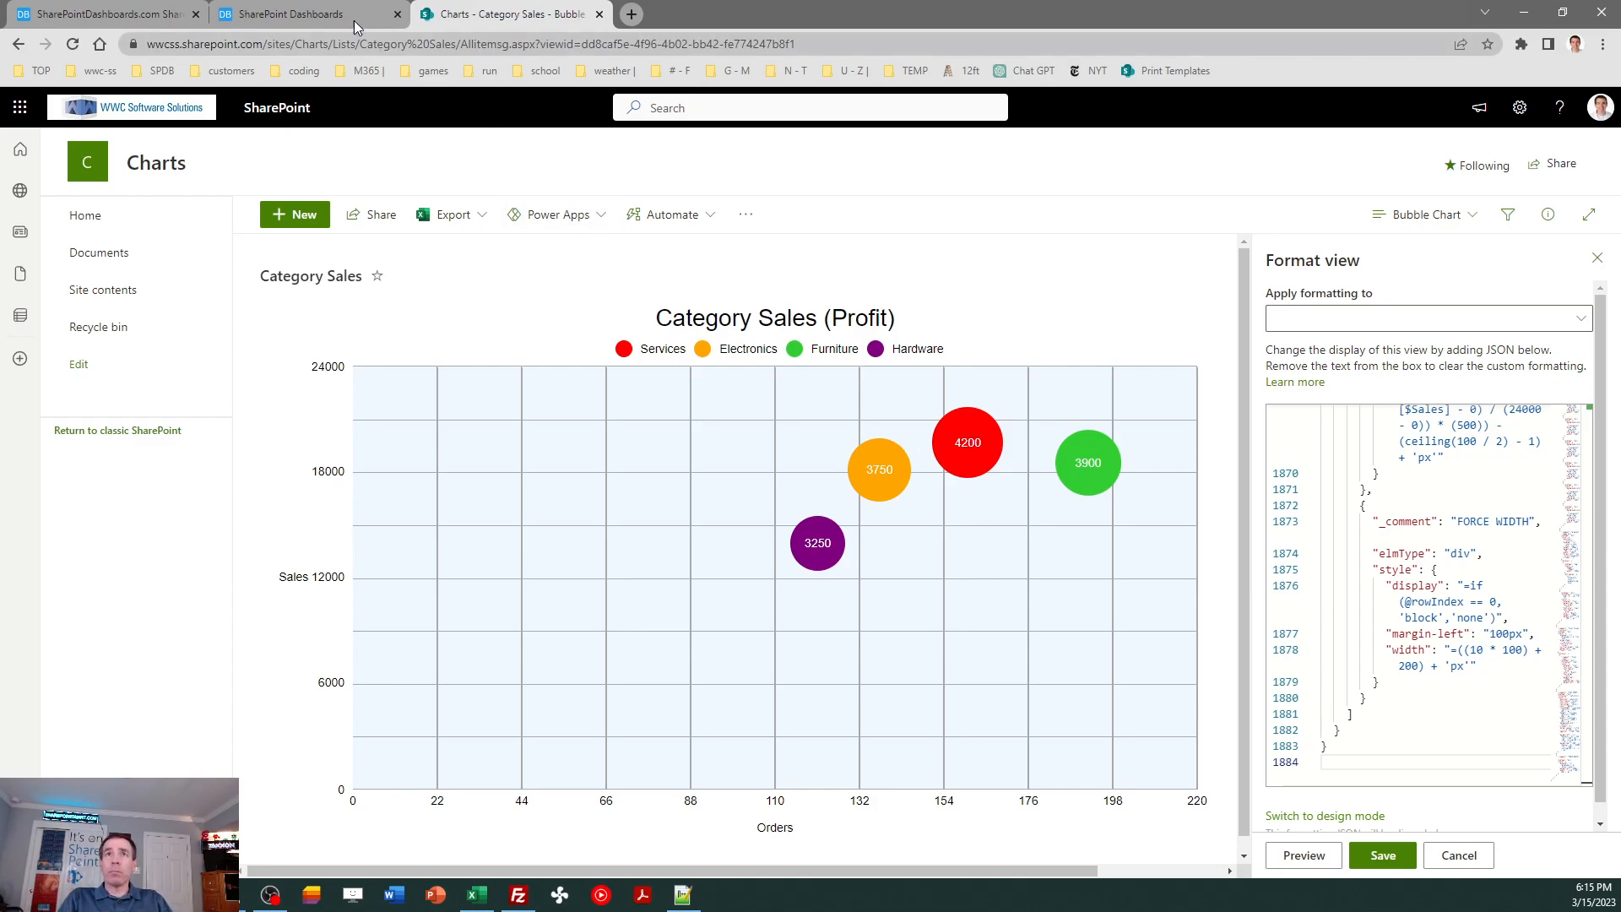
# Turn on Plot Squares for the bubble chart template, copy its code and dismiss the copy instructions.
pyautogui.click(294, 12)
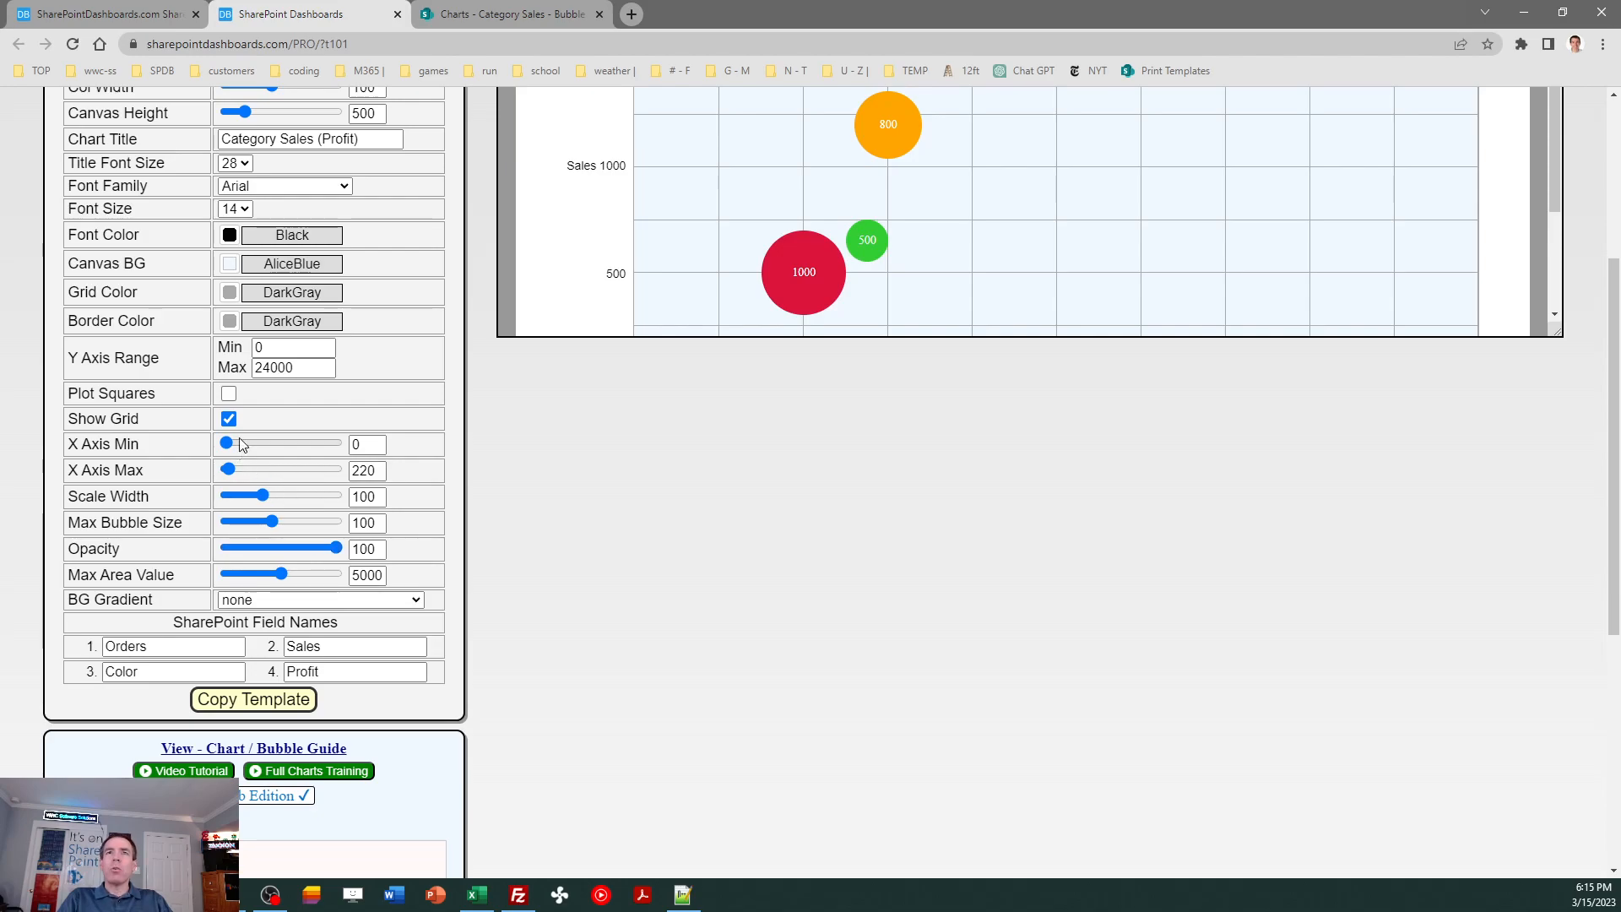
pyautogui.click(229, 395)
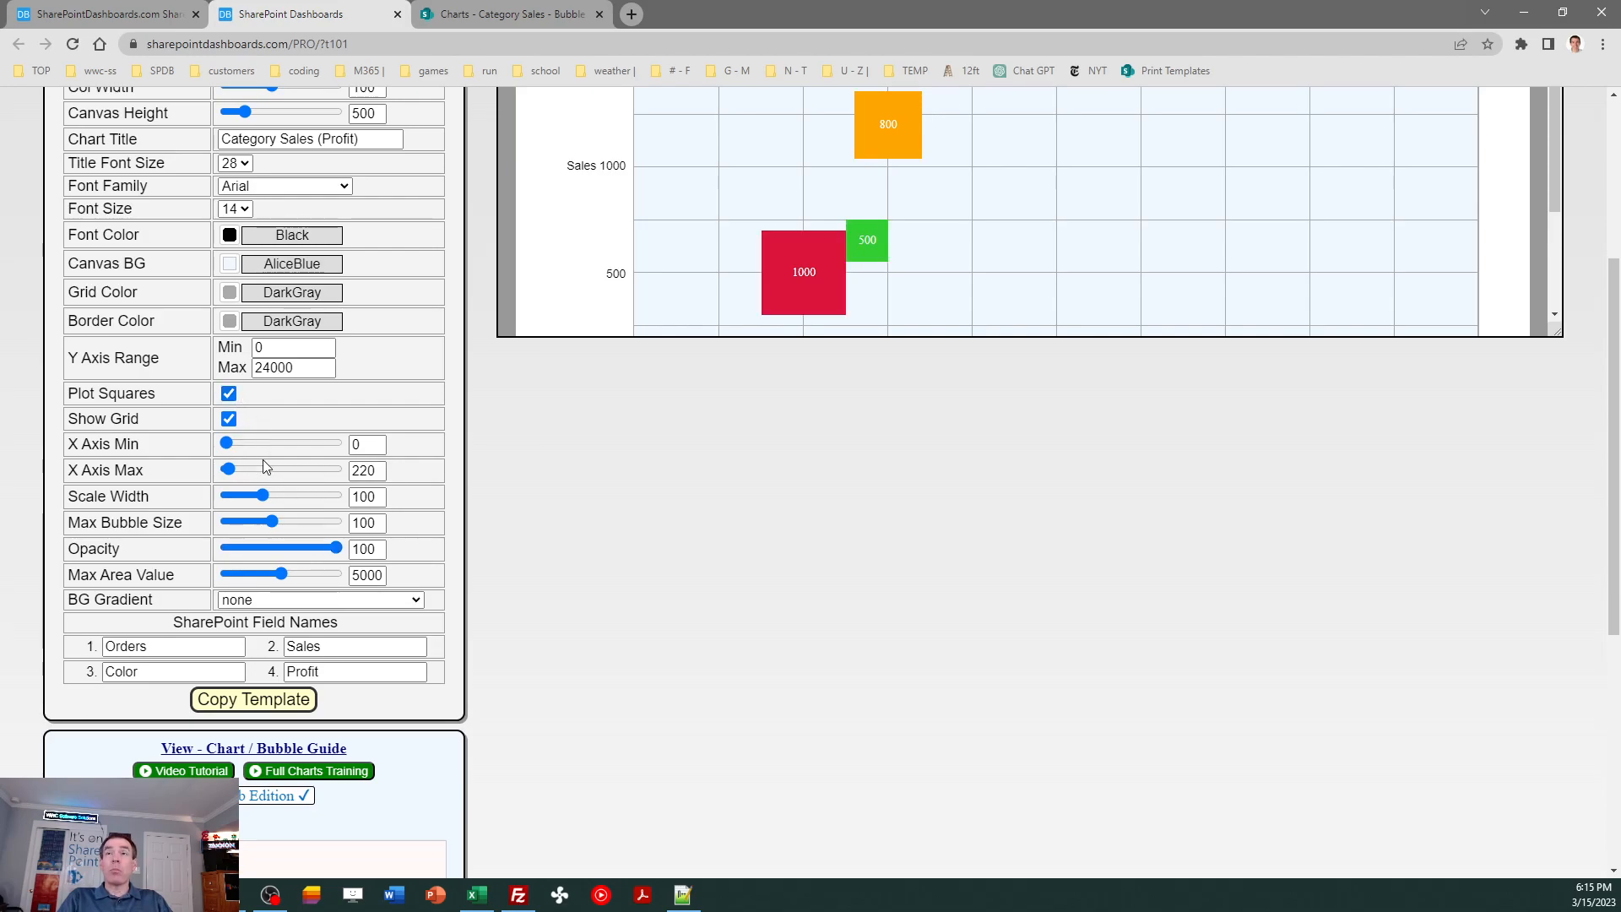
pyautogui.click(281, 708)
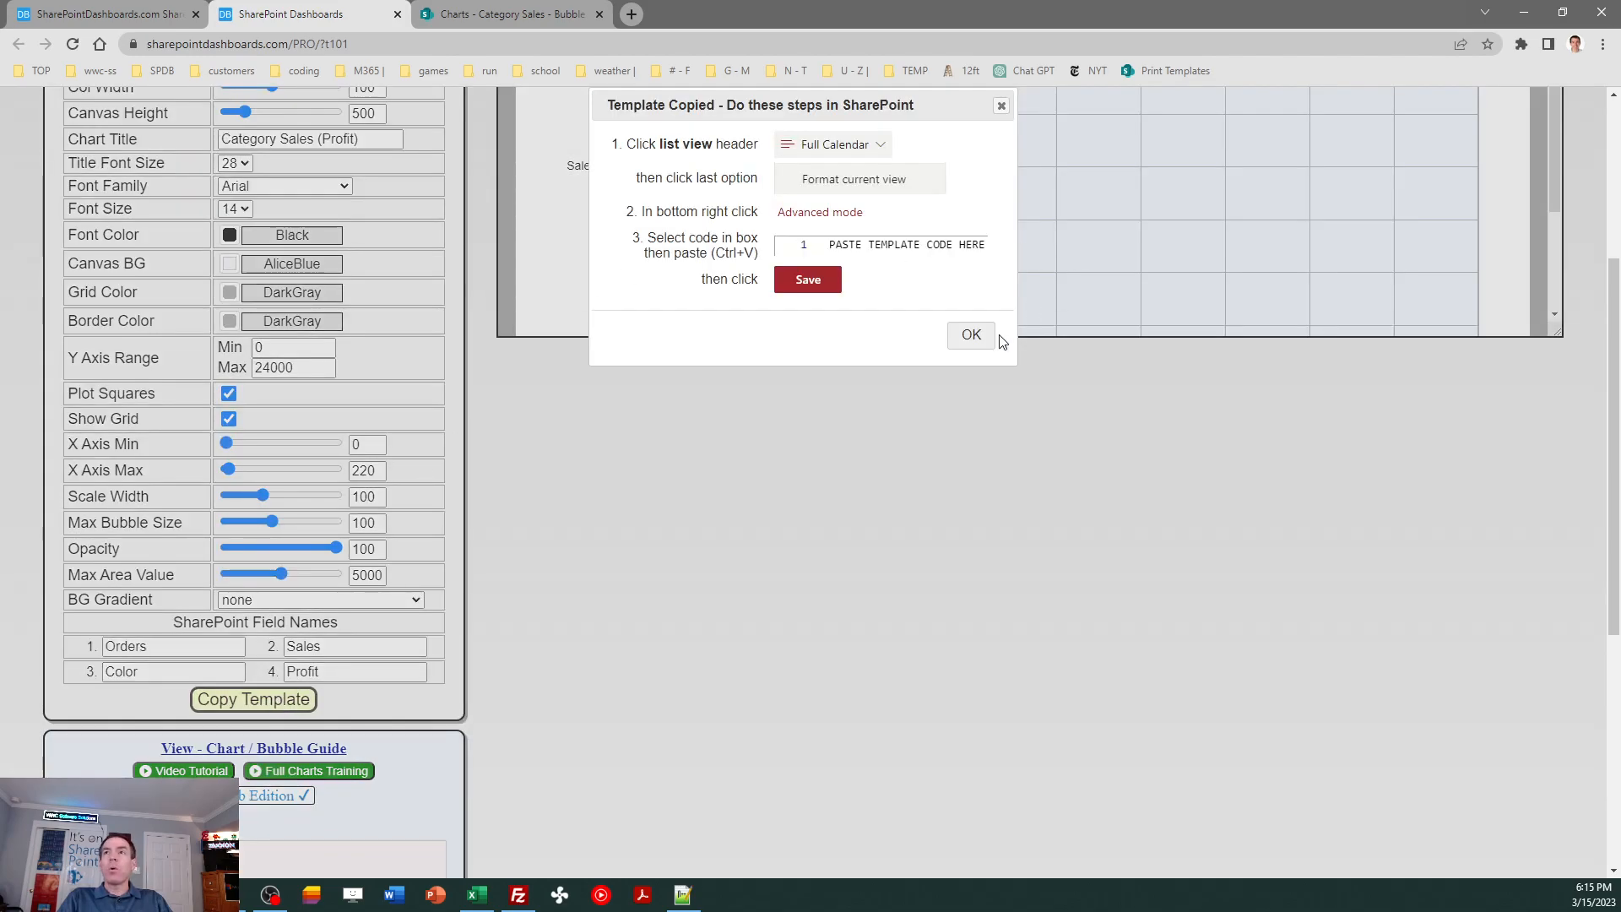
pyautogui.click(975, 338)
# Replace the Bubble Chart view's formatting JSON in SharePoint with the copied Plot Squares template code and save it.
pyautogui.click(549, 13)
pyautogui.click(1386, 659)
pyautogui.hotkey('ctrl', 'a')
pyautogui.hotkey('ctrl', 'v')
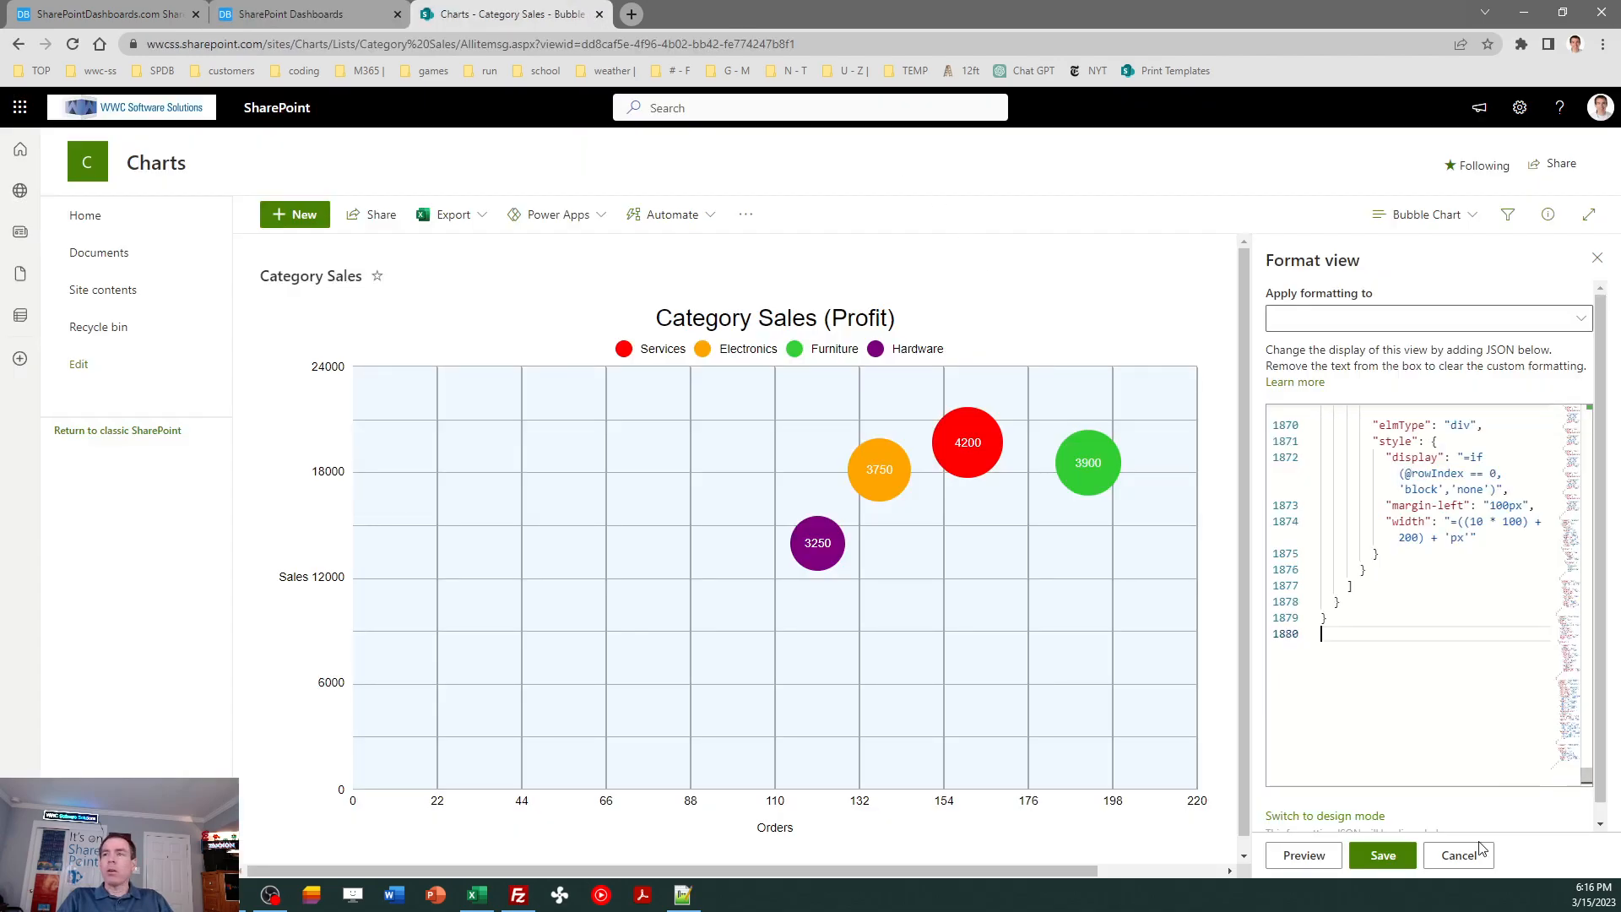
pyautogui.click(1379, 856)
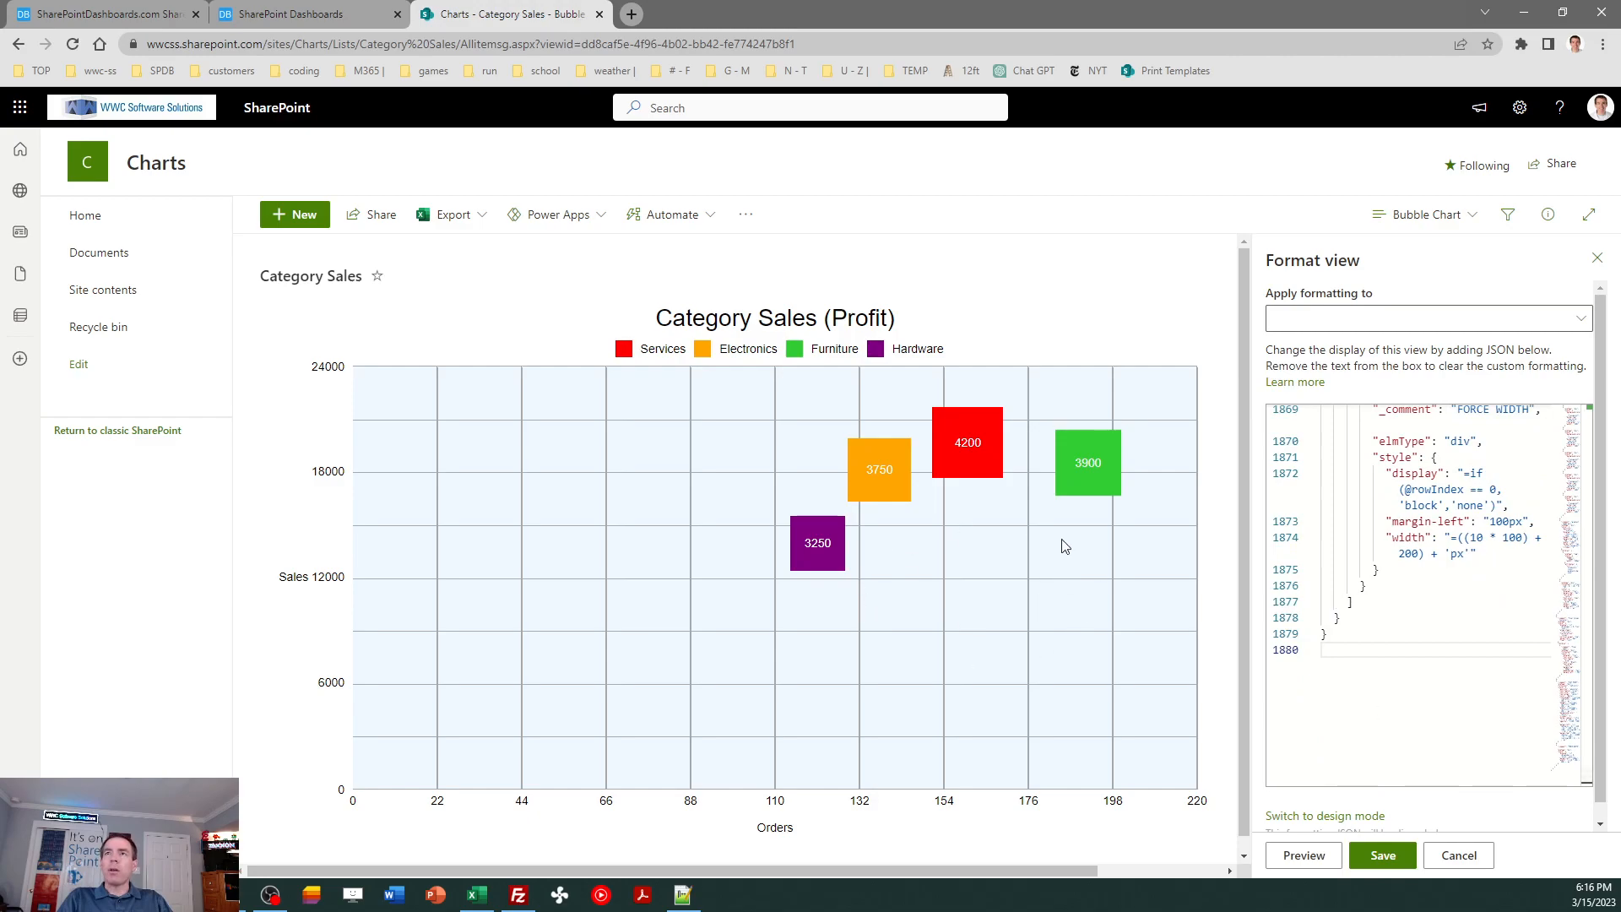
# Turn off Plot Squares in the SharePoint Dashboards bubble chart template, copy its code and dismiss the copy instructions.
pyautogui.click(331, 10)
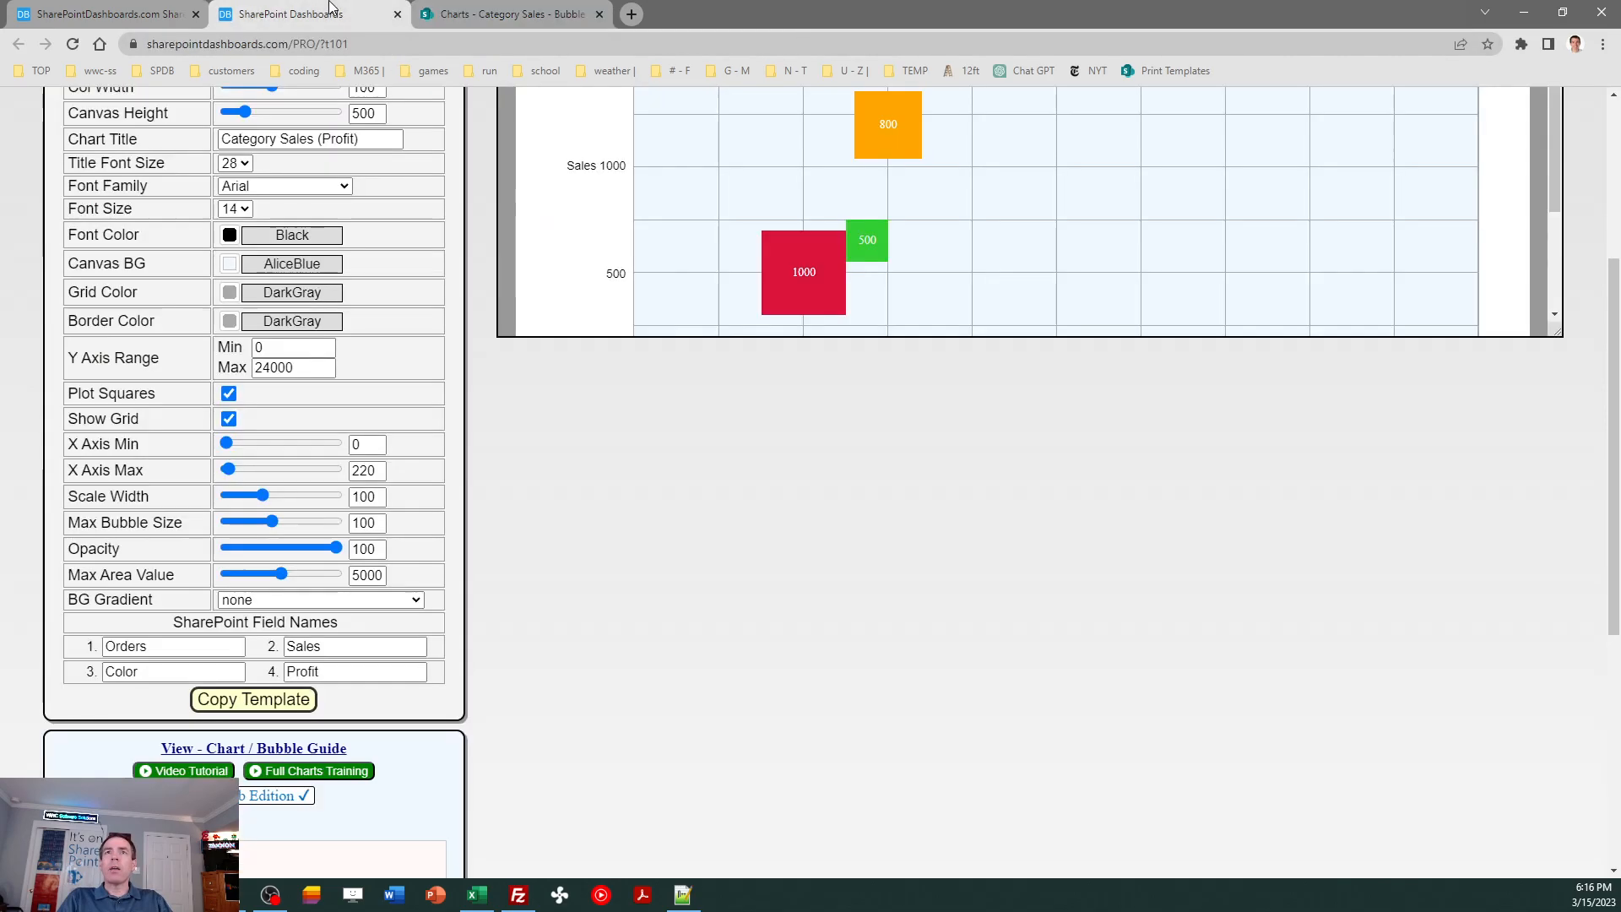
pyautogui.click(229, 394)
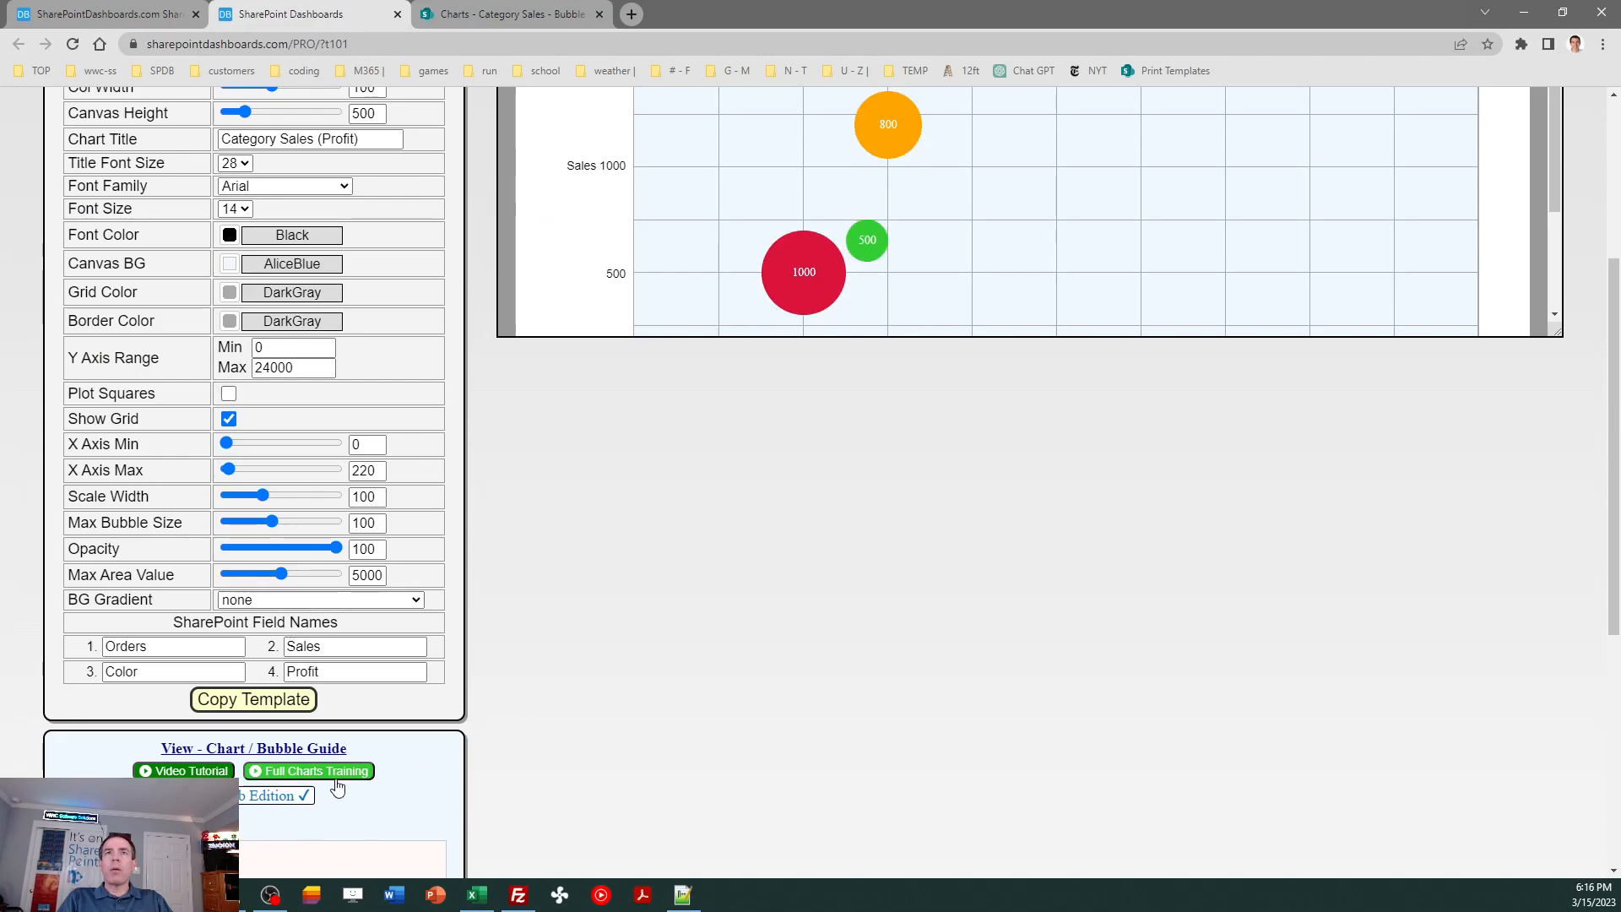
pyautogui.click(264, 708)
pyautogui.click(977, 337)
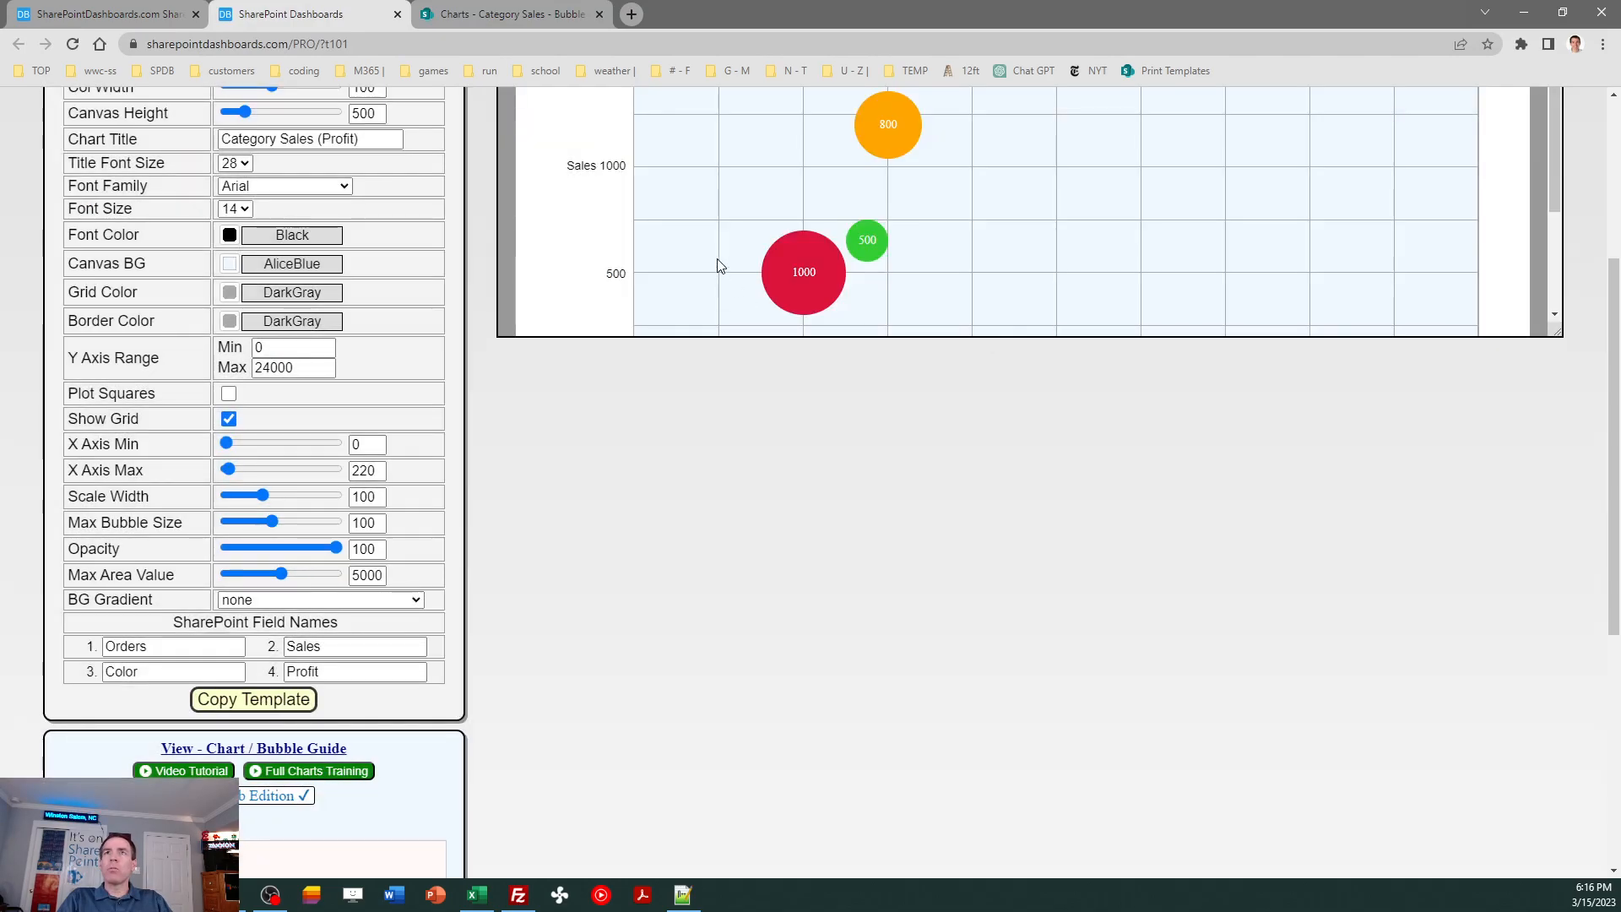
# Overwrite the Bubble Chart view's JSON in SharePoint with the copied round-bubble template code and save the formatting.
pyautogui.click(507, 13)
pyautogui.click(1434, 491)
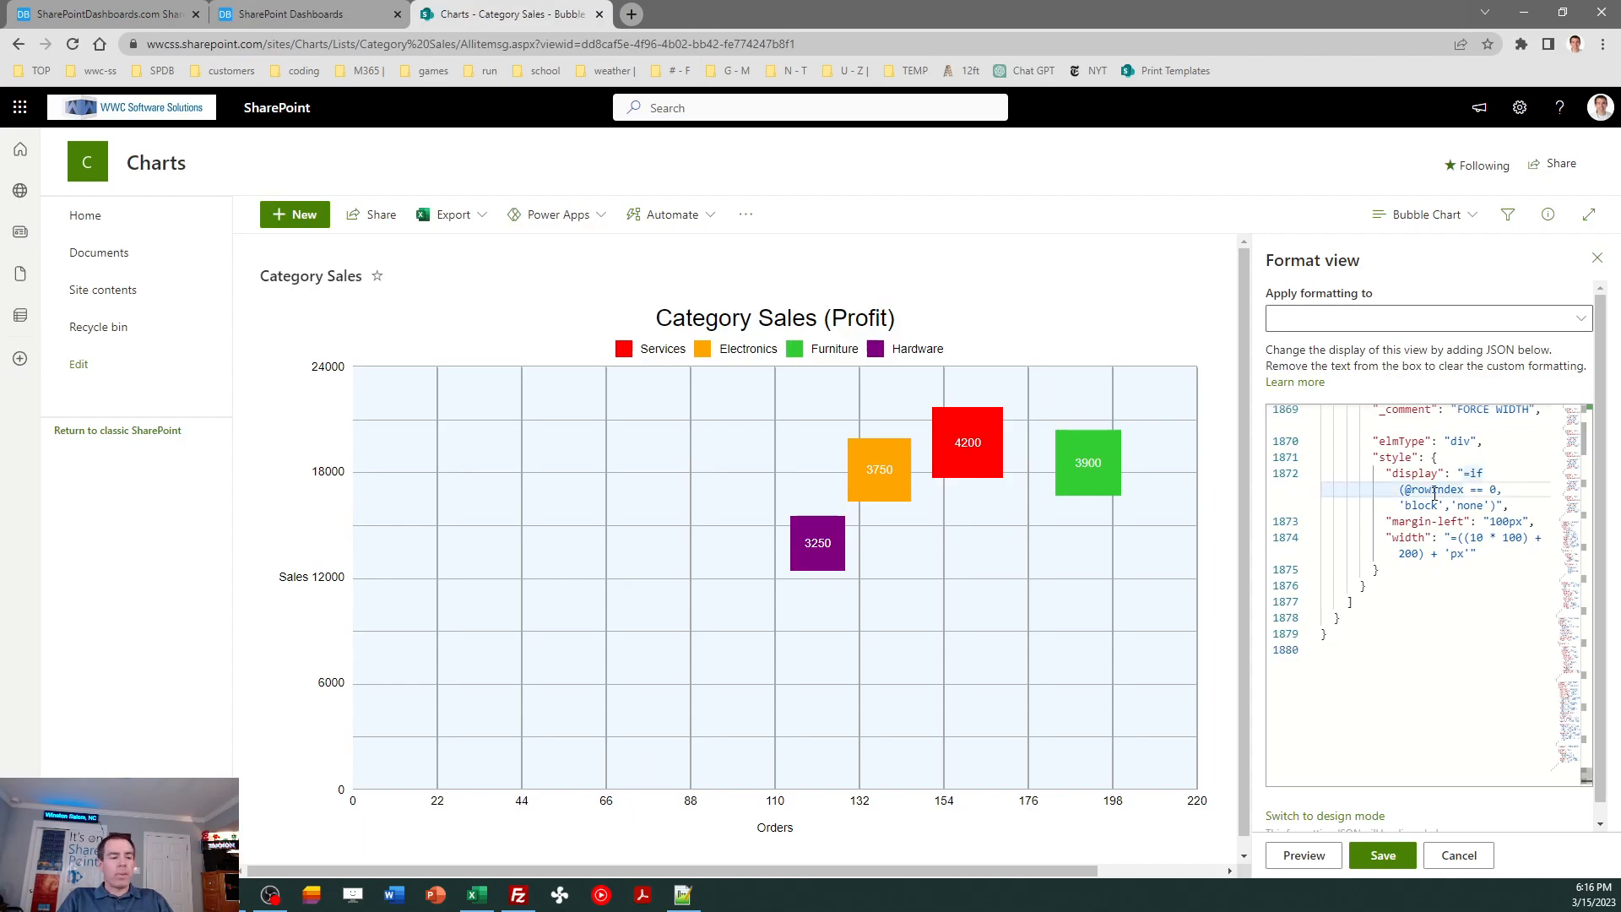
pyautogui.hotkey('ctrl', 'a')
pyautogui.hotkey('ctrl', 'v')
pyautogui.click(1383, 855)
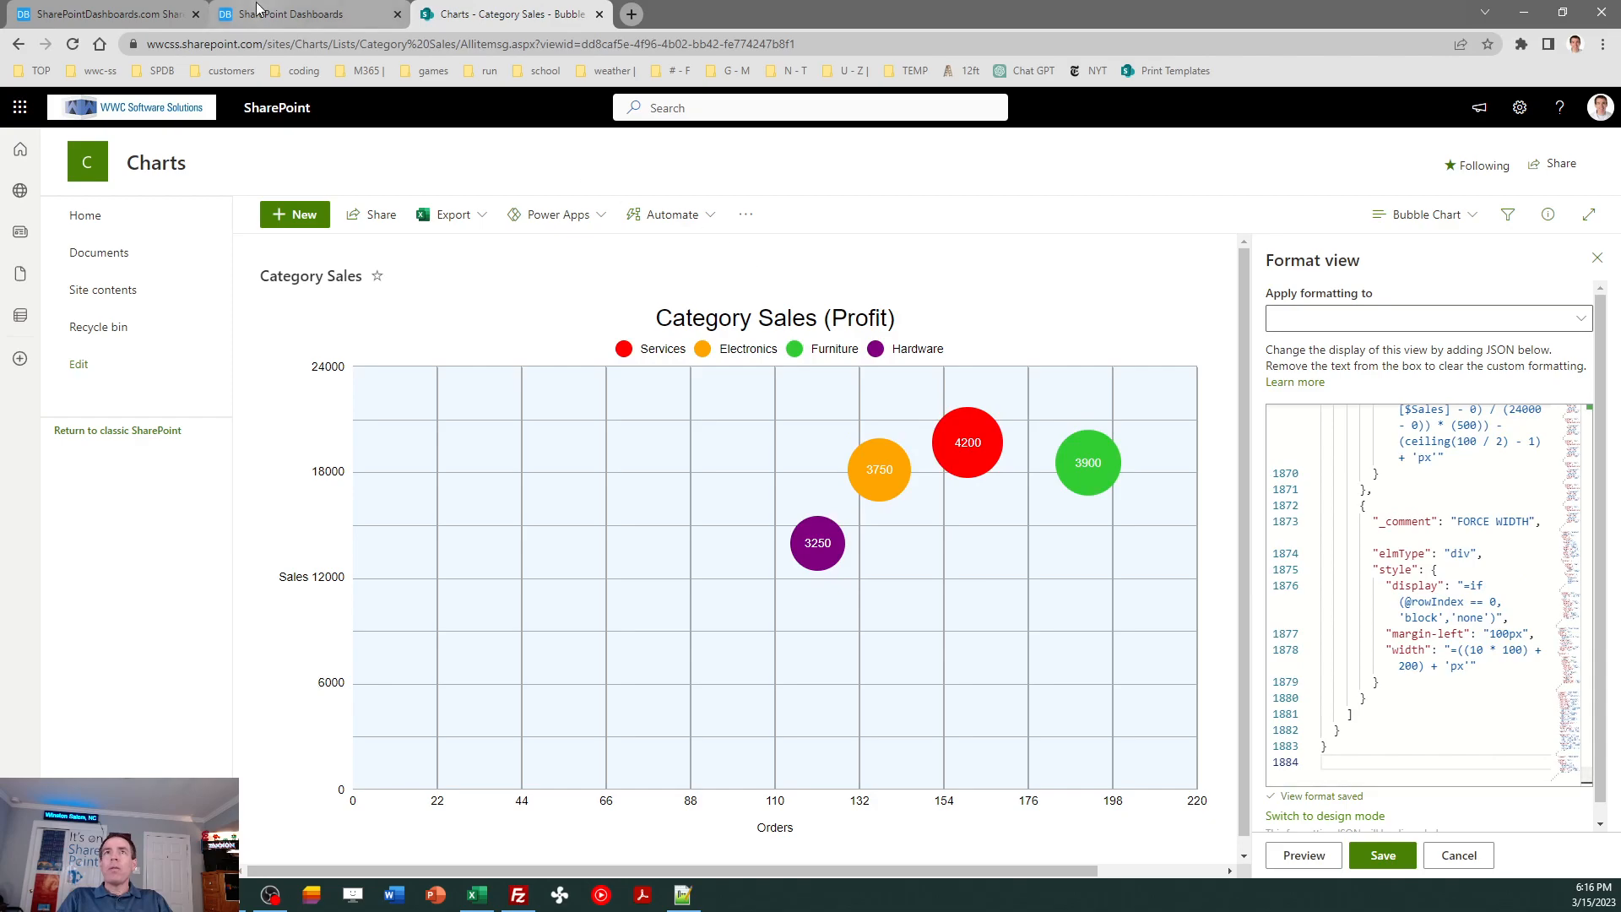
pyautogui.click(329, 8)
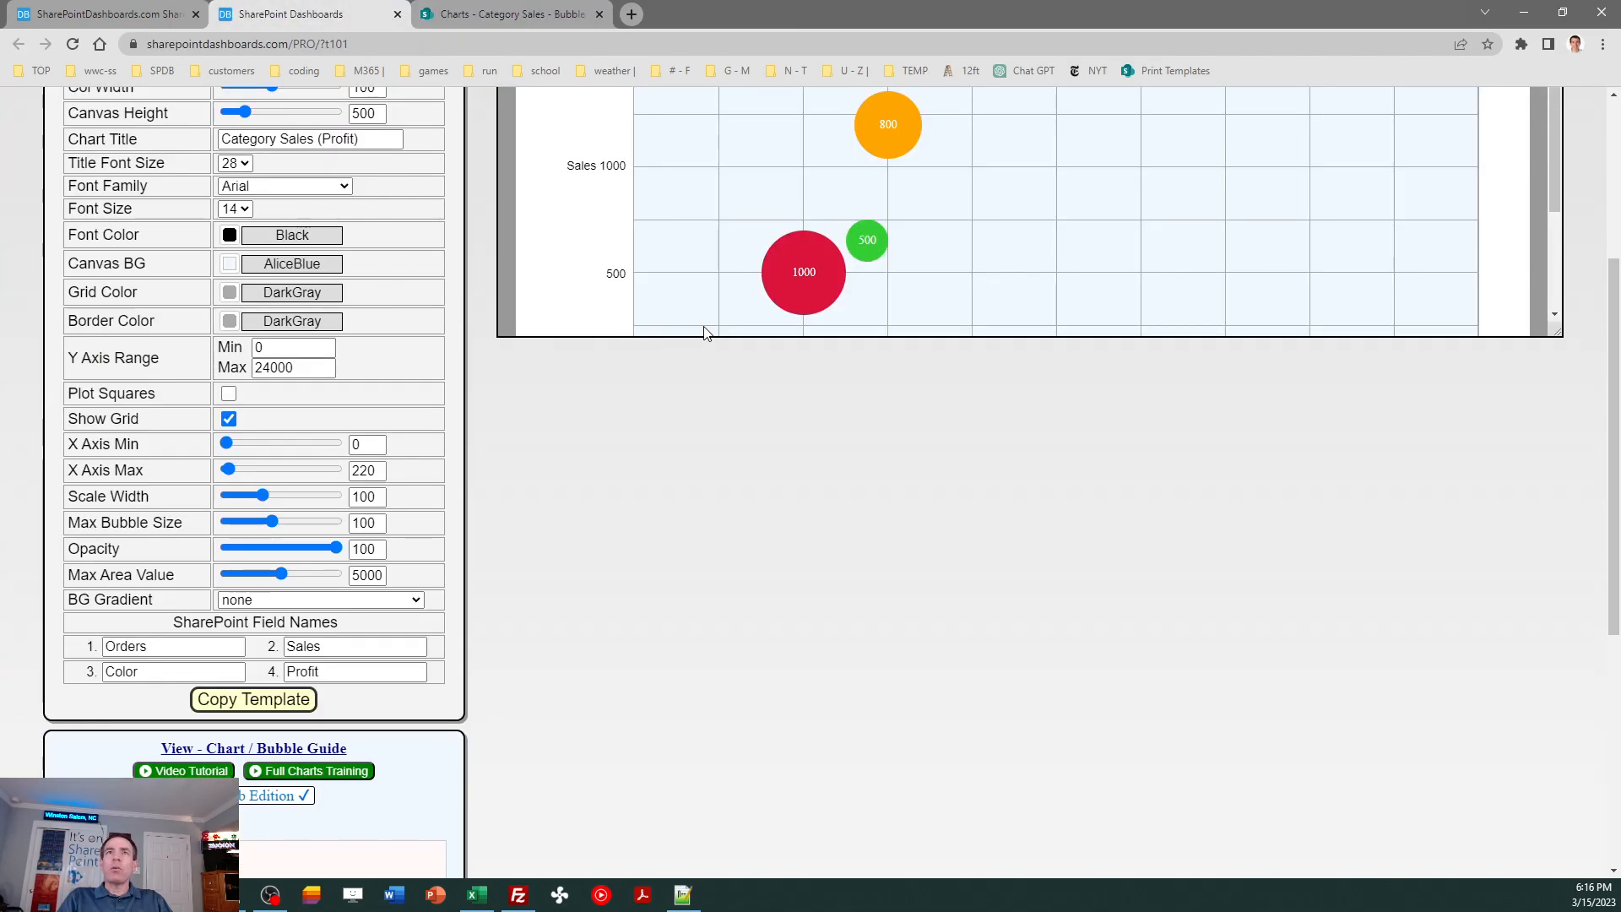
pyautogui.moveTo(1614, 473); pyautogui.dragTo(1613, 350)
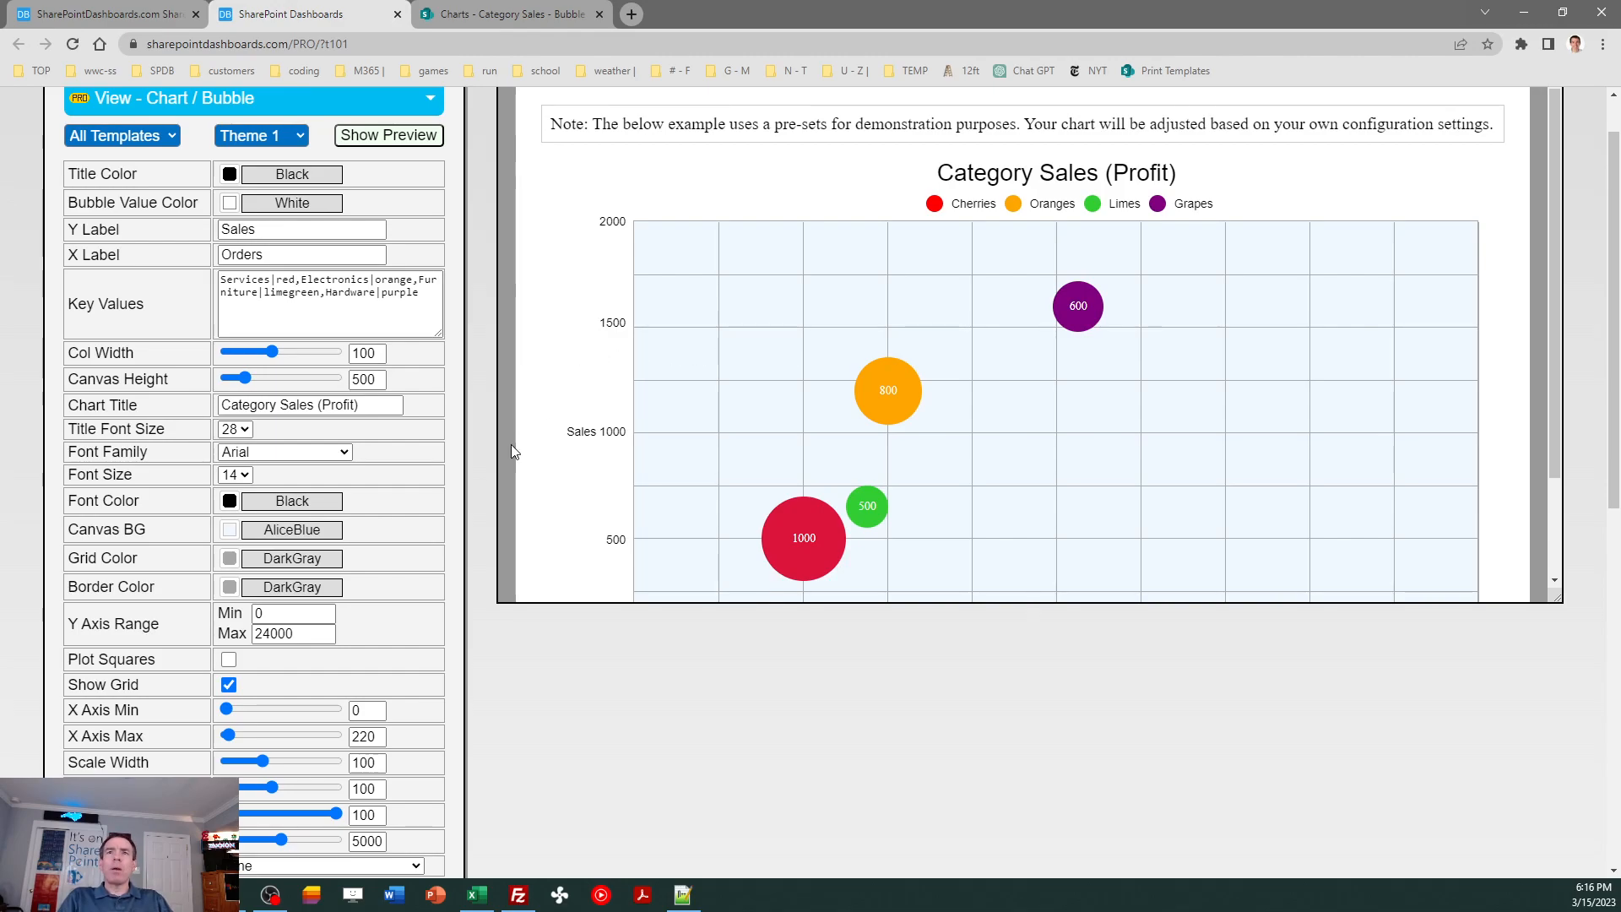
pyautogui.click(492, 9)
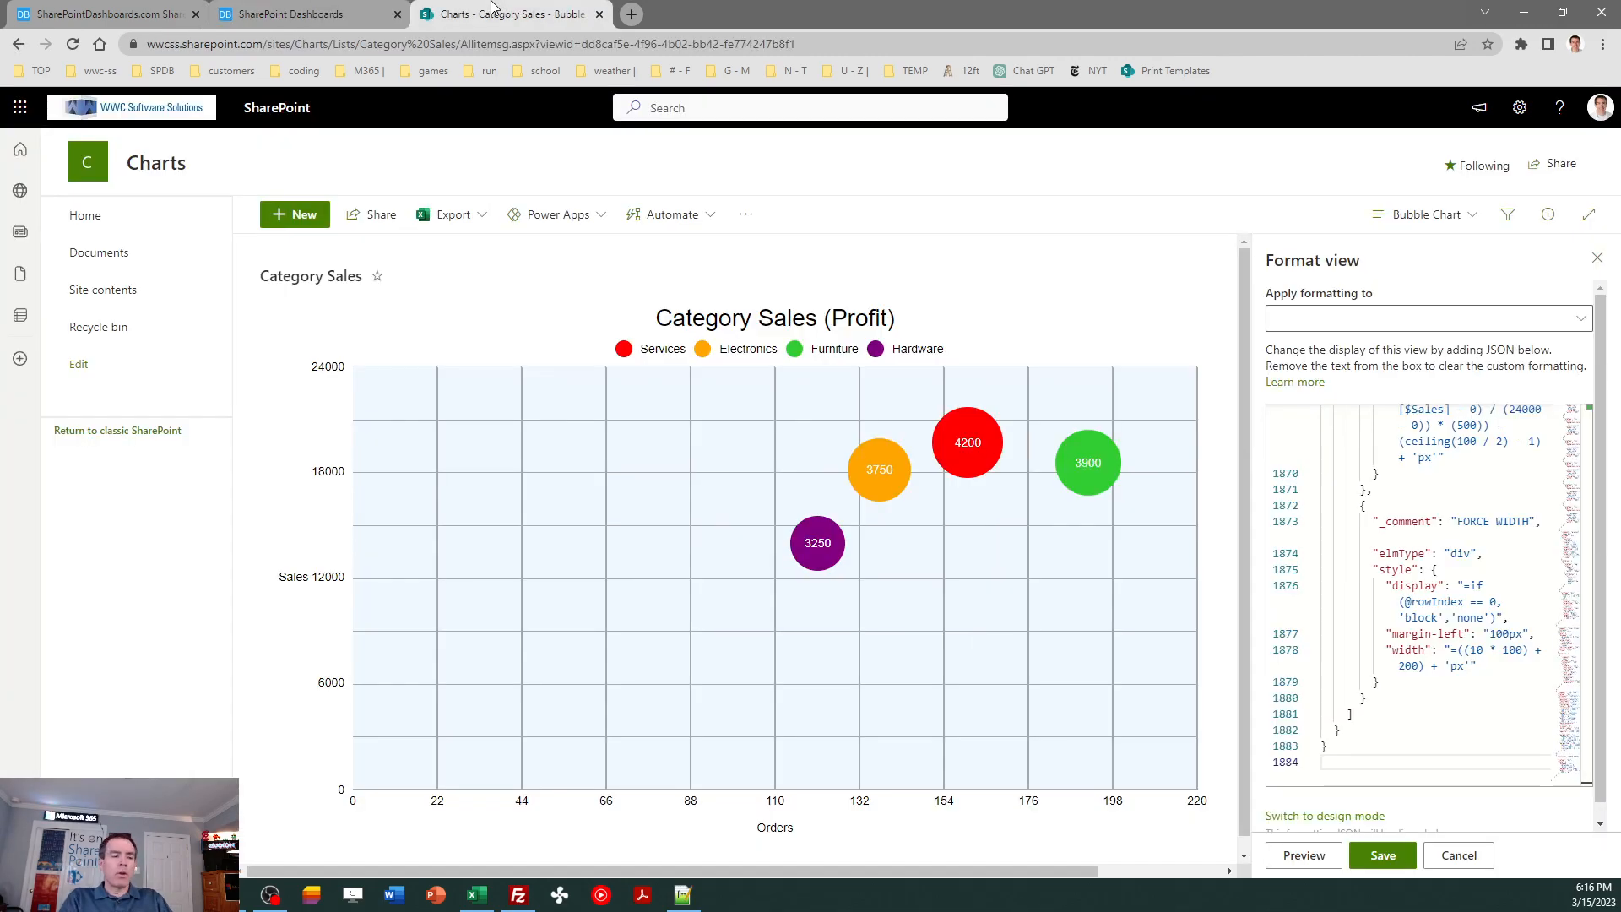